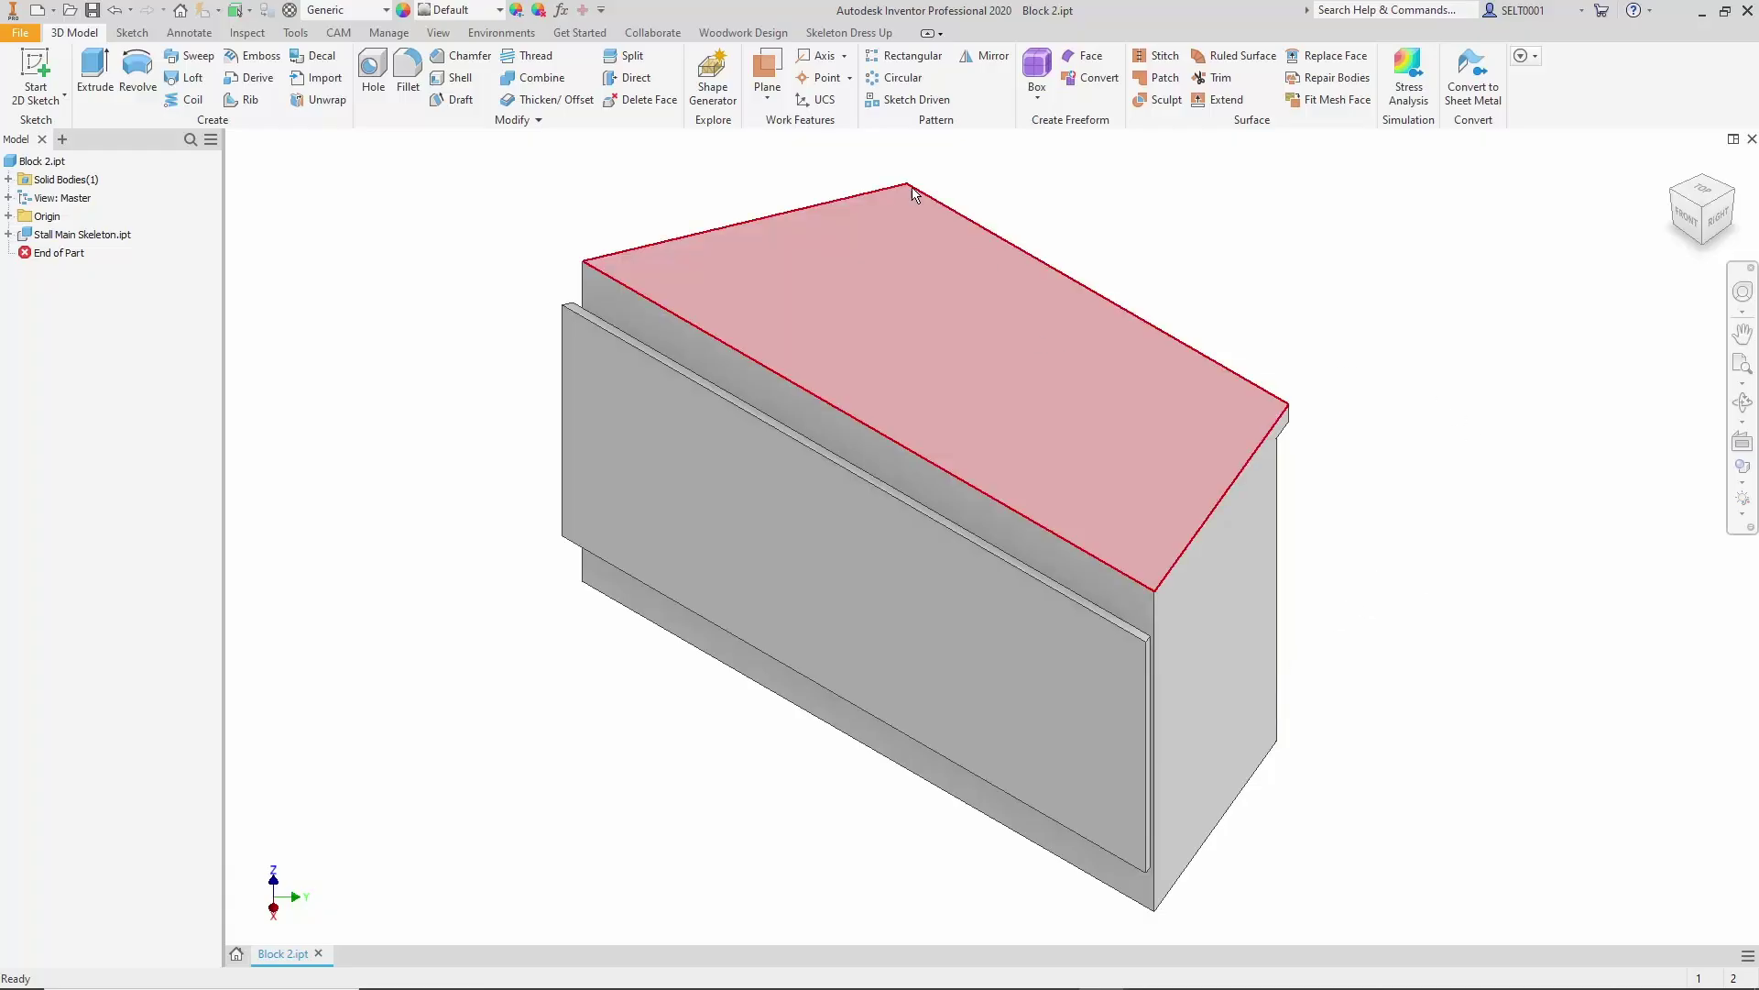
# - Create a work plane midway between the block's two angled end faces
pyautogui.click(767, 72)
pyautogui.click(1242, 587)
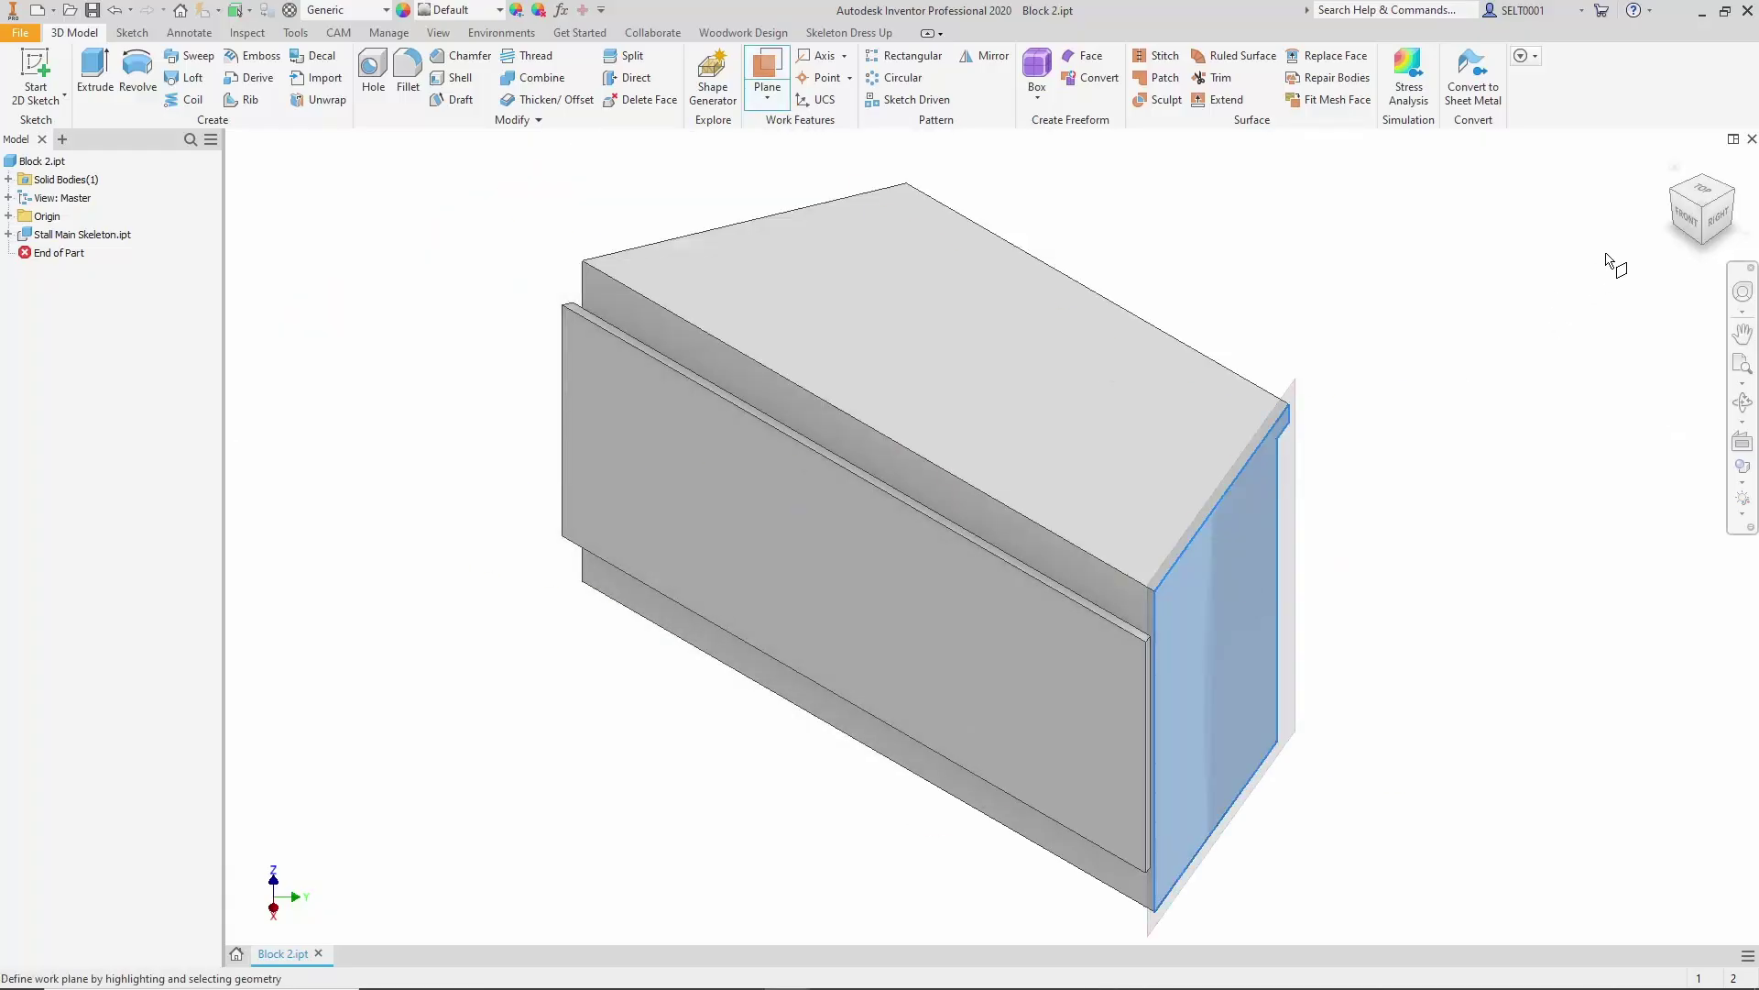
pyautogui.click(1673, 193)
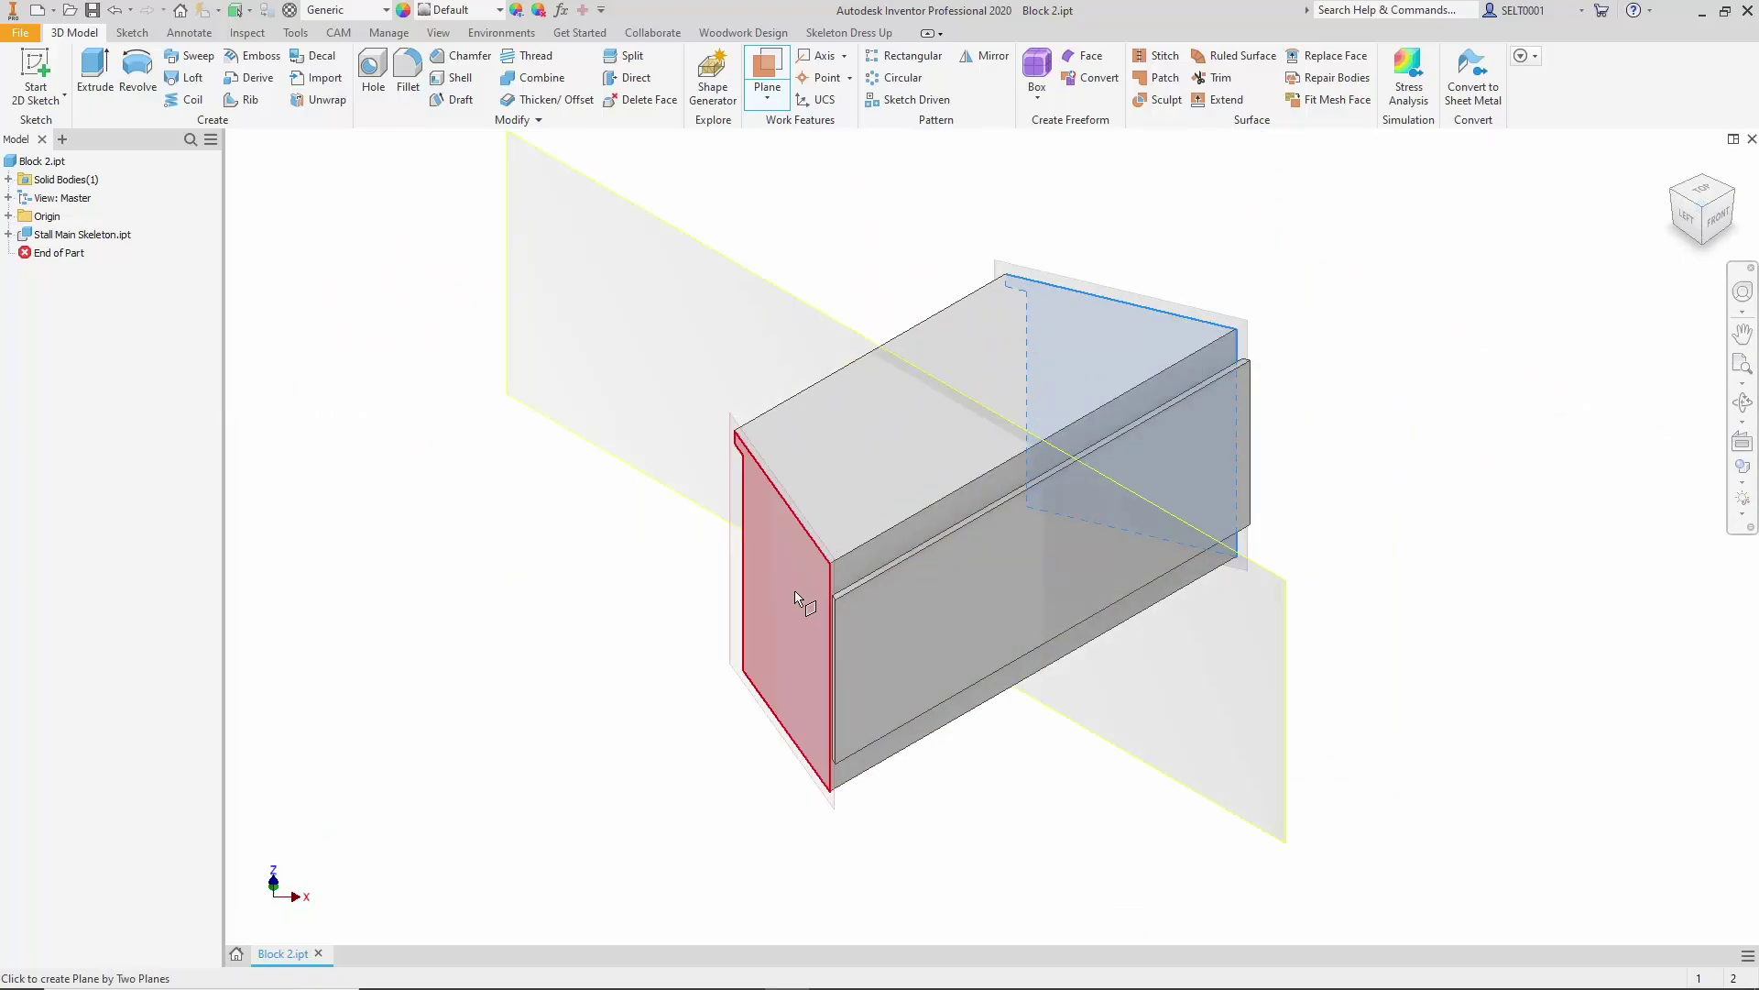
pyautogui.click(797, 598)
# - Resize the new mid work plane so it extends only slightly beyond the block's outline
pyautogui.moveTo(1281, 583); pyautogui.dragTo(1076, 468)
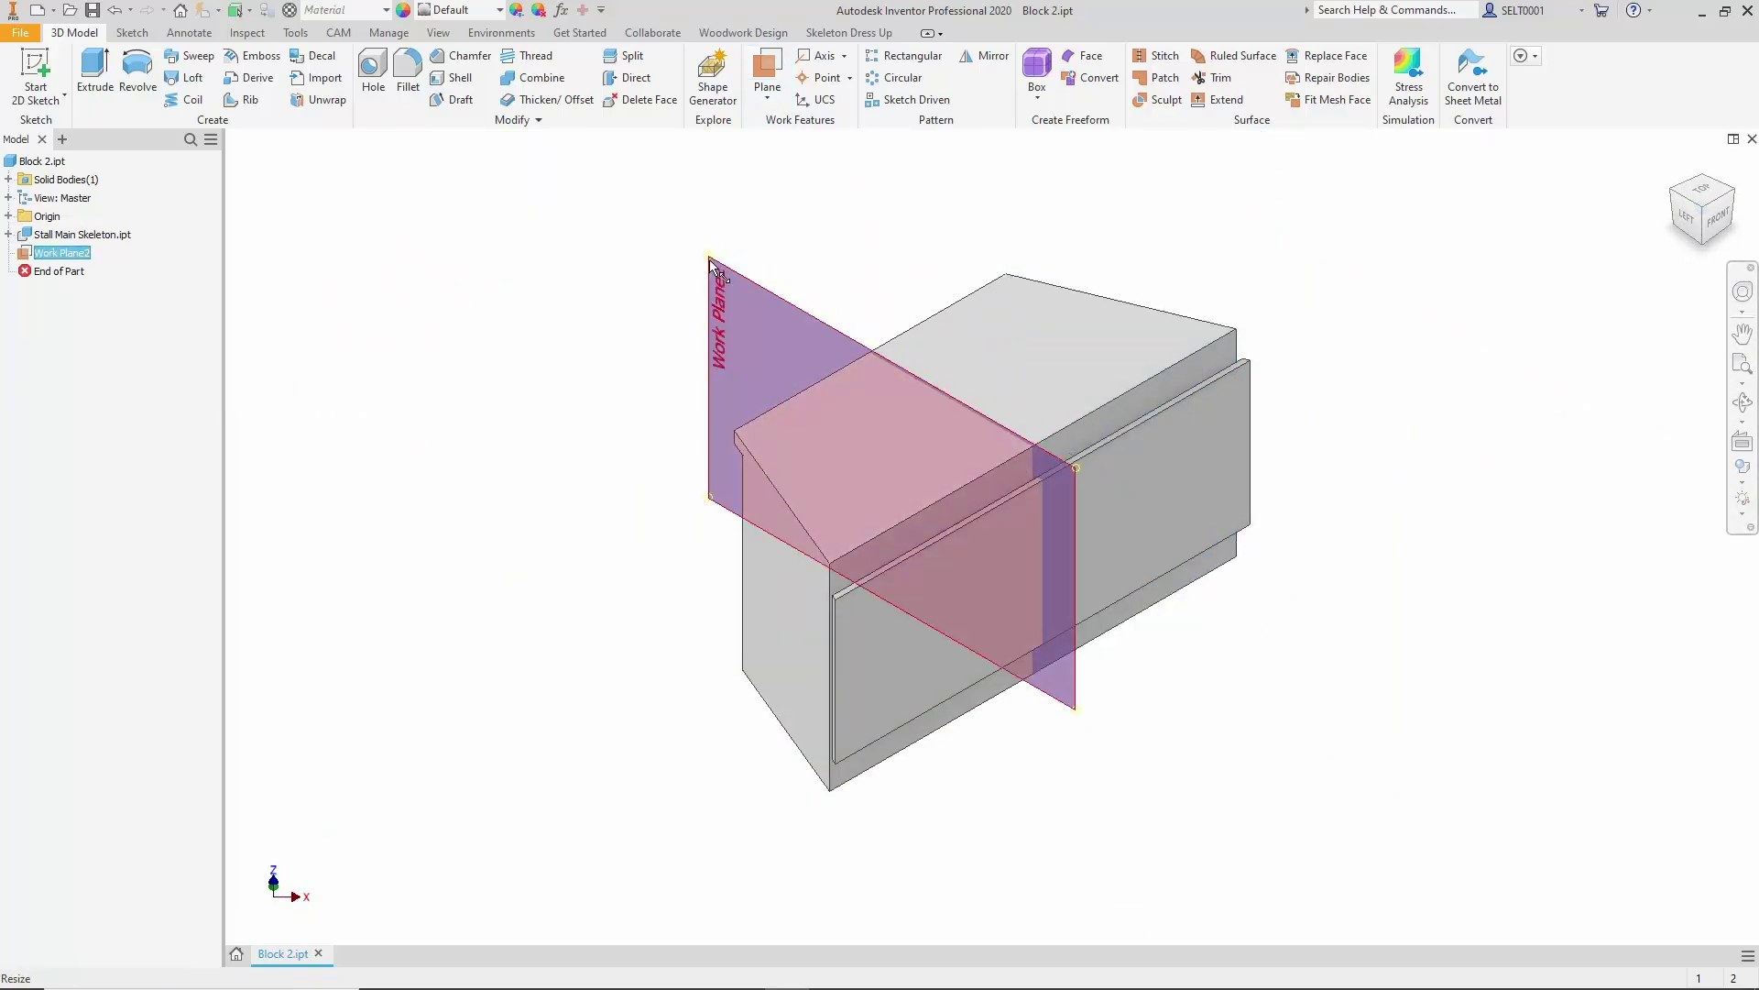
pyautogui.click(711, 260)
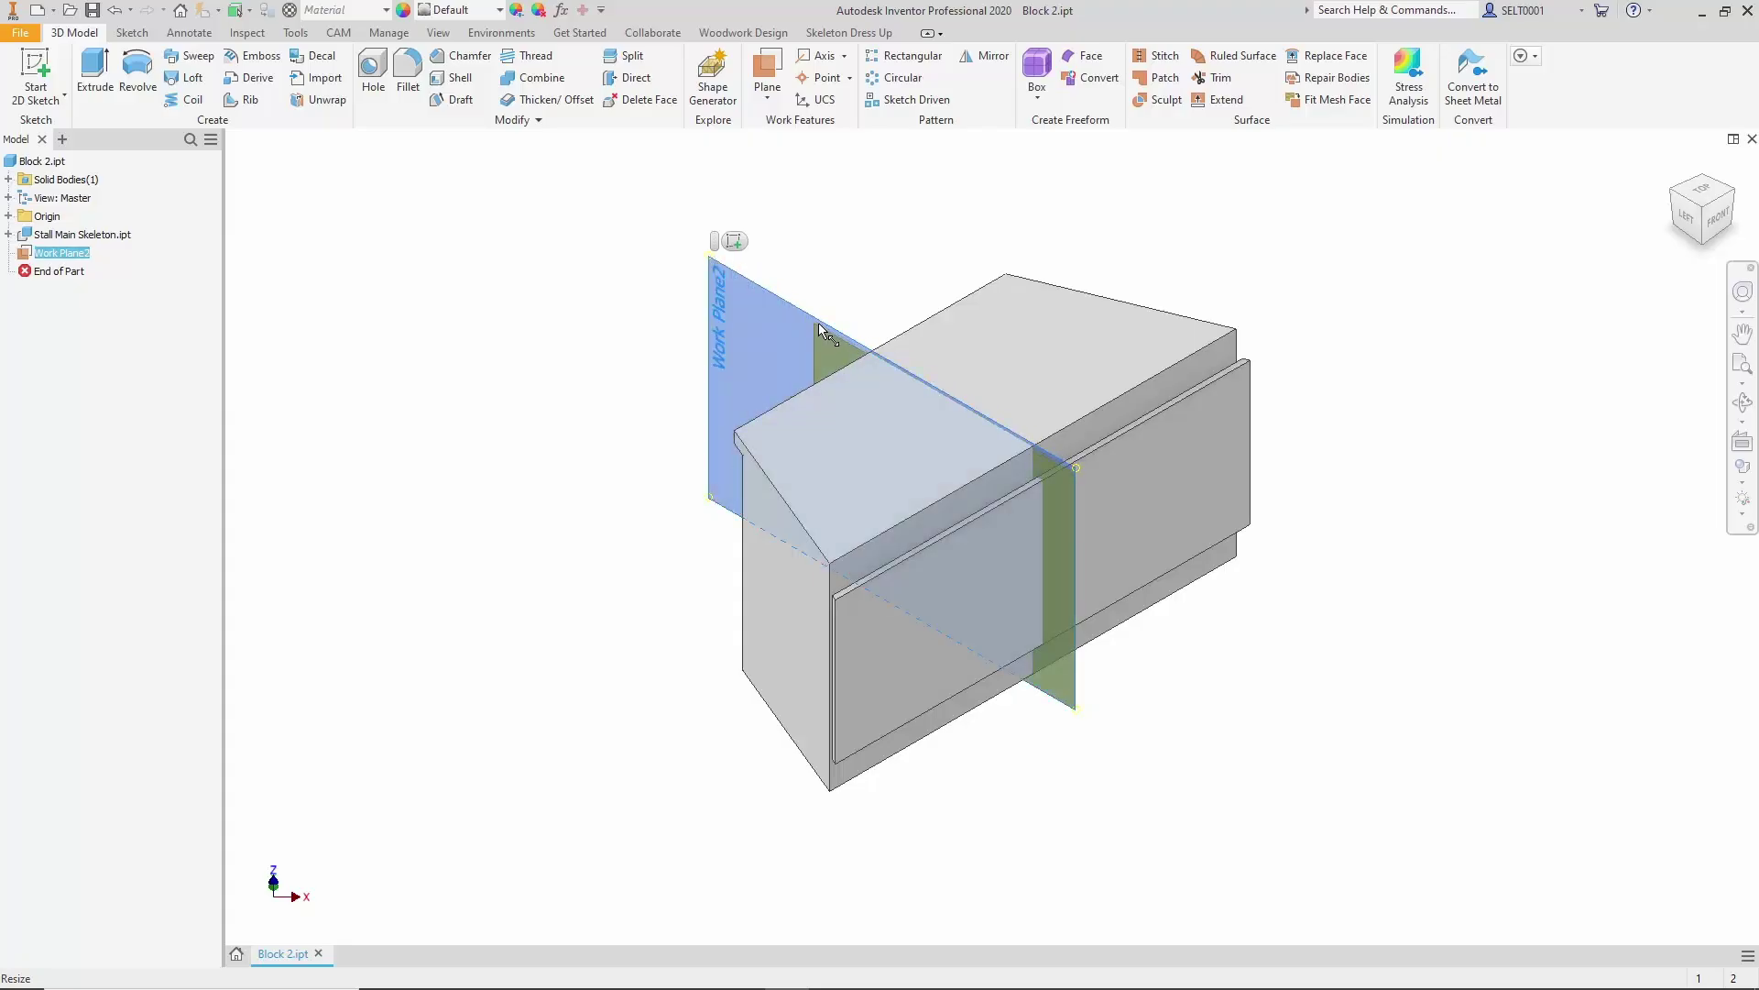
pyautogui.moveTo(846, 319); pyautogui.dragTo(844, 319)
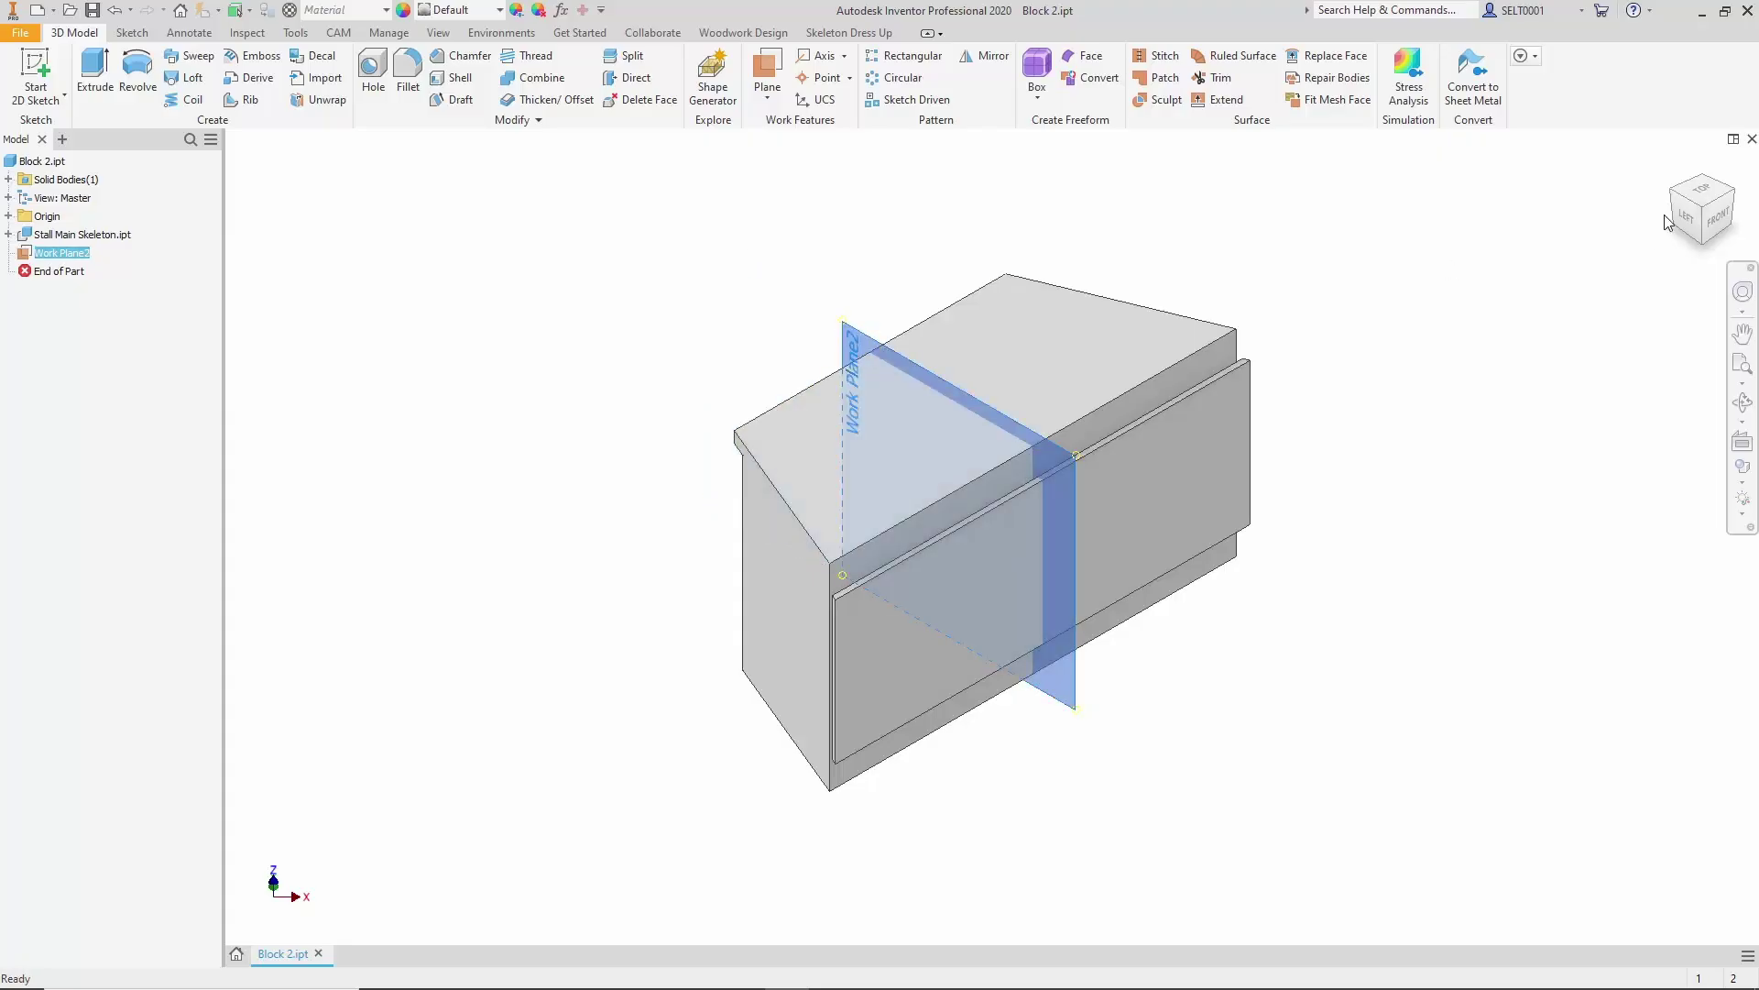
pyautogui.click(1733, 191)
pyautogui.press('F6')
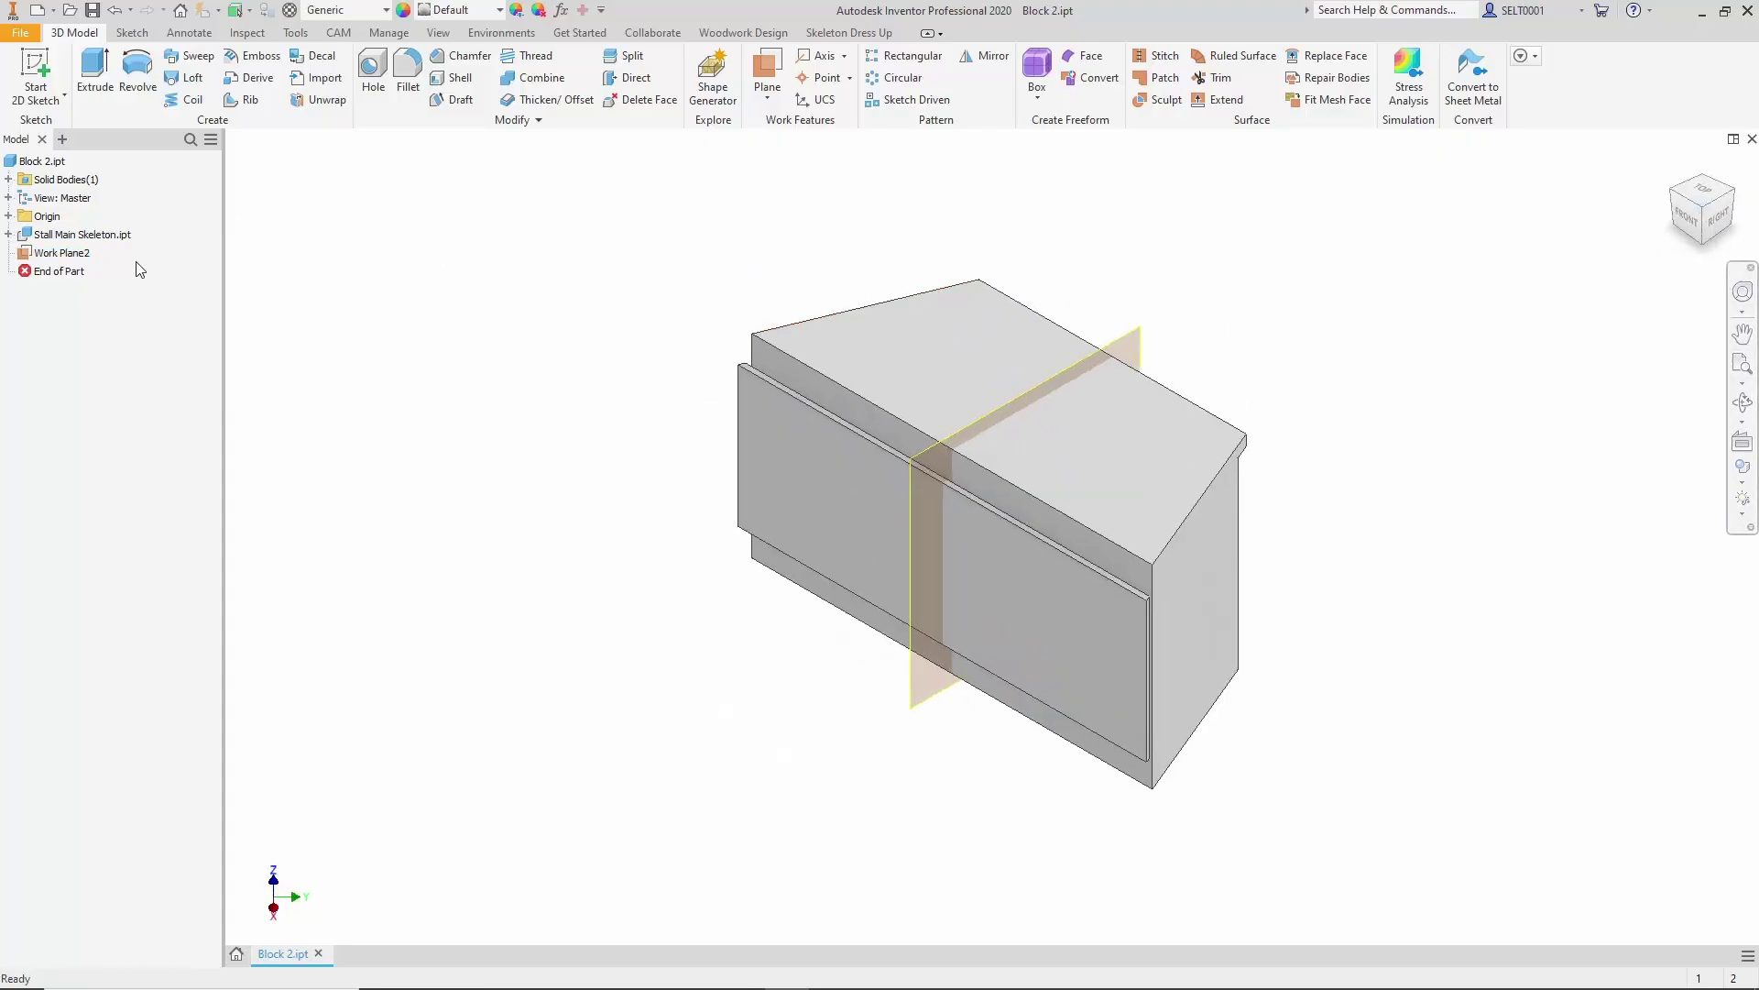
# - Edit the derived part Stall Main Skeleton.ipt and include its Top Frame Boarding sketch
pyautogui.click(8, 234)
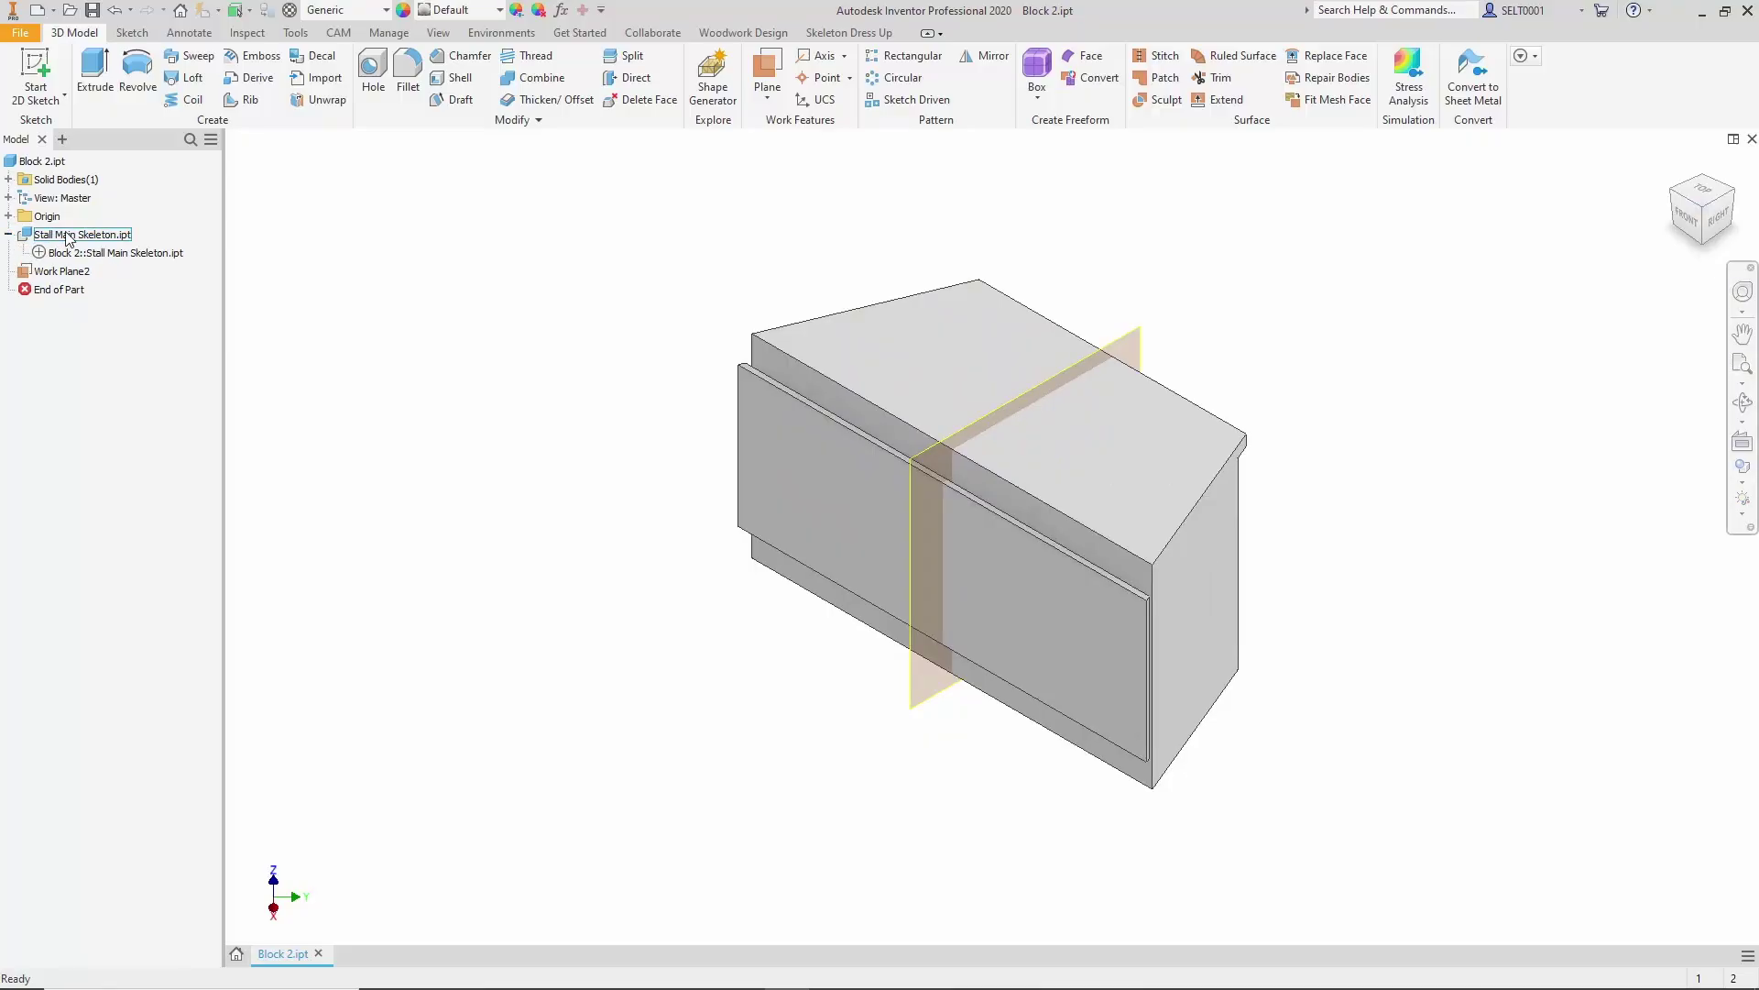
pyautogui.rightClick(67, 238)
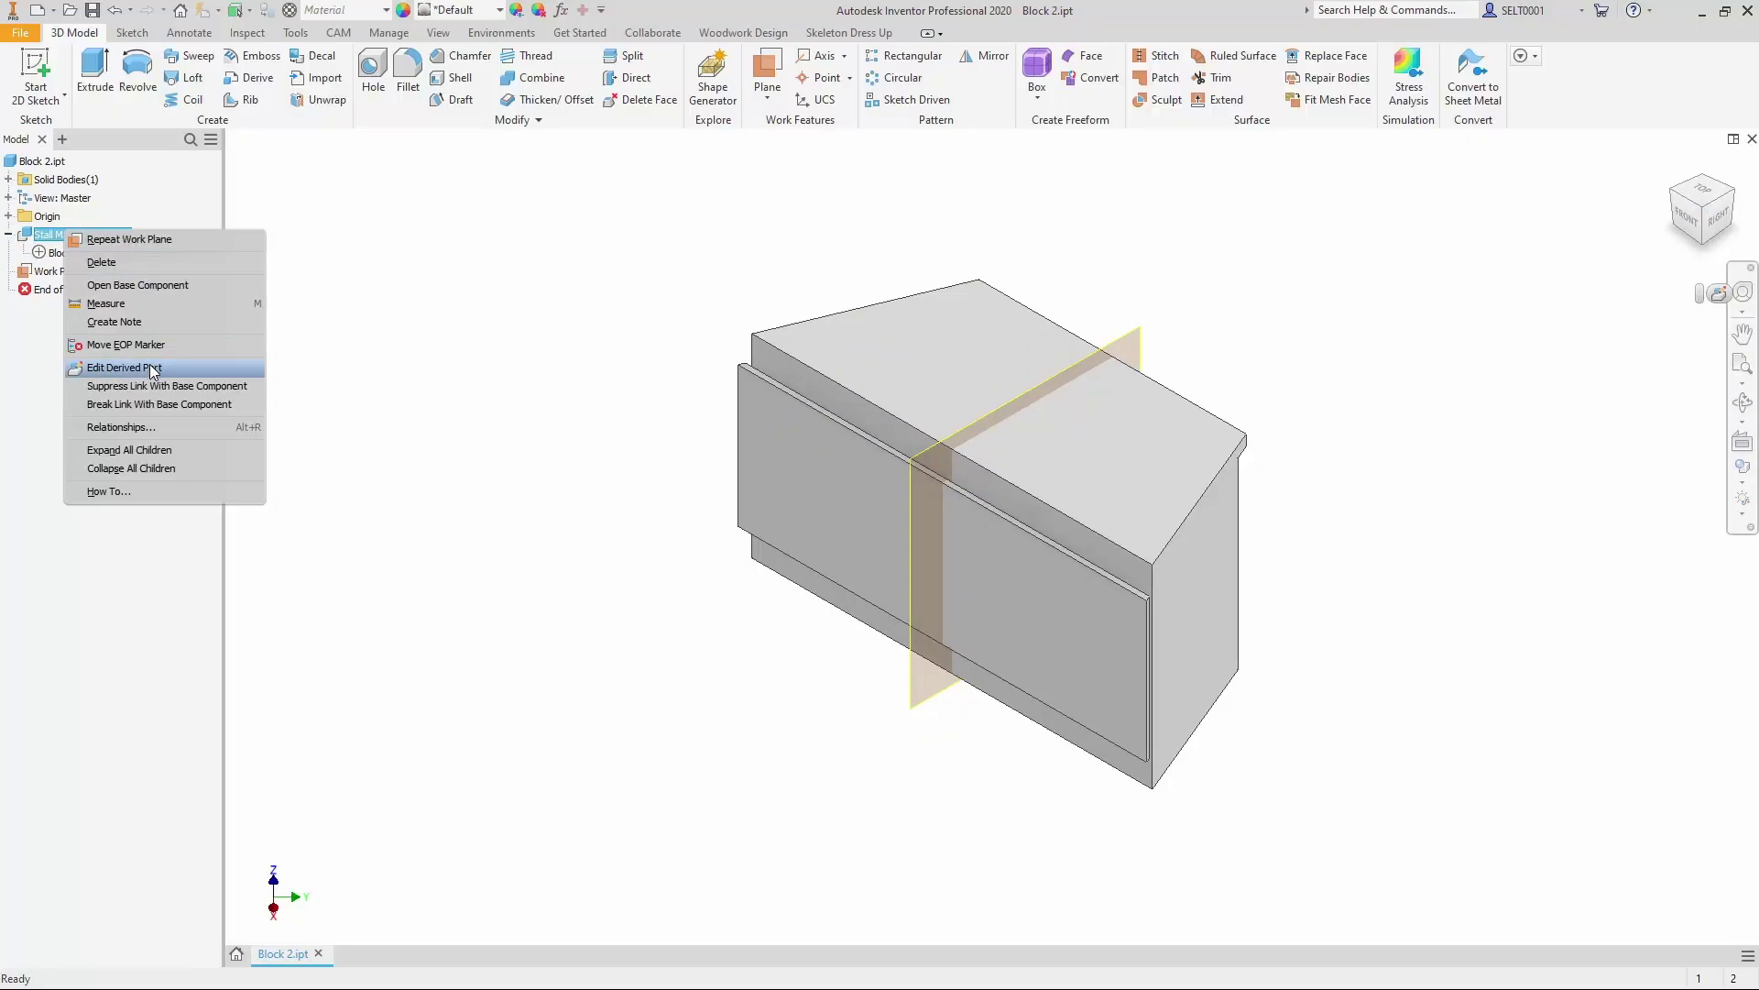
pyautogui.click(152, 371)
pyautogui.click(245, 318)
pyautogui.click(303, 336)
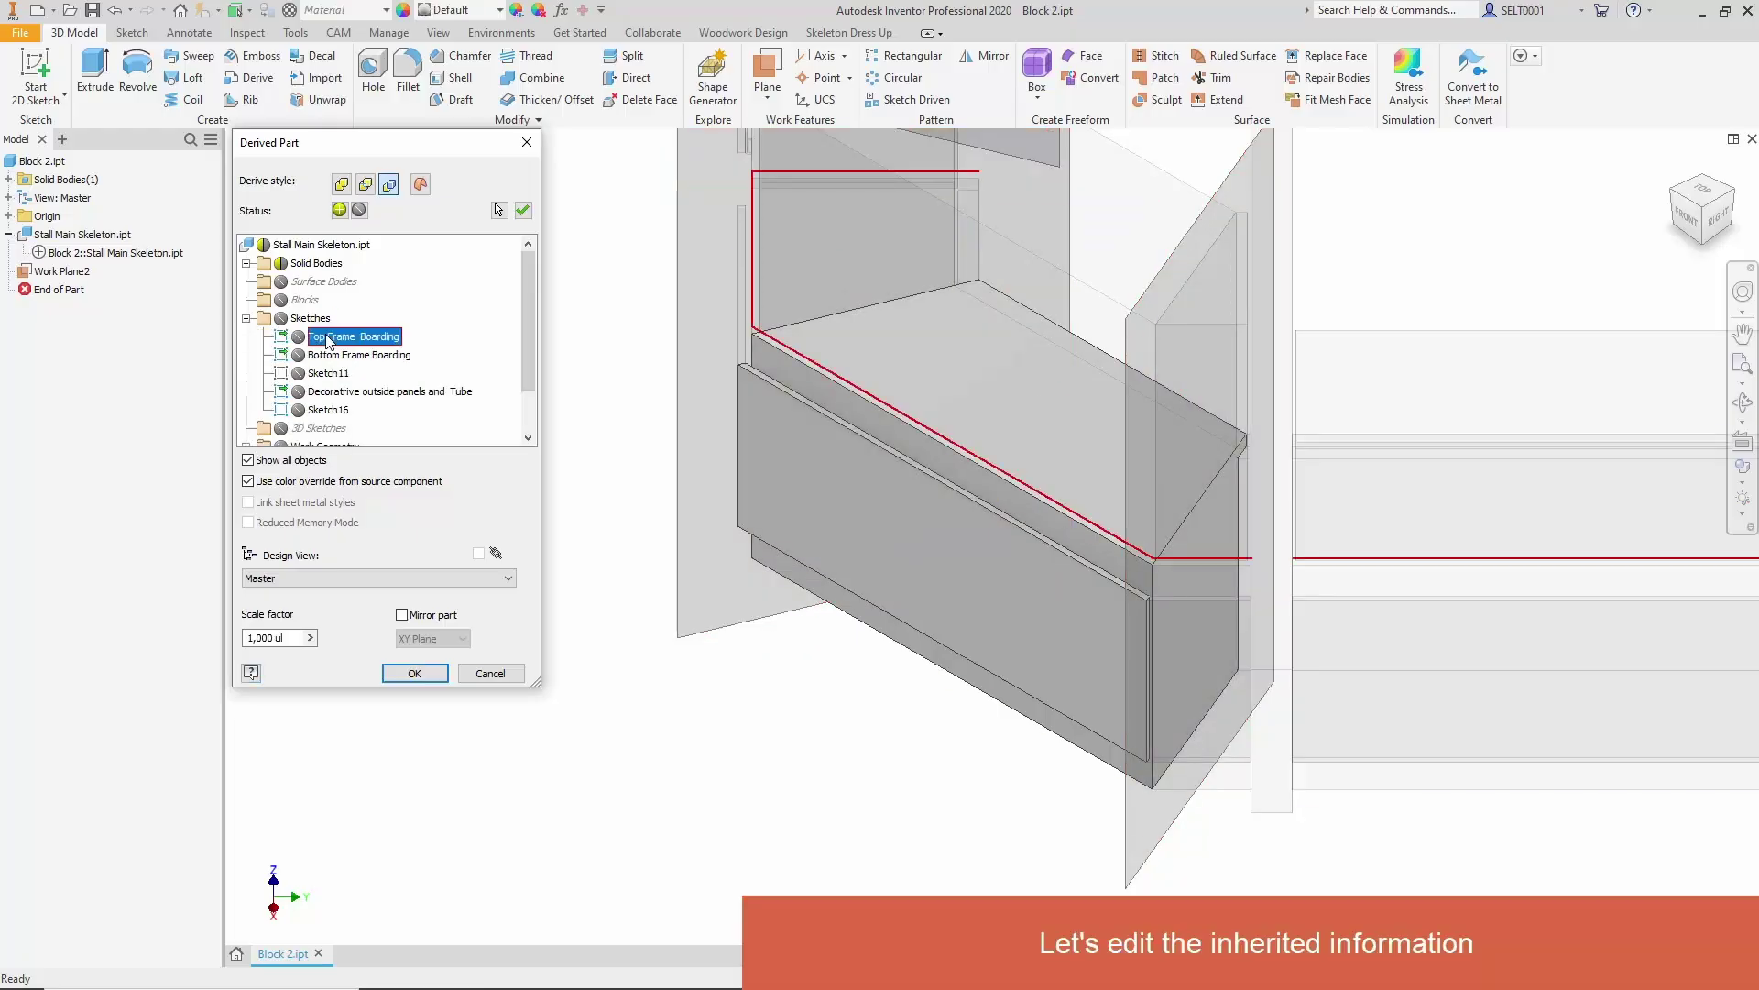
pyautogui.click(299, 336)
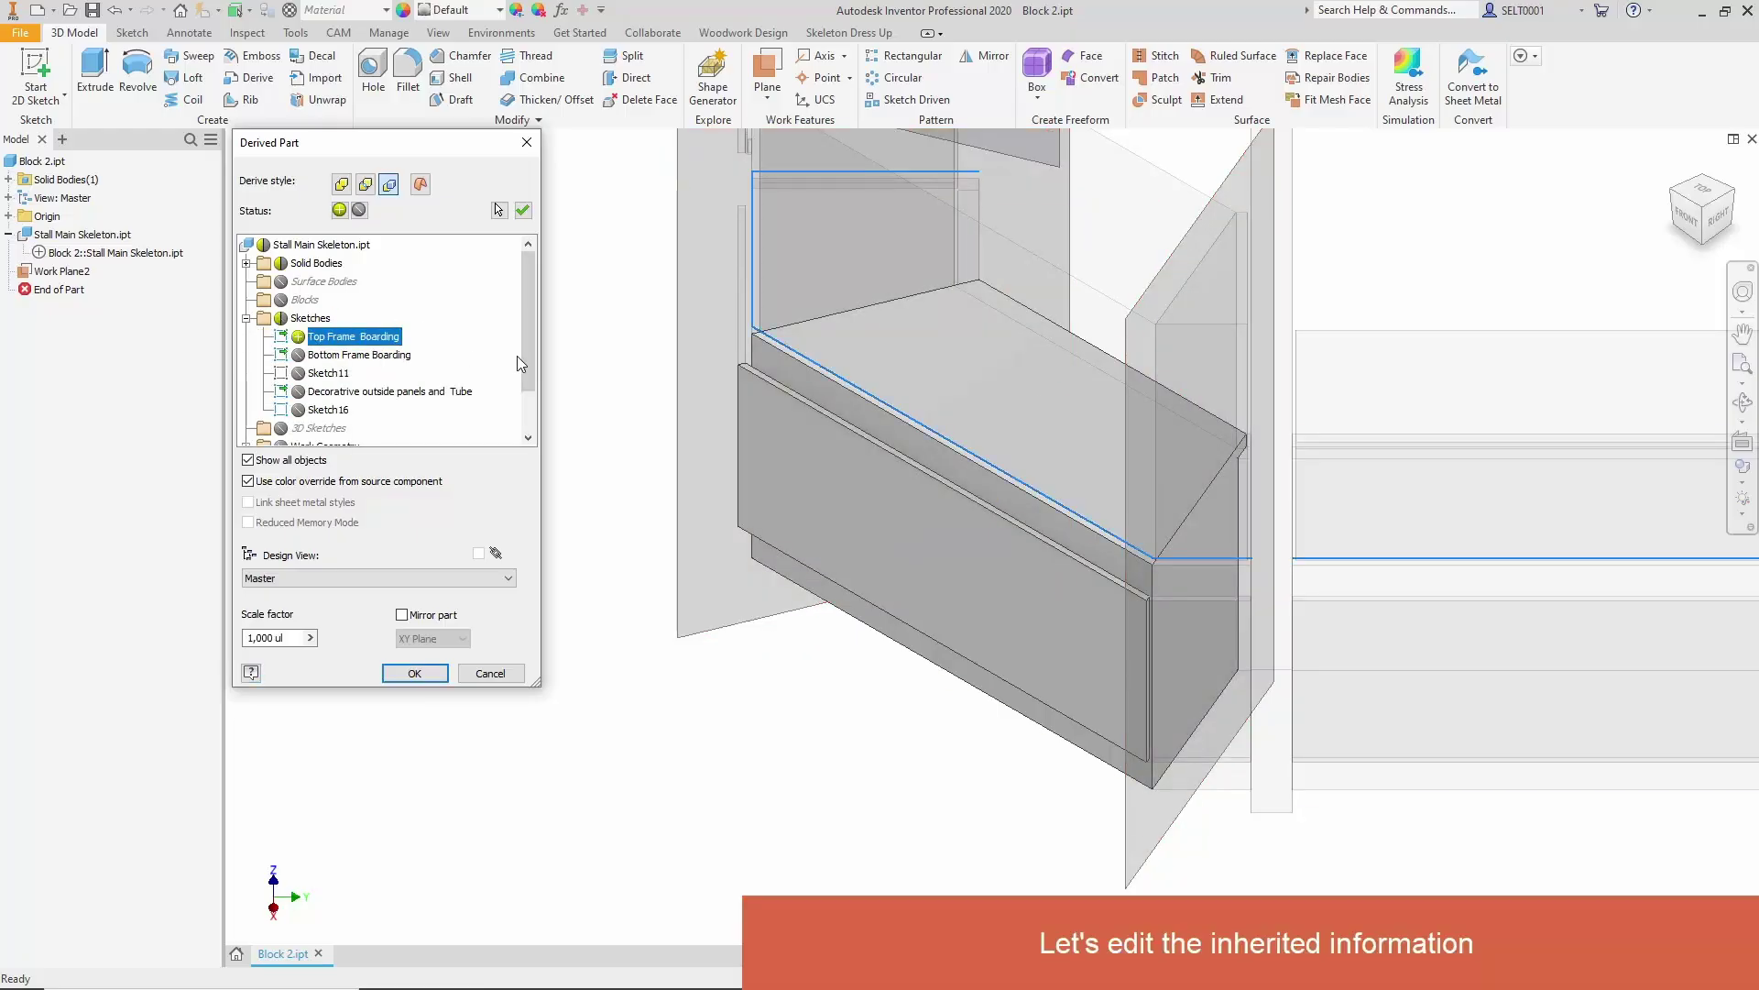
# - Include the user parameters BoardThickness and CounterTopThickness in the derived part, and check them in the parameter table
pyautogui.scroll(-1, 530, 391)
pyautogui.click(245, 428)
pyautogui.click(265, 408)
pyautogui.click(332, 373)
pyautogui.click(315, 374)
pyautogui.click(315, 354)
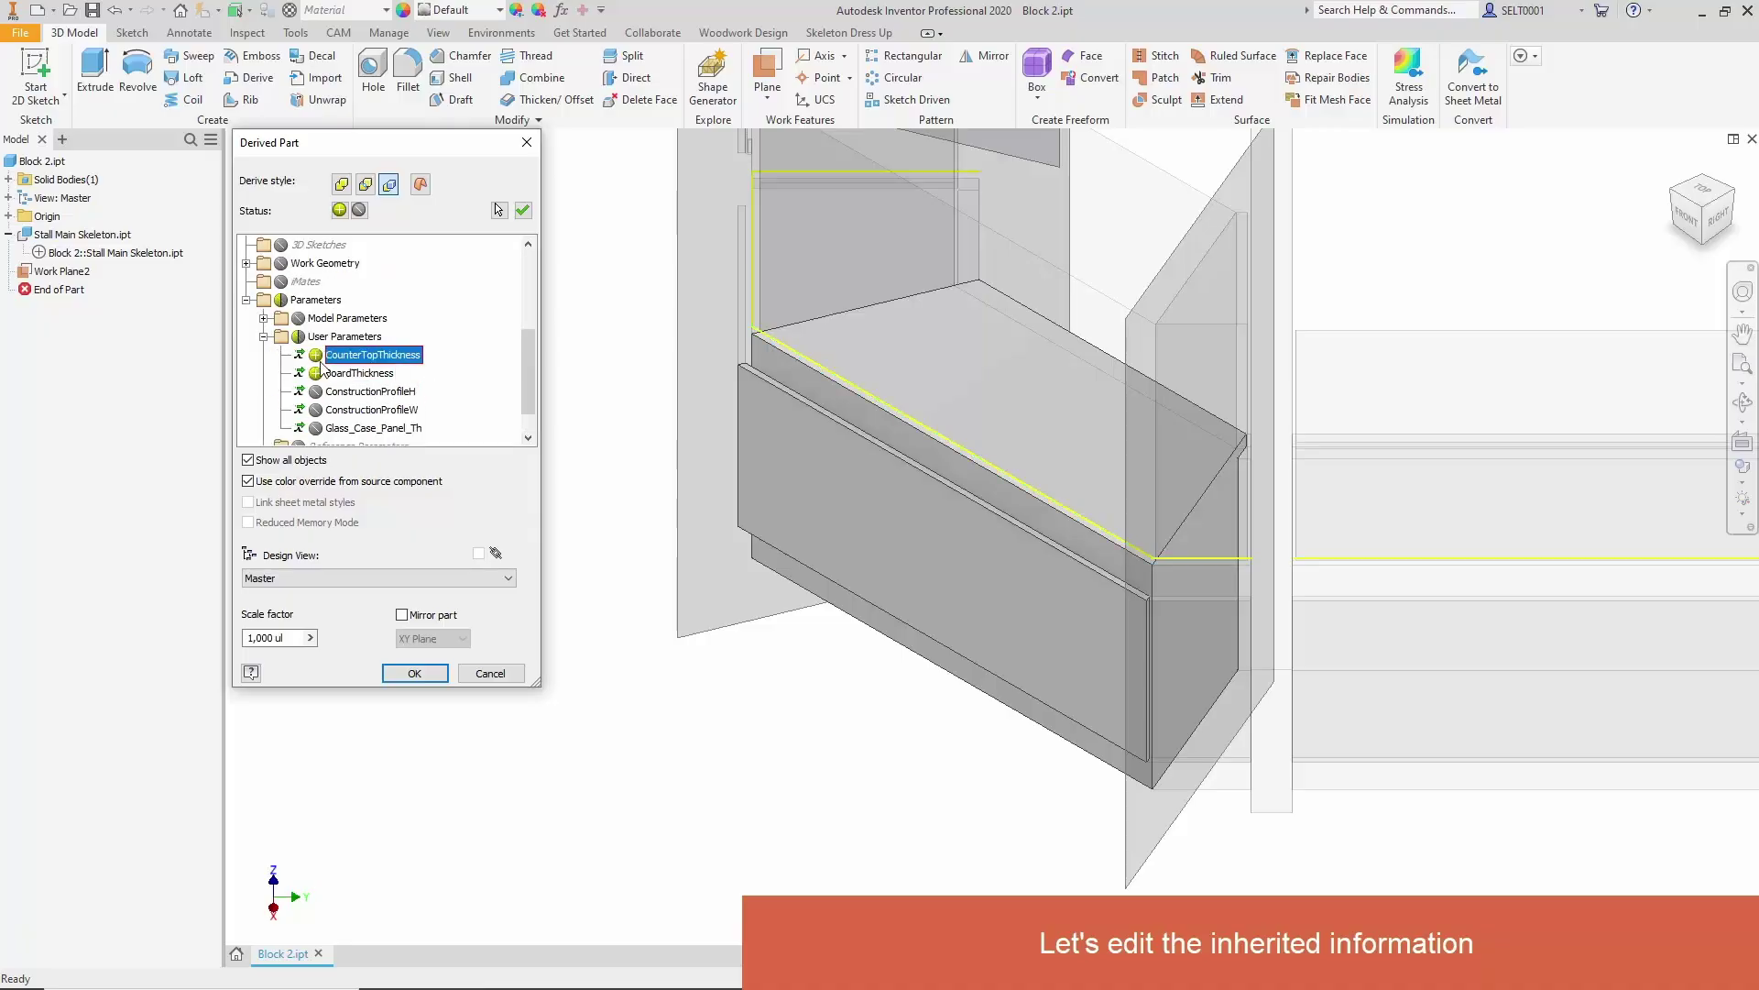
pyautogui.click(415, 674)
pyautogui.click(561, 10)
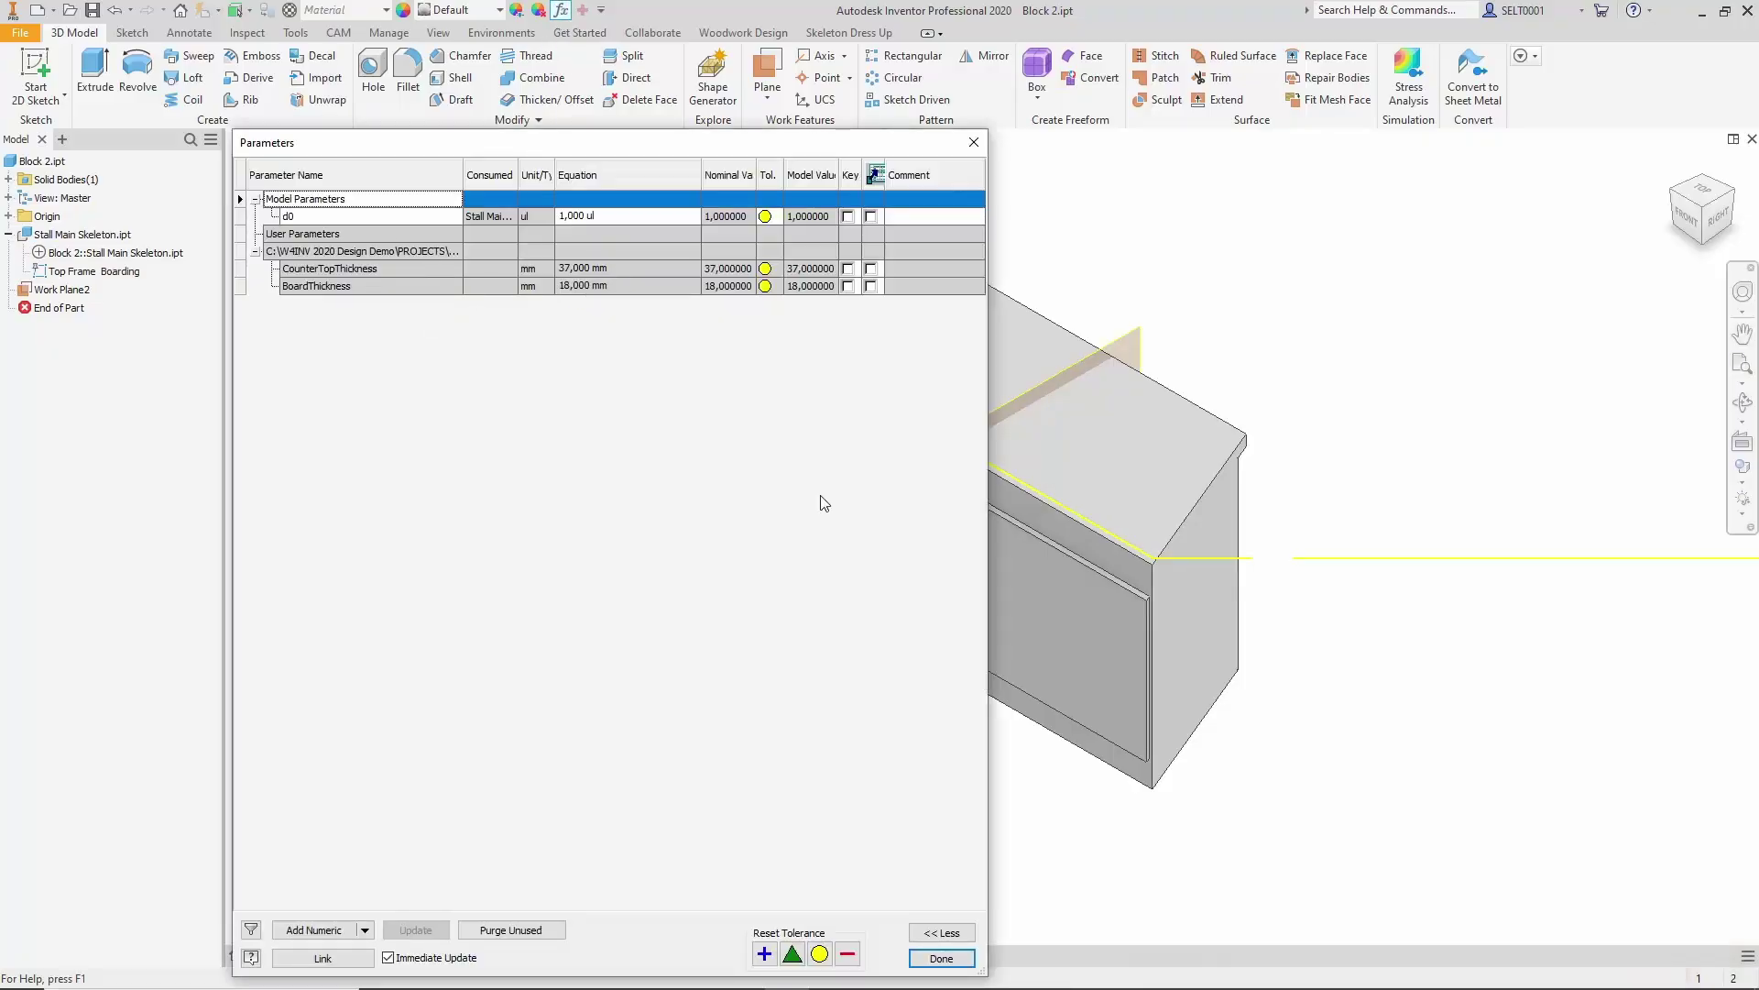
pyautogui.click(941, 958)
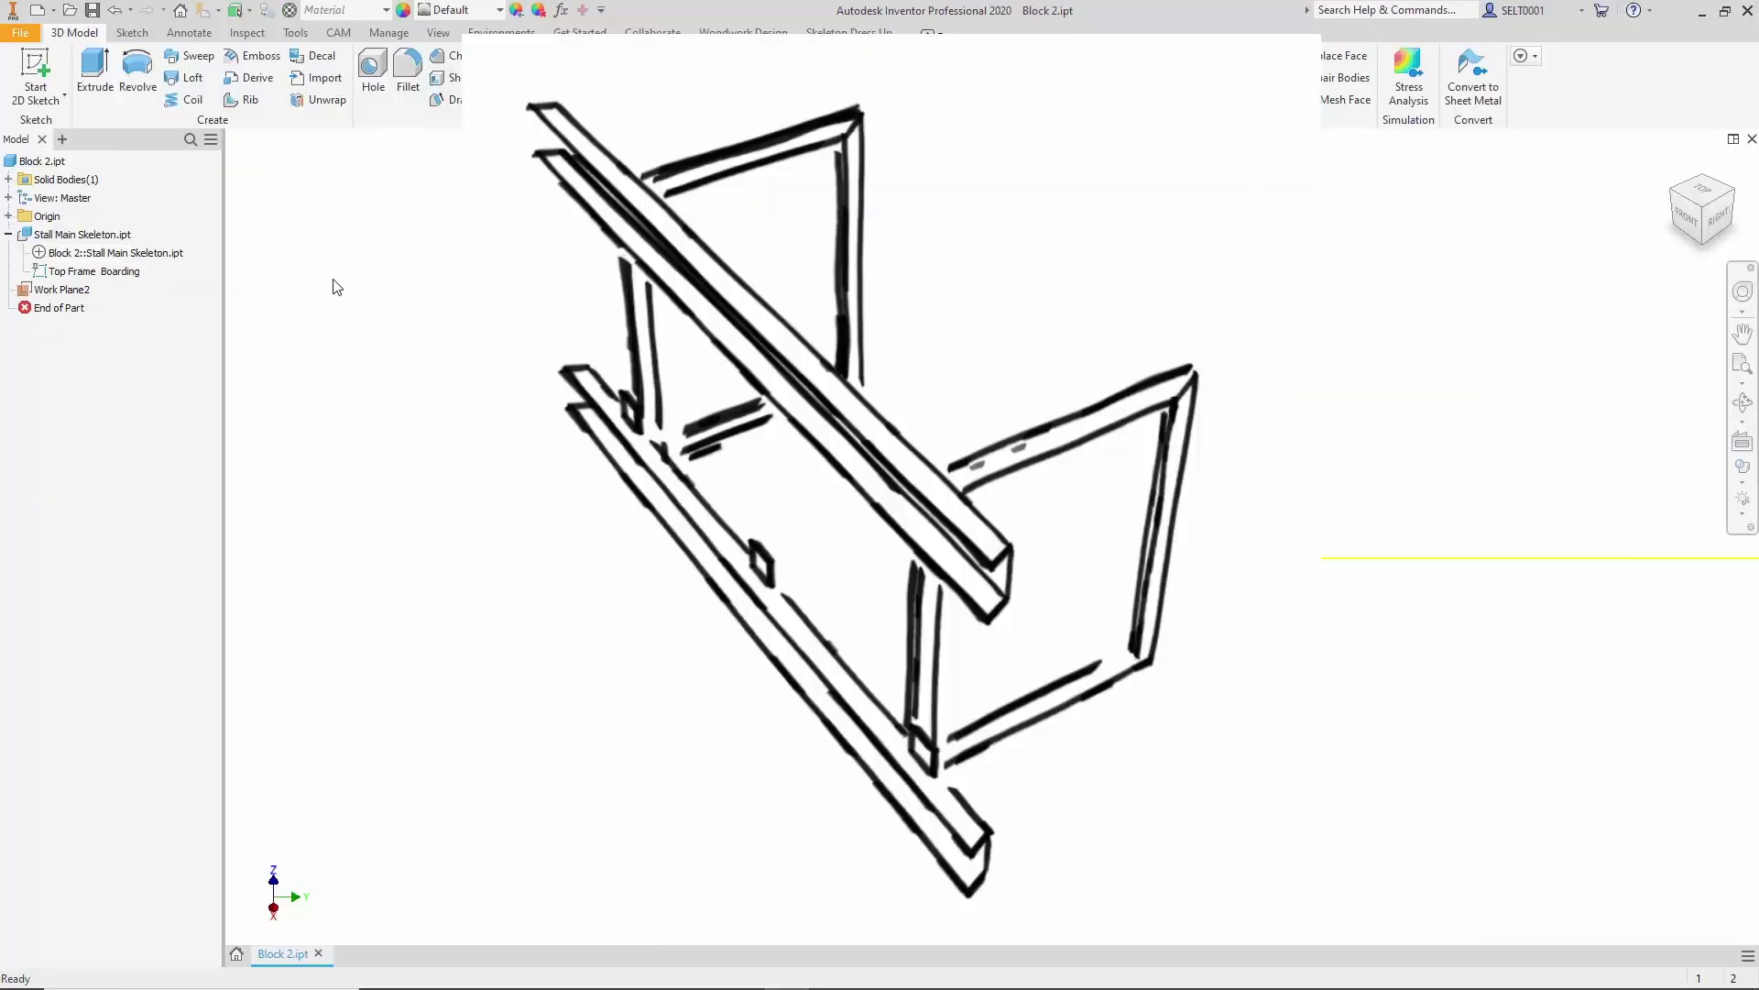
# - Convert the block's solid body to a skeleton with Skeleton Dress Up
pyautogui.click(848, 32)
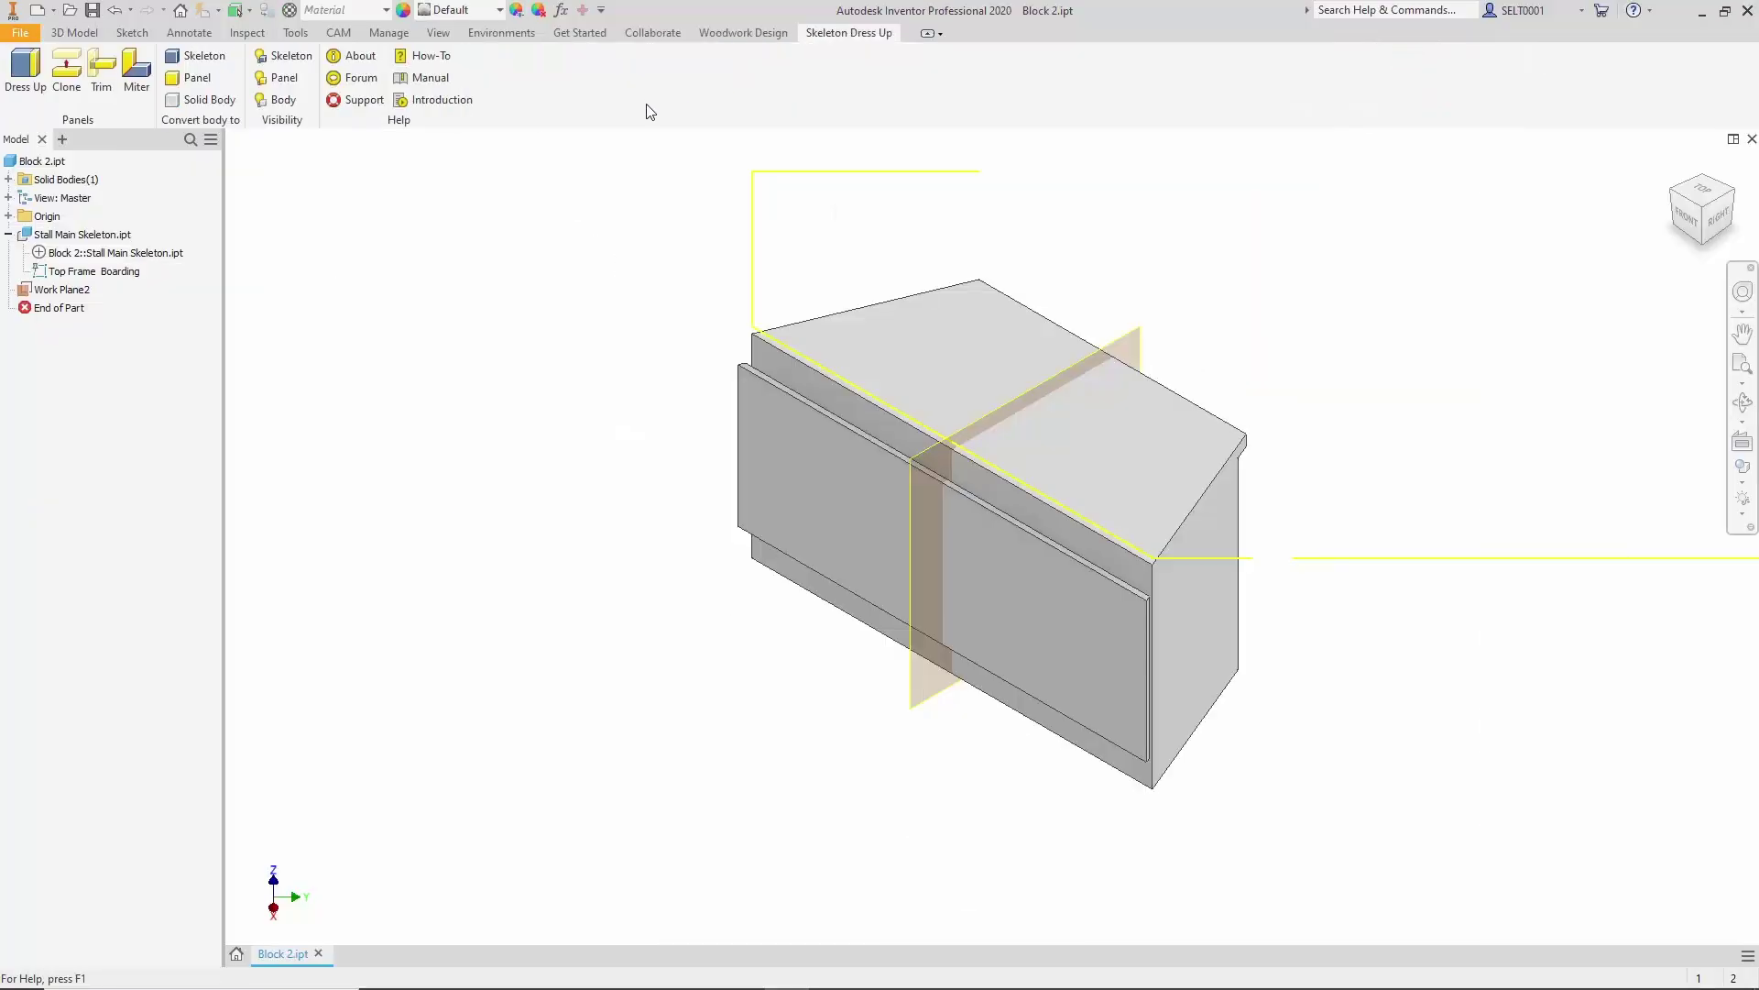
pyautogui.click(196, 56)
pyautogui.click(784, 405)
pyautogui.click(1012, 573)
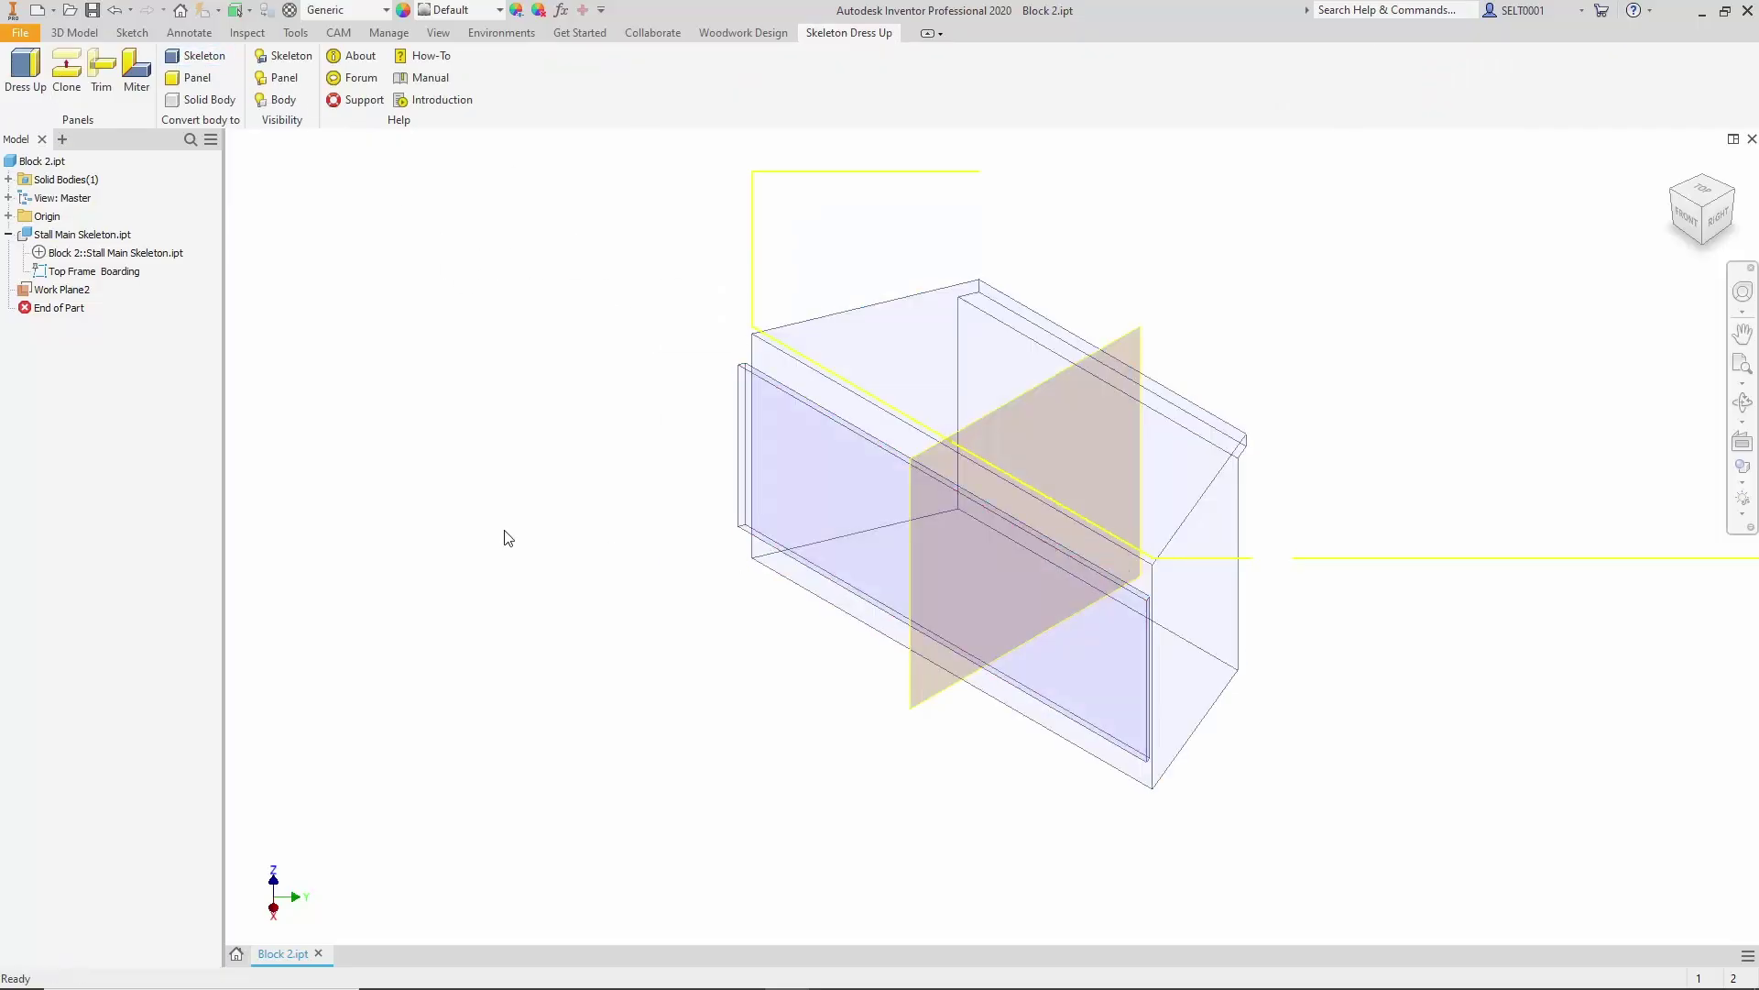
# - Start a sketch on the mid work plane and draw a rectangle 100 mm high and 50 mm wide in front of the block
pyautogui.click(1725, 231)
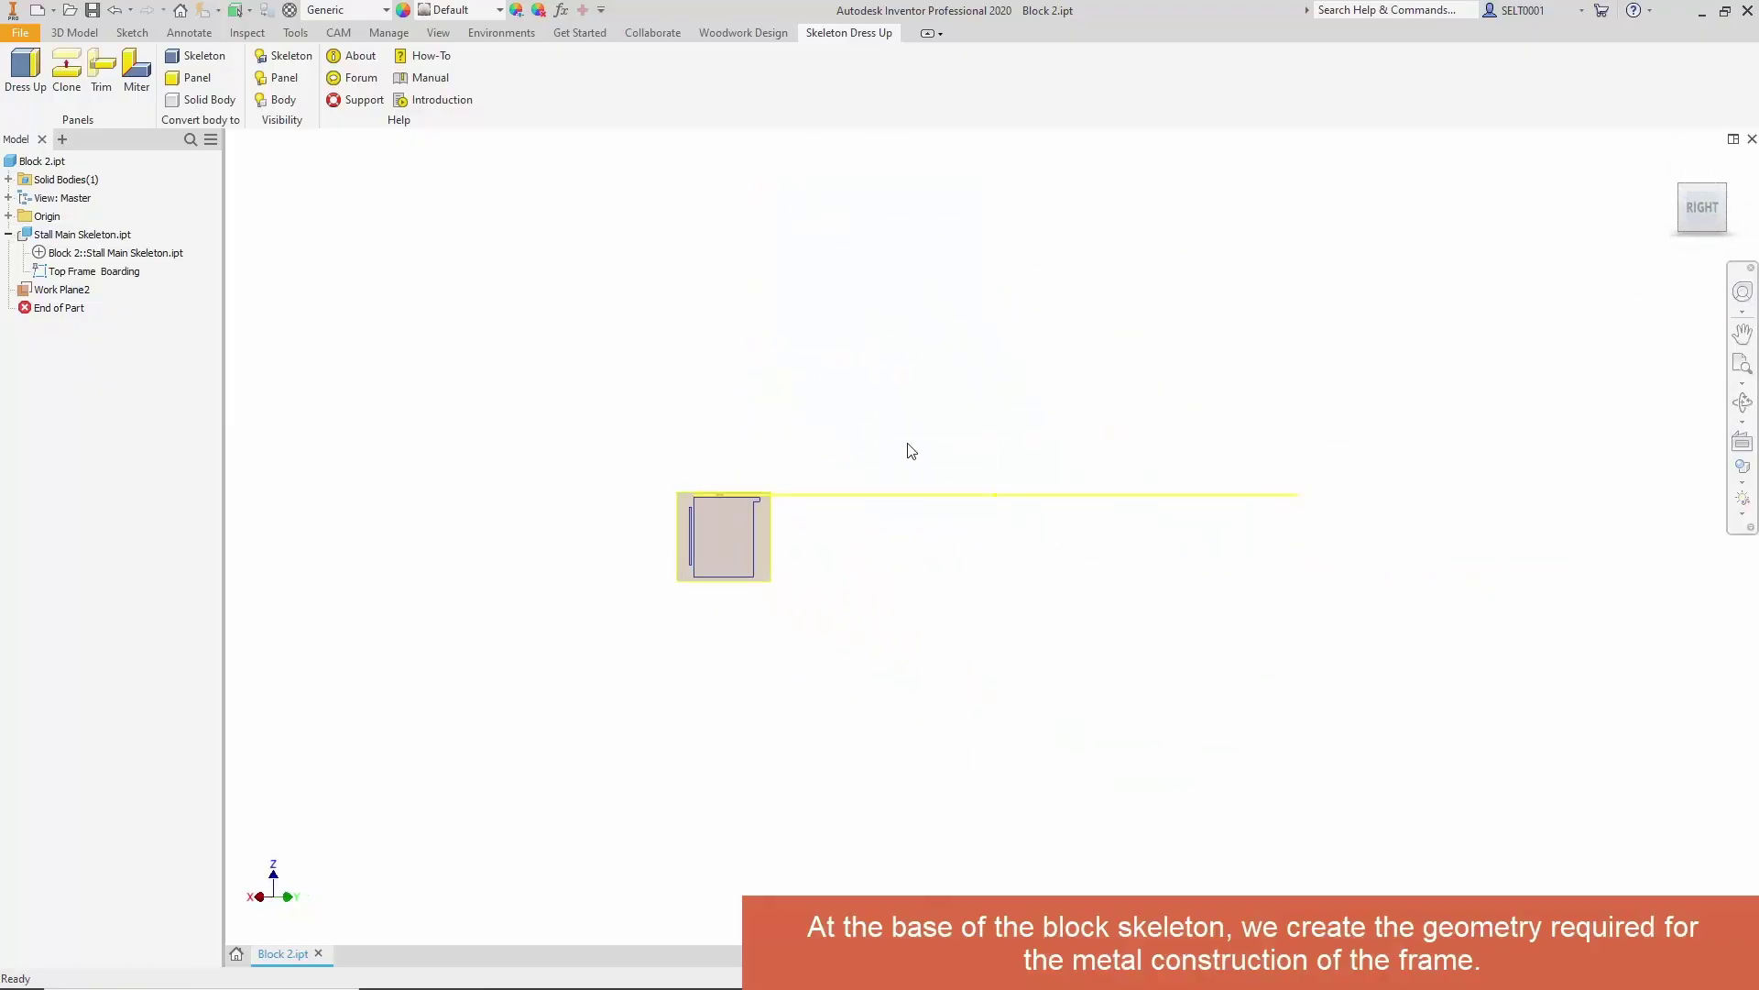
pyautogui.click(74, 32)
pyautogui.click(34, 78)
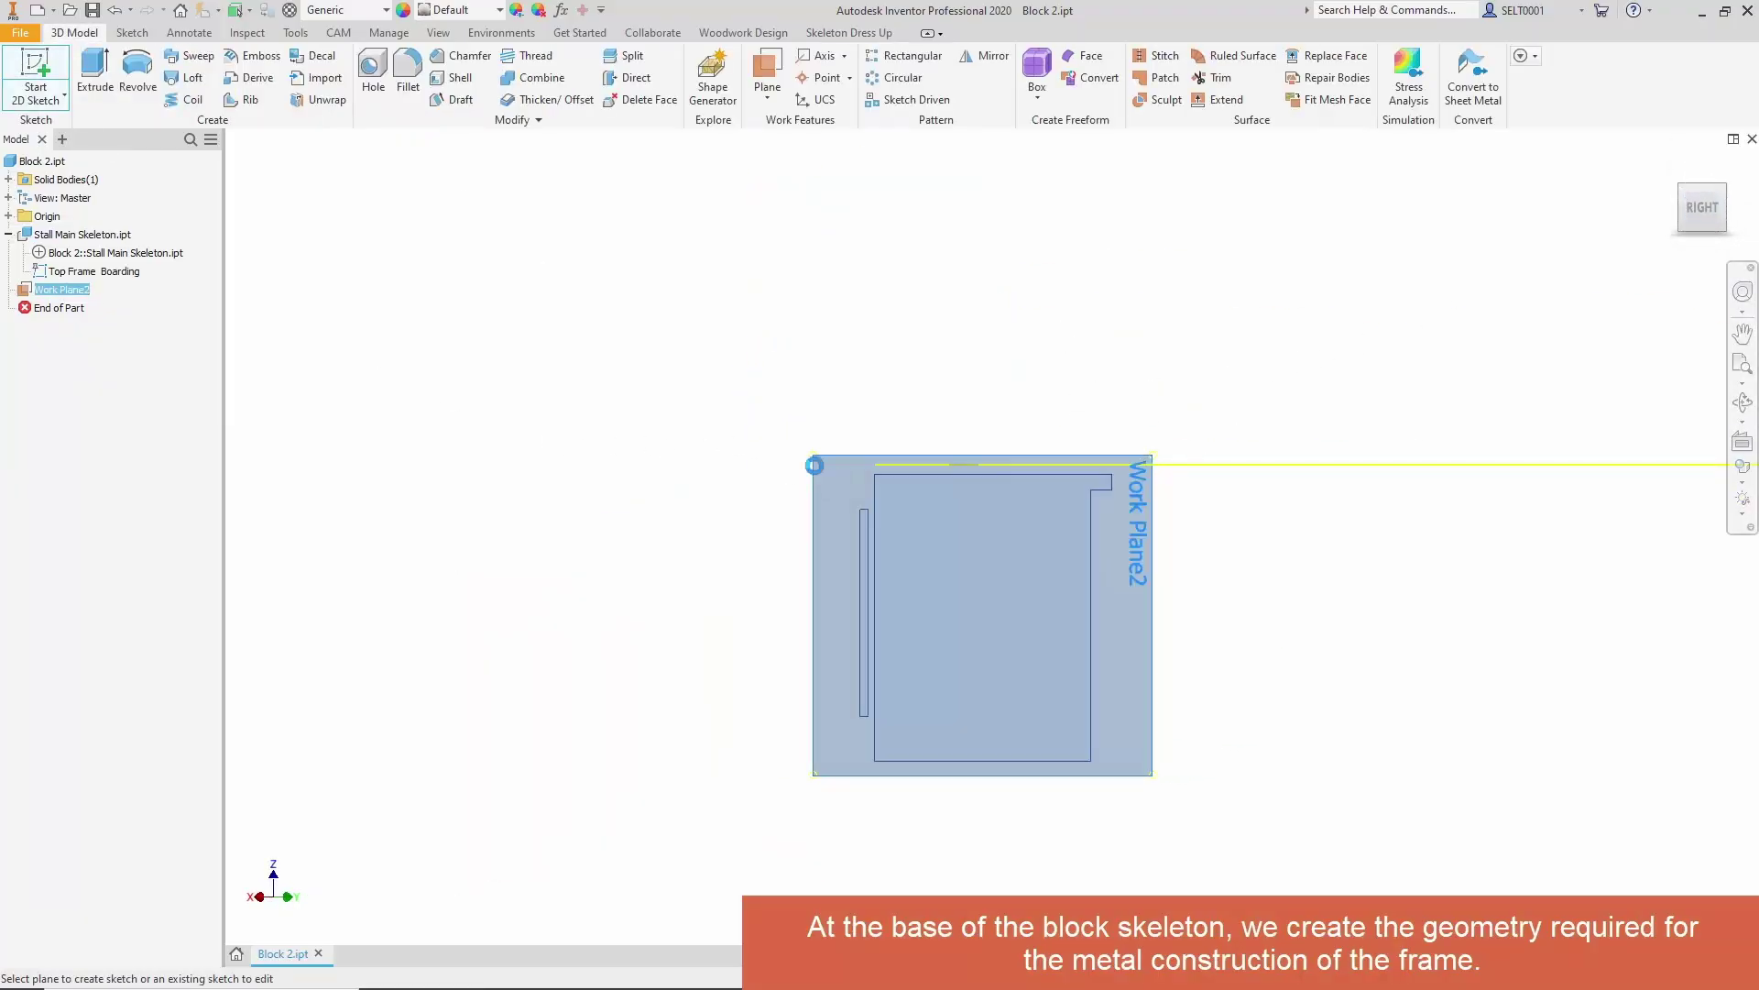
pyautogui.click(827, 474)
pyautogui.click(232, 72)
pyautogui.click(594, 221)
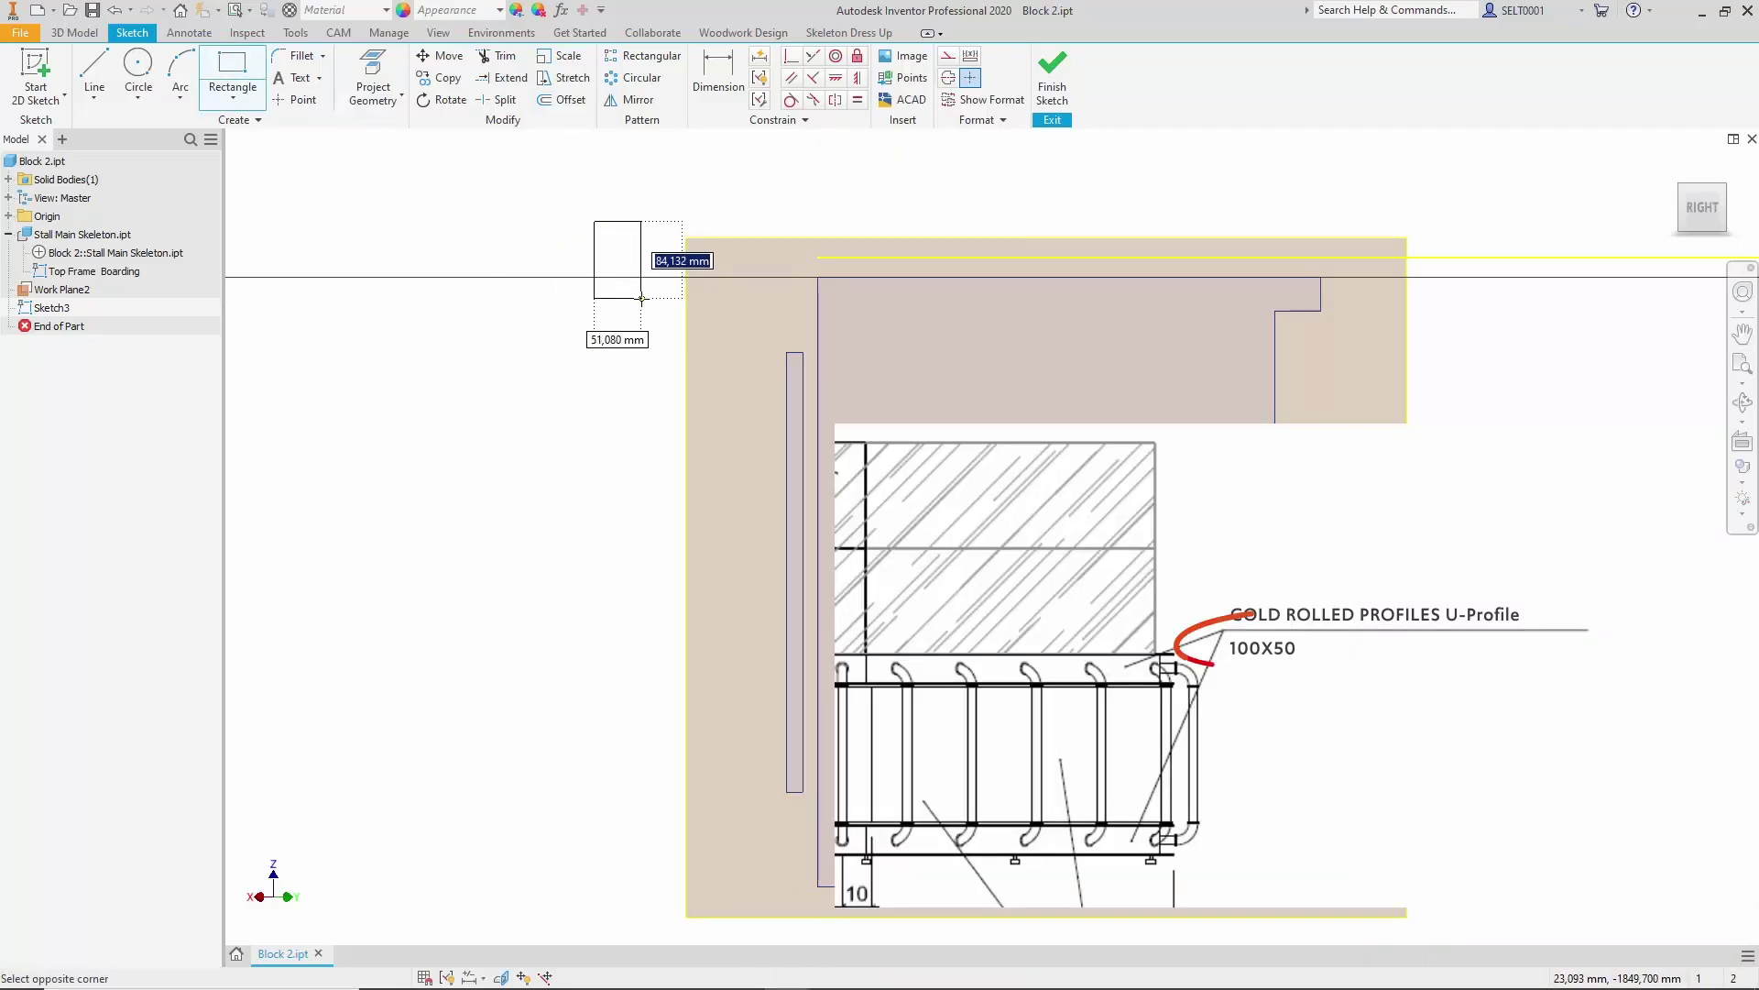
pyautogui.write('1')
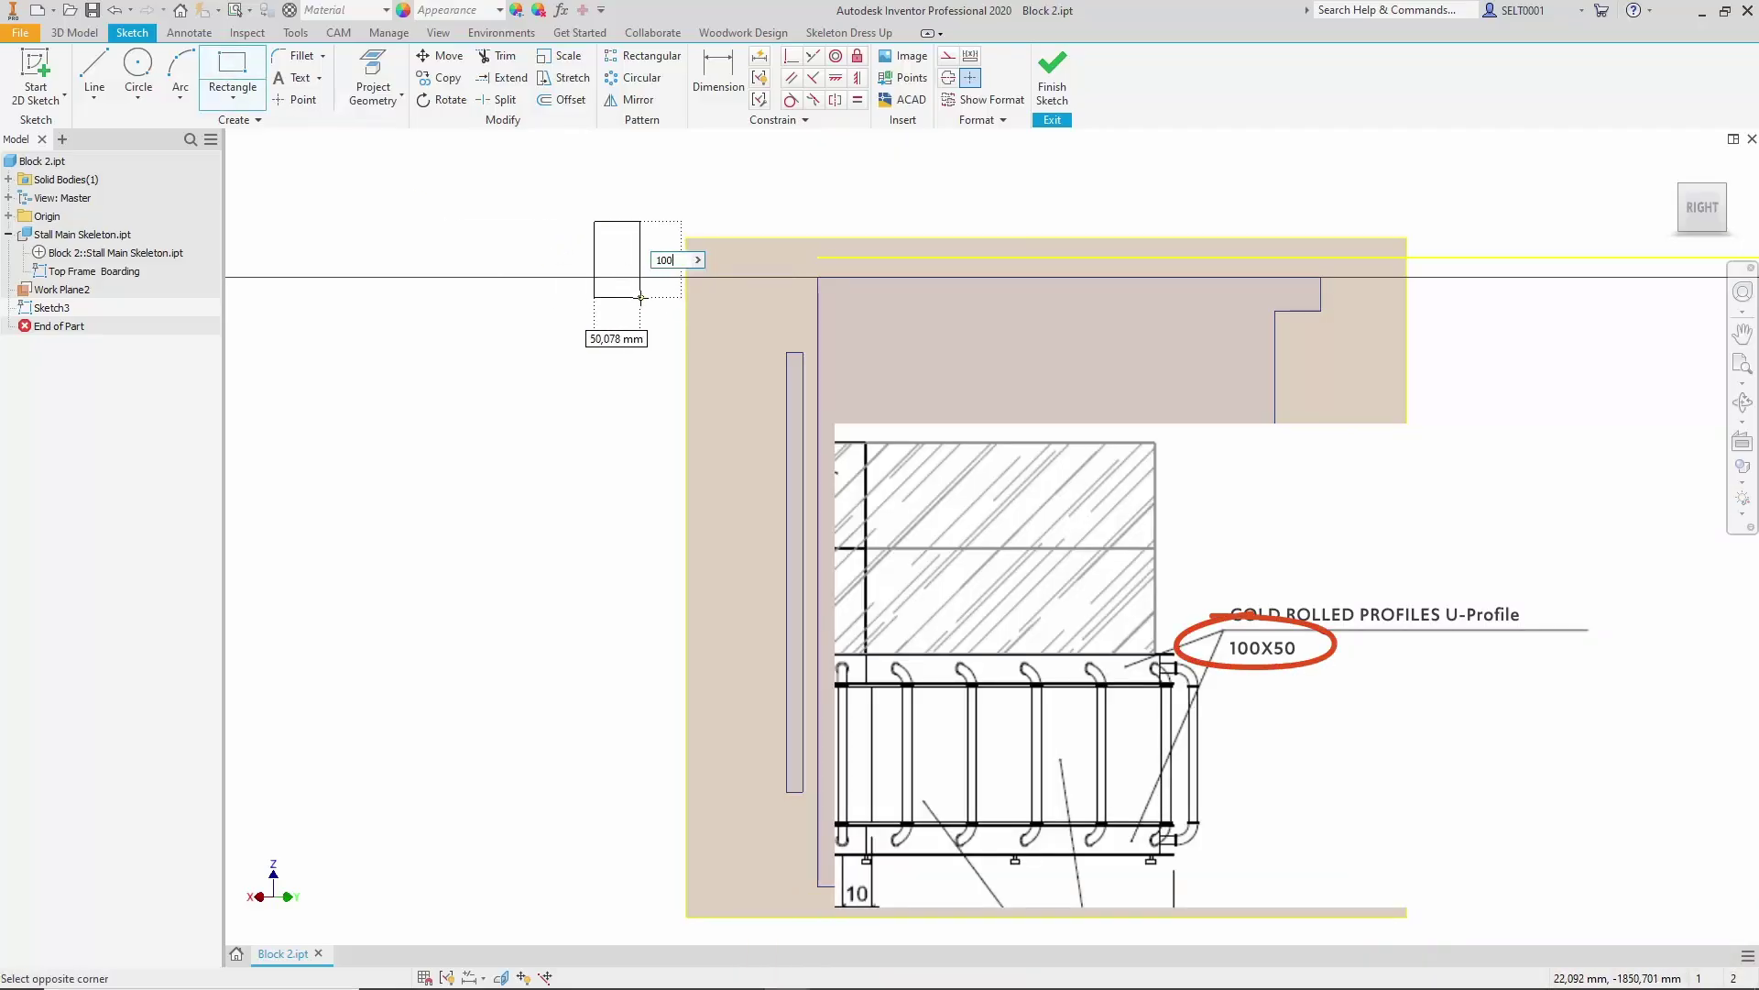
pyautogui.write('00')
pyautogui.press('Tab')
pyautogui.write('50')
pyautogui.press('Return')
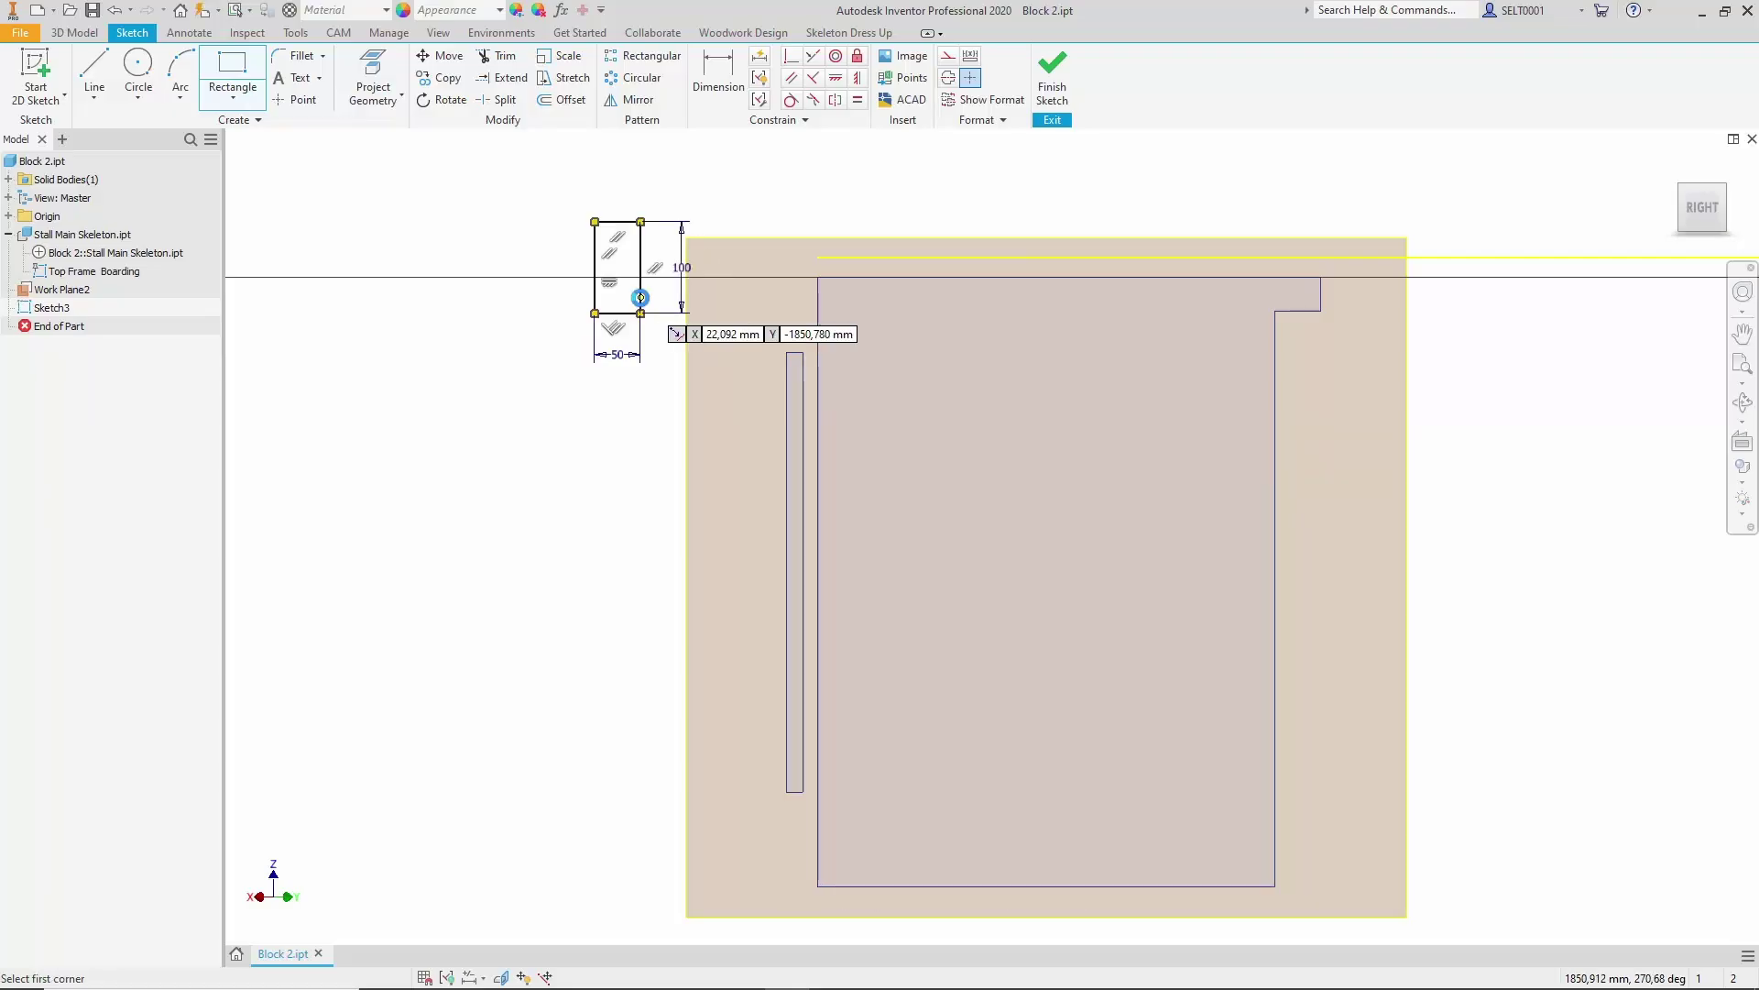
# - Project the front end of the Top Frame Boarding line and make the rectangle's upper inner corner coincident with it
pyautogui.press('p')
pyautogui.click(816, 259)
pyautogui.click(790, 56)
pyautogui.click(640, 222)
pyautogui.click(817, 258)
# - Draw a second rectangle below the first and make its height and width equal to the first one's
pyautogui.moveTo(607, 356); pyautogui.dragTo(579, 272, button='middle')
pyautogui.press('r')
pyautogui.click(561, 488)
pyautogui.click(617, 583)
pyautogui.press('=')
pyautogui.click(619, 524)
pyautogui.click(742, 229)
pyautogui.click(775, 266)
pyautogui.click(593, 583)
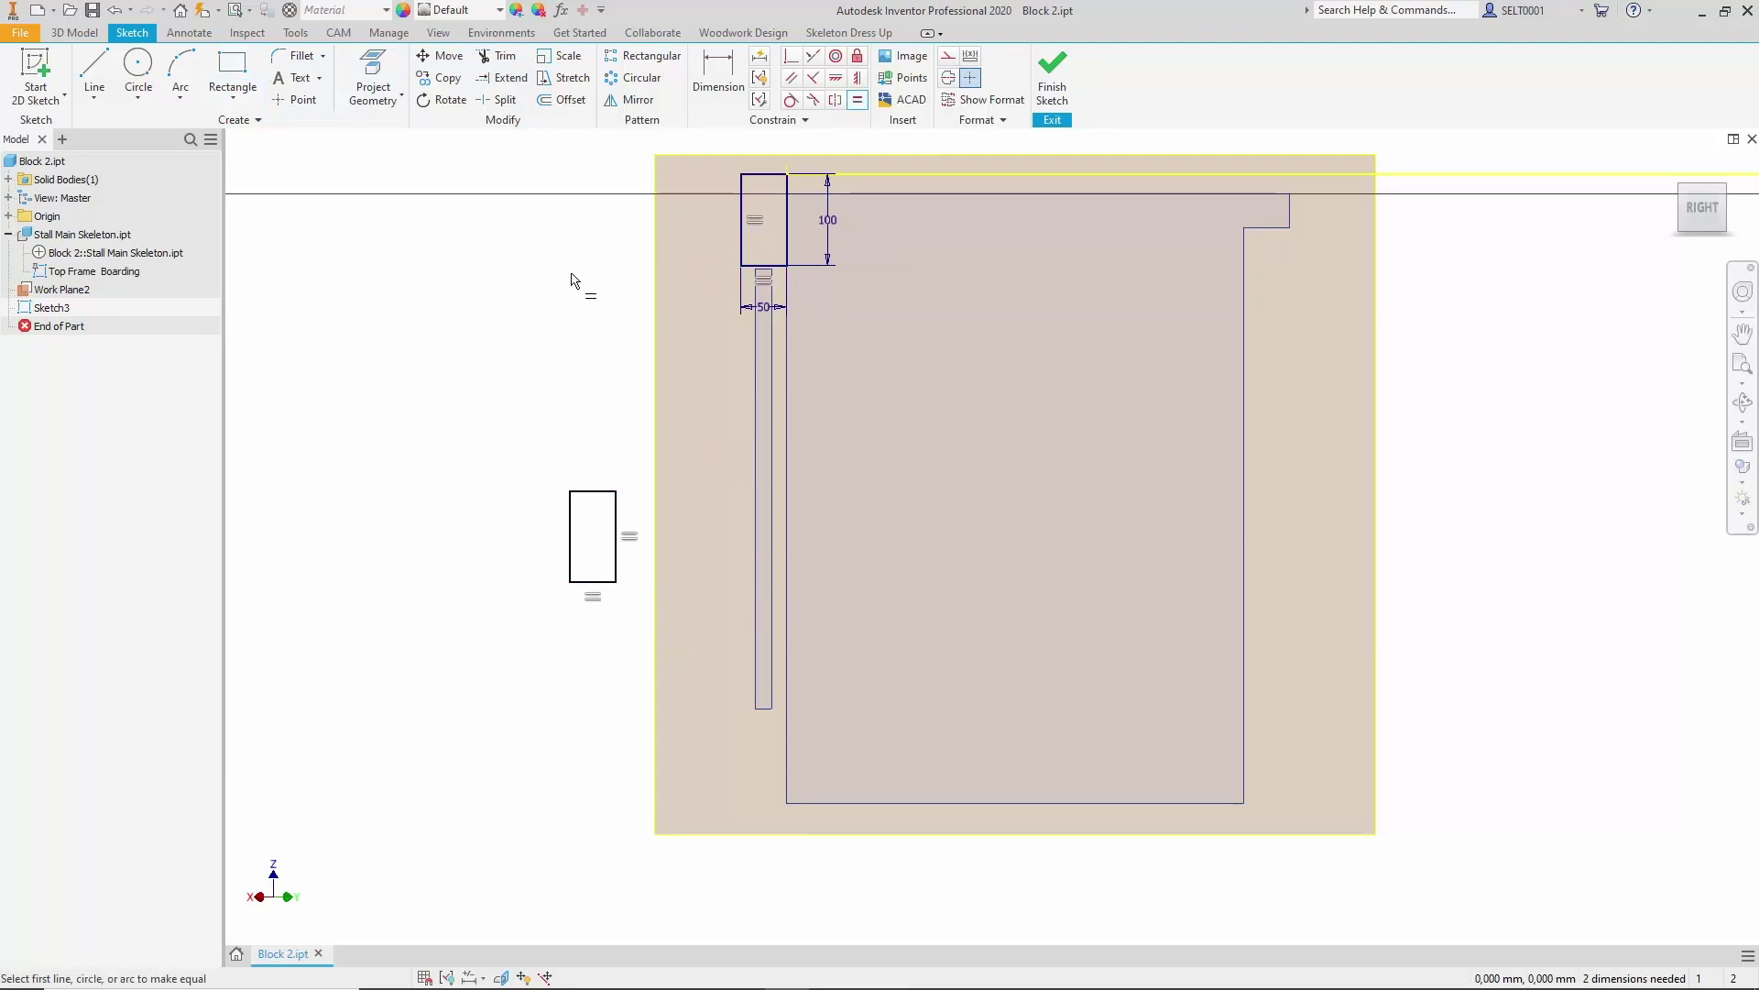
# - Make the second rectangle's lower inner corner coincident with the block's lower front corner and finish the sketch
pyautogui.moveTo(529, 339); pyautogui.dragTo(506, 271, button='middle')
pyautogui.press('Escape')
pyautogui.click(794, 57)
pyautogui.click(593, 514)
pyautogui.click(765, 735)
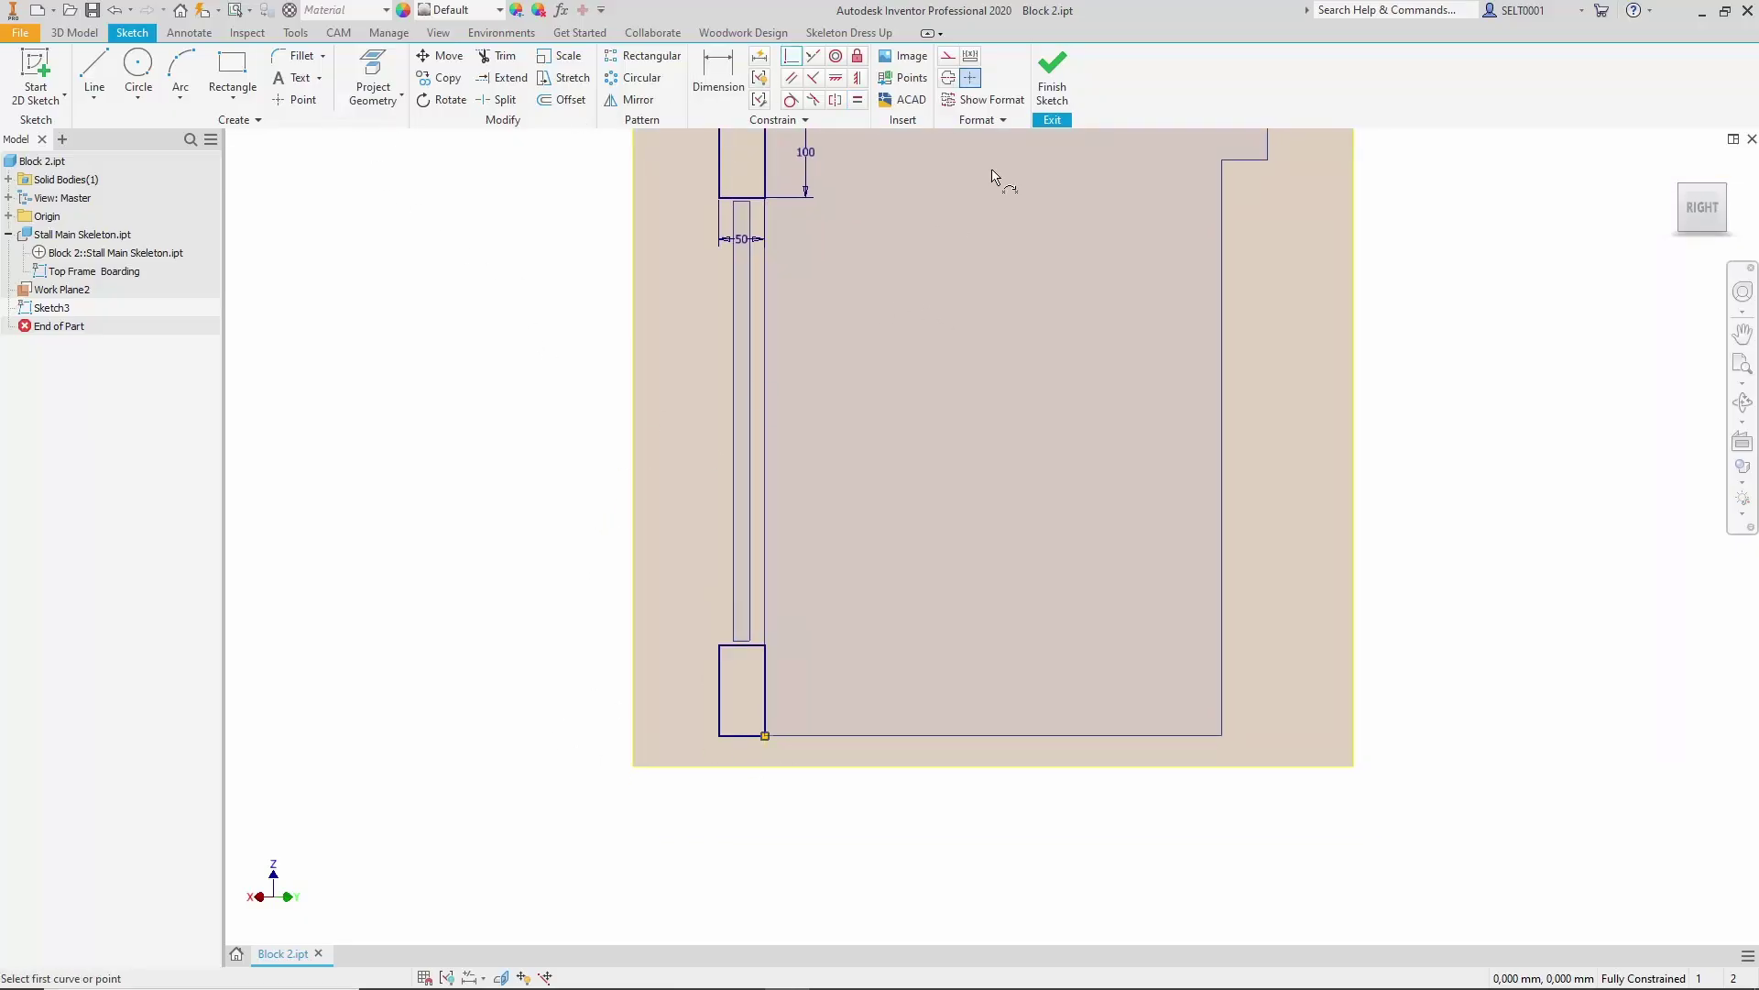
pyautogui.click(1052, 73)
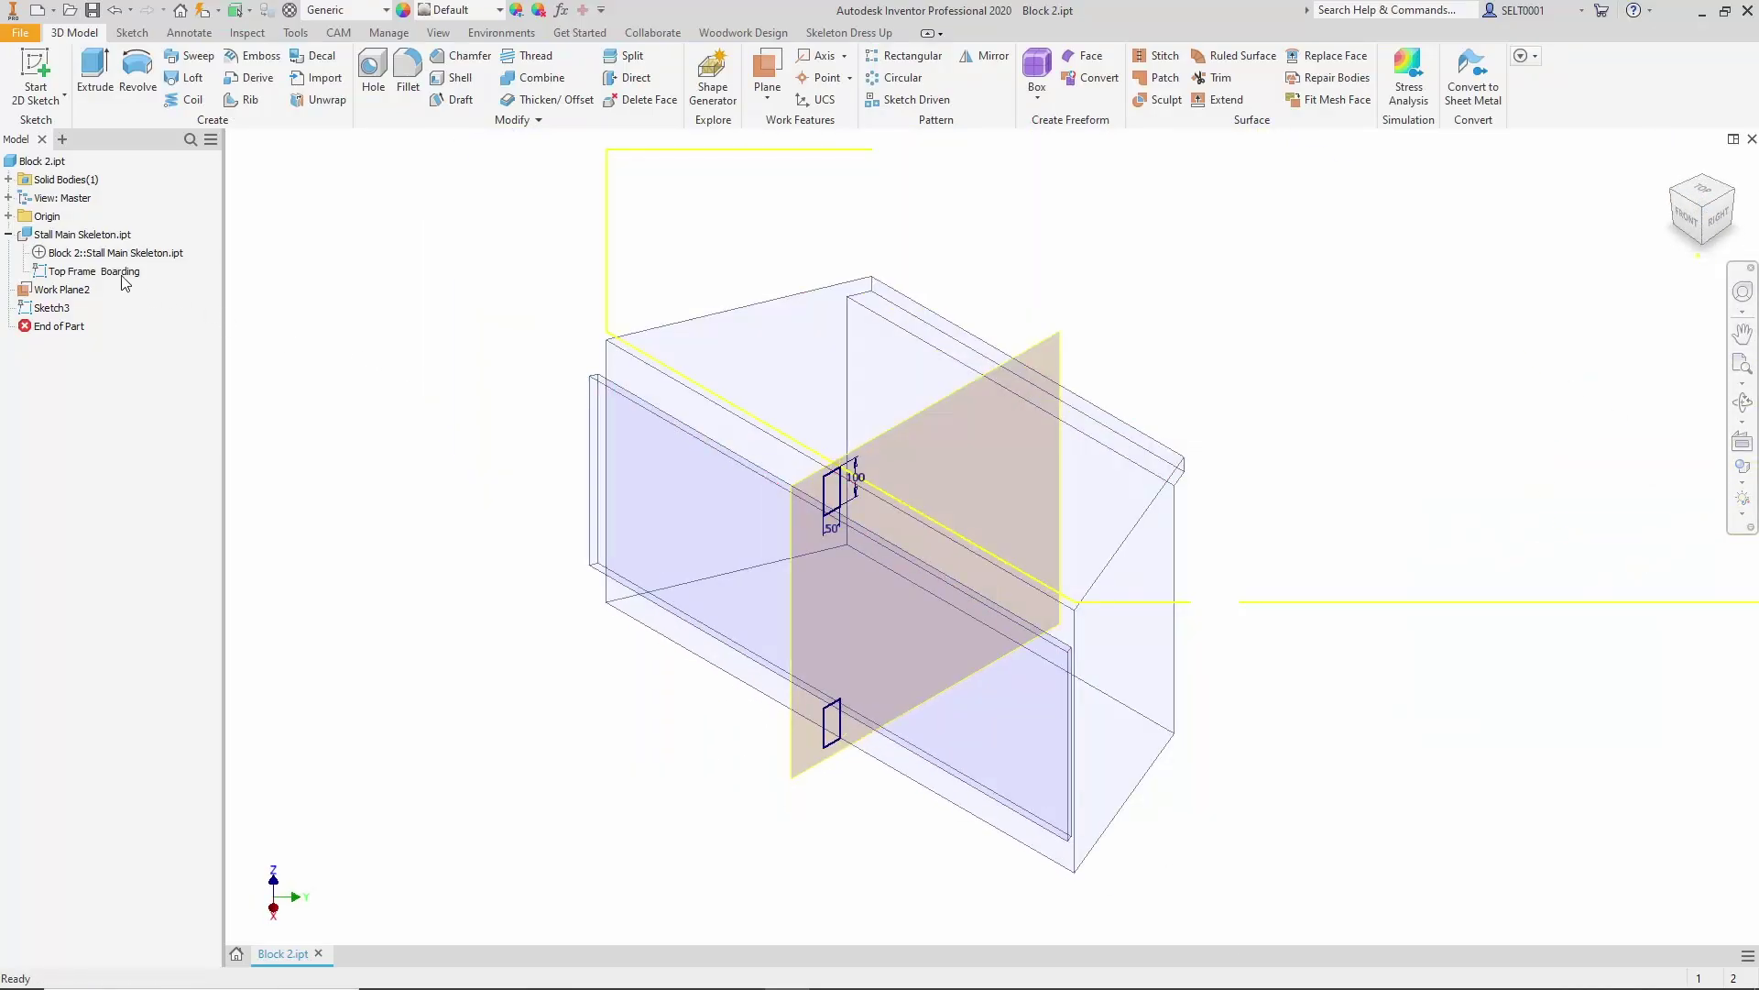
# - Hide the derived Top Frame Boarding sketch
pyautogui.click(94, 272)
pyautogui.rightClick(88, 268)
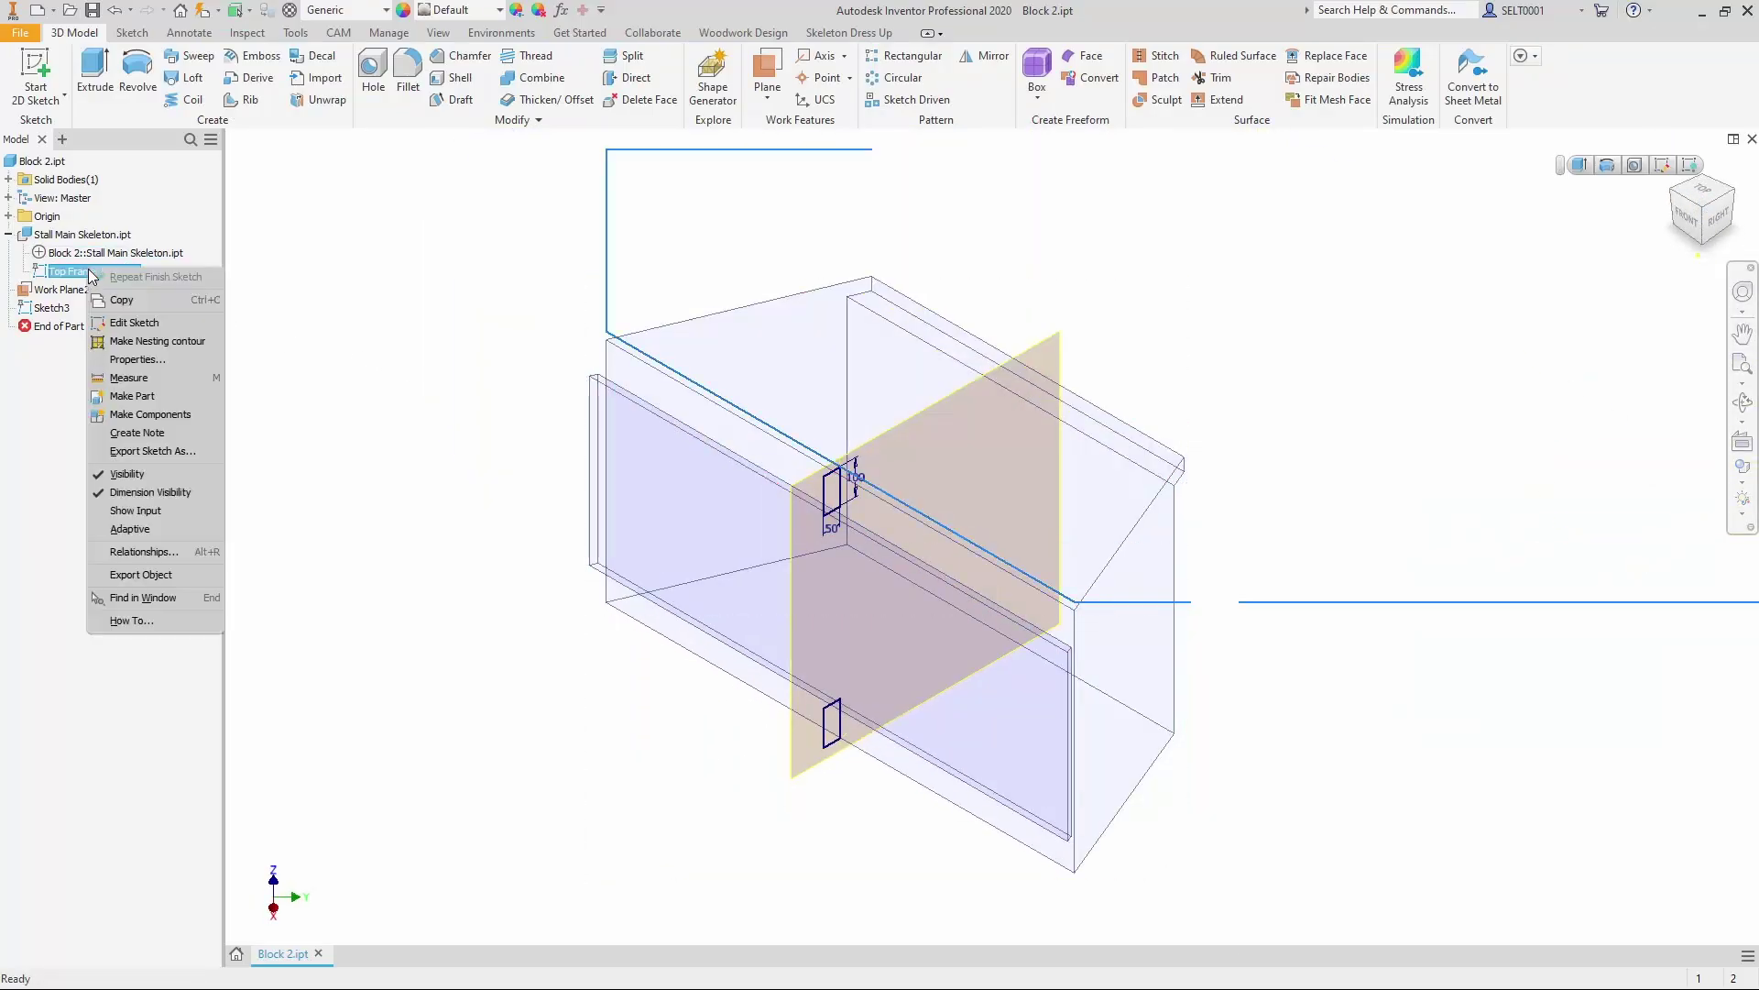
pyautogui.click(121, 474)
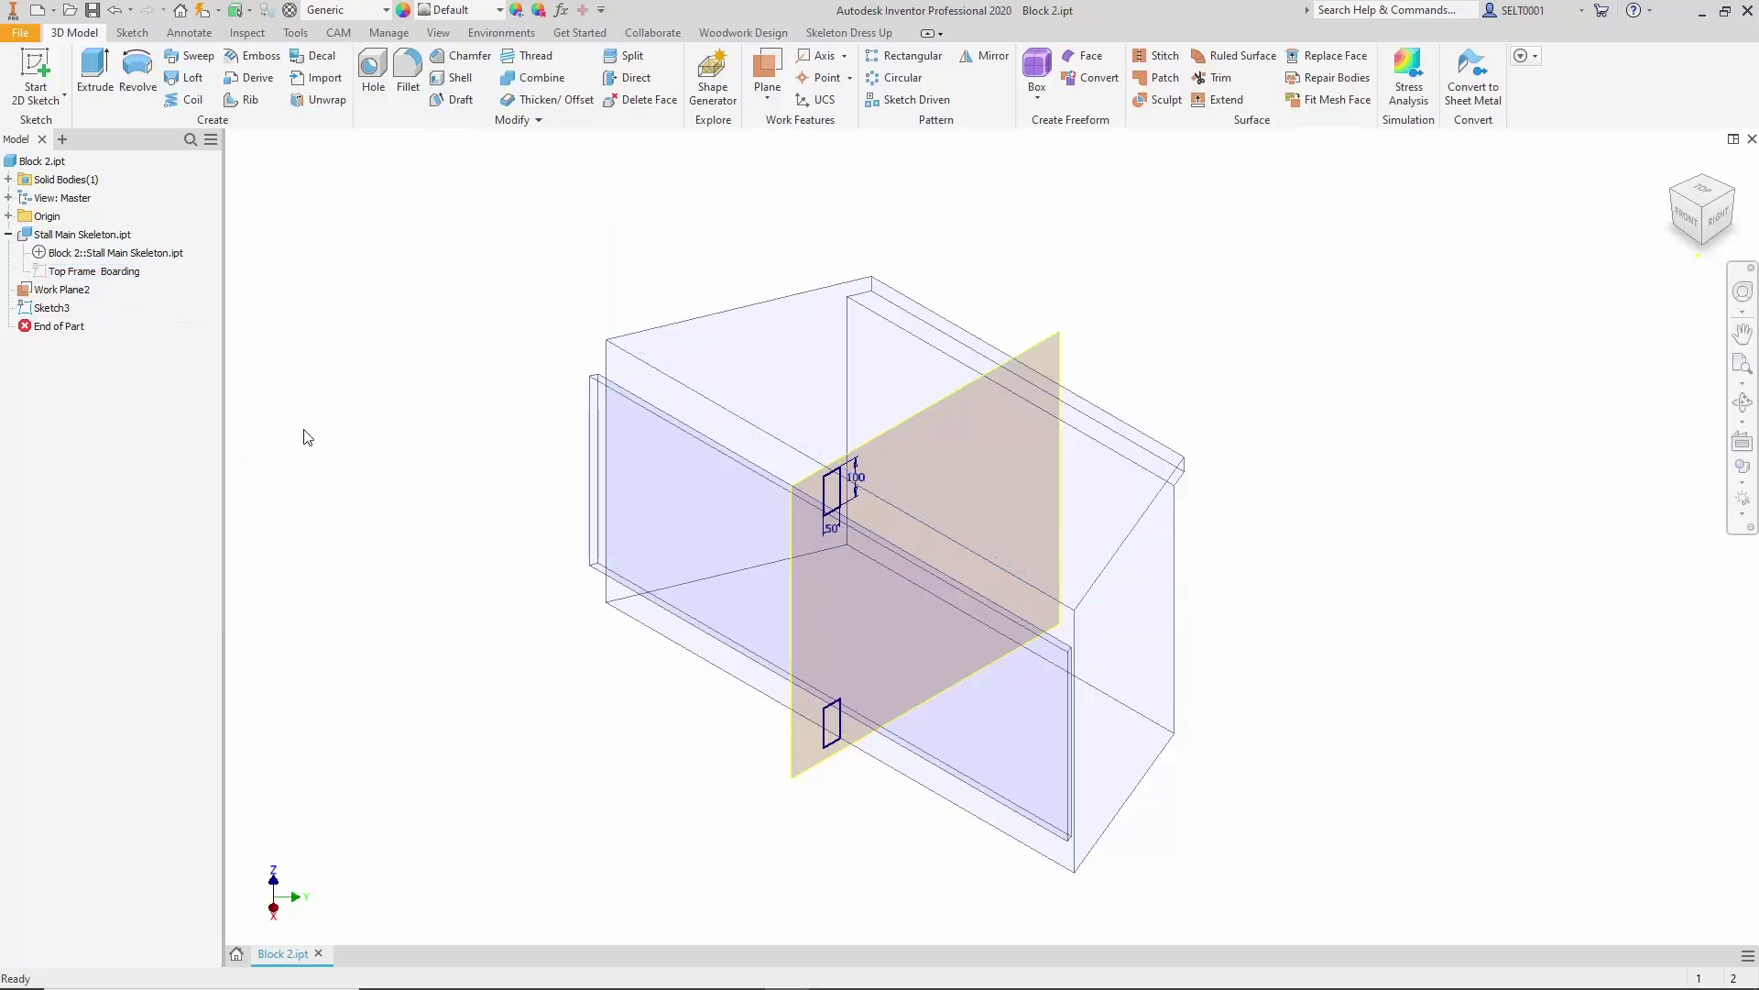
# - Extrude both rectangles from one angled end face of the block to the opposite end face as a new solid
pyautogui.click(95, 73)
pyautogui.click(833, 494)
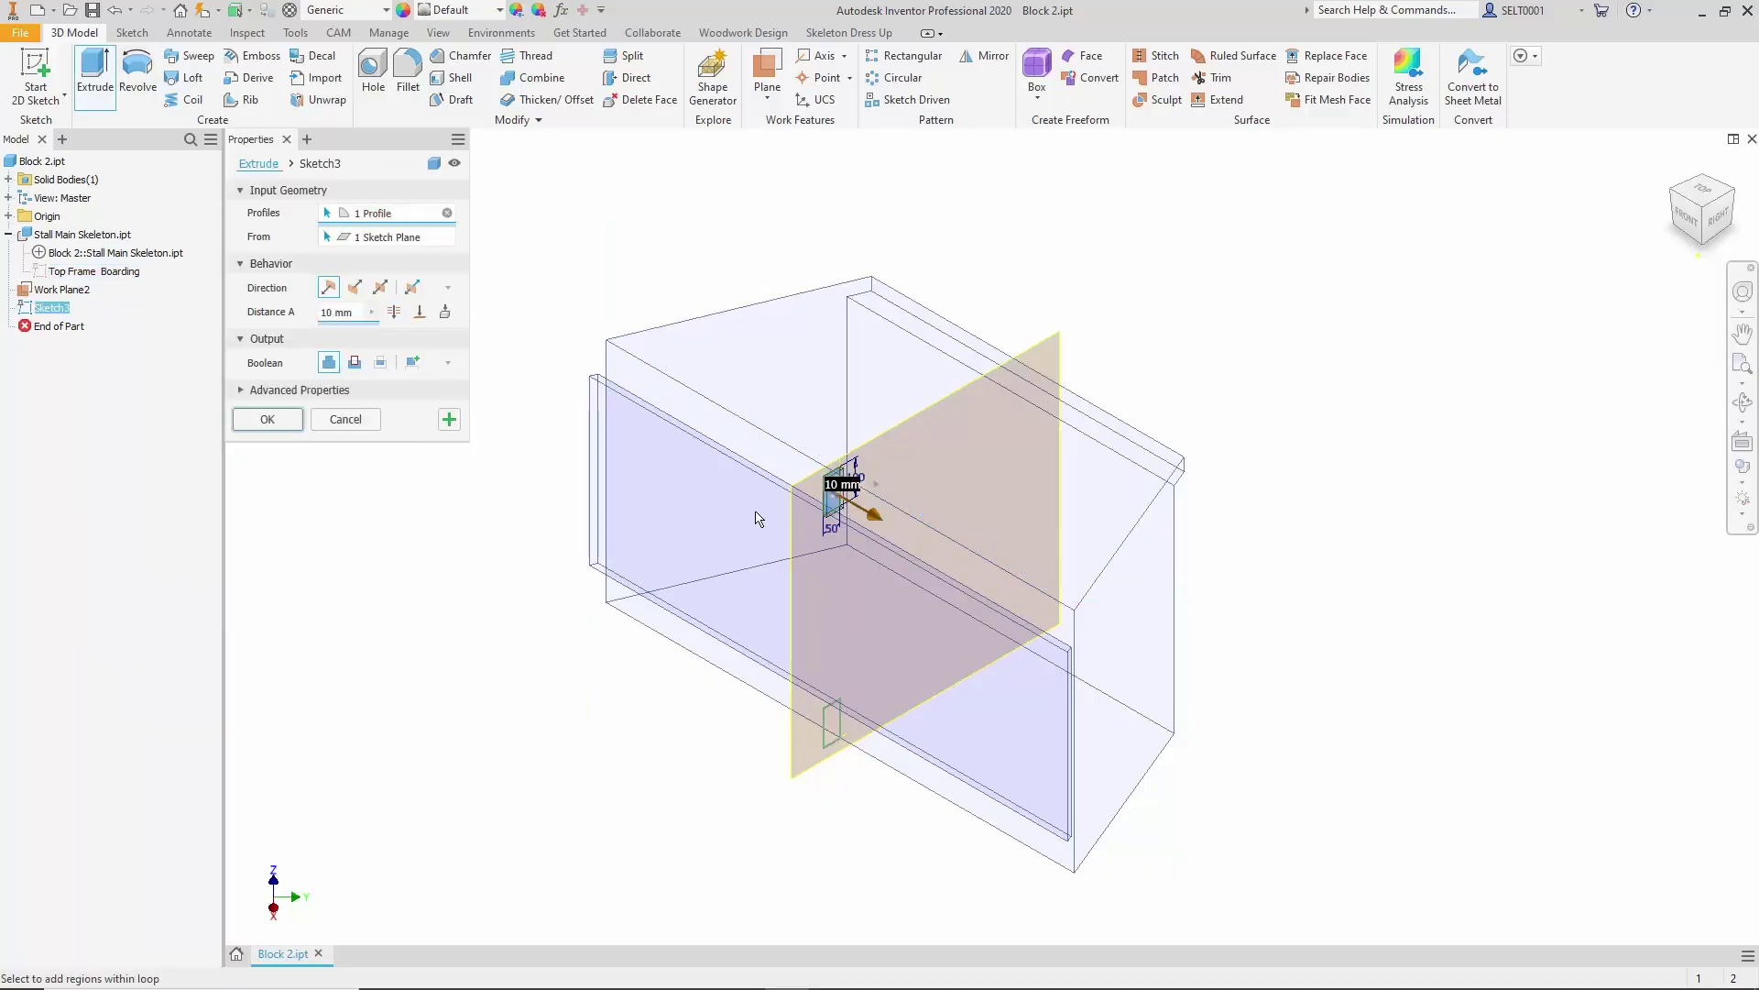
pyautogui.click(833, 724)
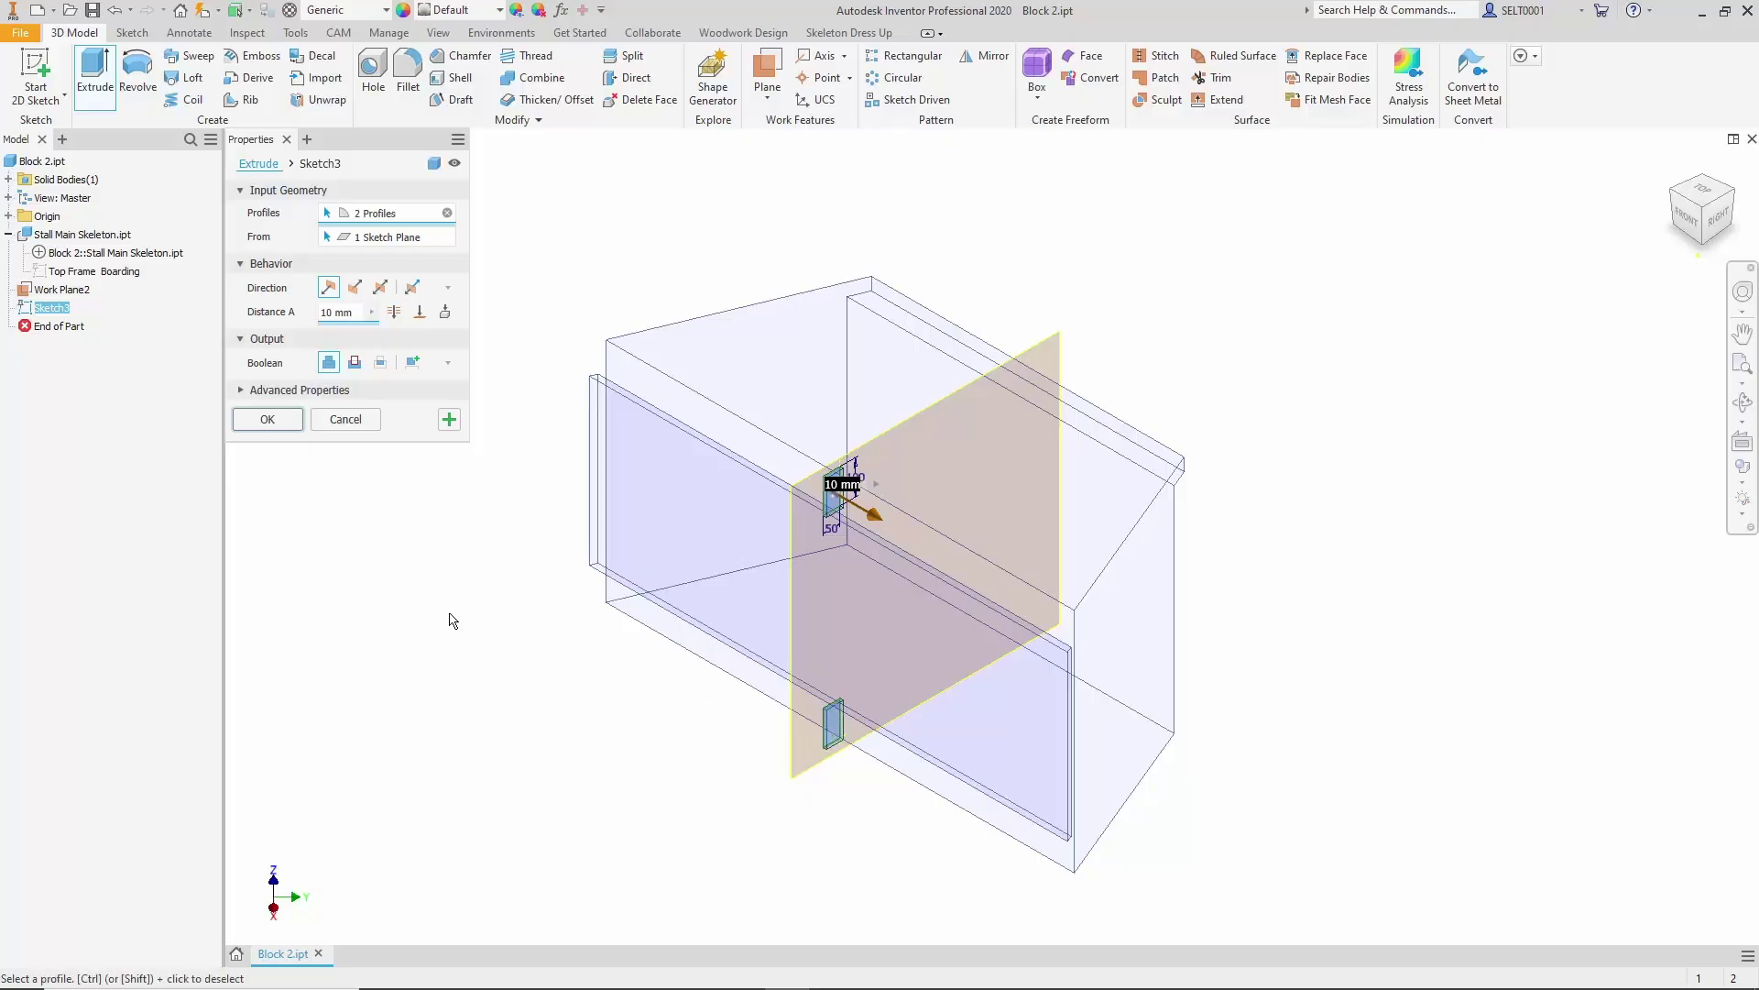
pyautogui.click(373, 237)
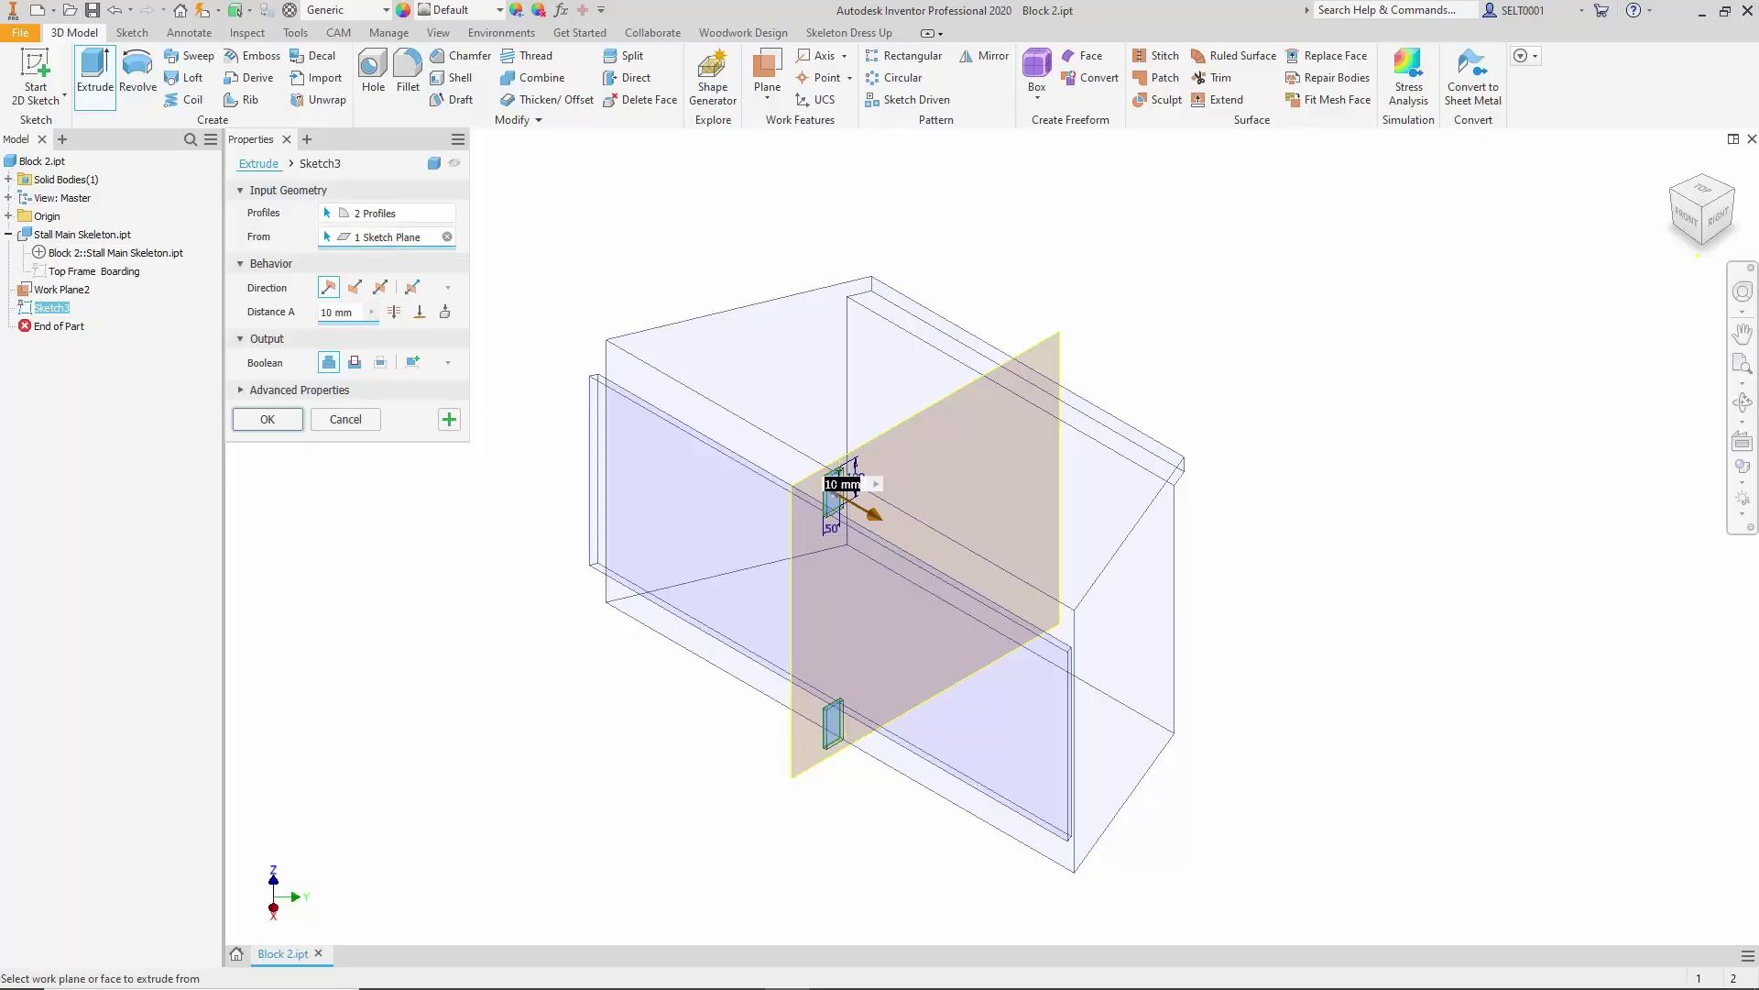
pyautogui.click(686, 376)
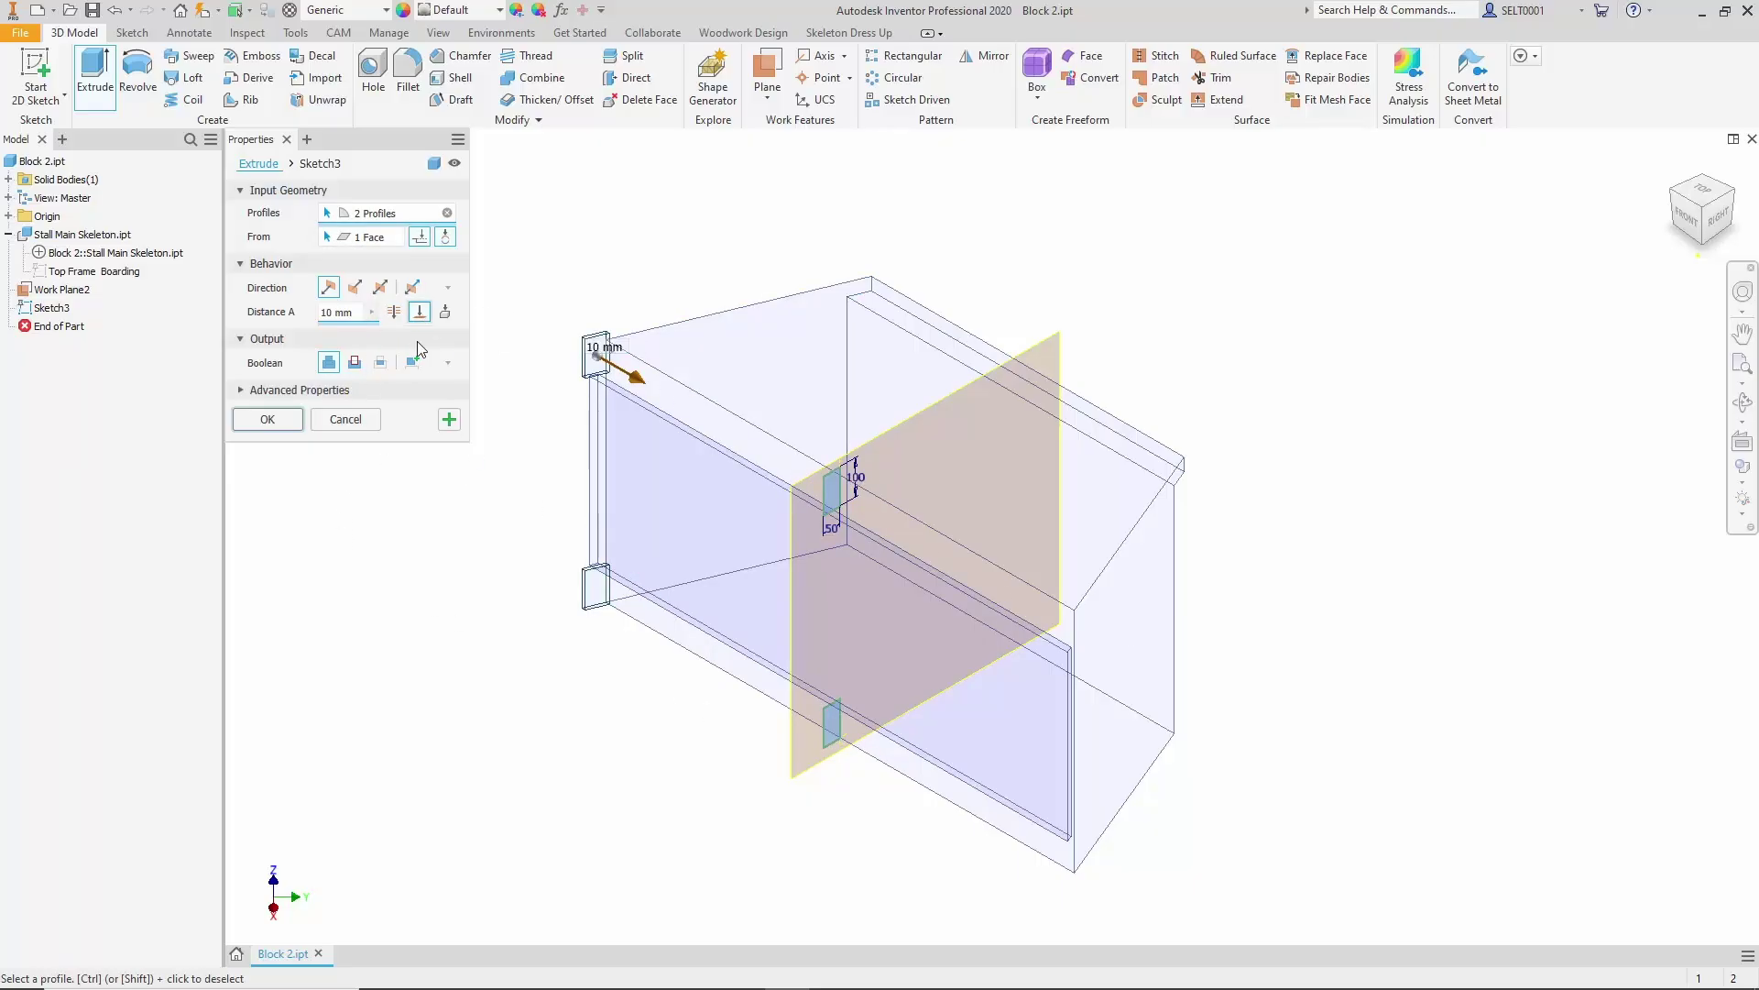
pyautogui.click(420, 312)
pyautogui.click(412, 386)
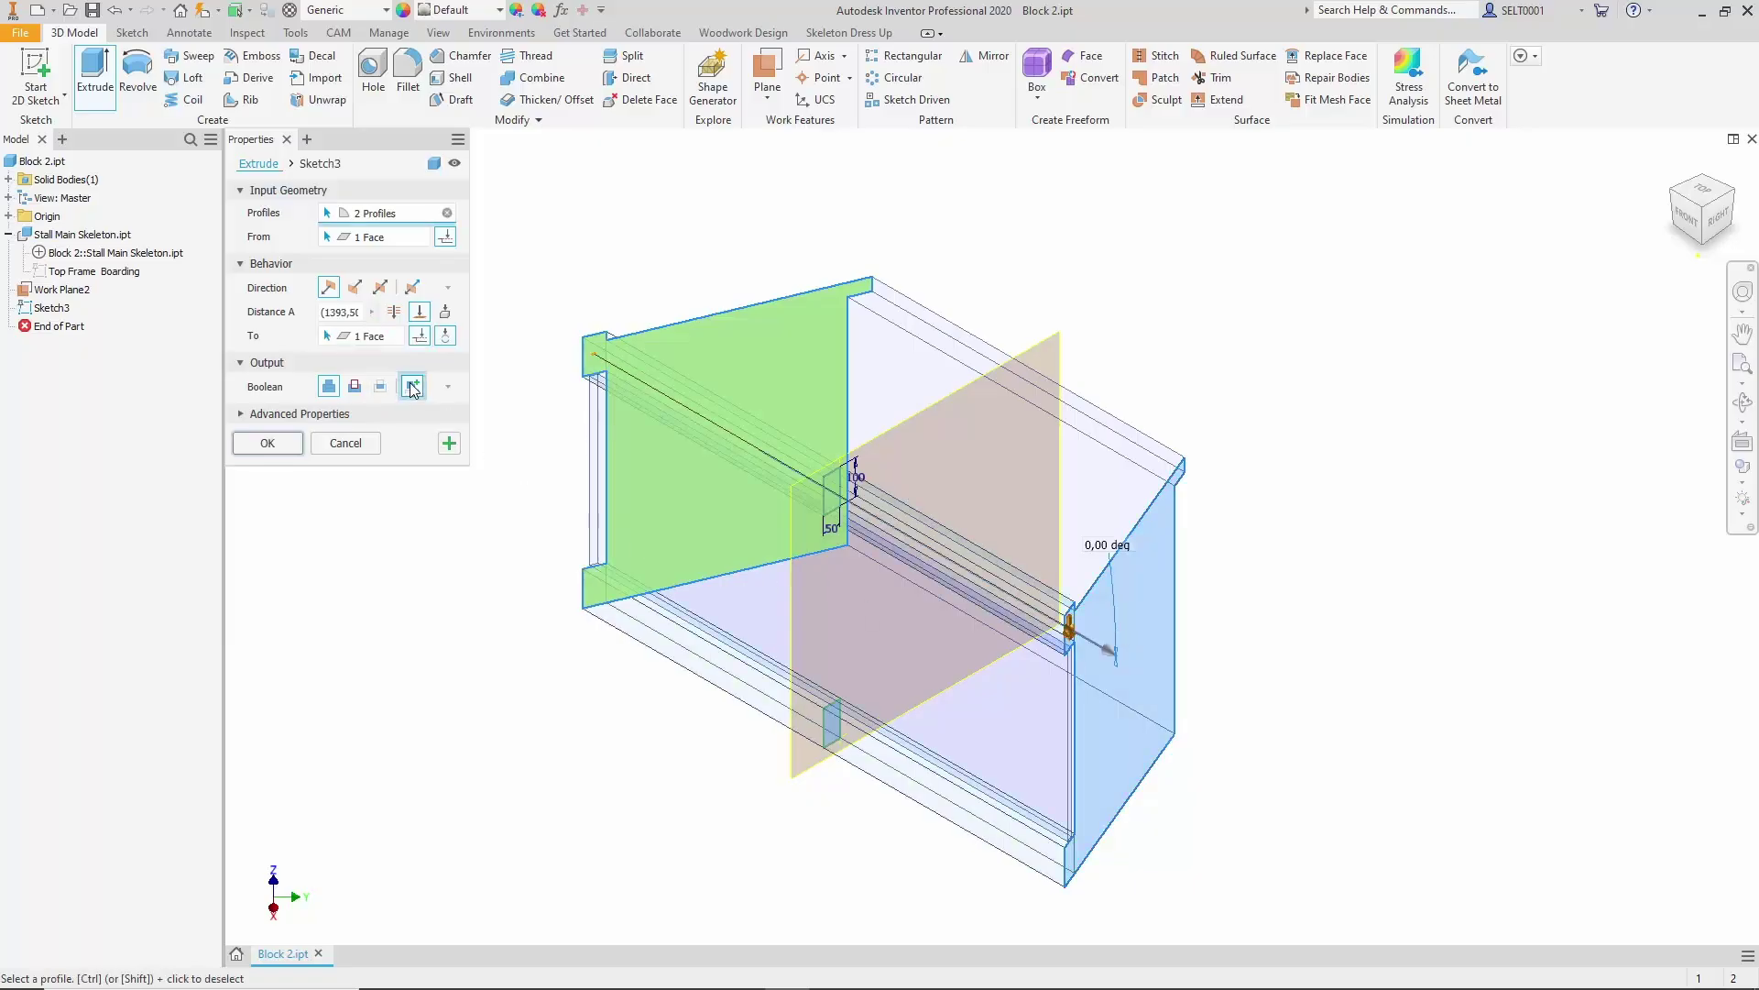
pyautogui.click(286, 447)
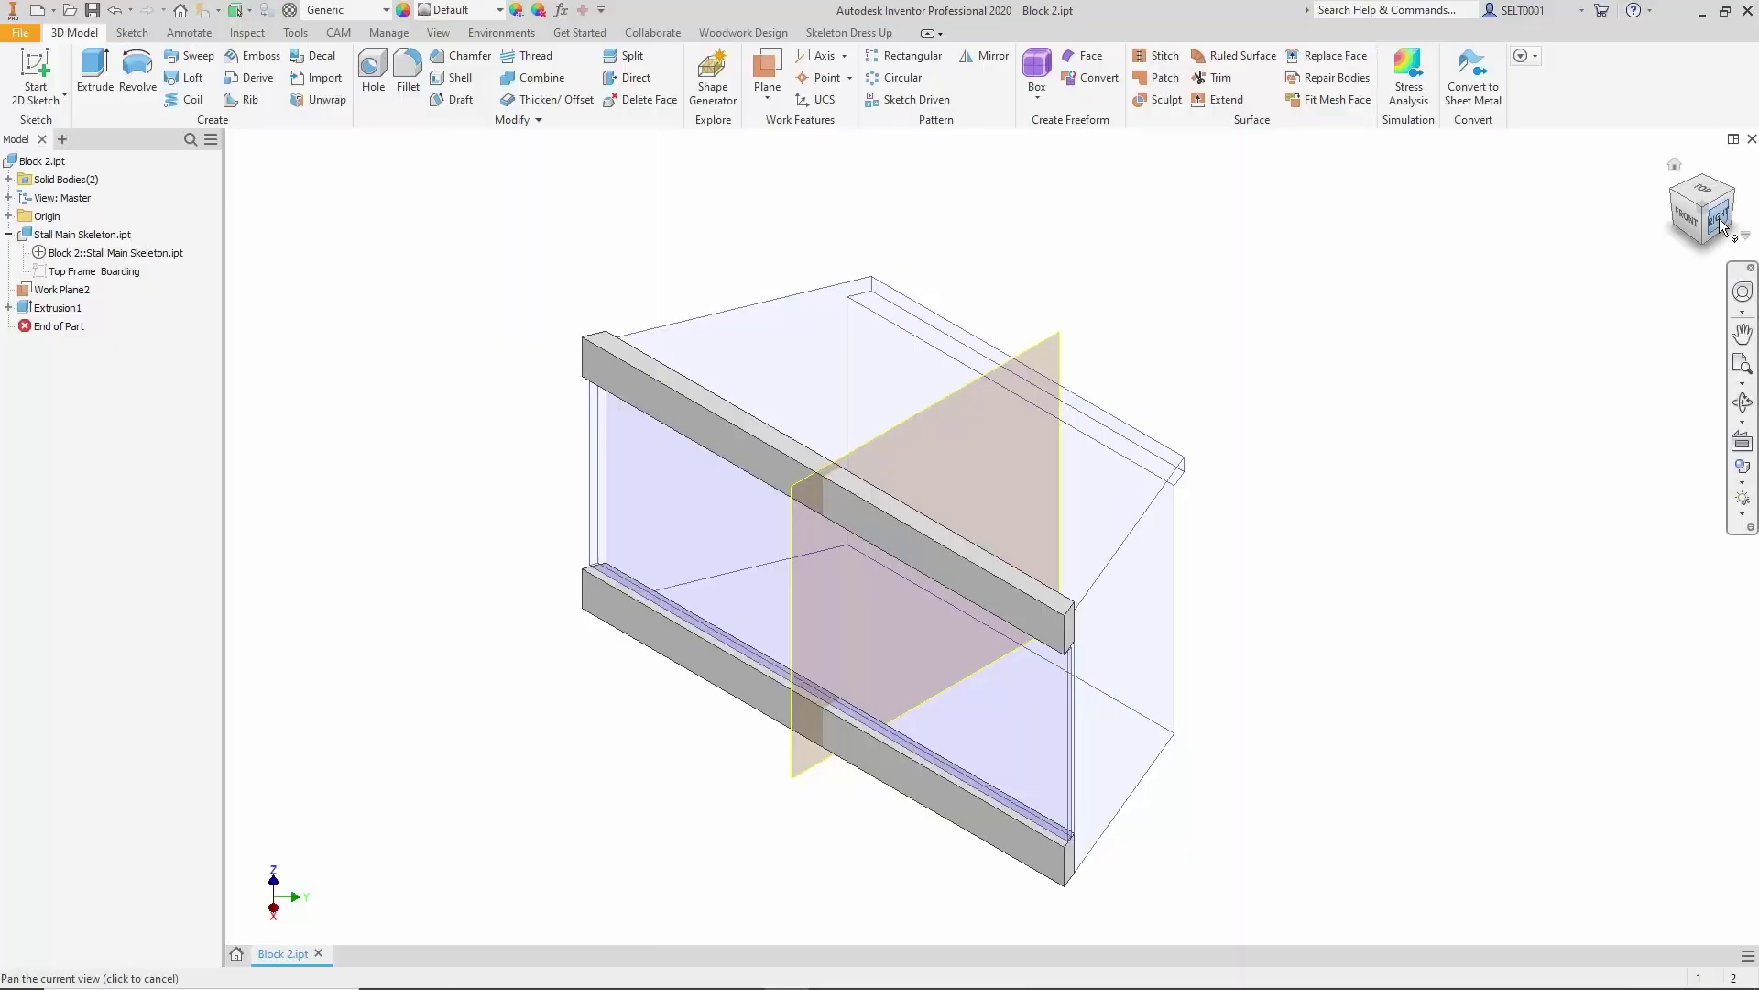
# - Start a sketch on the block's bottom face and draw a narrow rectangle across its depth near one end
pyautogui.click(1728, 233)
pyautogui.click(1710, 239)
pyautogui.click(36, 73)
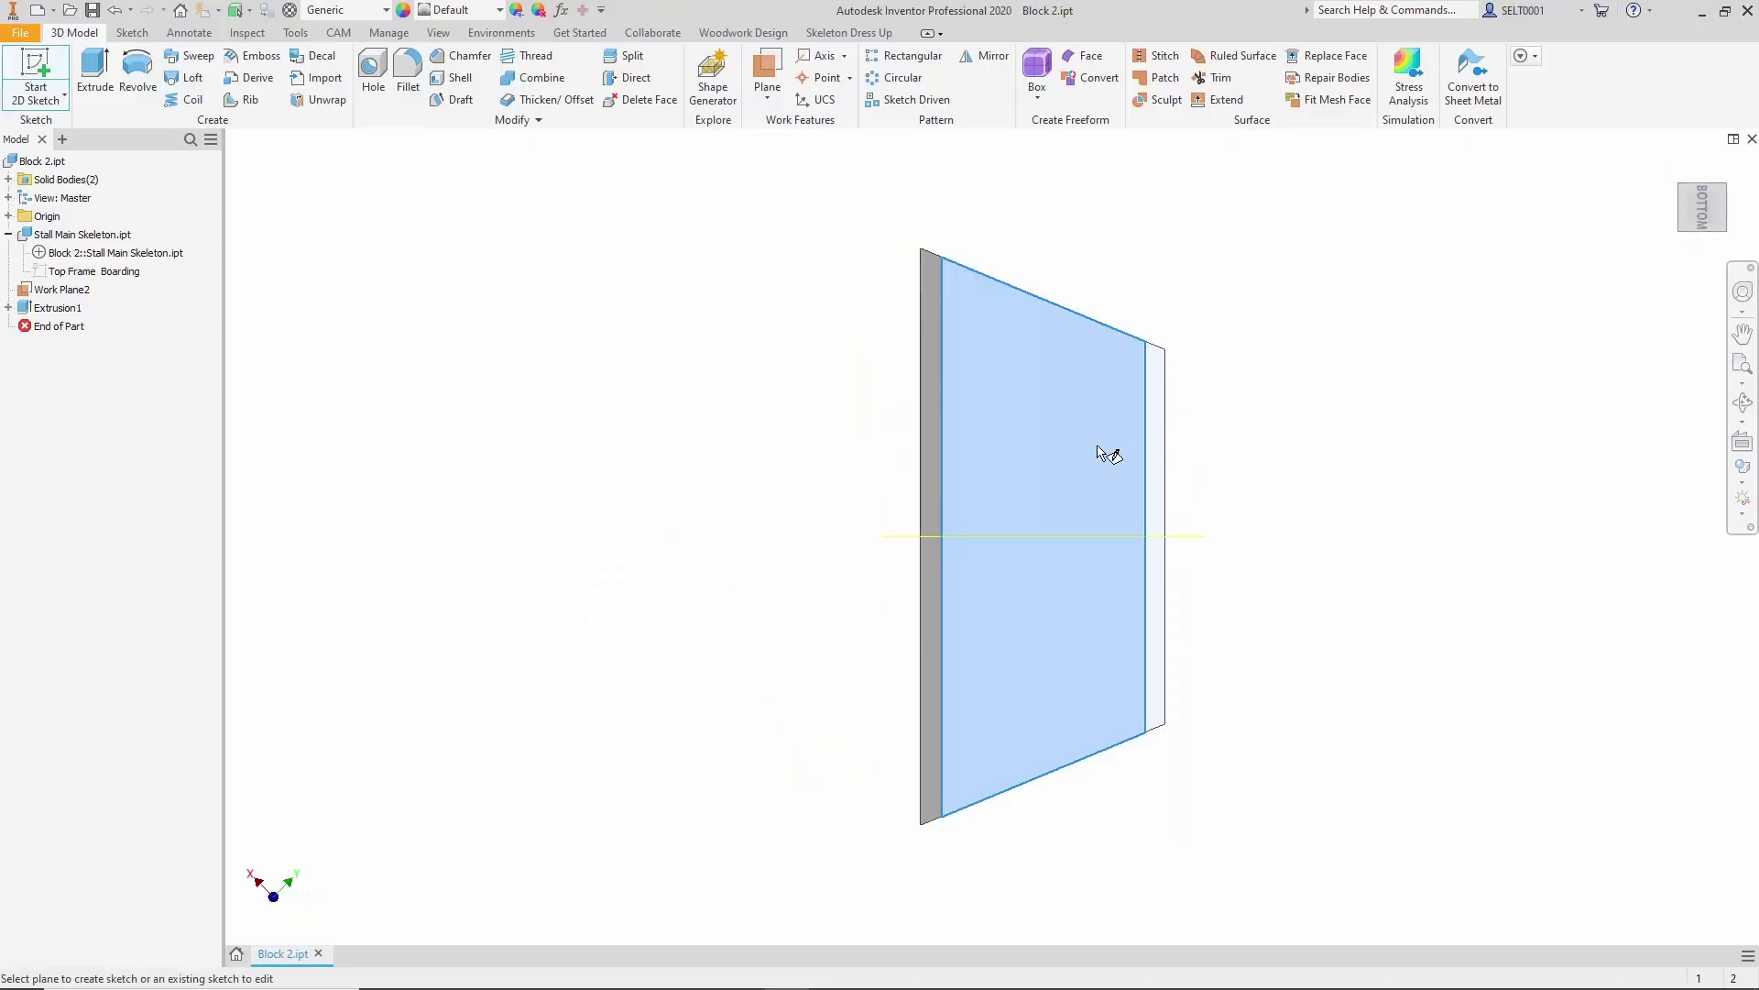
pyautogui.click(1097, 447)
pyautogui.click(232, 61)
pyautogui.click(917, 339)
pyautogui.click(739, 353)
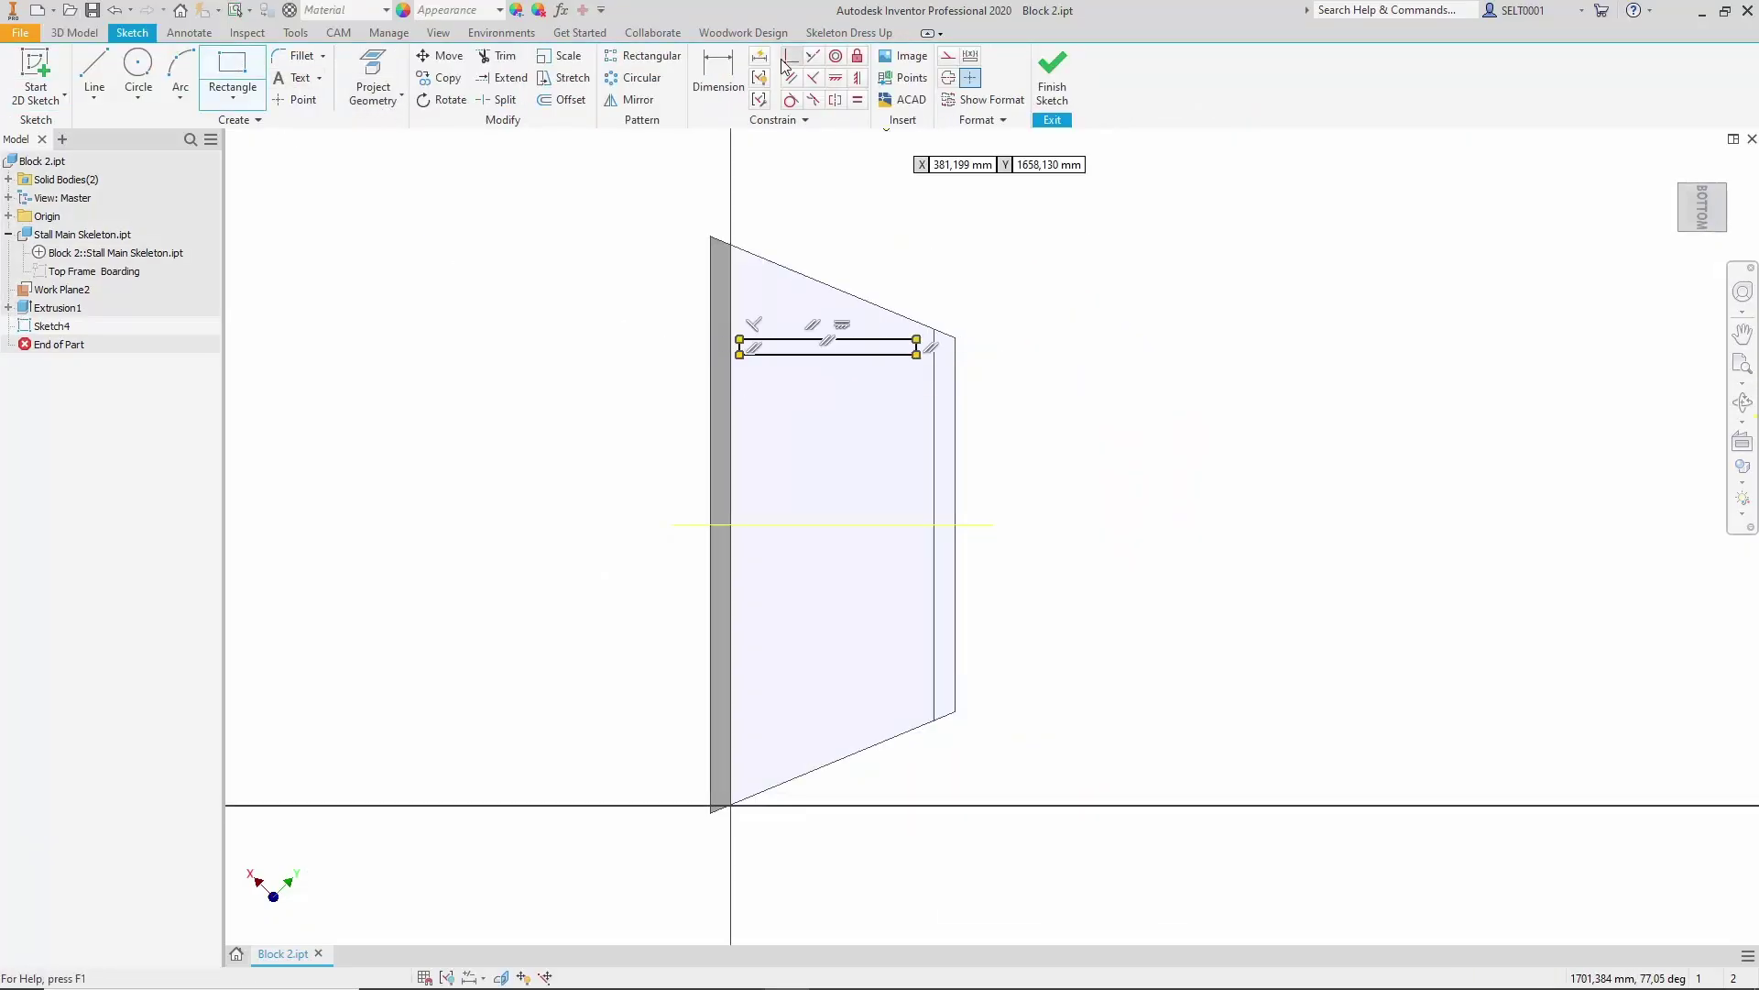
# - Make the narrow rectangle's outer rear corner coincident with the rear corner of the block's bottom face
pyautogui.click(787, 58)
pyautogui.scroll(-5, 911, 329)
pyautogui.click(931, 366)
pyautogui.click(996, 334)
# - Dimension the narrow rectangle's width as 20 mm
pyautogui.scroll(2, 813, 253)
pyautogui.click(732, 65)
pyautogui.click(513, 330)
pyautogui.click(393, 316)
pyautogui.write('2')
pyautogui.press('Return')
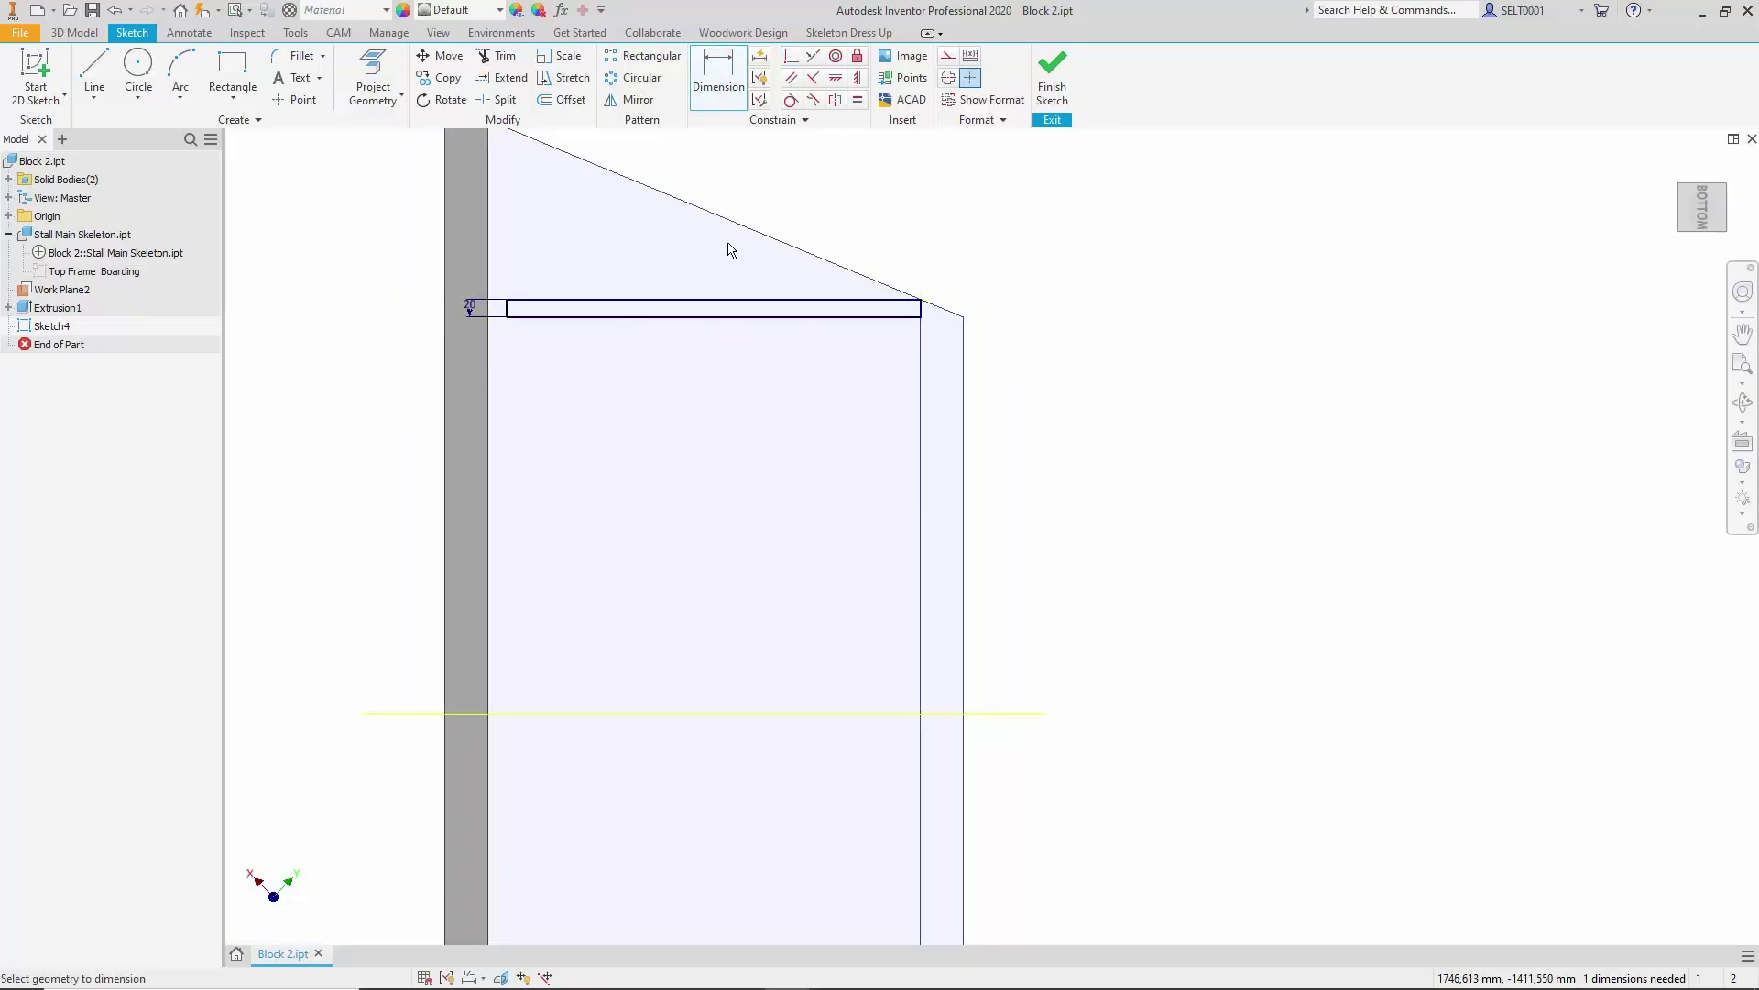
# - Align the narrow rectangle's front end with the front edge of the block's bottom face and finish the sketch
pyautogui.click(507, 312)
pyautogui.click(487, 345)
pyautogui.scroll(-2, 897, 163)
pyautogui.click(1051, 78)
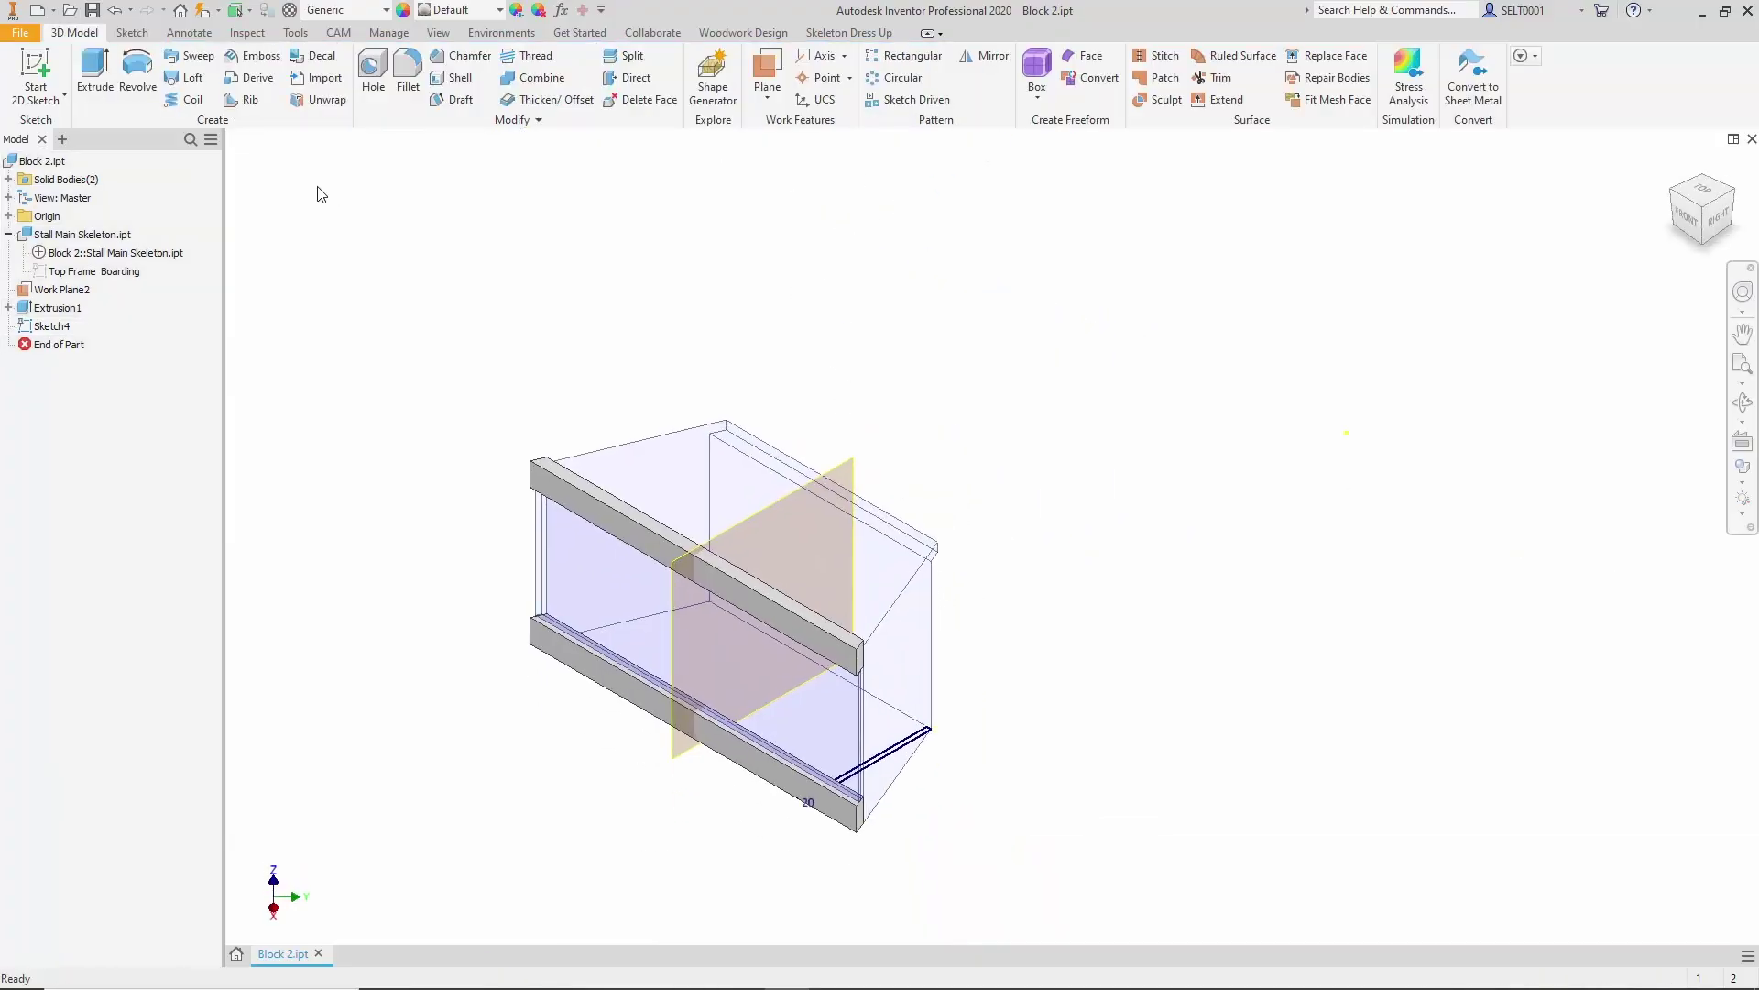
# - Extrude the narrow rectangle as a new solid up to the upper end of the block's rear vertical edge
pyautogui.click(96, 78)
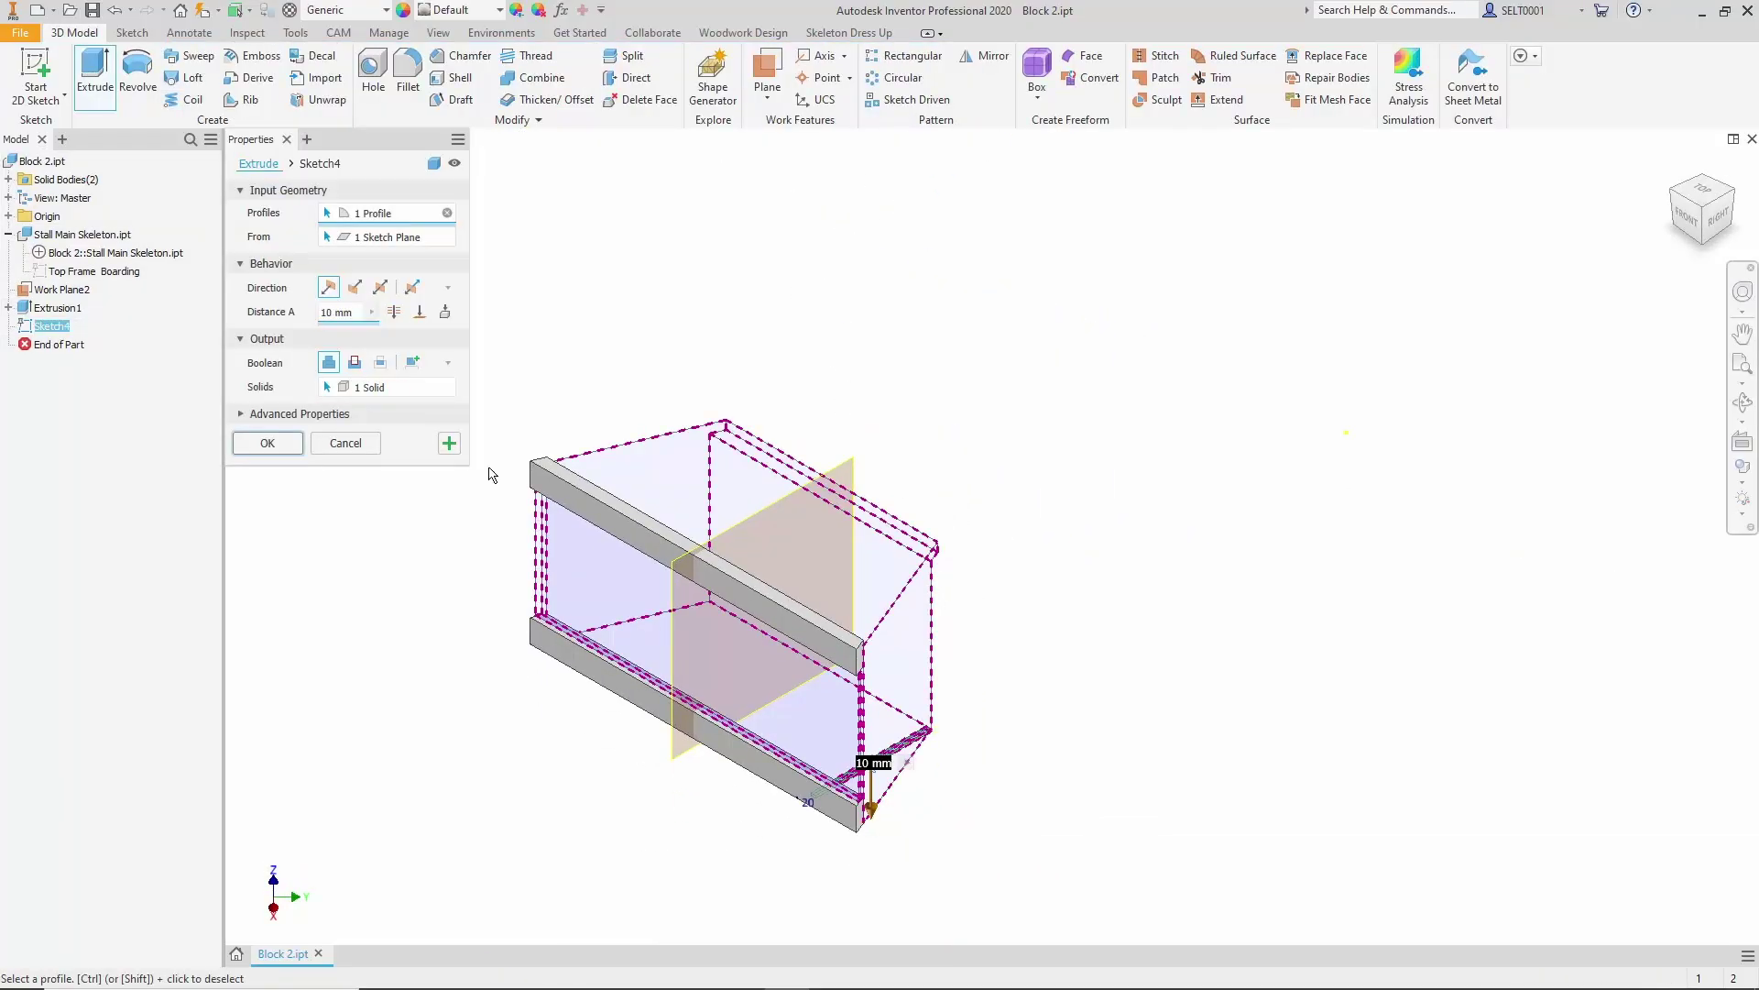
pyautogui.click(412, 362)
pyautogui.click(419, 312)
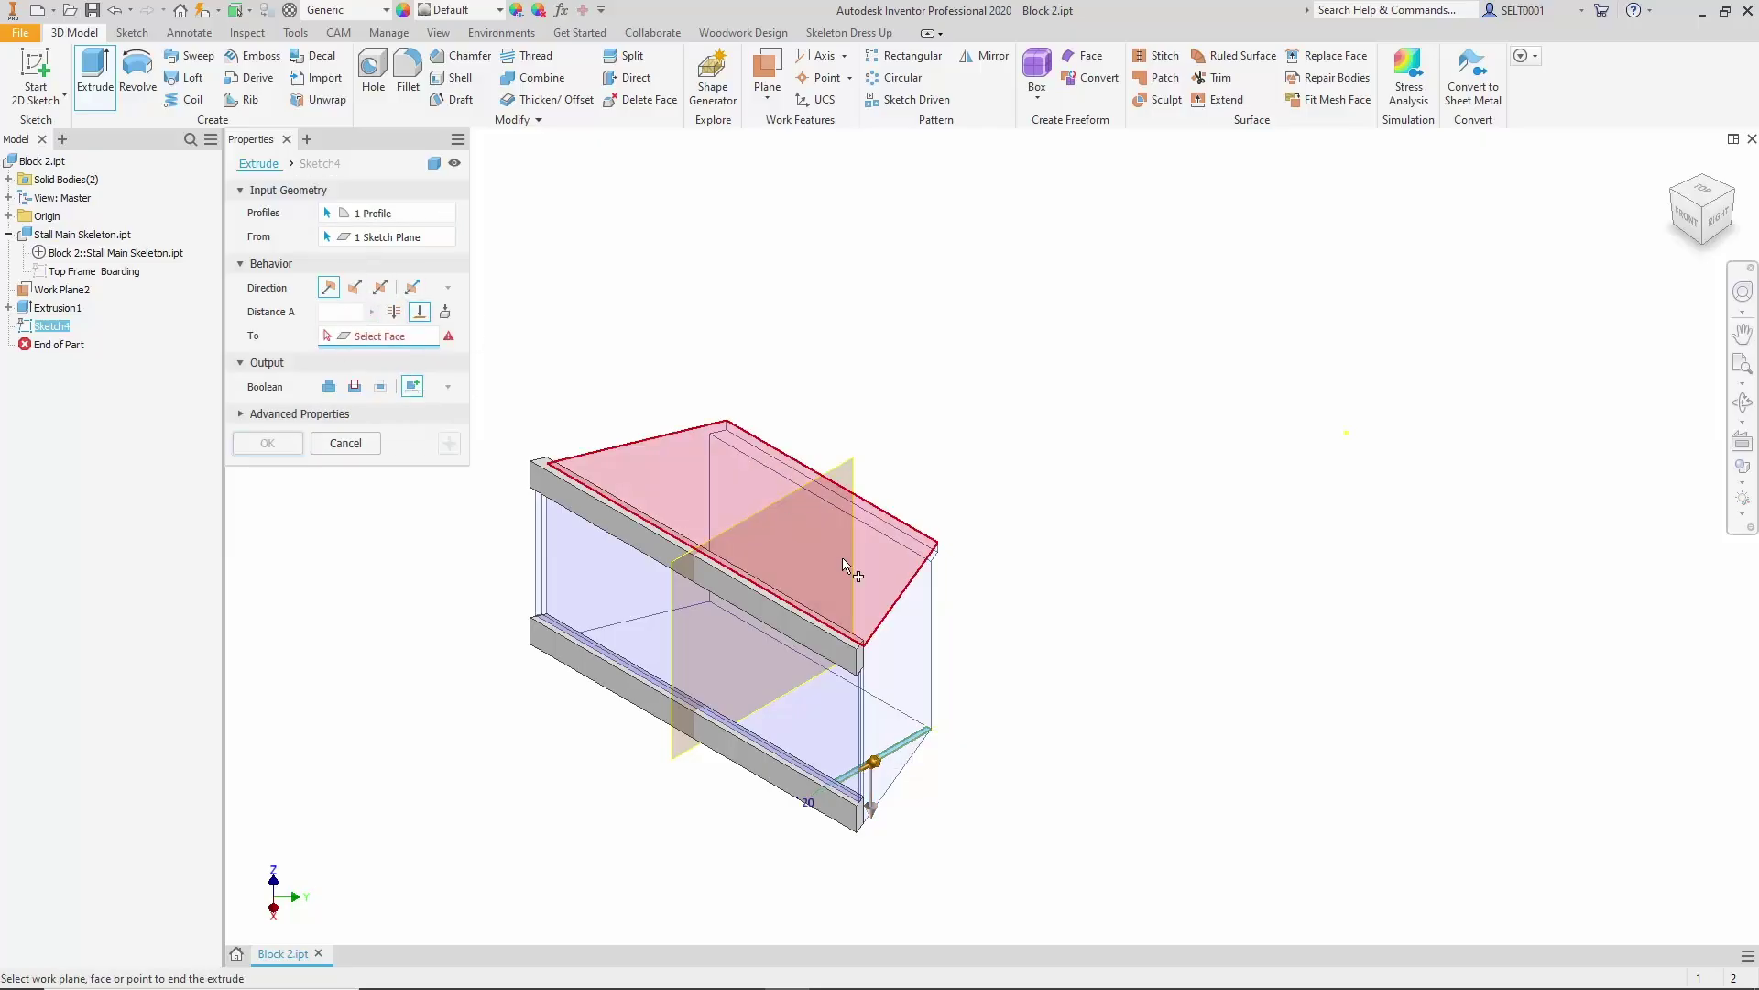
pyautogui.scroll(3, 917, 531)
pyautogui.click(978, 625)
pyautogui.scroll(-4, 1047, 516)
pyautogui.scroll(2, 1047, 517)
pyautogui.click(273, 443)
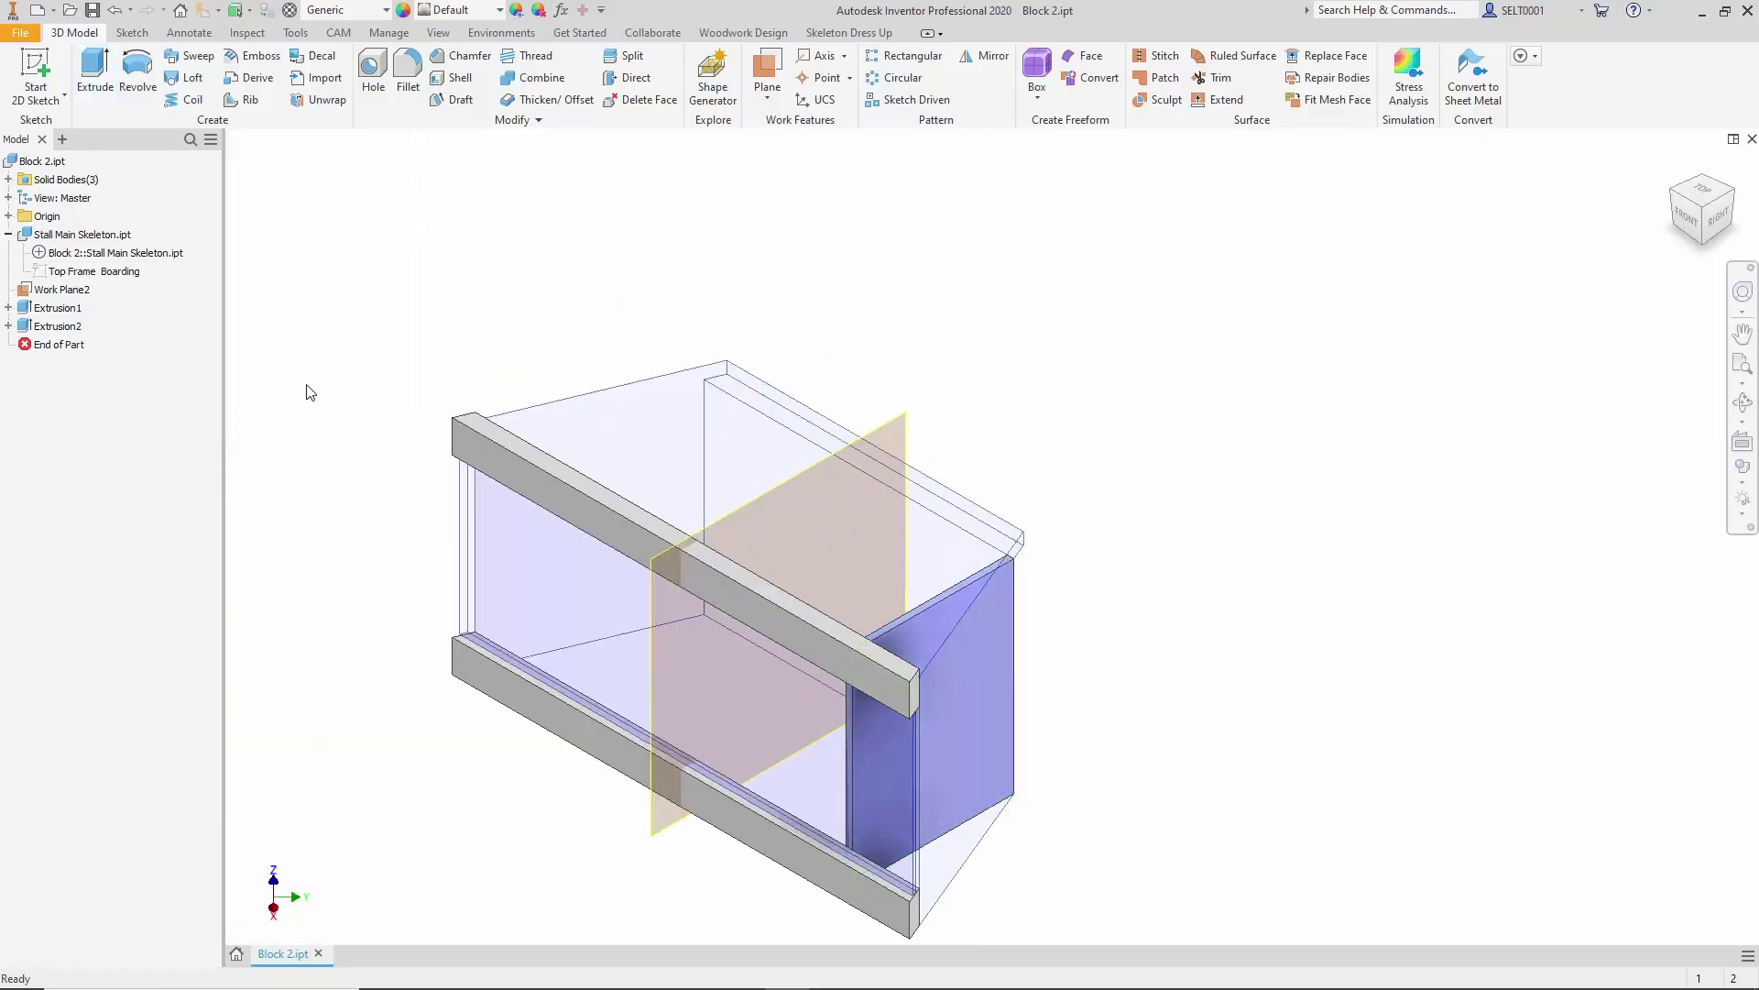
# - Mirror the side panel solid about the middle work plane to the opposite end of the block
pyautogui.click(984, 57)
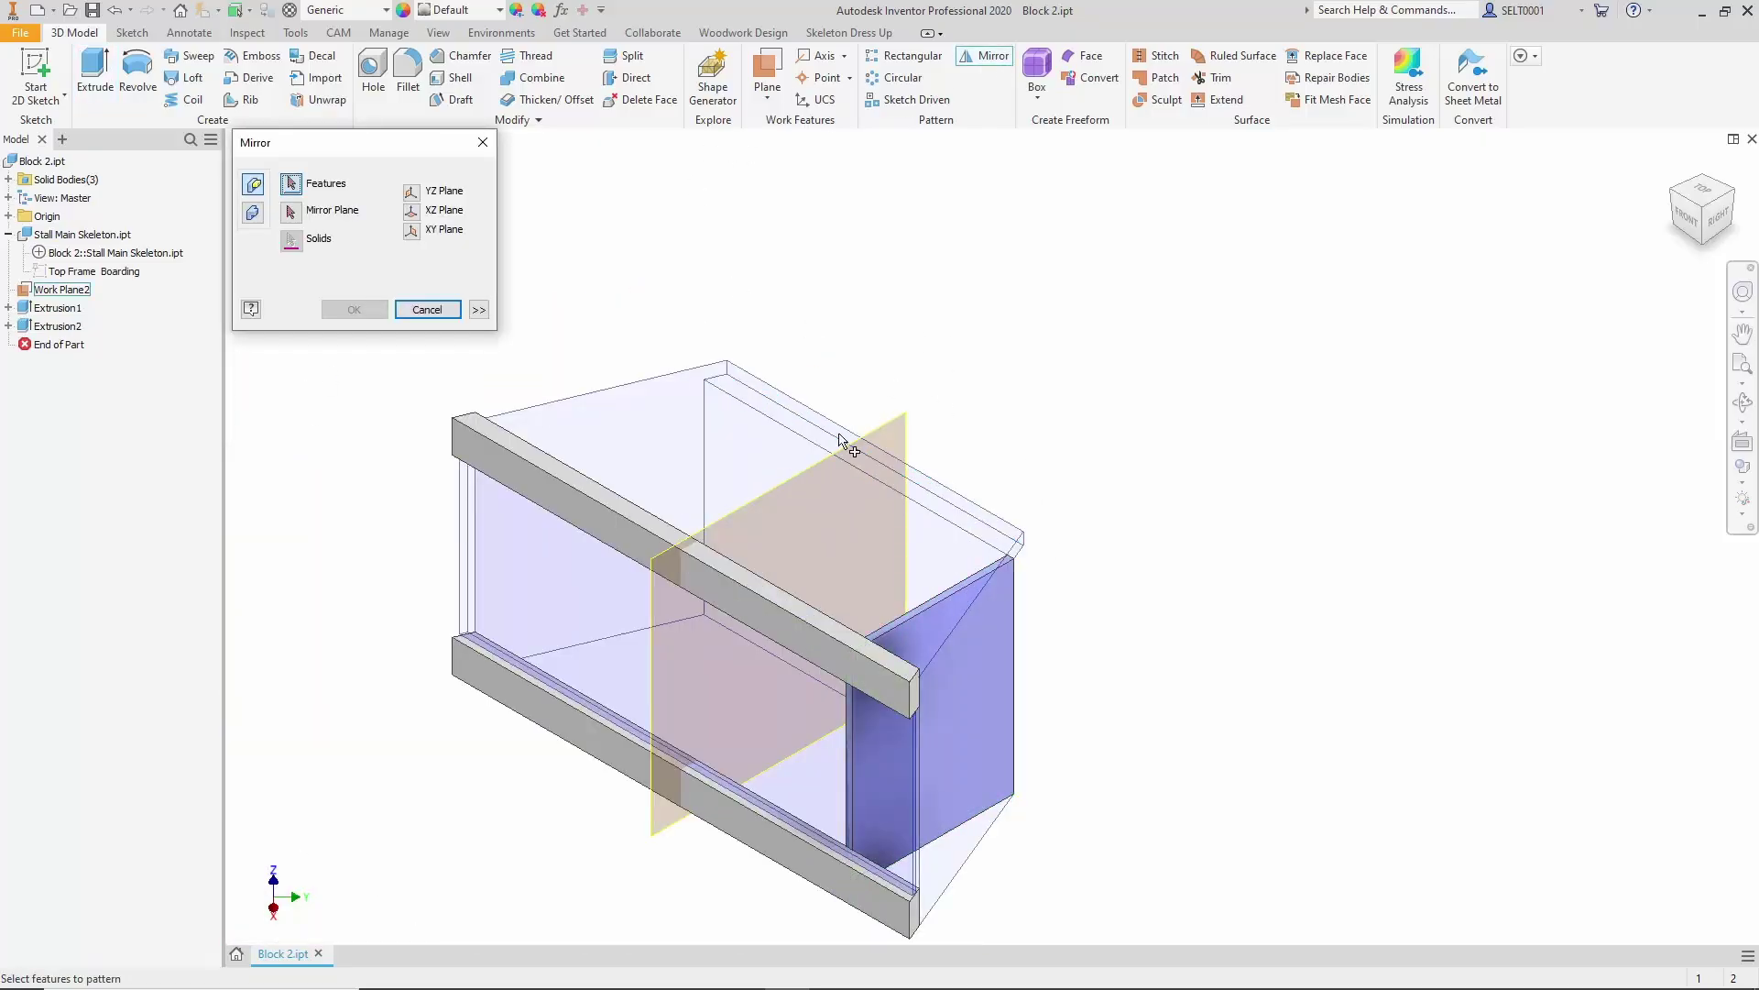
pyautogui.click(307, 246)
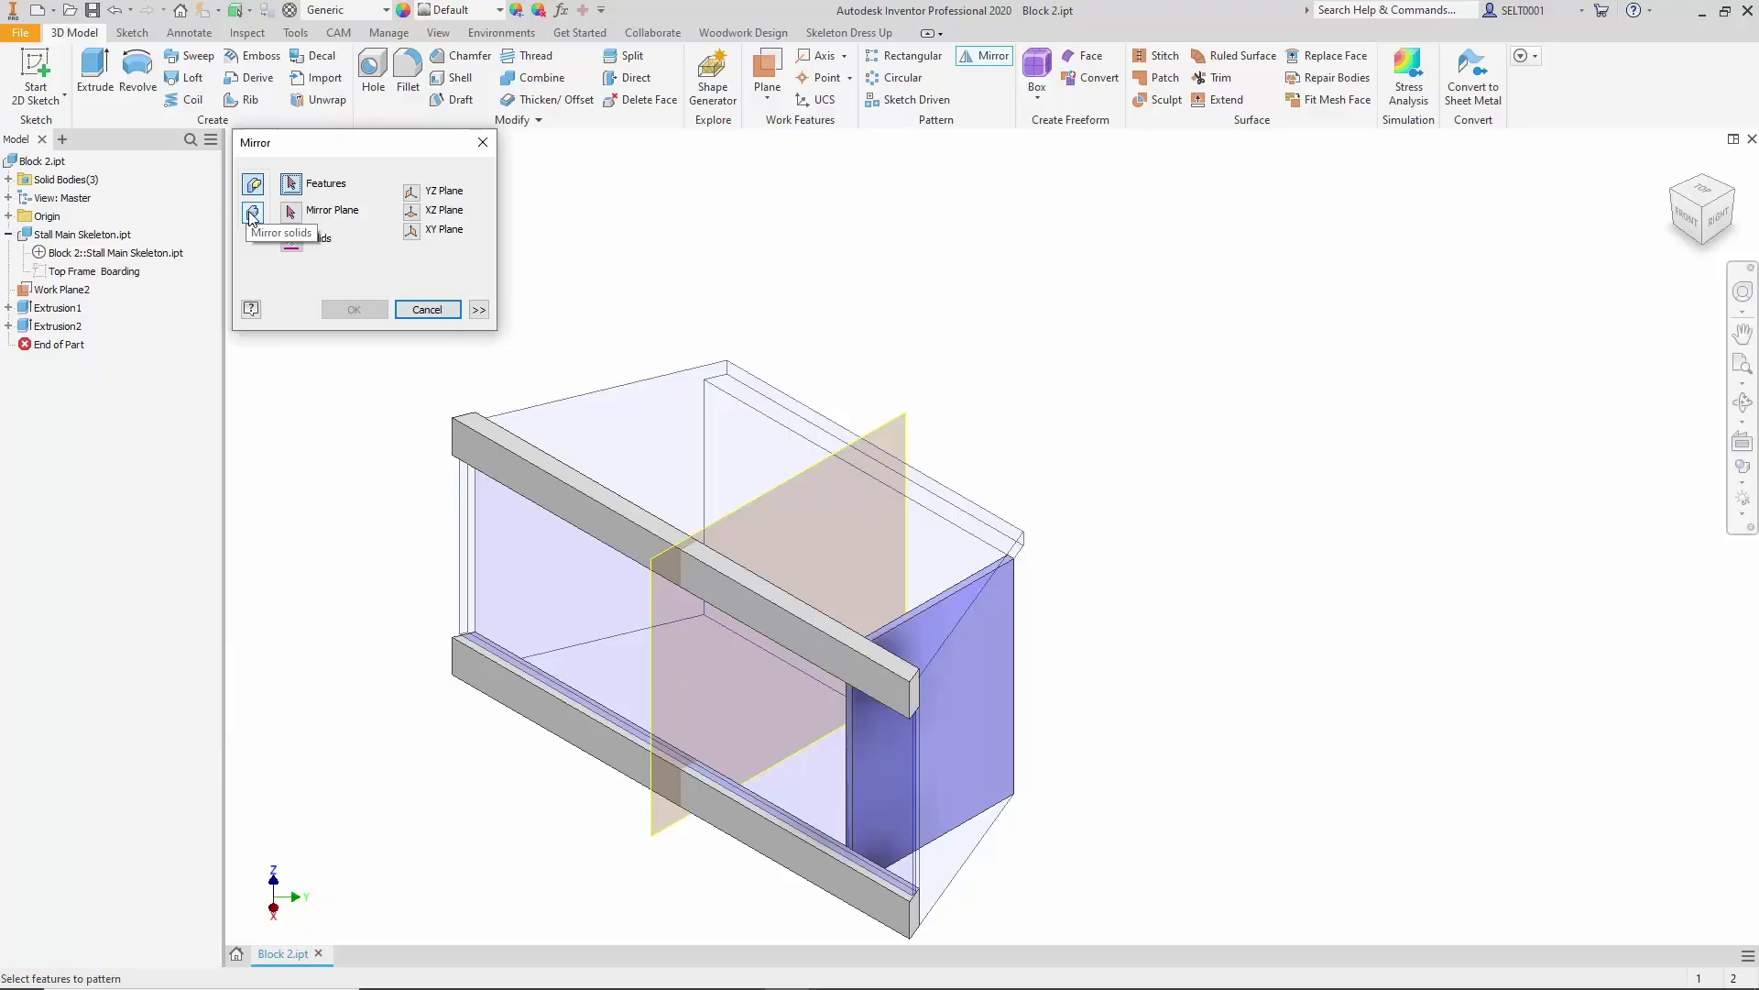
pyautogui.click(982, 660)
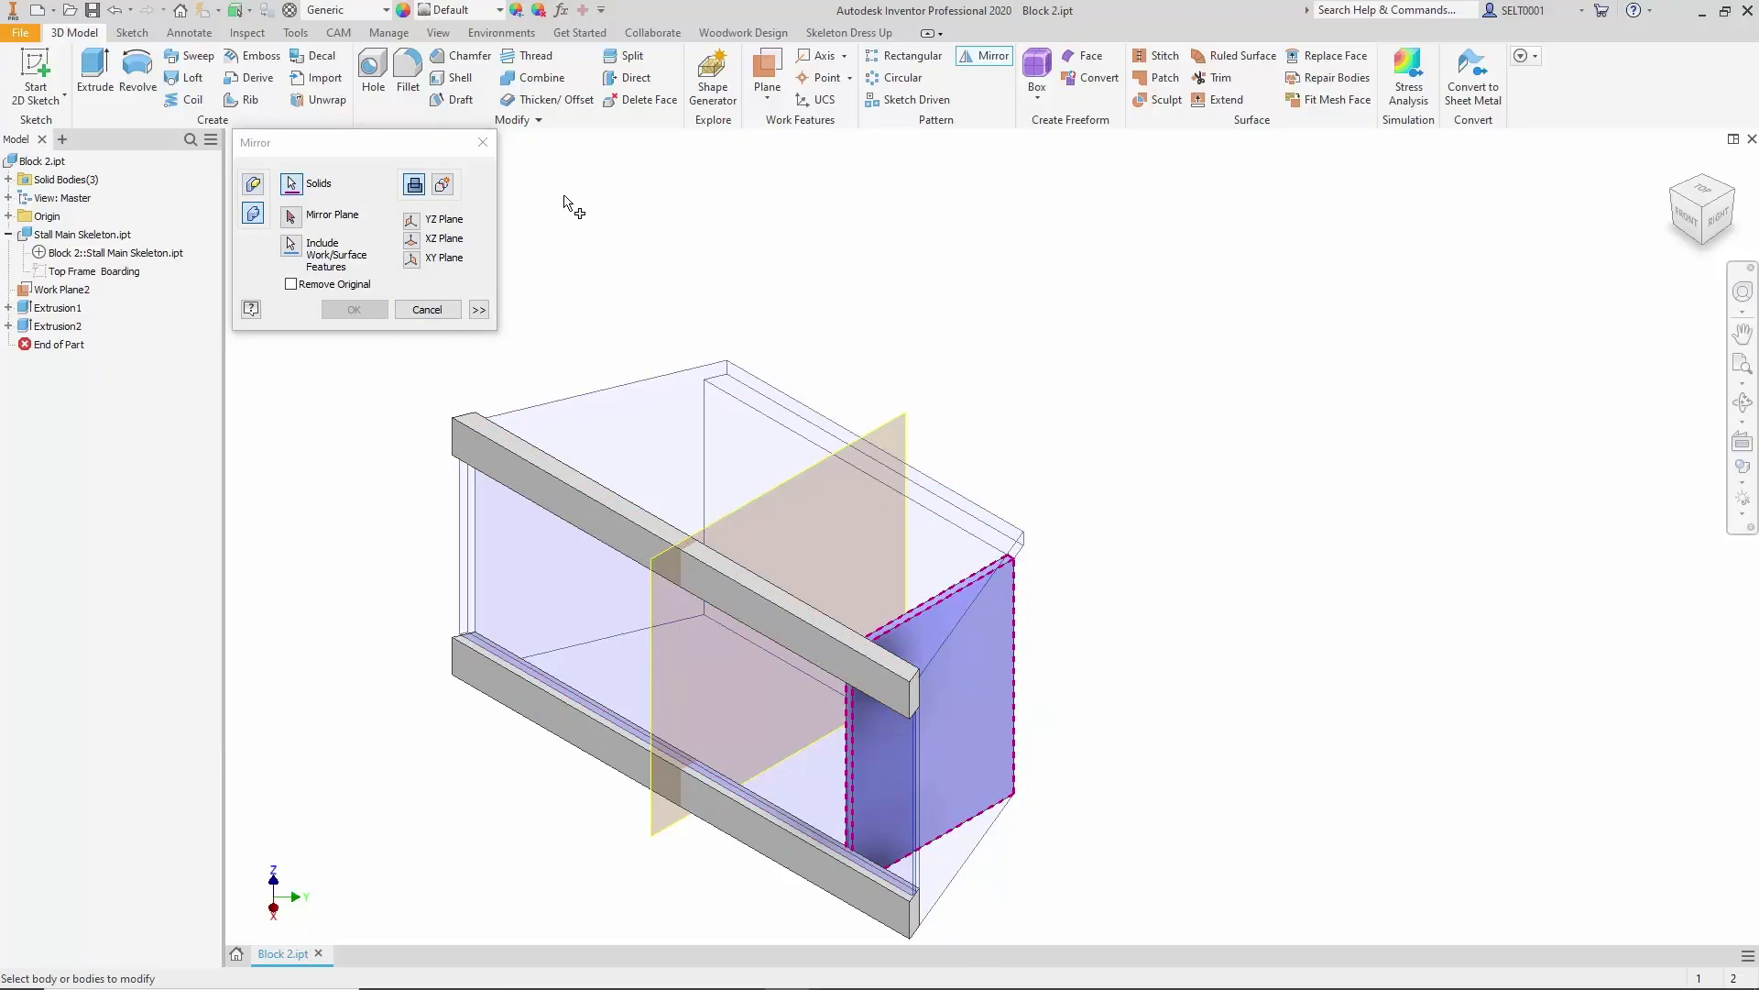
pyautogui.click(910, 419)
pyautogui.click(354, 309)
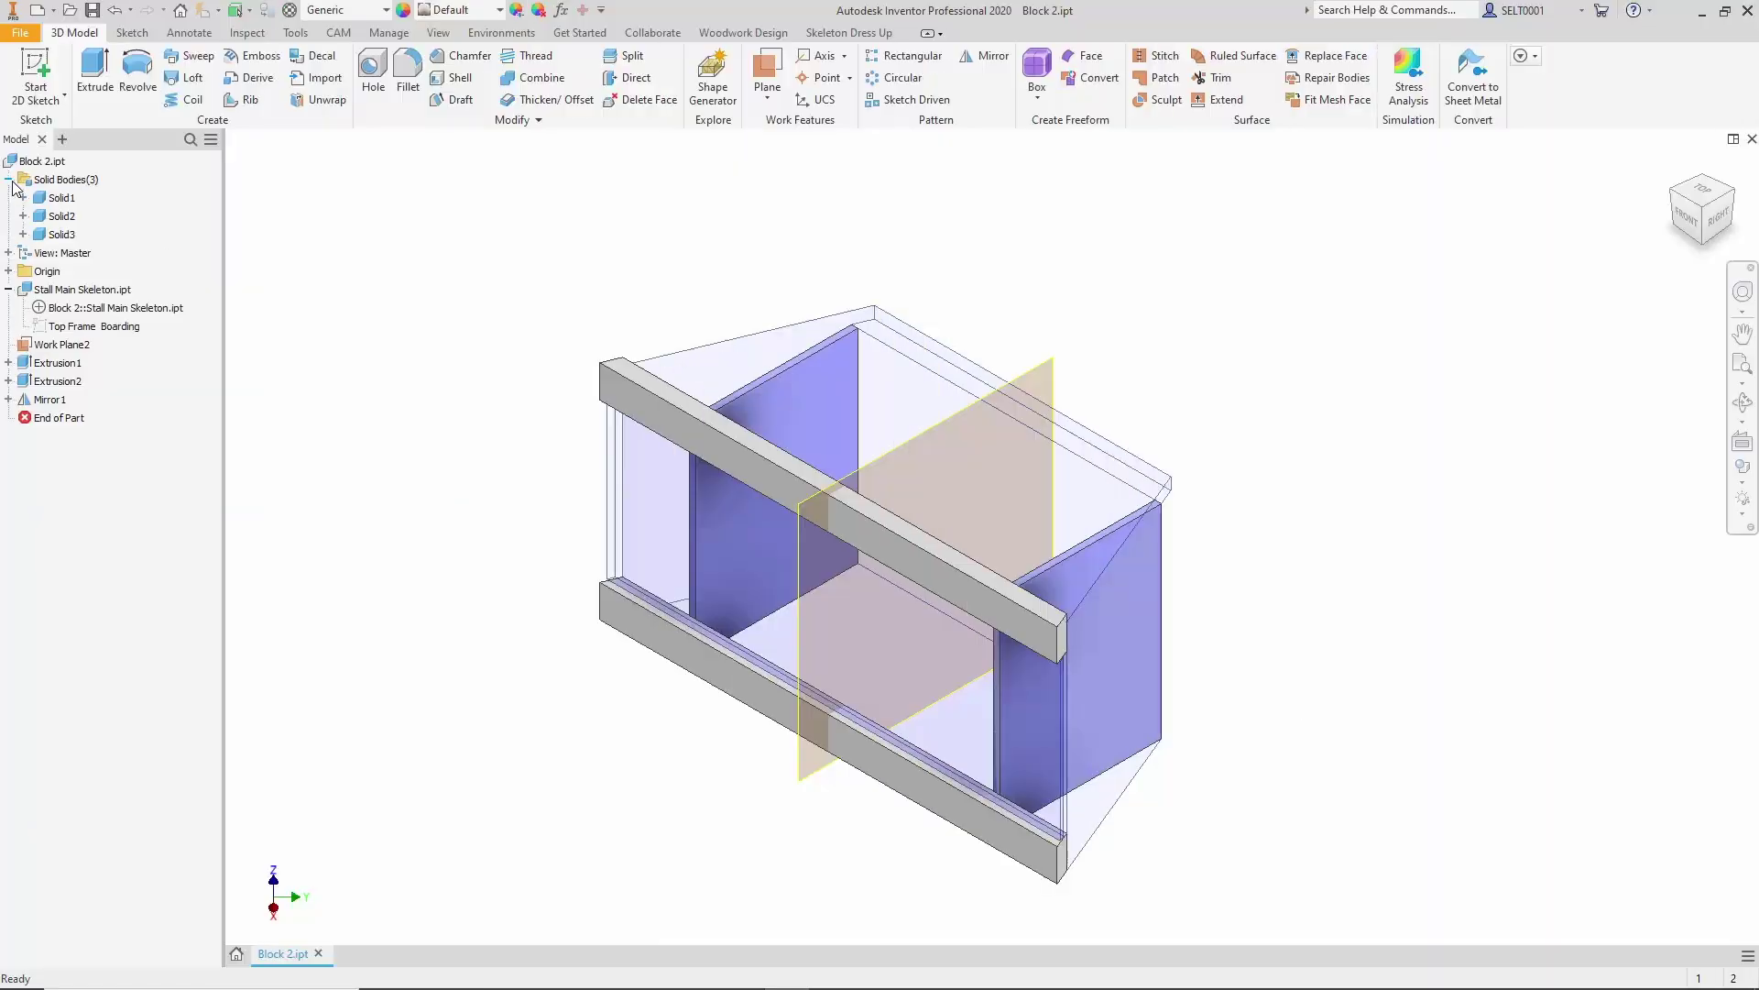
# - Rename the horizontal beams' solid body as Frame 1 and the side panels' solid body as Frame 2
pyautogui.click(64, 216)
pyautogui.click(66, 235)
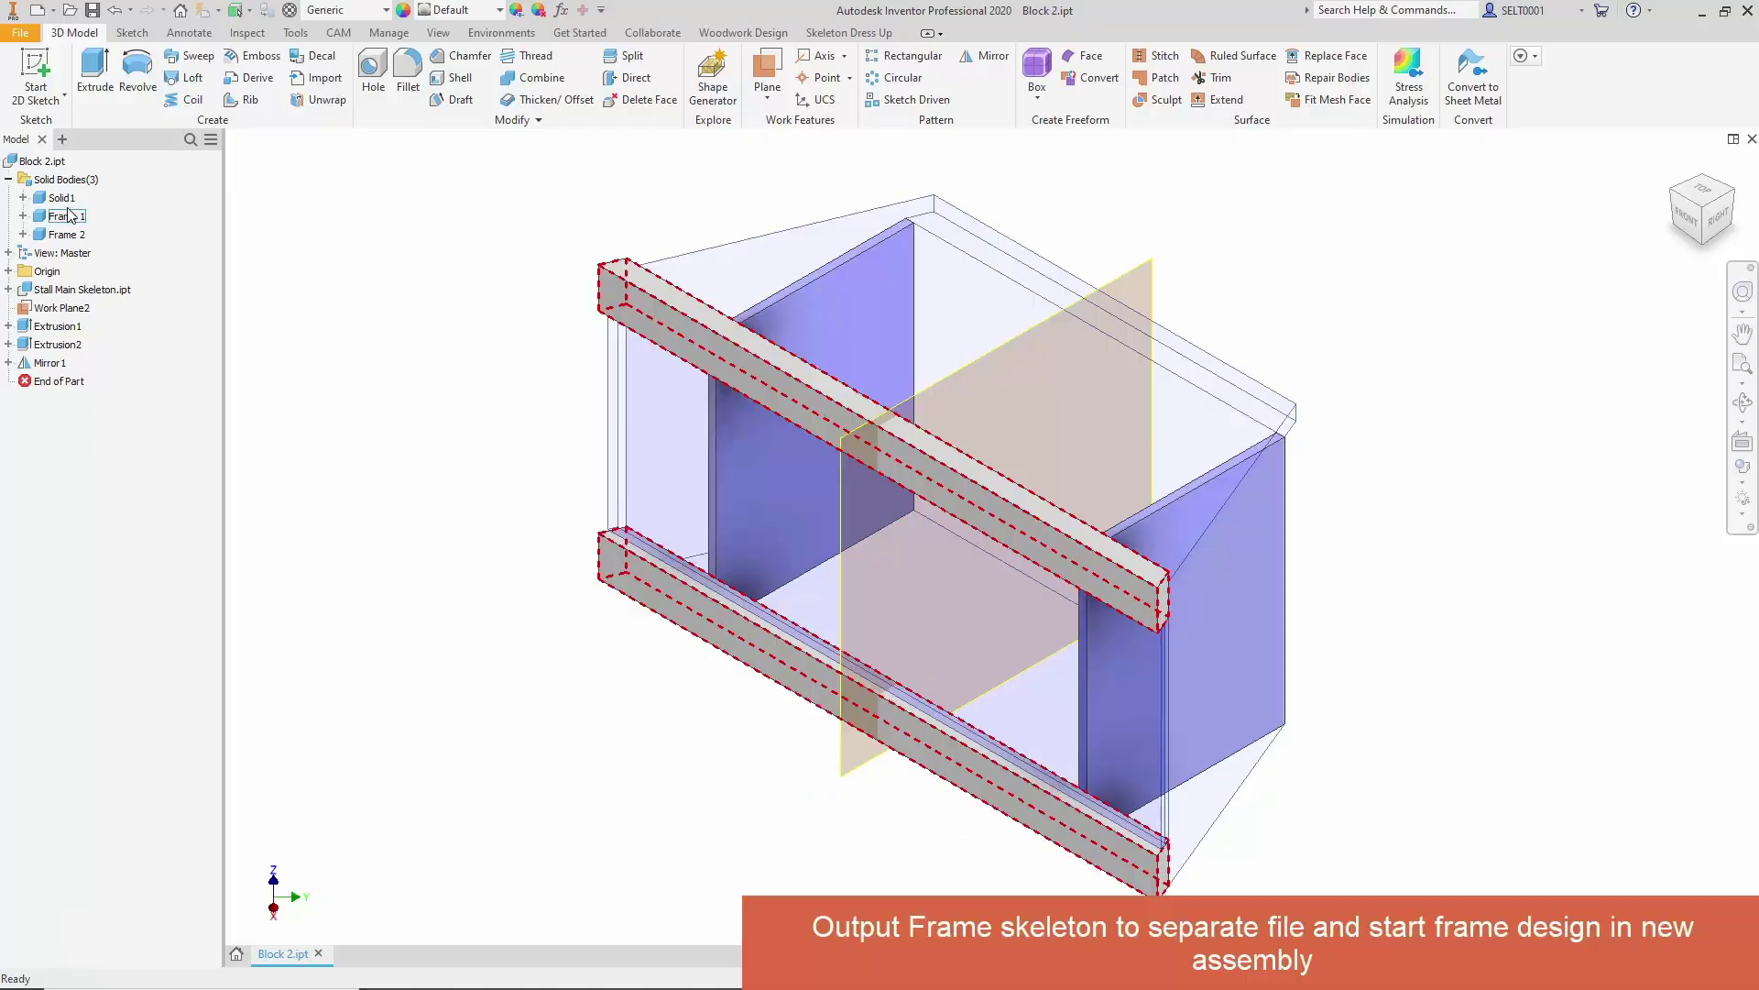
# - Start Make Part from the bodies Frame 1 and Frame 2 and name the part Frame of Bloack 2
pyautogui.click(64, 217)
pyautogui.keyDown('ctrl'); pyautogui.click(61, 236); pyautogui.keyUp('ctrl')
pyautogui.rightClick(60, 239)
pyautogui.click(101, 284)
pyautogui.click(600, 272)
pyautogui.doubleClick(600, 272)
pyautogui.write('Frame of Bal')
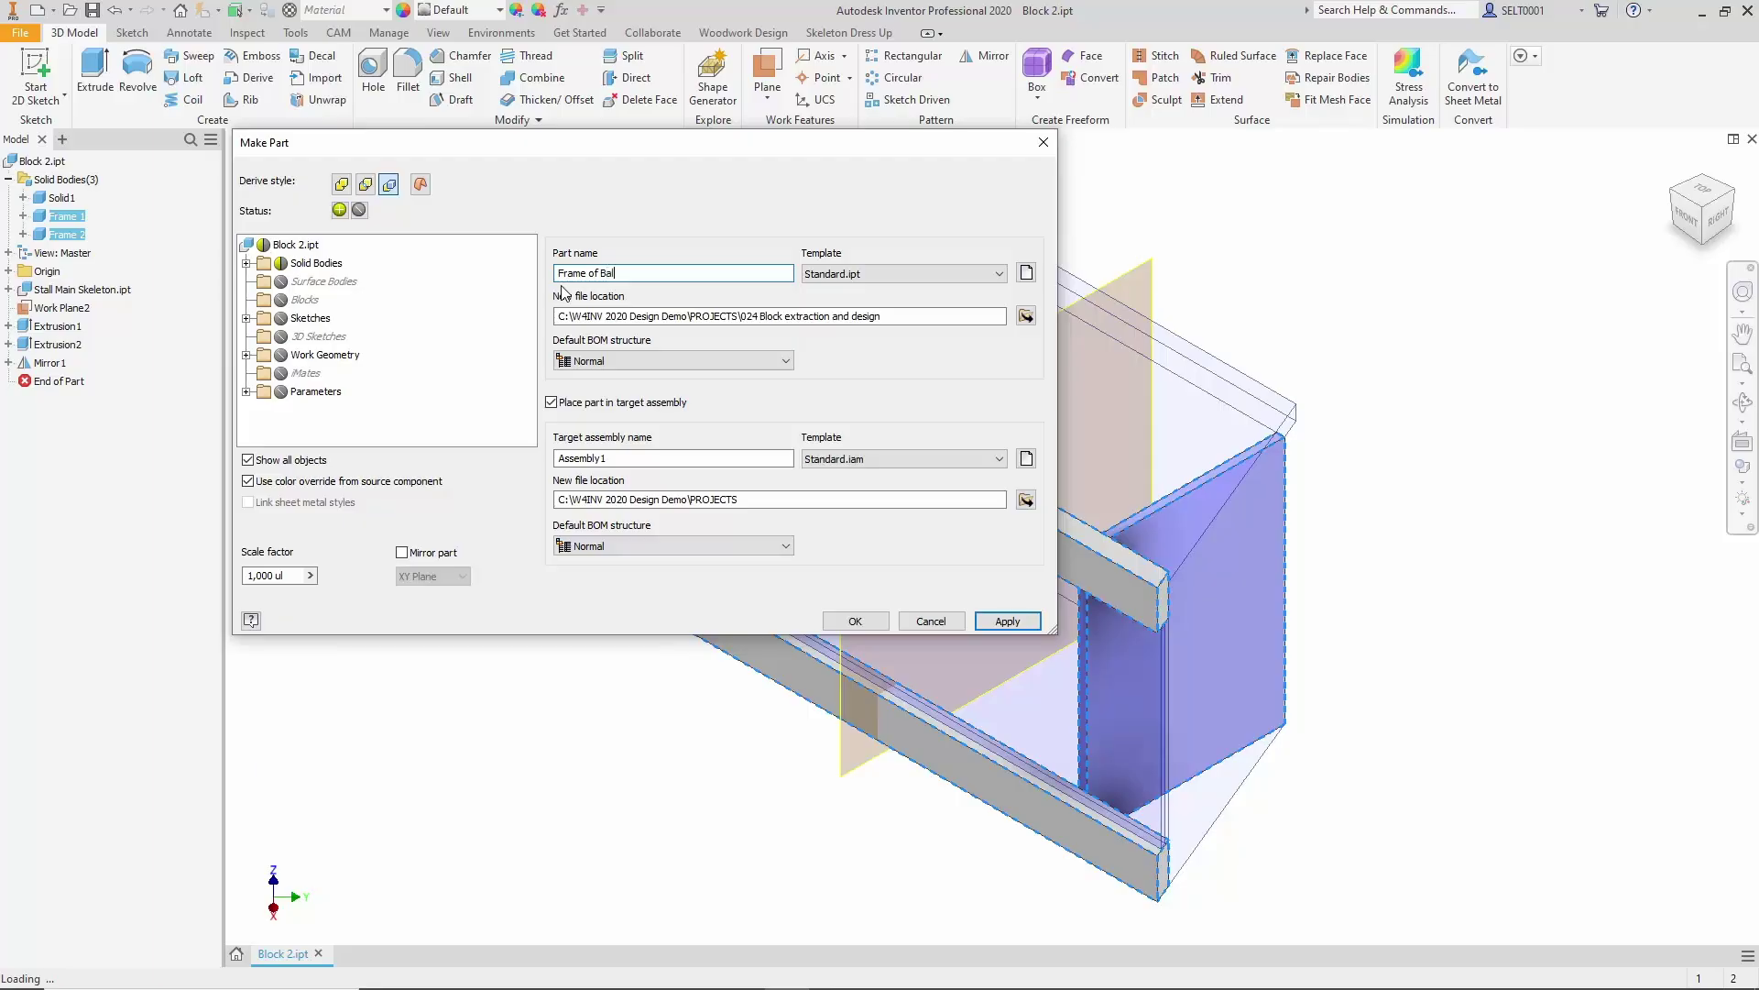
# - Store the part in a new project subfolder named Frame of Block 2 and set its default BOM structure to Reference
pyautogui.click(1027, 316)
pyautogui.click(568, 435)
pyautogui.doubleClick(916, 283)
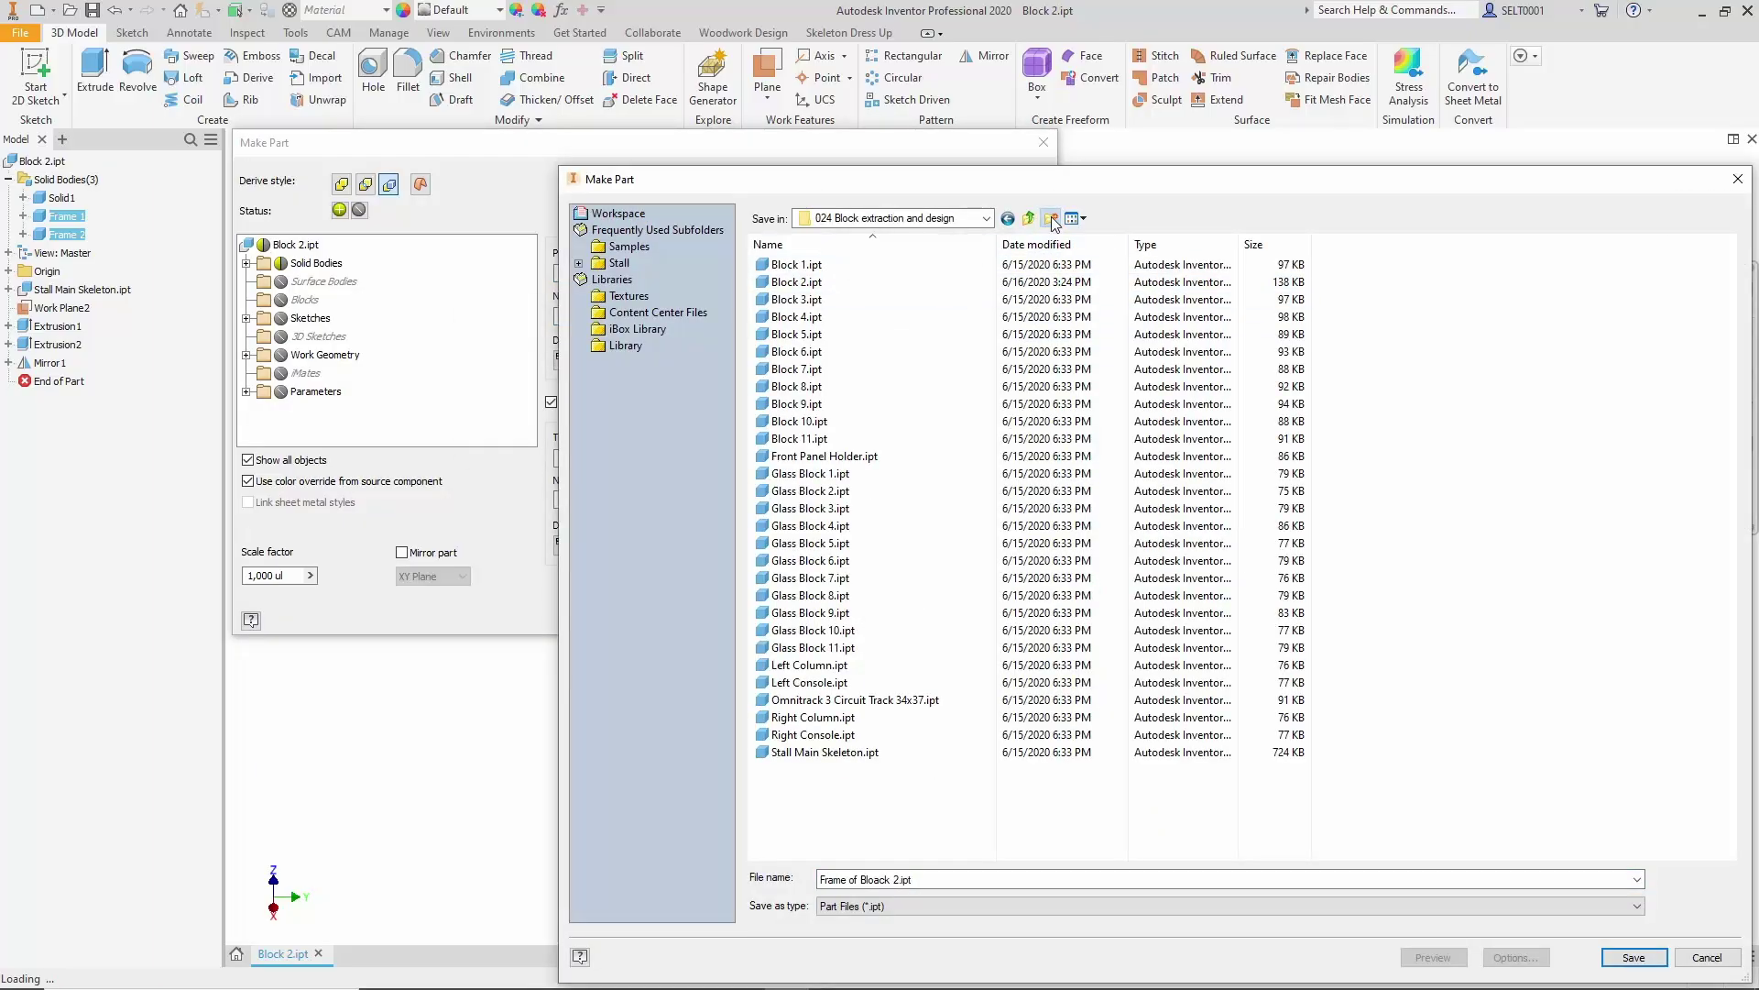
pyautogui.click(1051, 219)
pyautogui.write('Frame of Bloack 2')
pyautogui.press('Return')
pyautogui.doubleClick(919, 266)
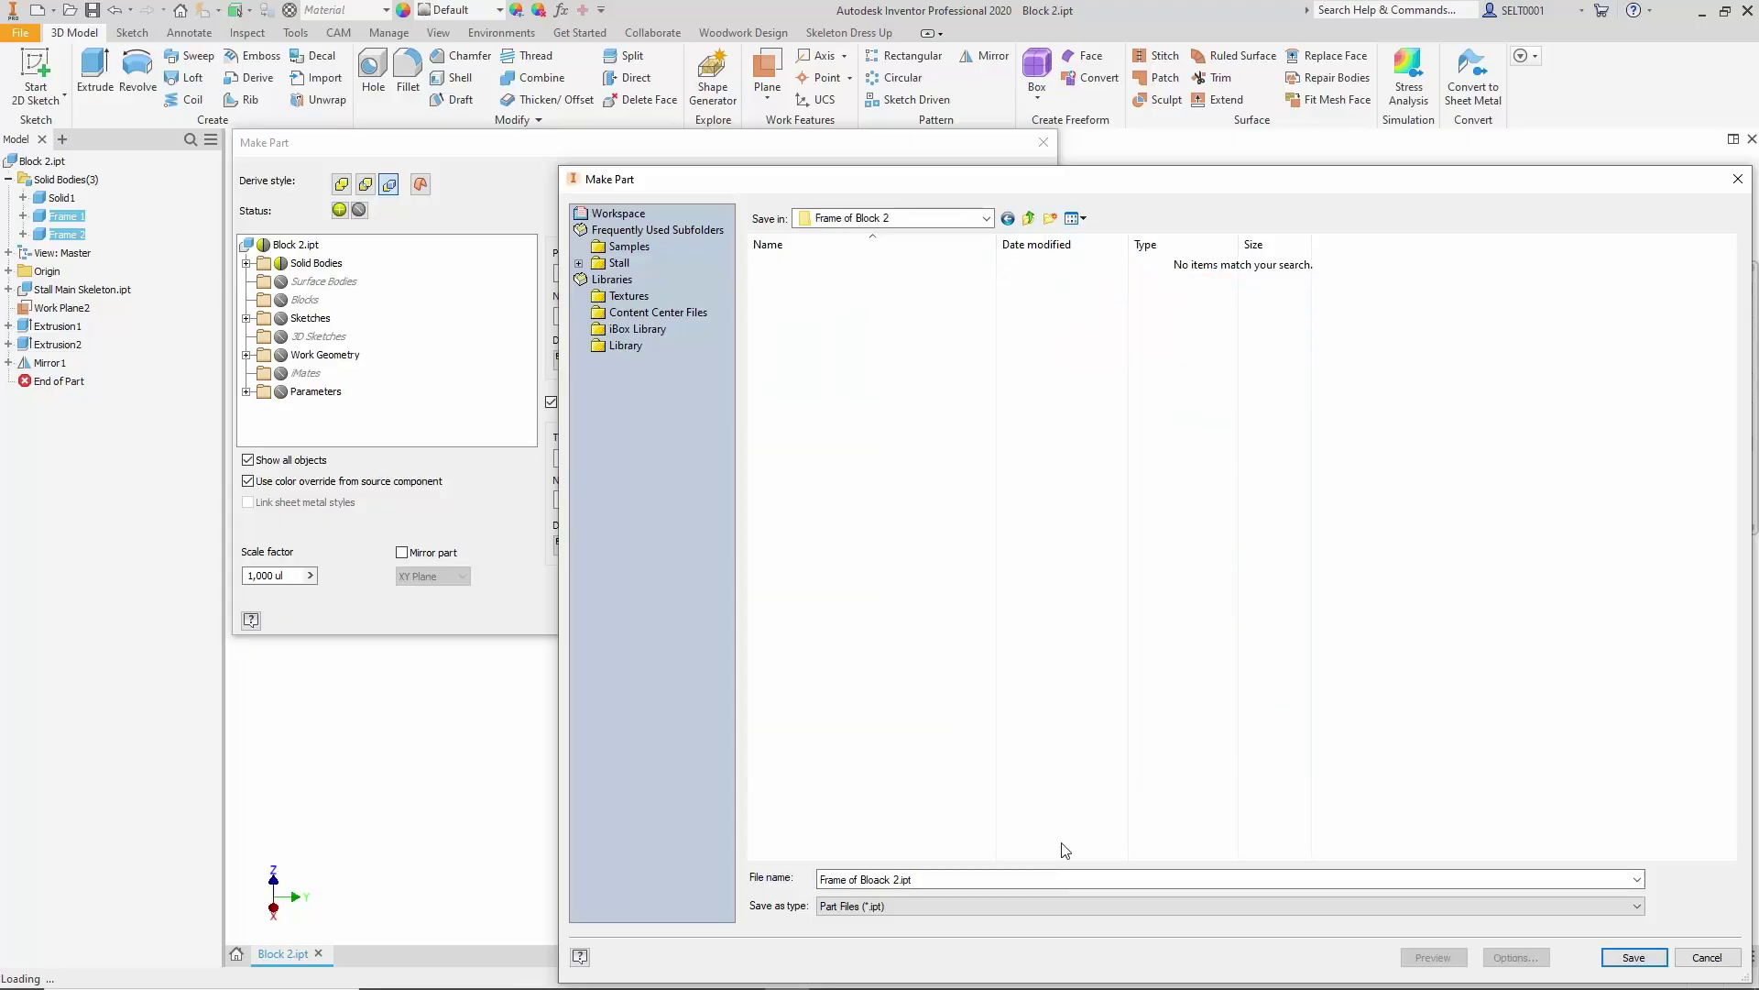
pyautogui.click(1599, 955)
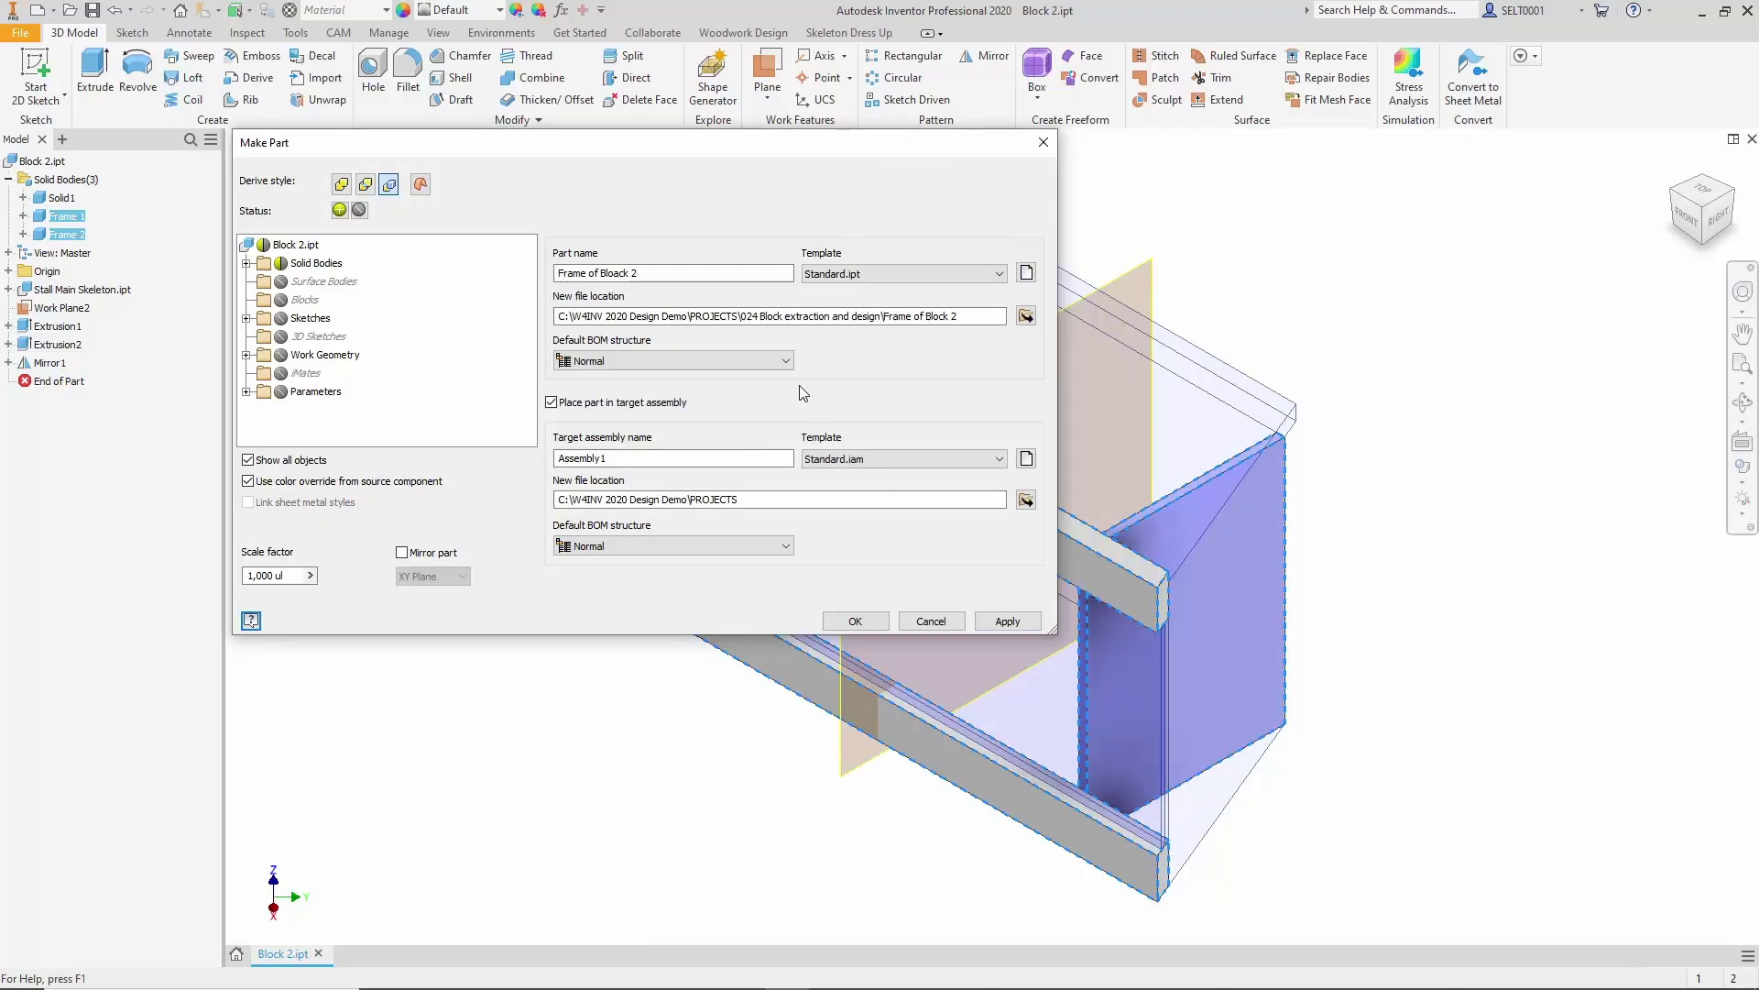
pyautogui.click(785, 361)
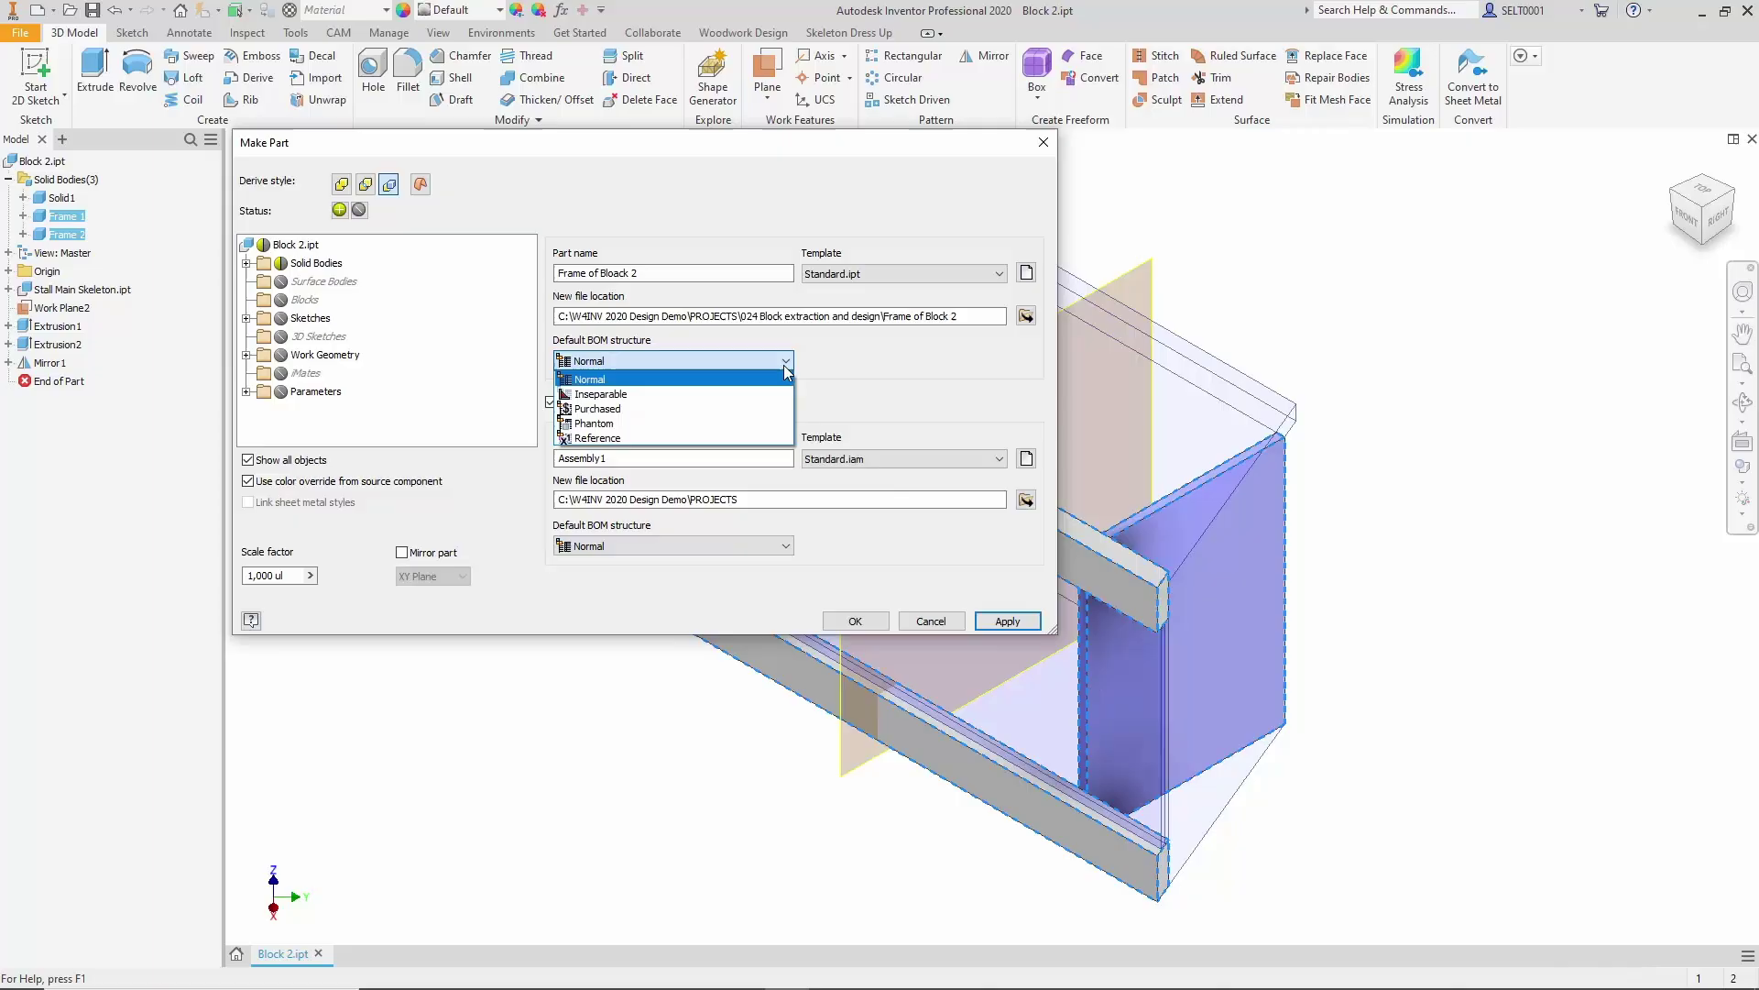
pyautogui.click(619, 438)
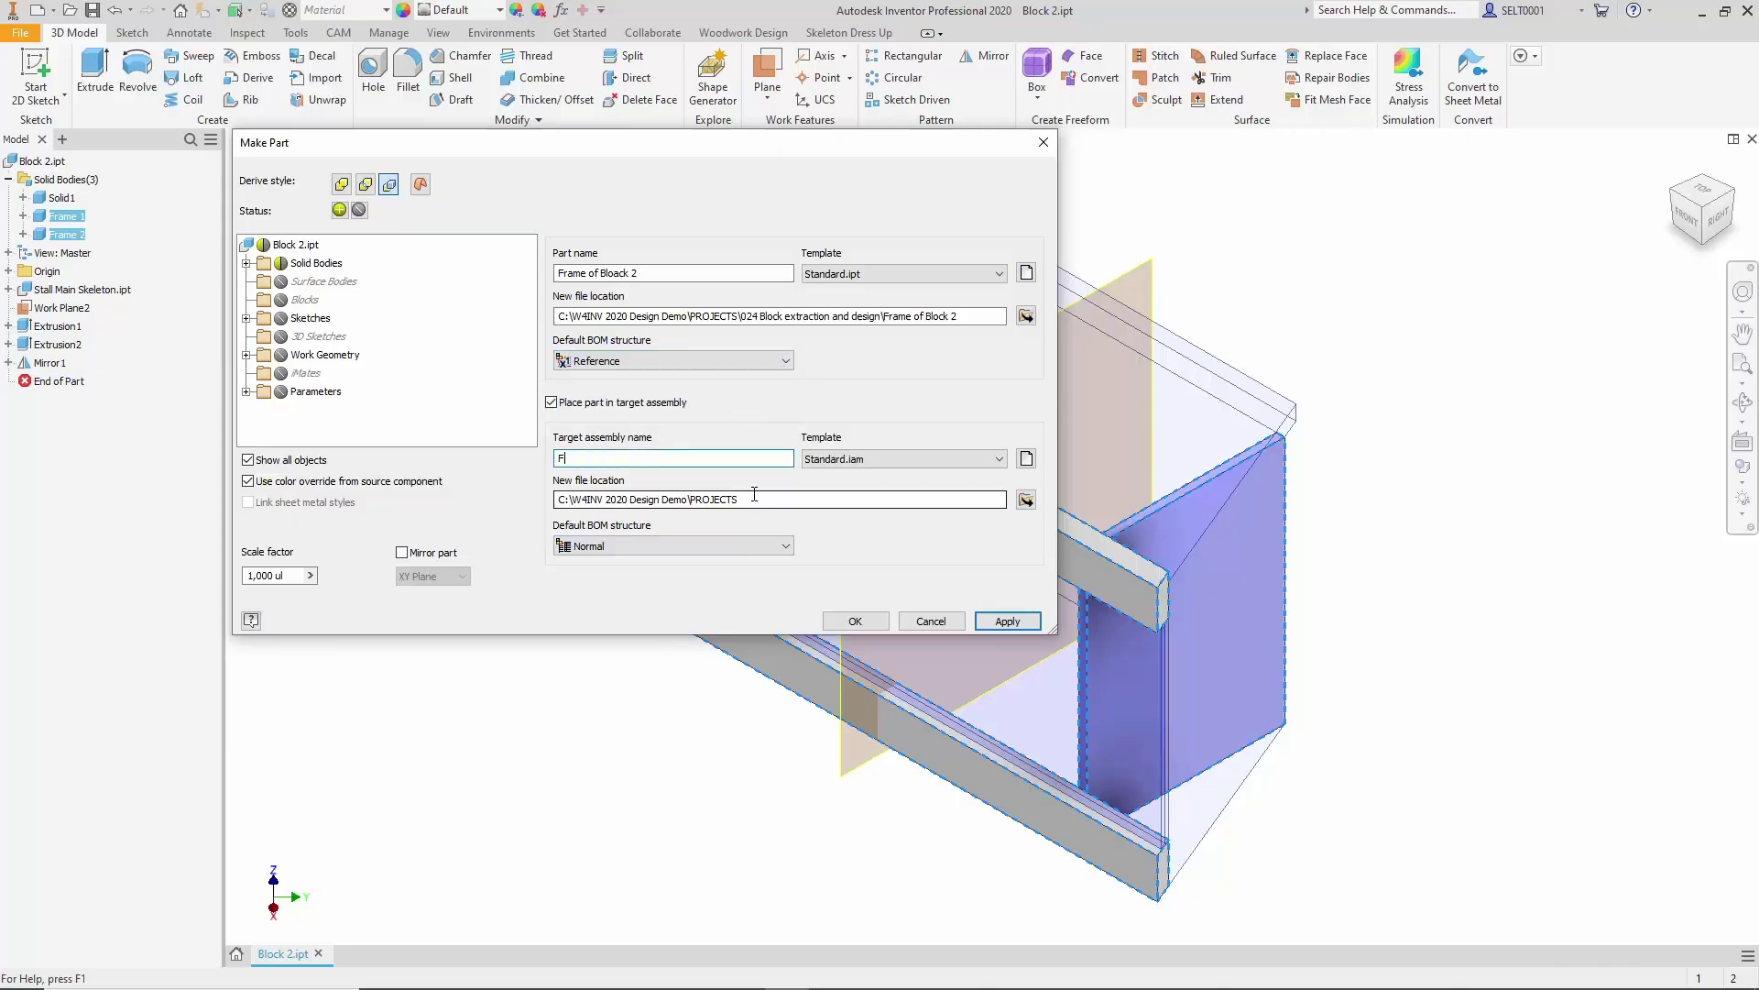
# - Create the part in a new target assembly named Frame of Block 2, stored in the same folder with the default BOM structure Phantom
pyautogui.write('Frame of Block 2')
pyautogui.click(1025, 499)
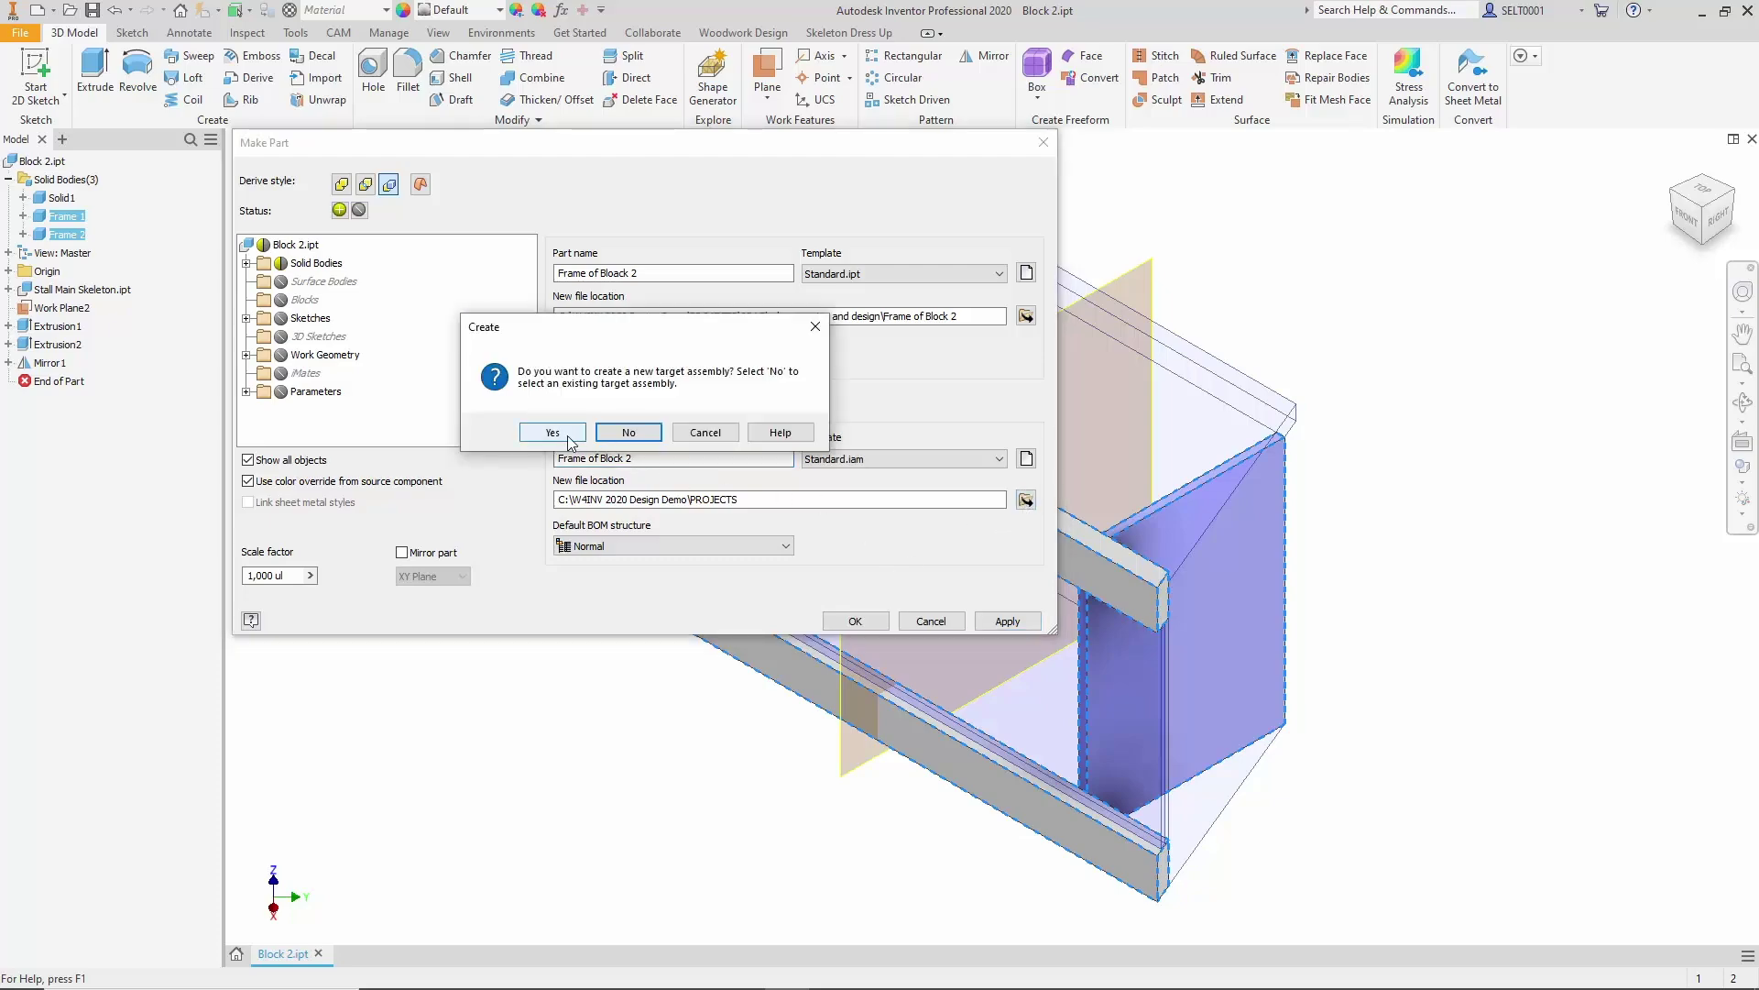
pyautogui.click(555, 438)
pyautogui.click(1623, 956)
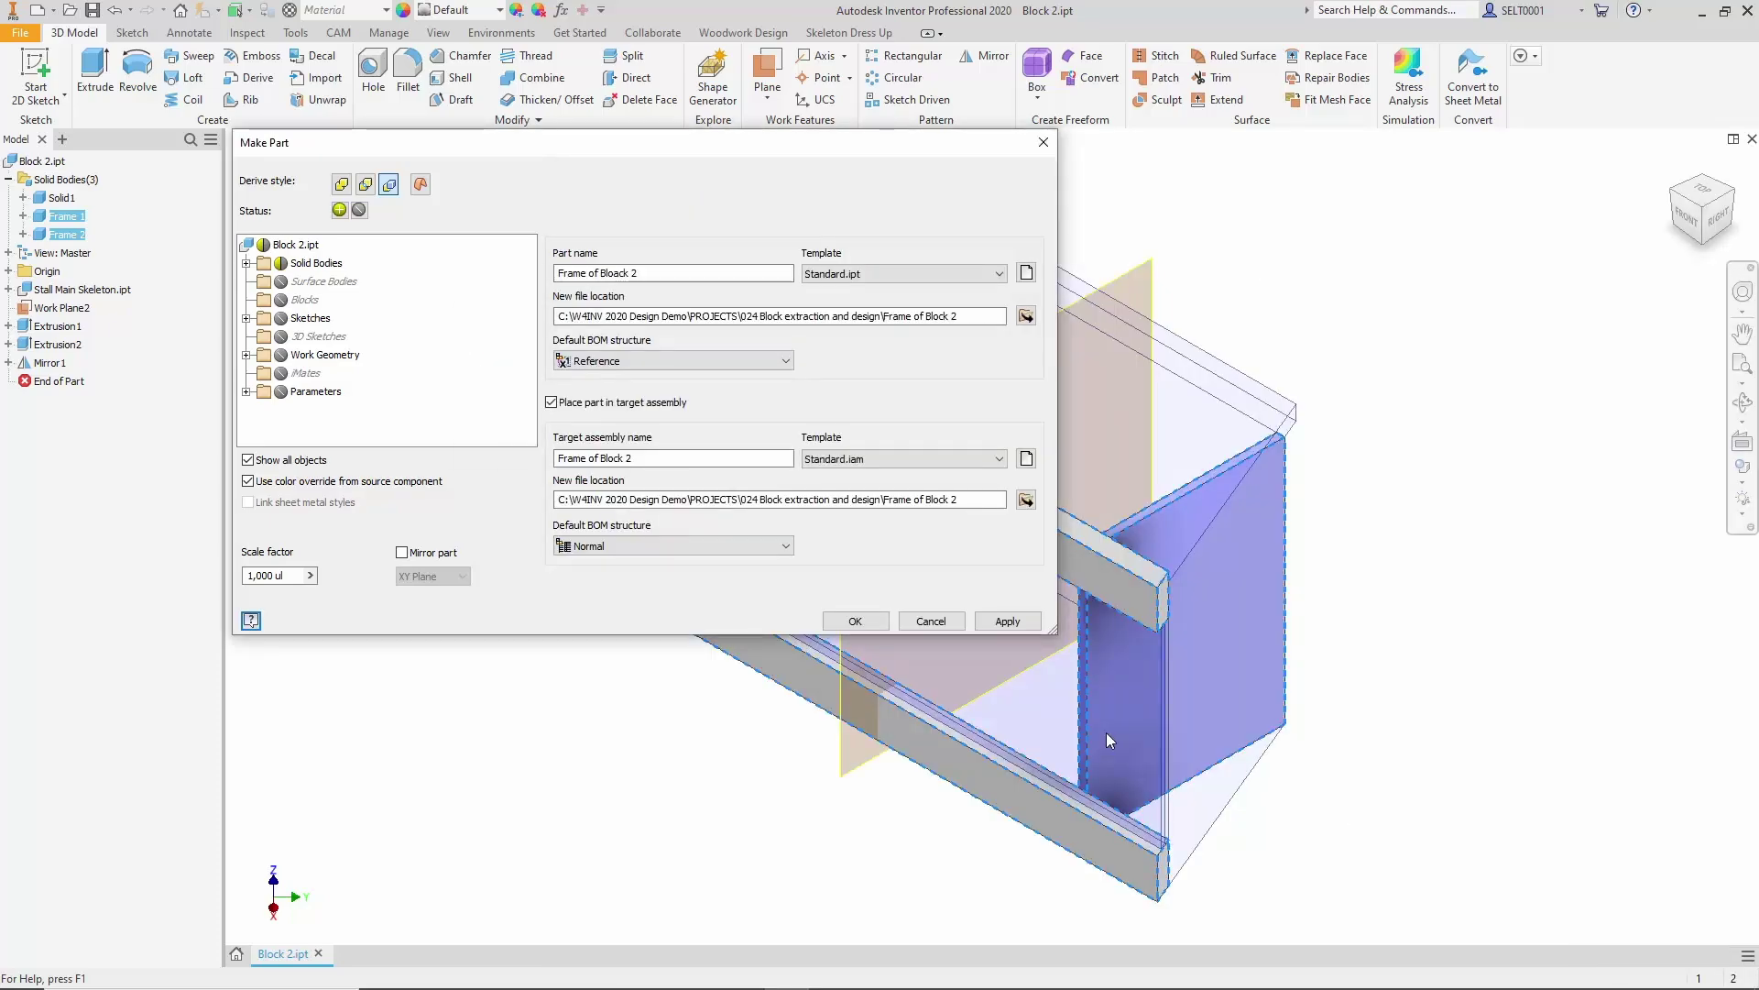
pyautogui.click(786, 547)
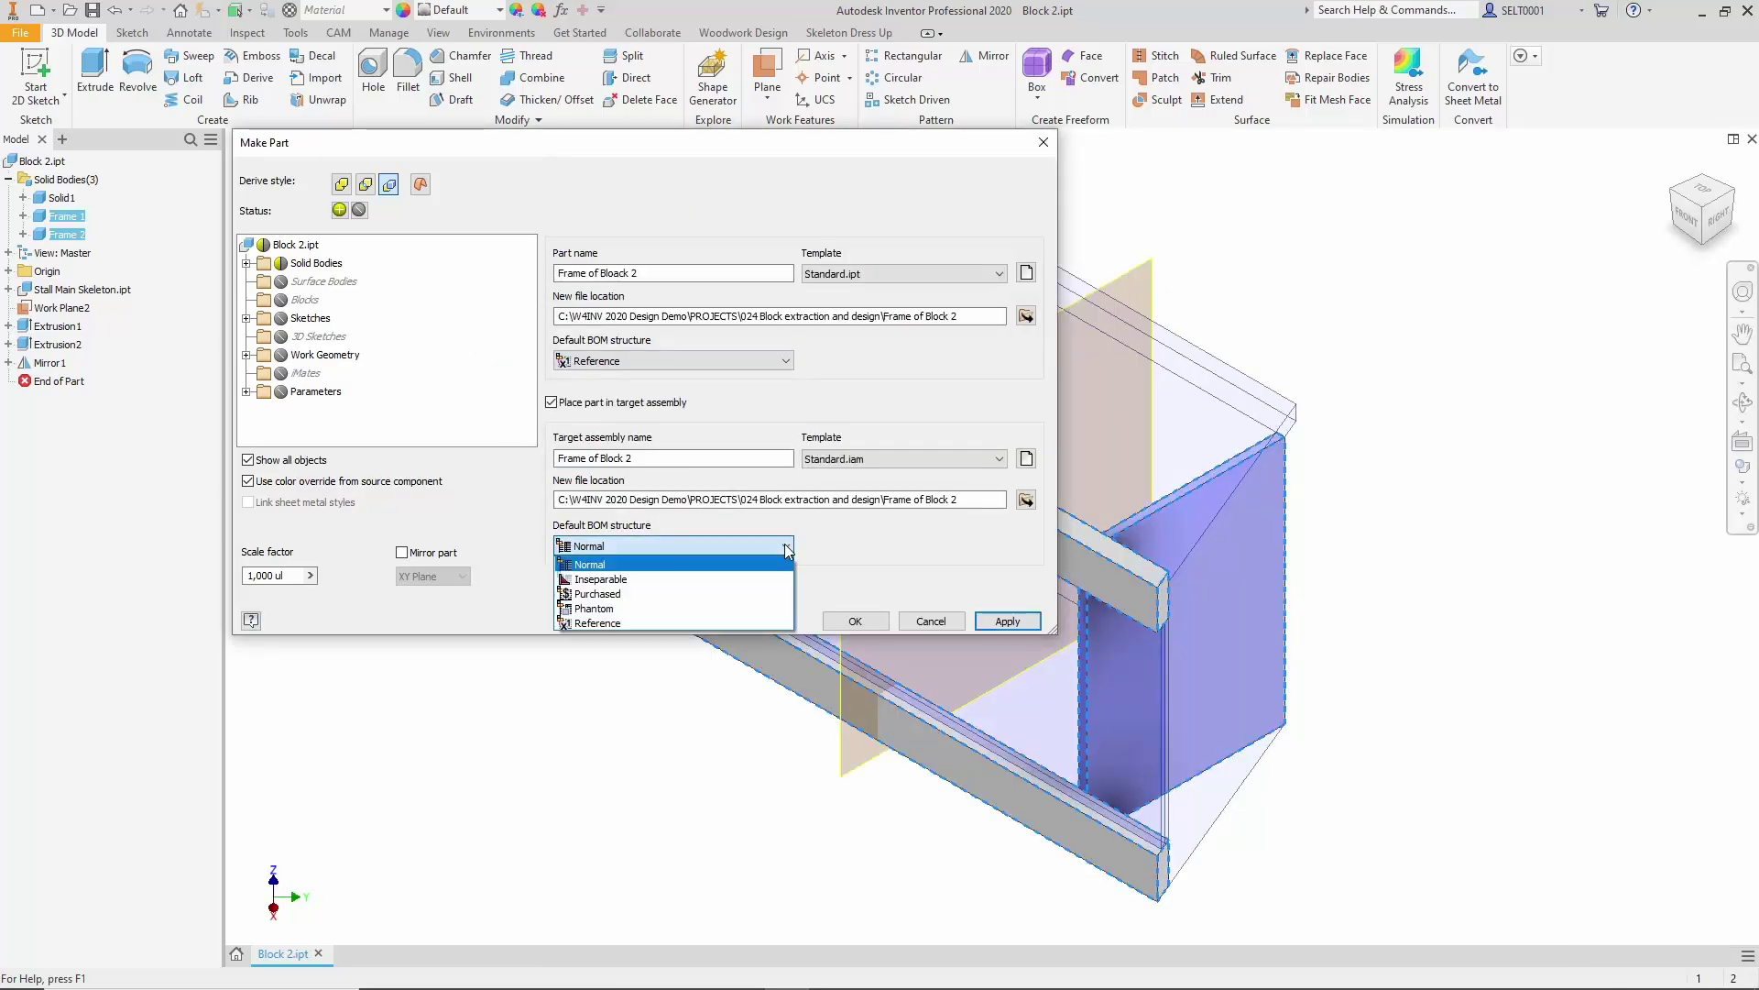
pyautogui.click(620, 608)
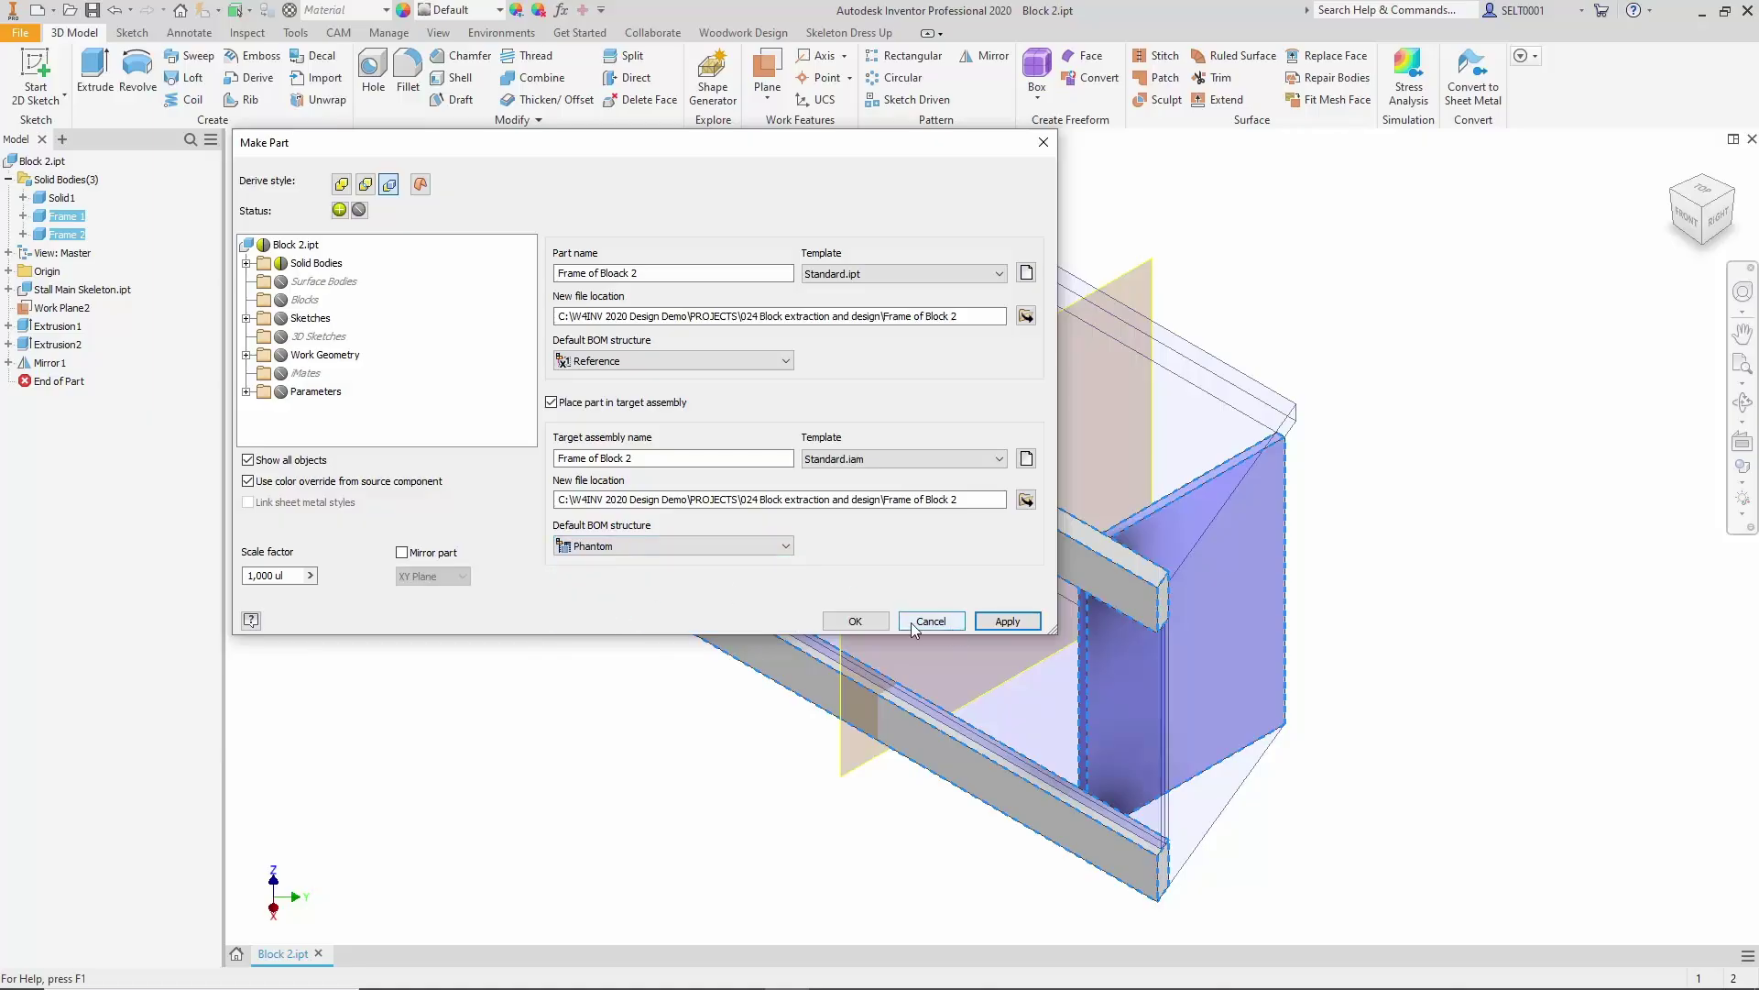
pyautogui.click(855, 621)
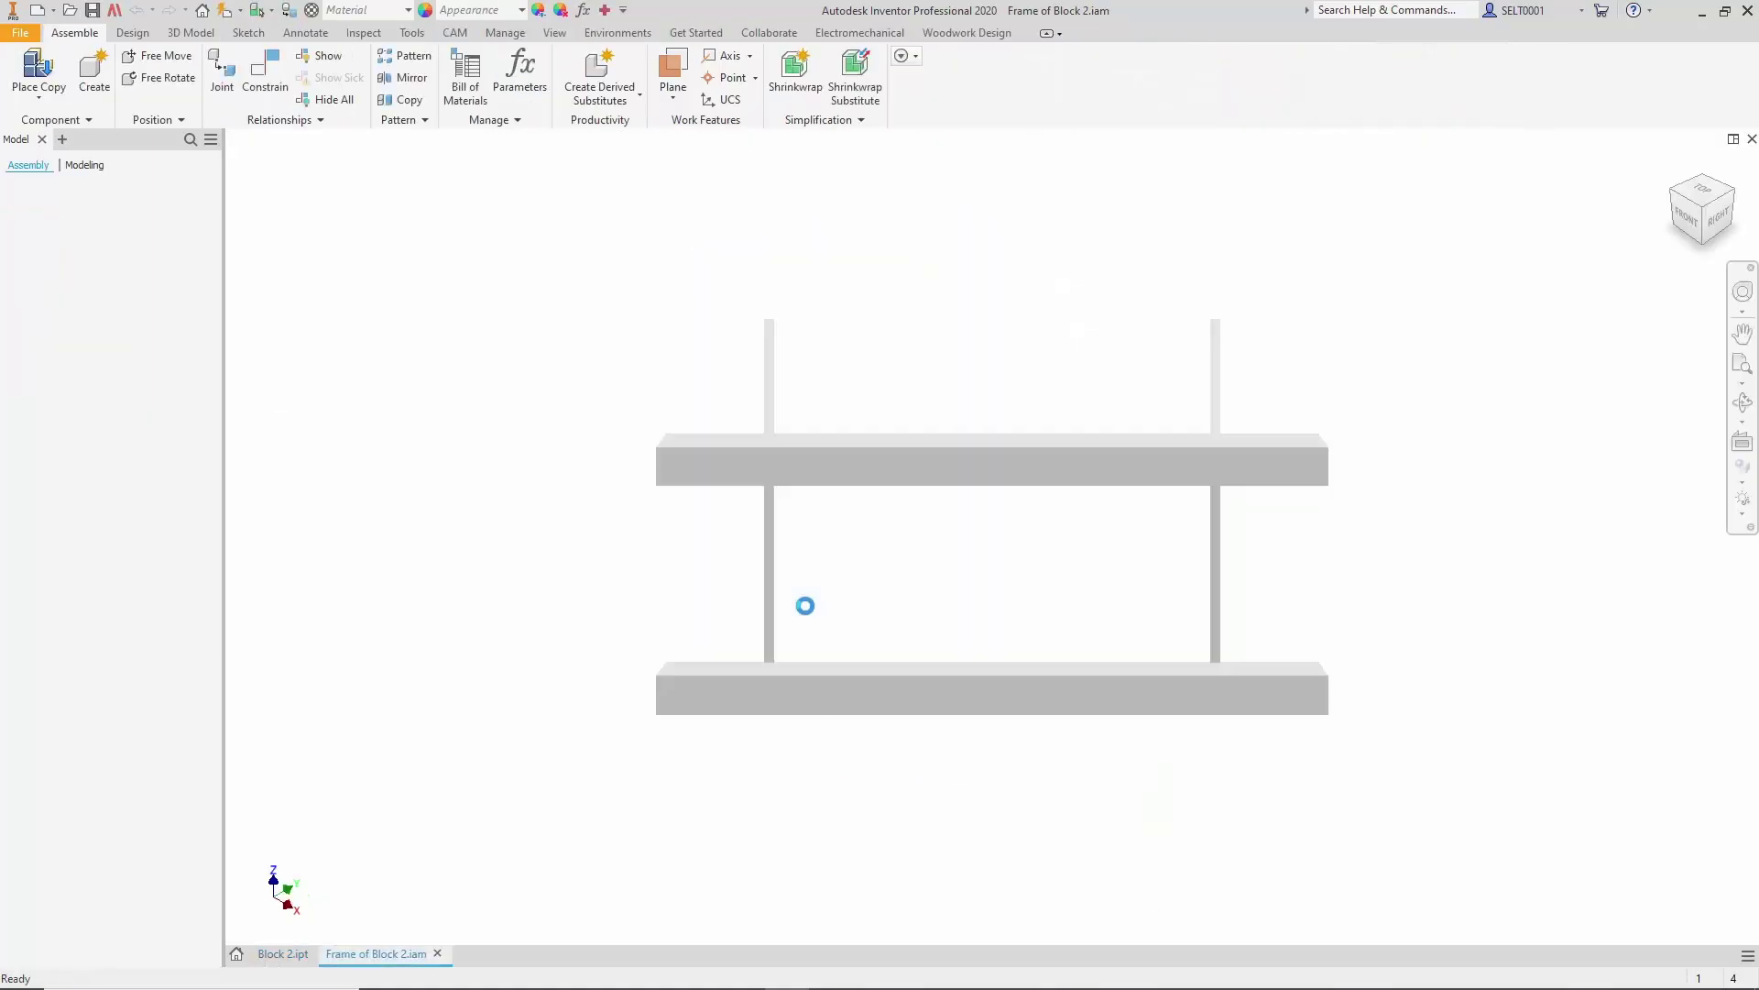
# - Convert the beam and side panel bodies to skeleton bodies with Skeleton Dress Up and return to the assembly
pyautogui.click(826, 35)
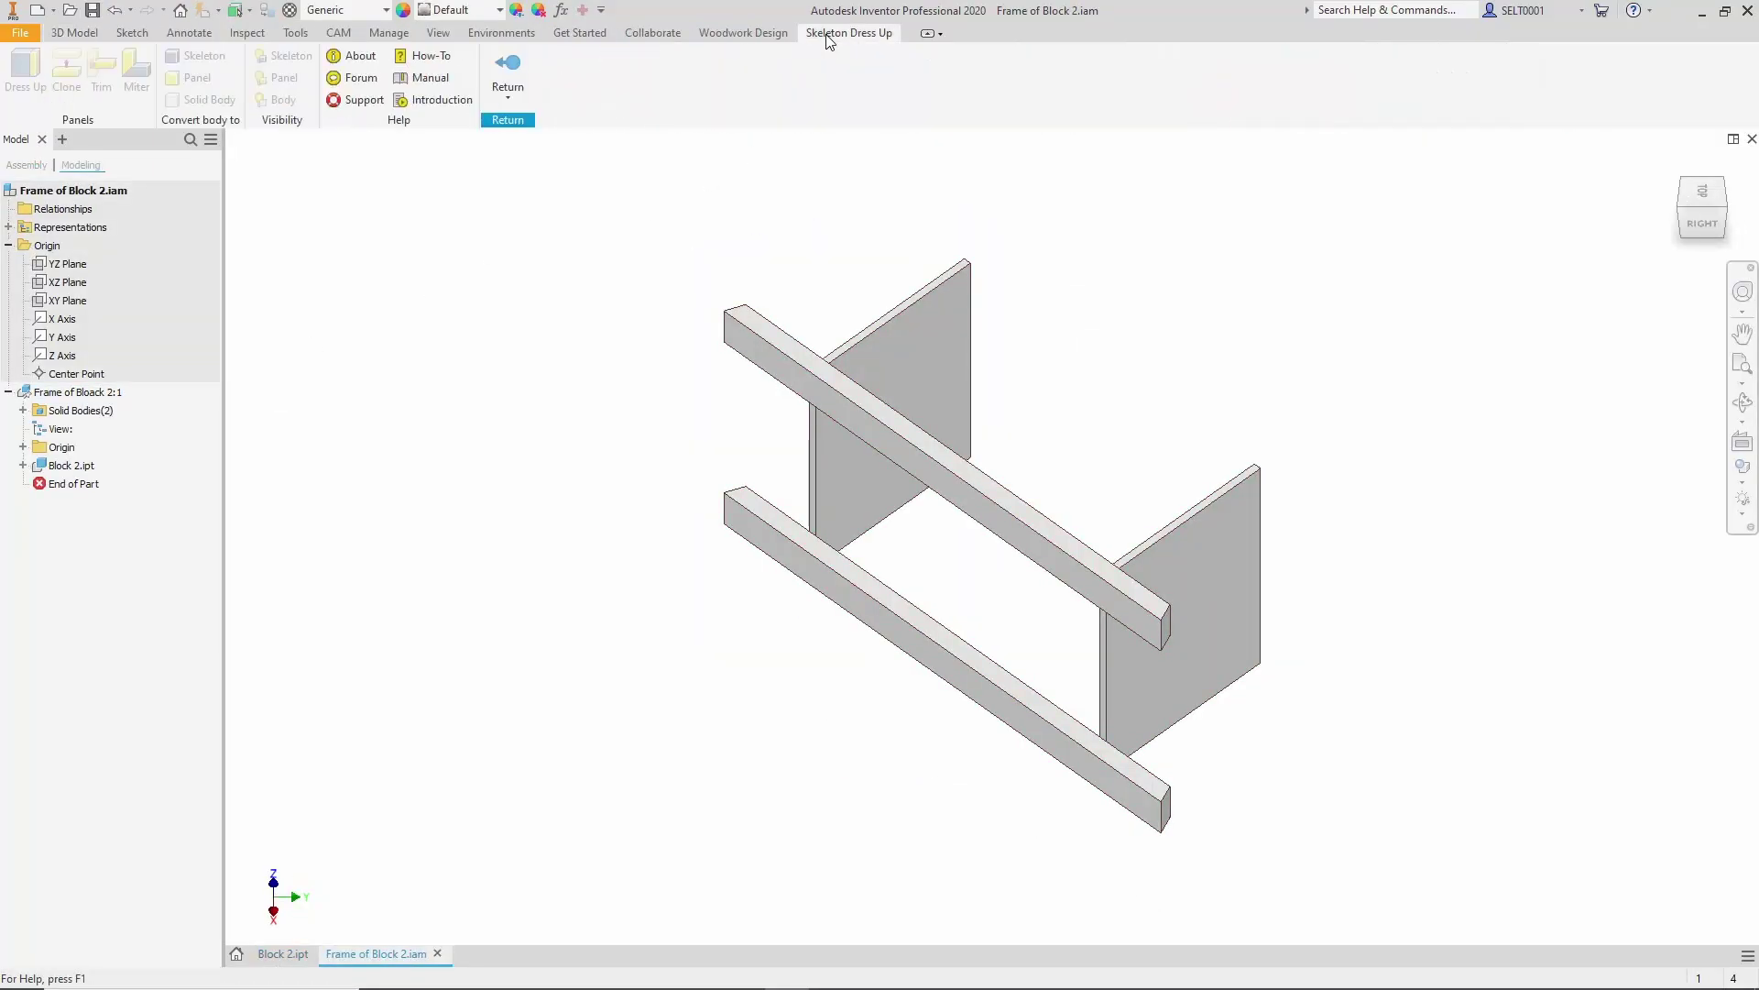
pyautogui.click(196, 57)
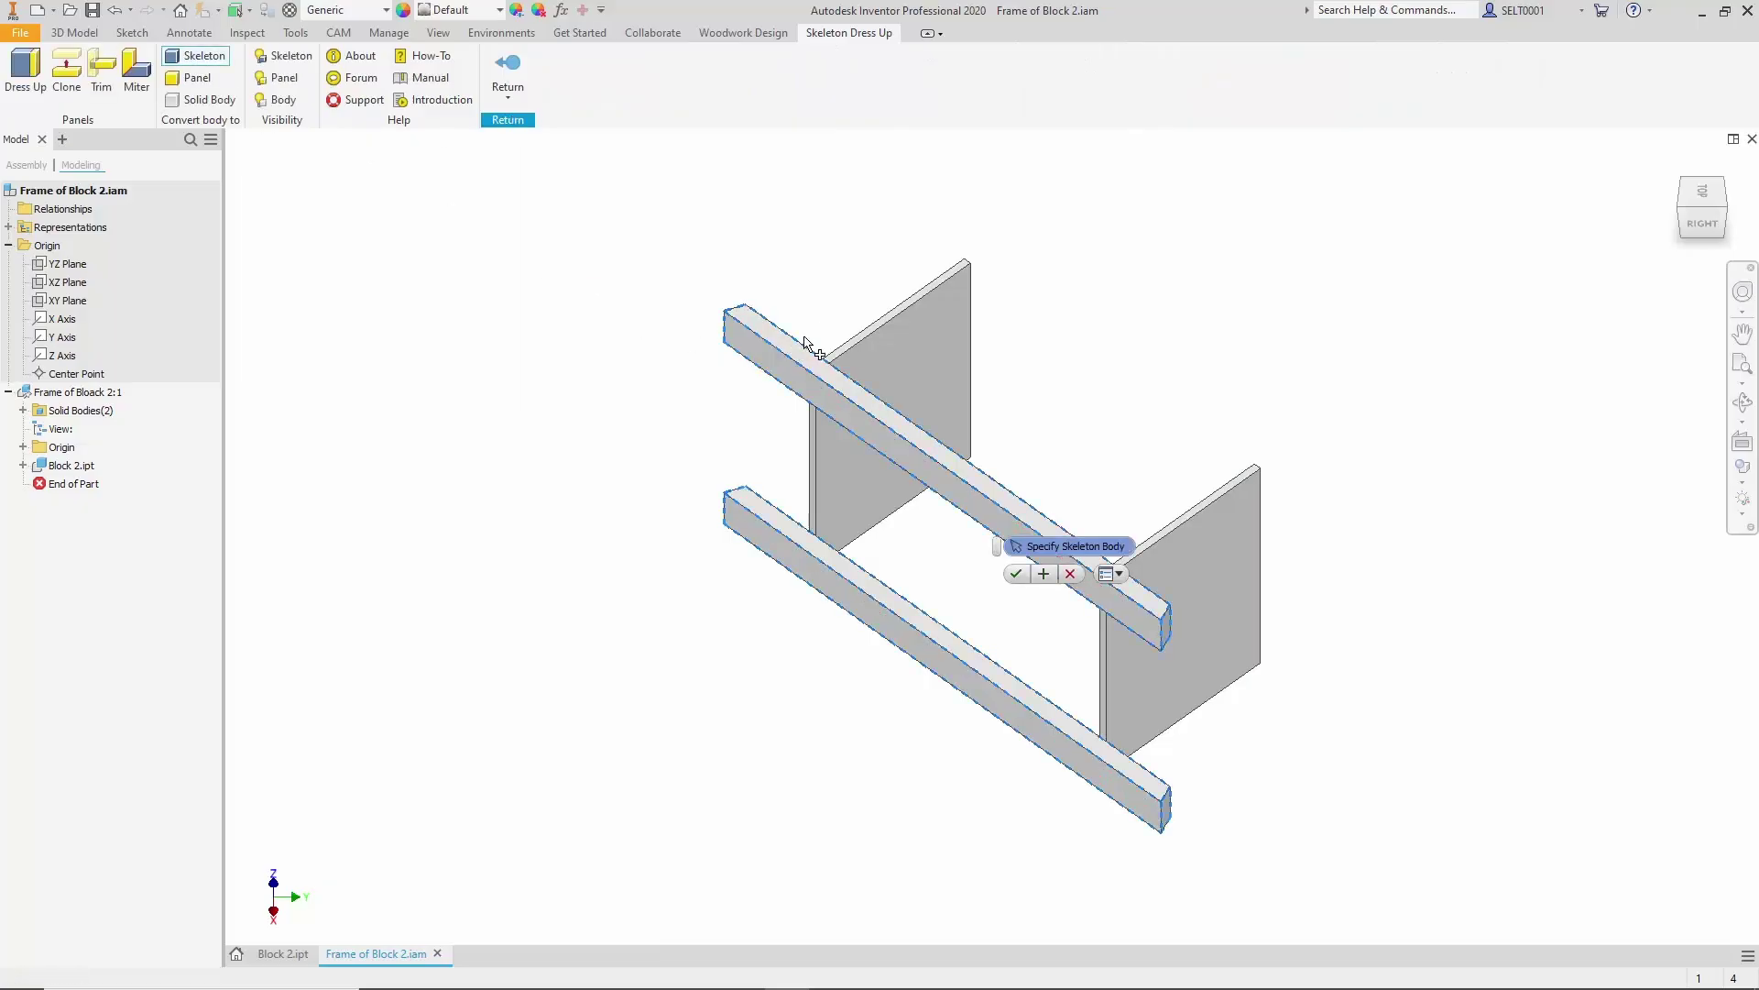
pyautogui.click(885, 337)
pyautogui.click(1015, 573)
pyautogui.click(508, 69)
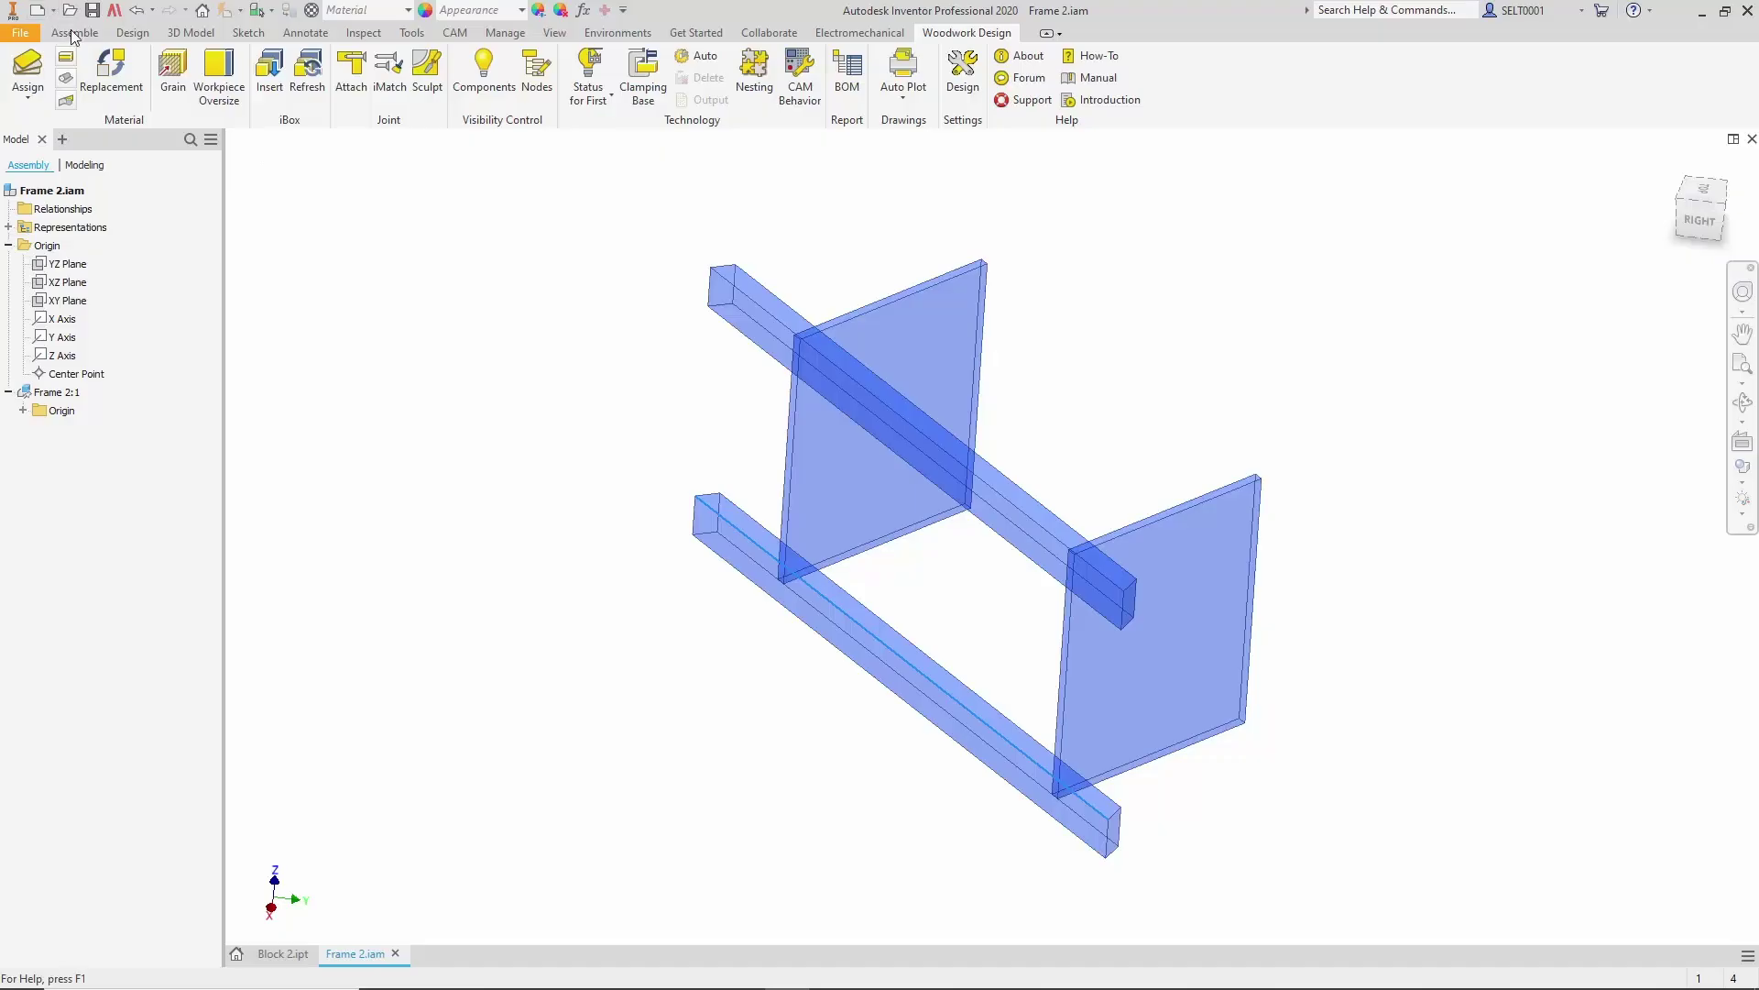
# - Start Insert Frame with the ISO standard and the U Chanel - Cold Rolled U Chanel family
pyautogui.click(70, 32)
pyautogui.click(138, 34)
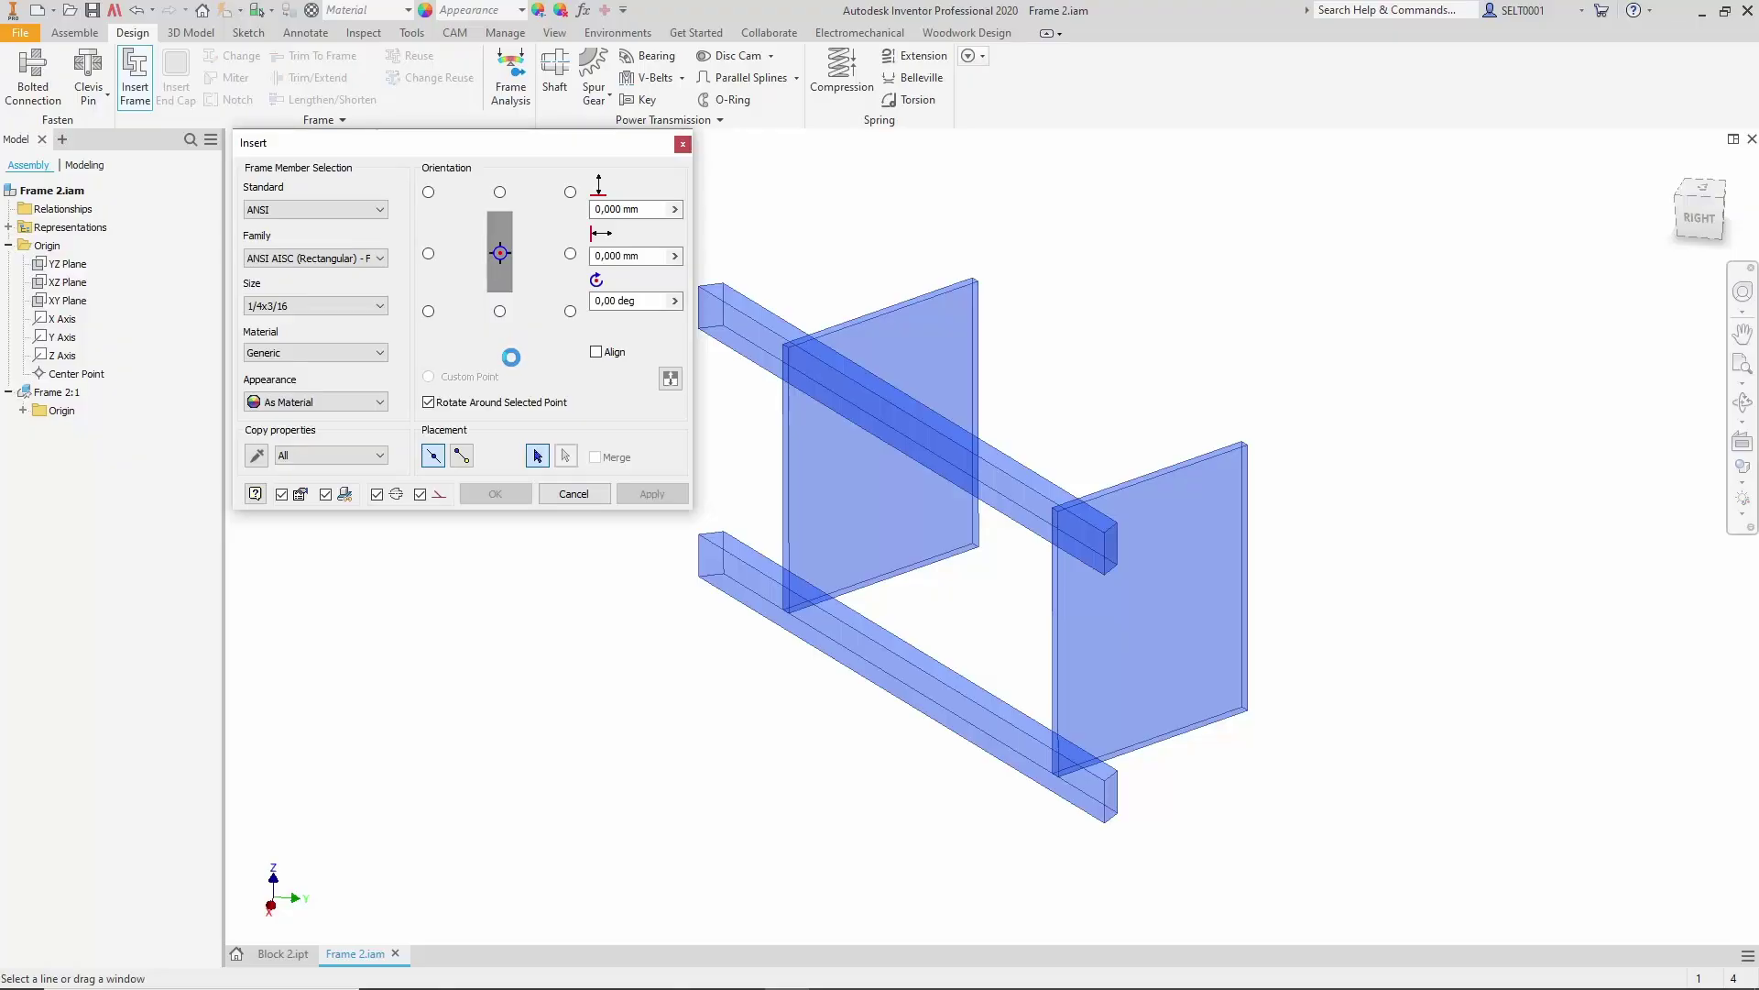
pyautogui.click(379, 210)
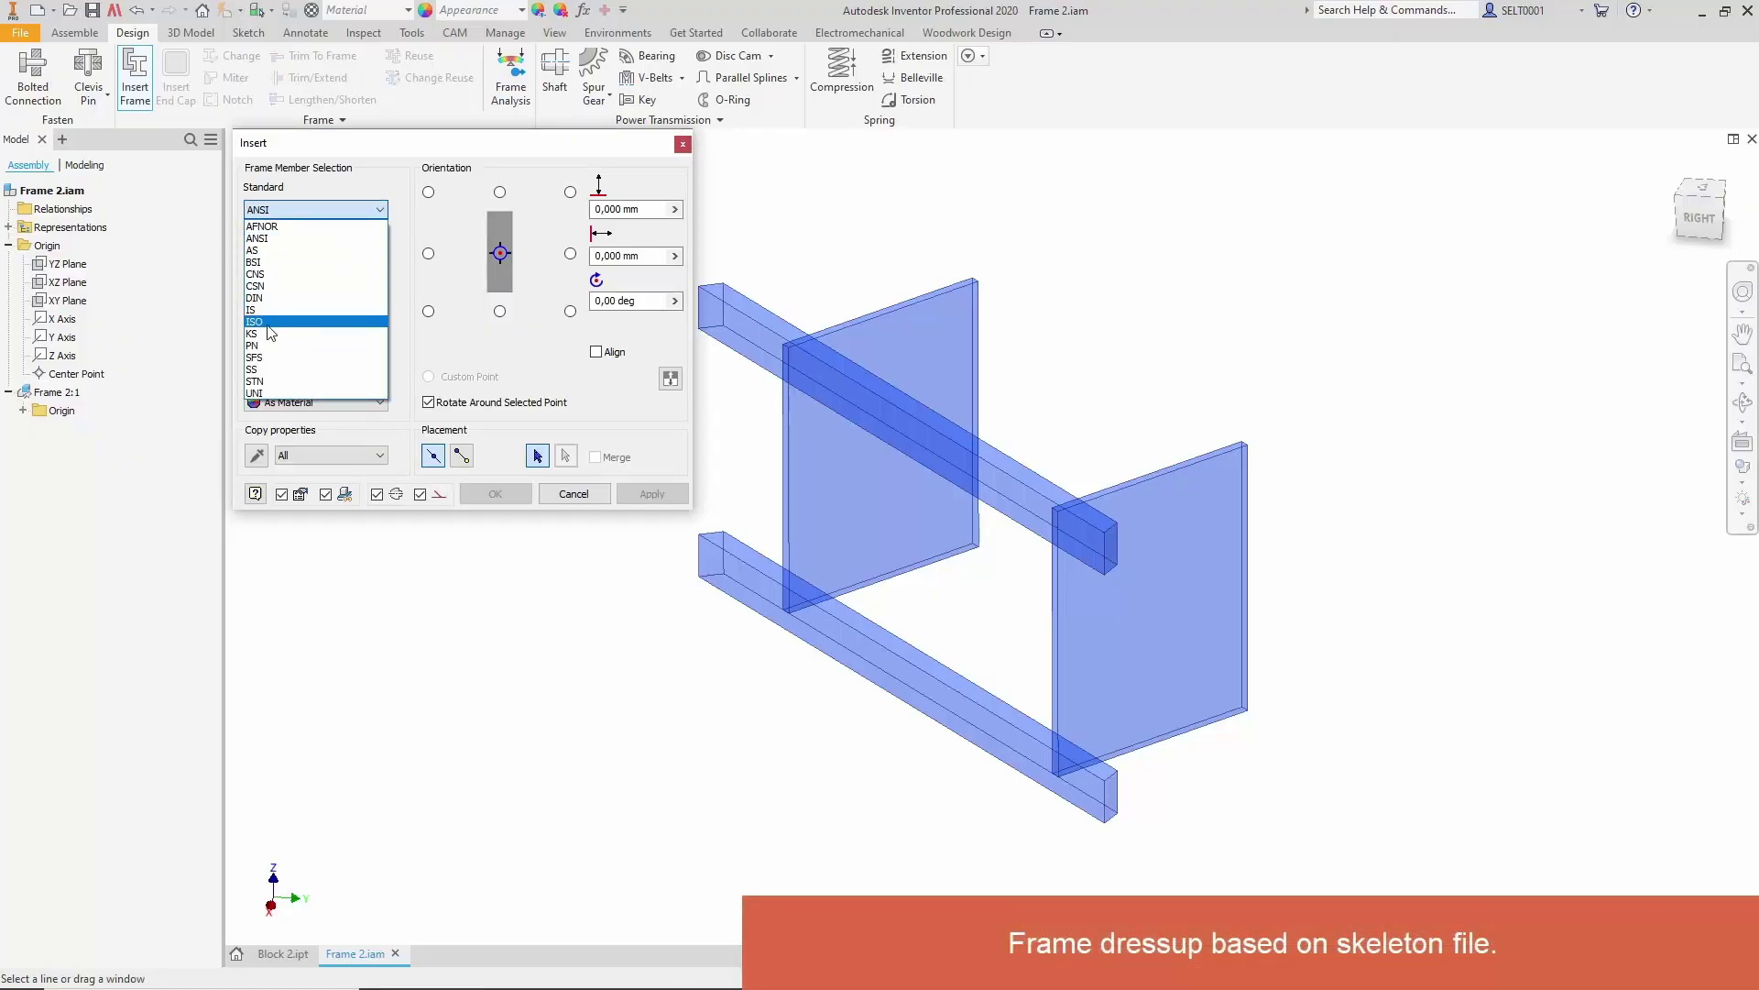
pyautogui.click(271, 322)
pyautogui.click(379, 258)
pyautogui.scroll(-3, 374, 455)
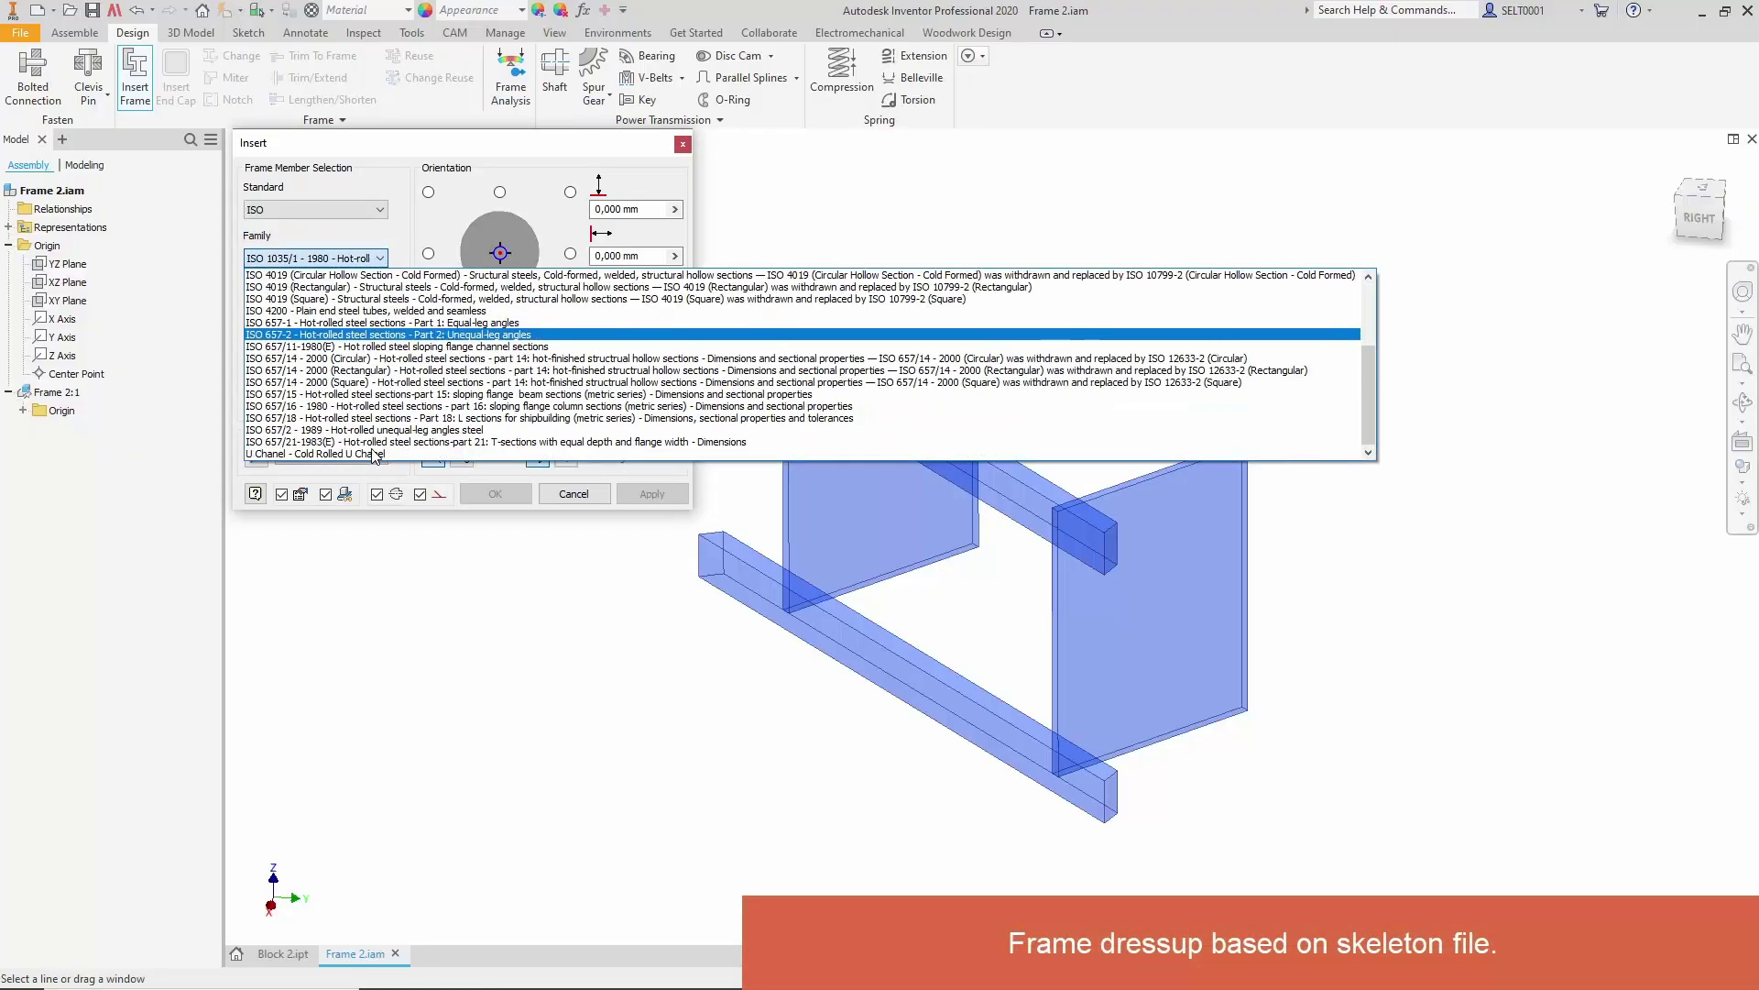
pyautogui.click(374, 454)
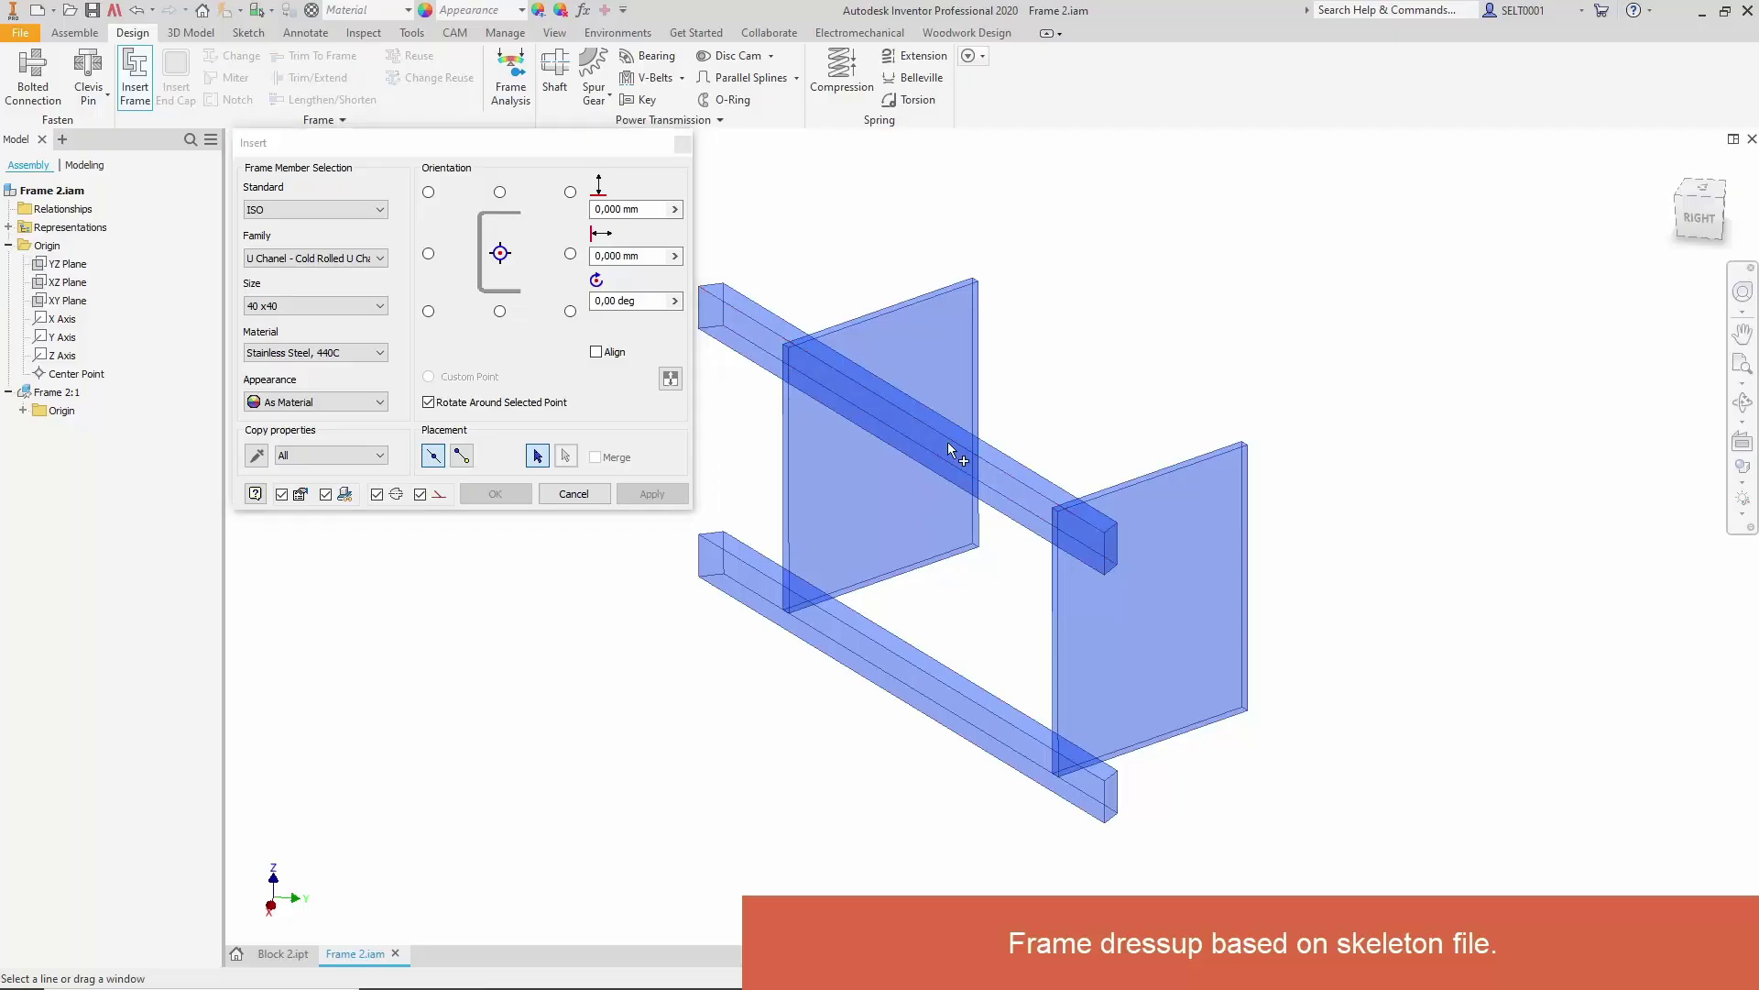
# - Place the channel on the front top edge of the upper beam and set its size to 100 x50
pyautogui.click(943, 485)
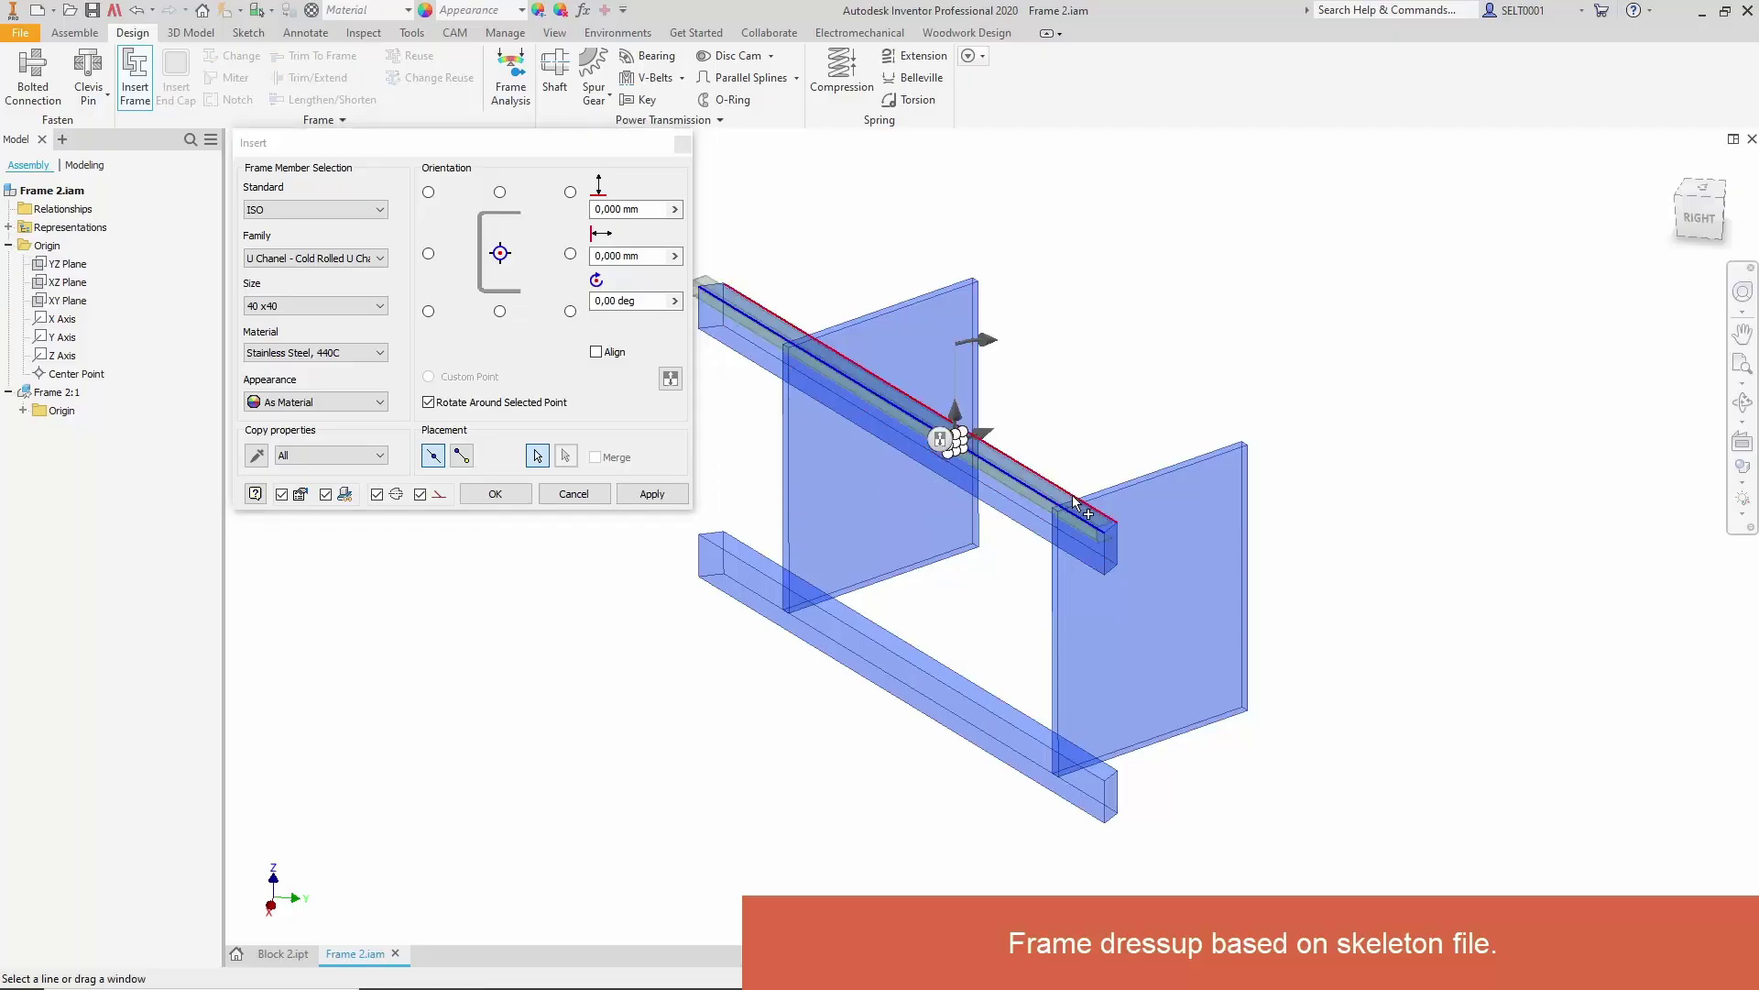
pyautogui.click(383, 306)
pyautogui.click(349, 470)
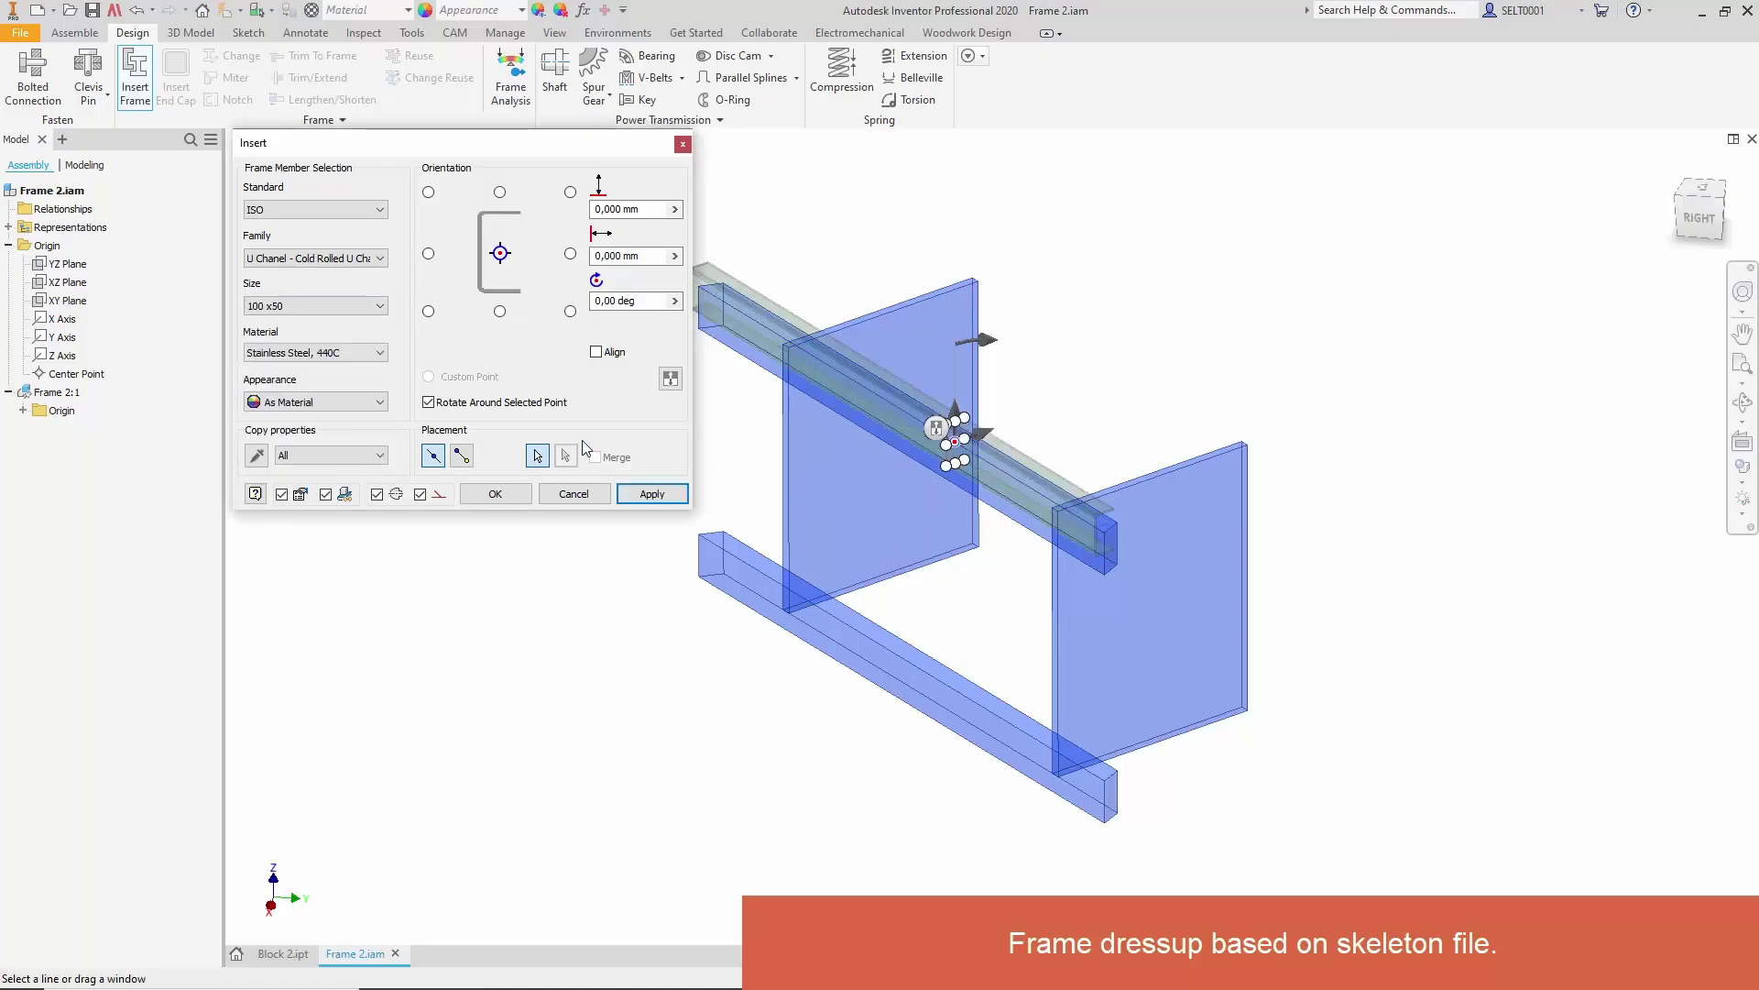
# - Rotate the upper channel 180 degrees, anchor it at the profile's lower open-side corner, and create it in a new frame with the default file names
pyautogui.scroll(-4, 1071, 367)
pyautogui.moveTo(1042, 297); pyautogui.dragTo(966, 517)
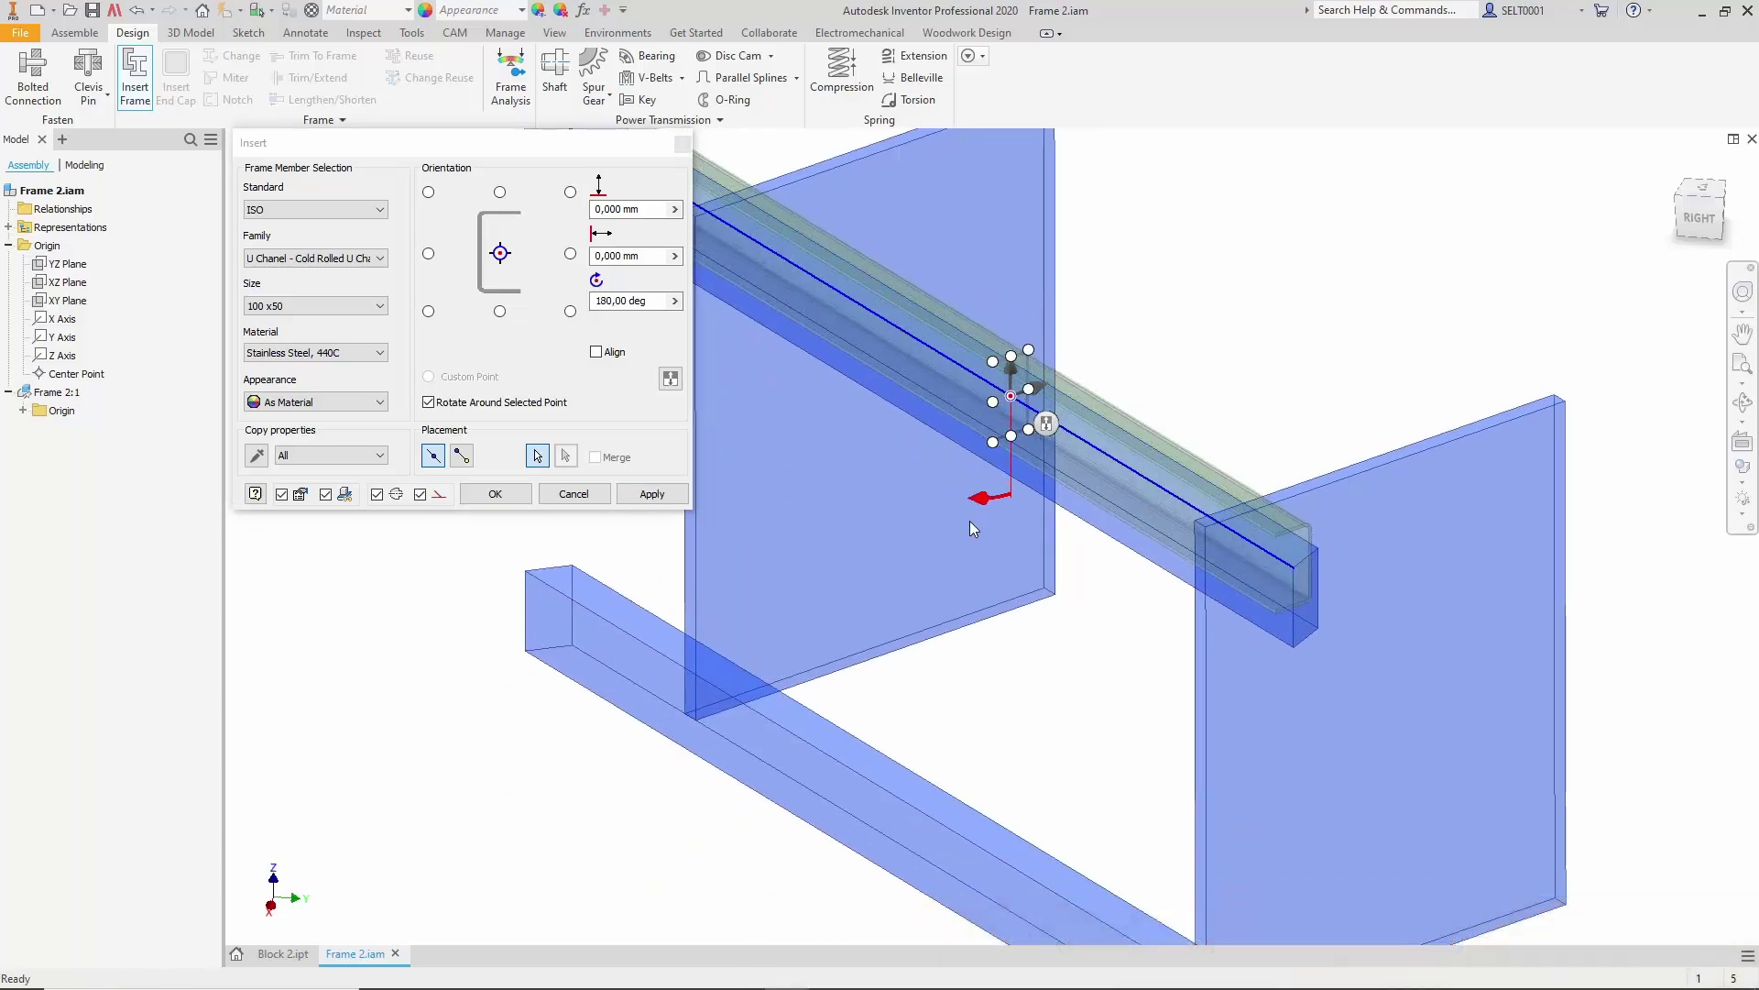
pyautogui.click(993, 361)
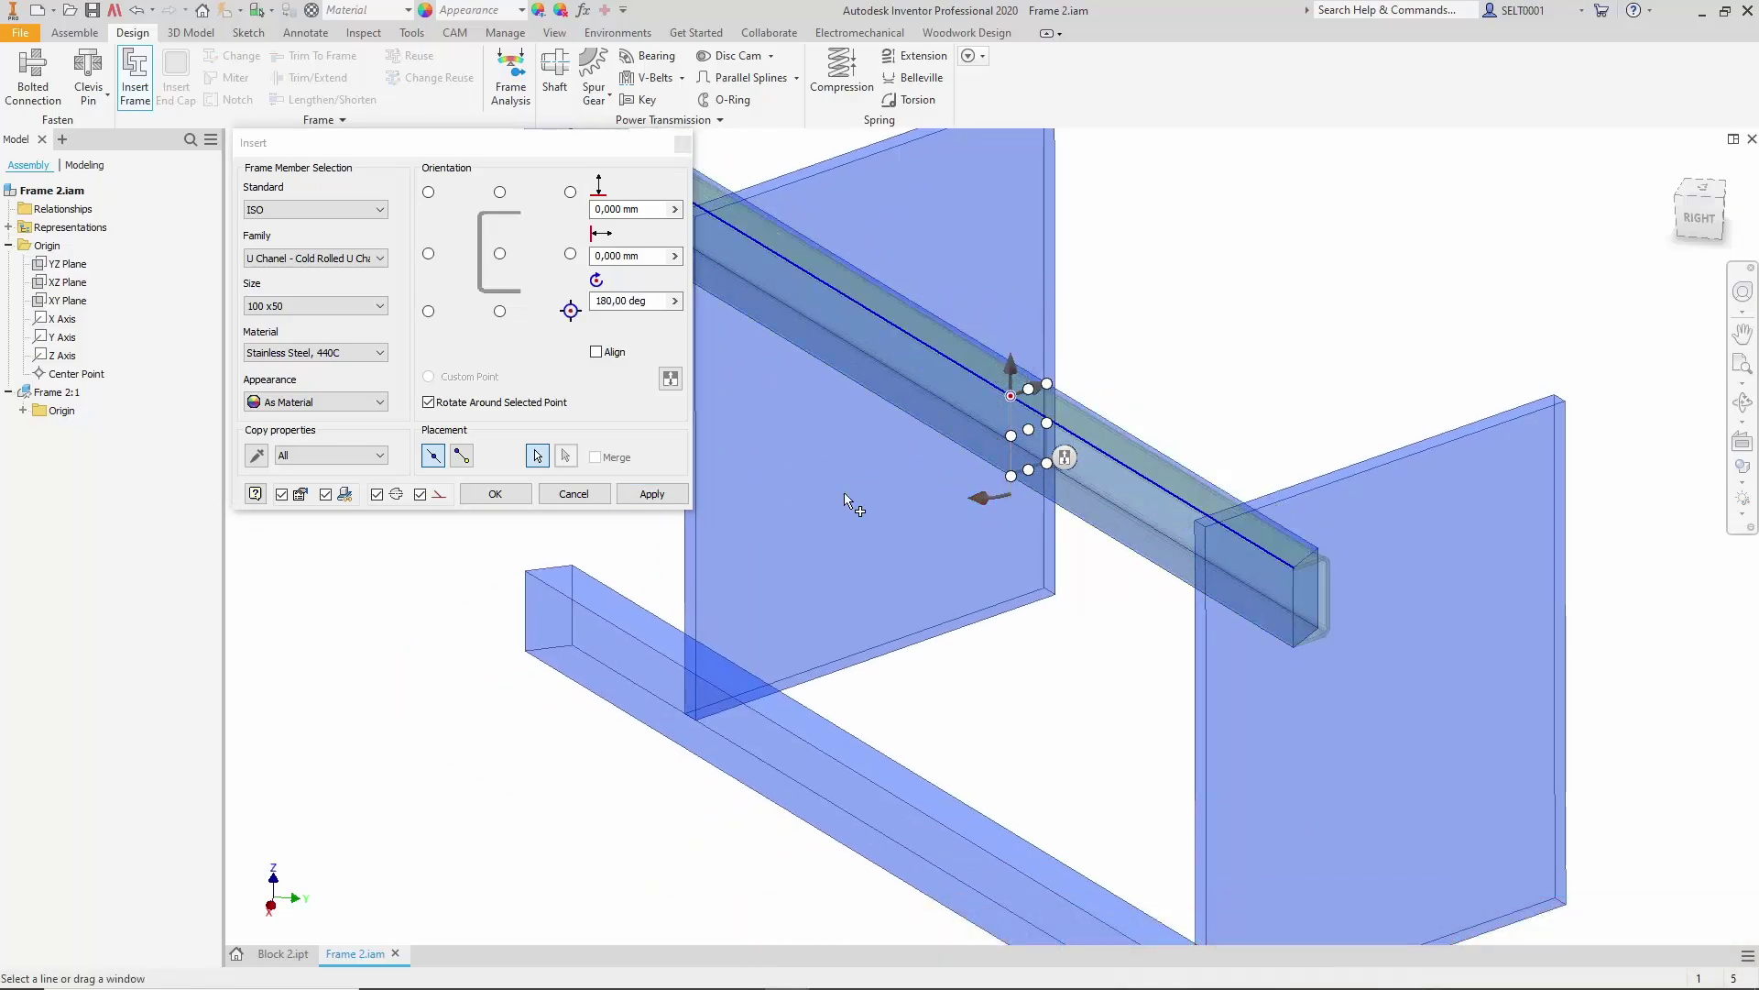
pyautogui.click(651, 494)
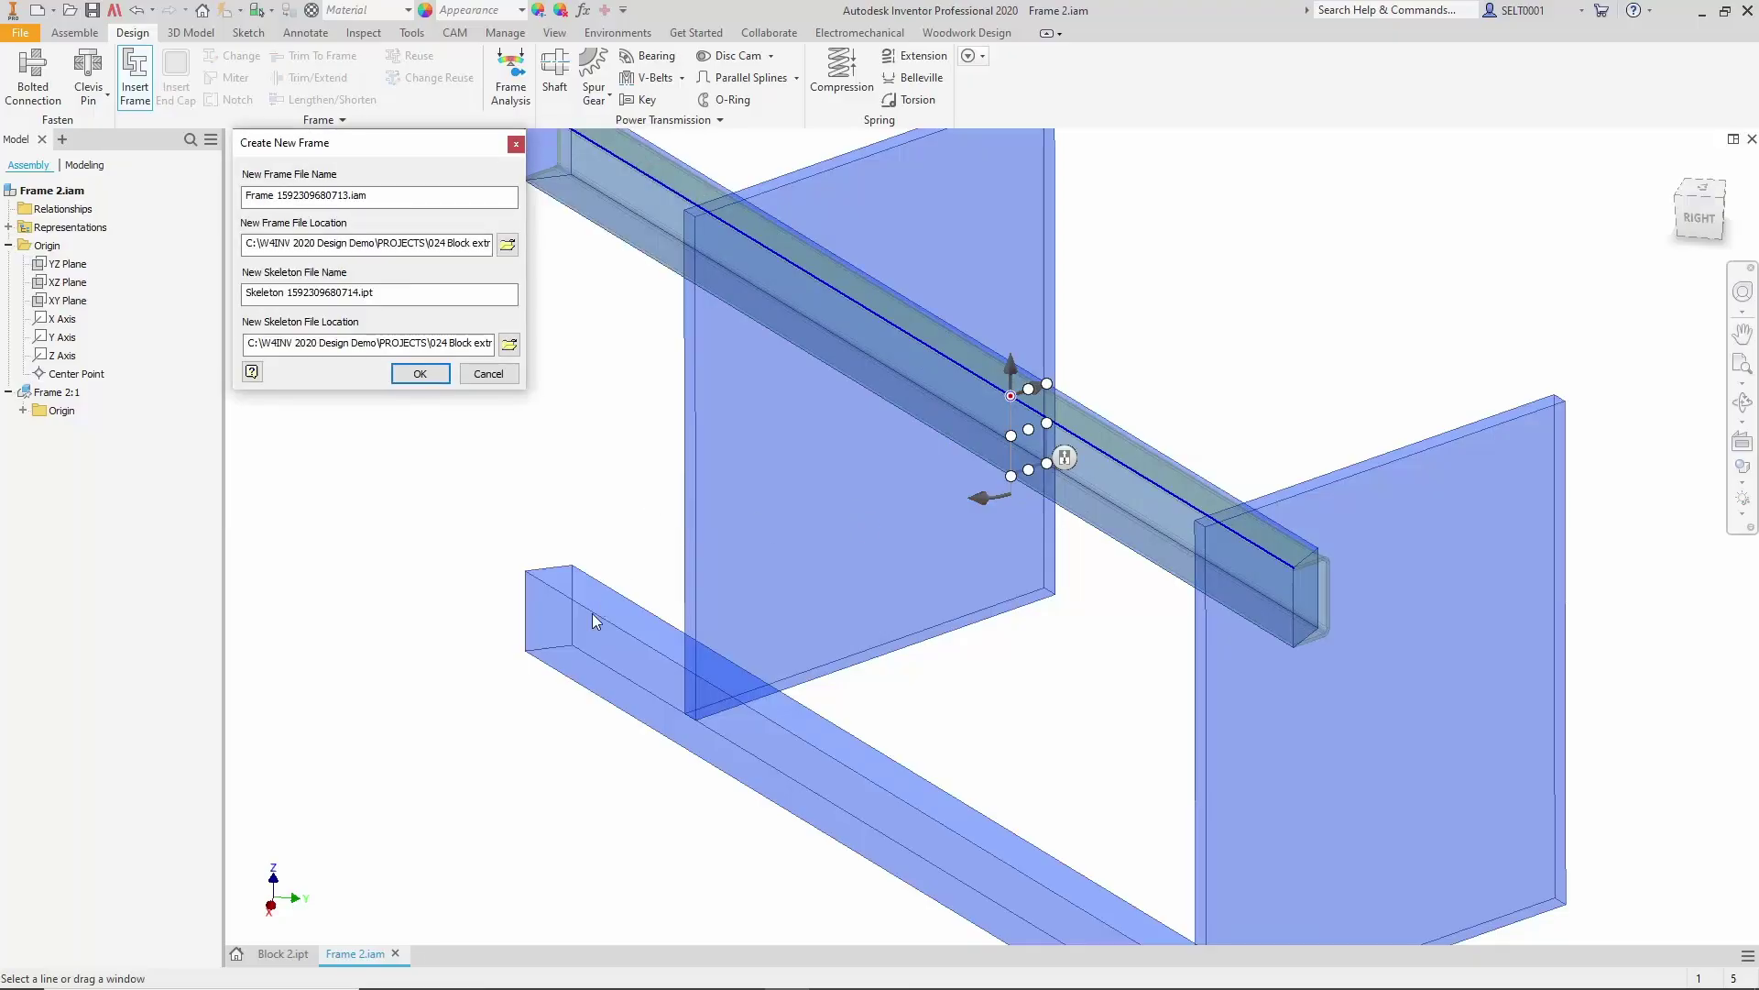
pyautogui.click(421, 374)
pyautogui.click(738, 462)
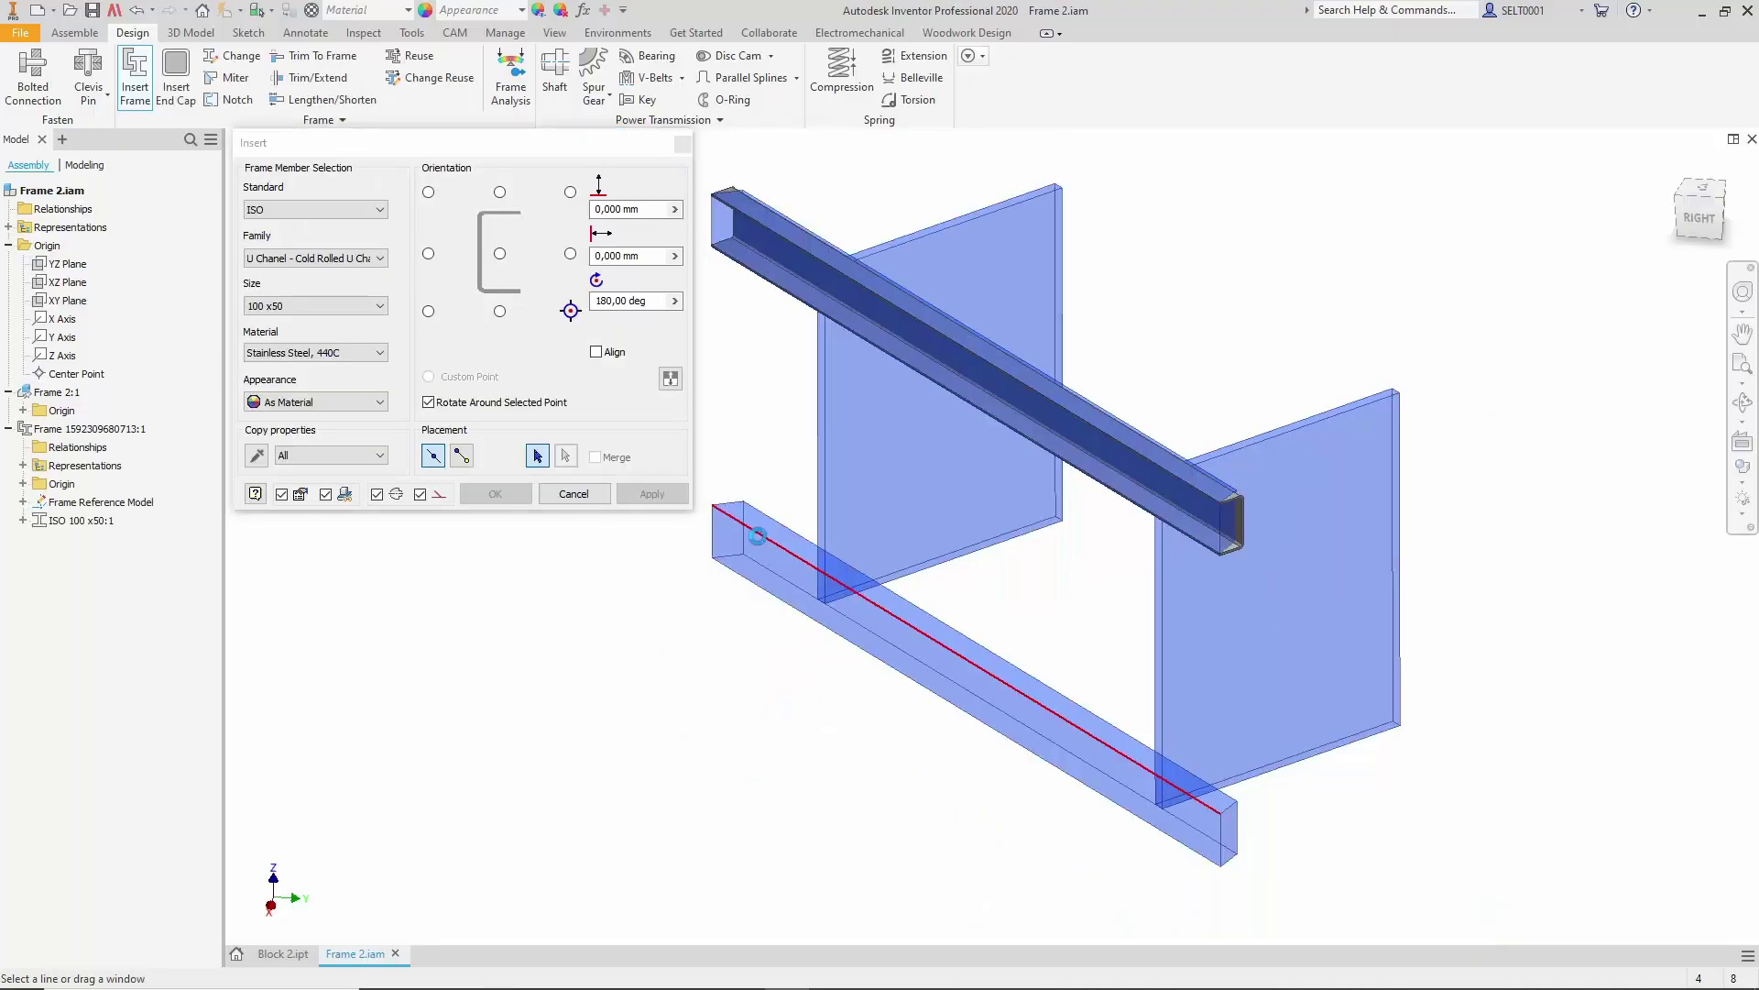
# - Insert a matching 100 x50 channel along the front top edge of the lower beam, anchored at the profile's upper open-side corner
pyautogui.click(747, 525)
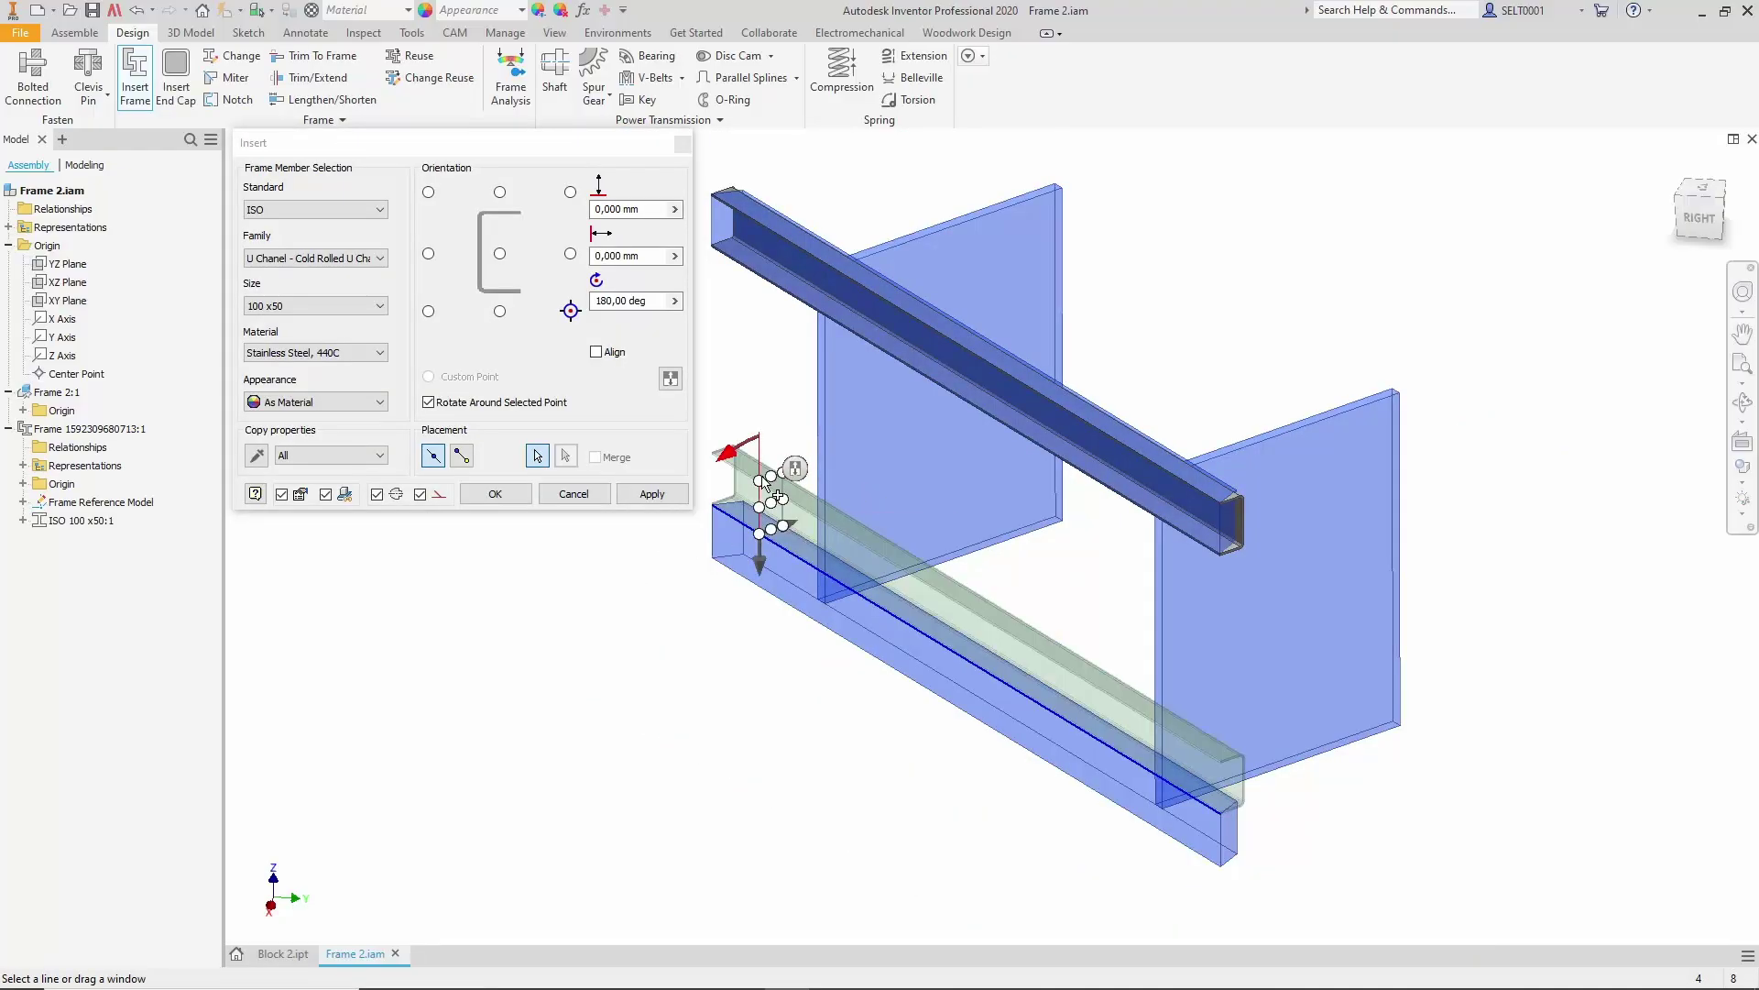
pyautogui.scroll(-4, 761, 485)
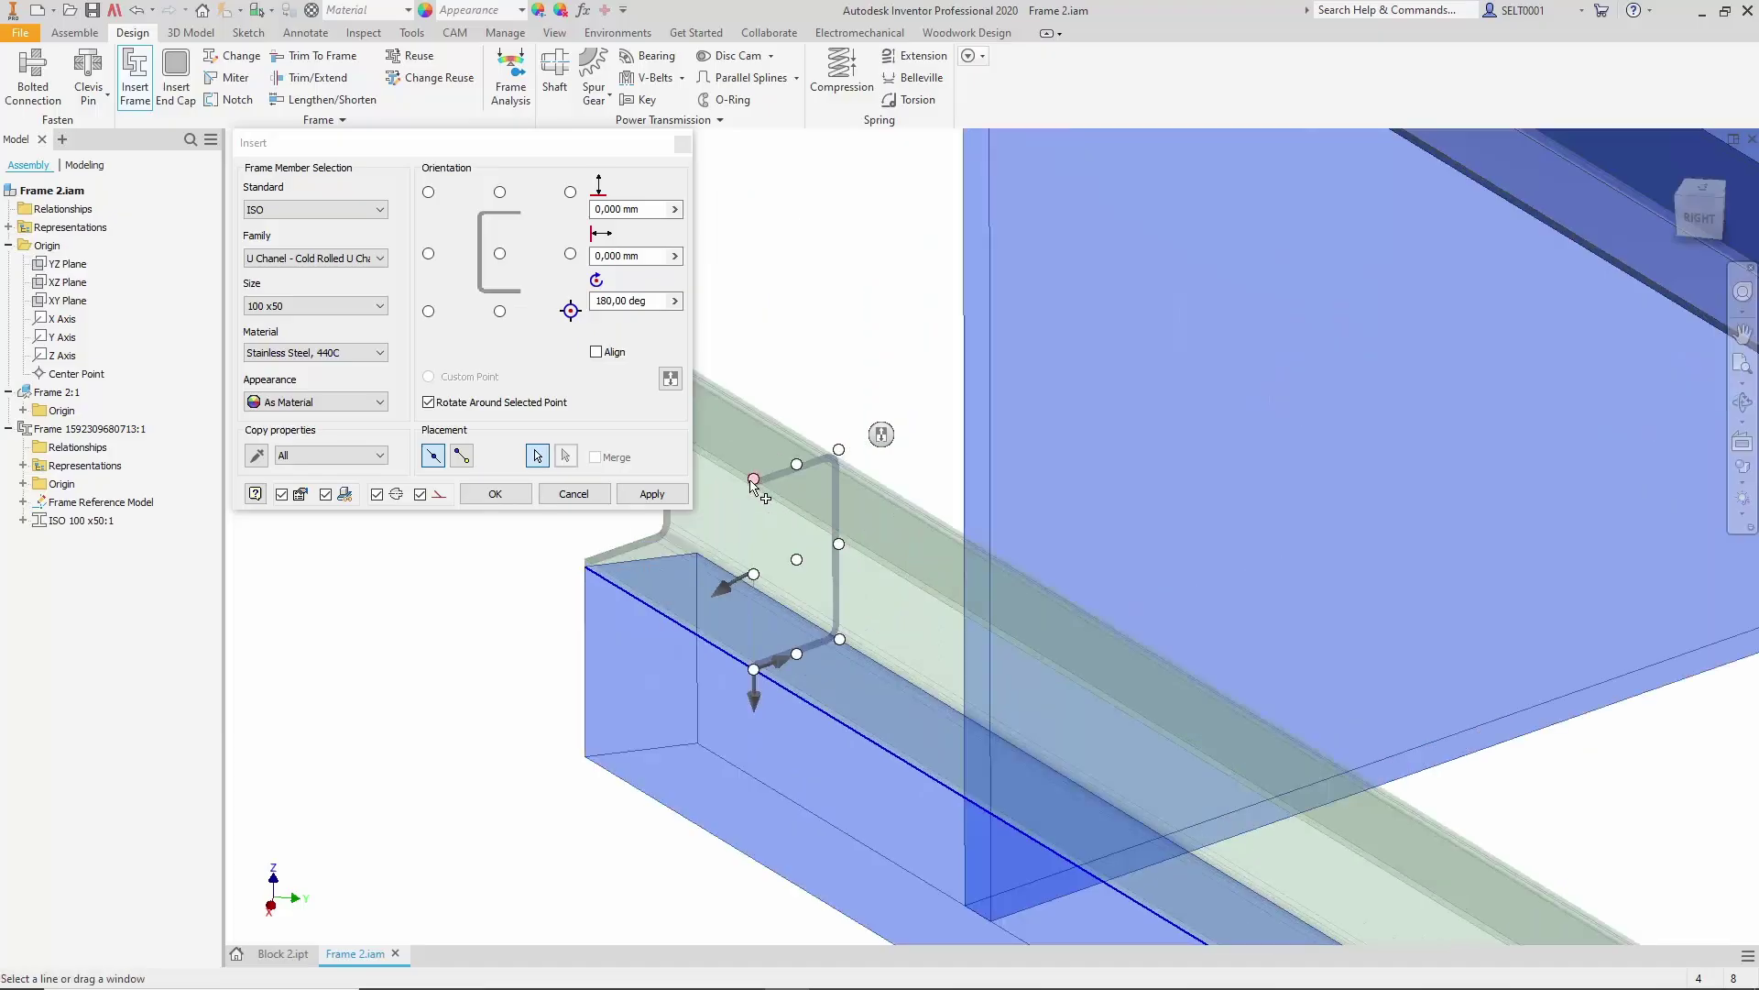
pyautogui.click(760, 483)
pyautogui.scroll(5, 792, 445)
pyautogui.click(651, 494)
pyautogui.click(742, 464)
# - Change the family to ISO 4019 (Rectangular), size 40x20x2, and insert a member along the right side panel's top edge with default naming
pyautogui.click(382, 259)
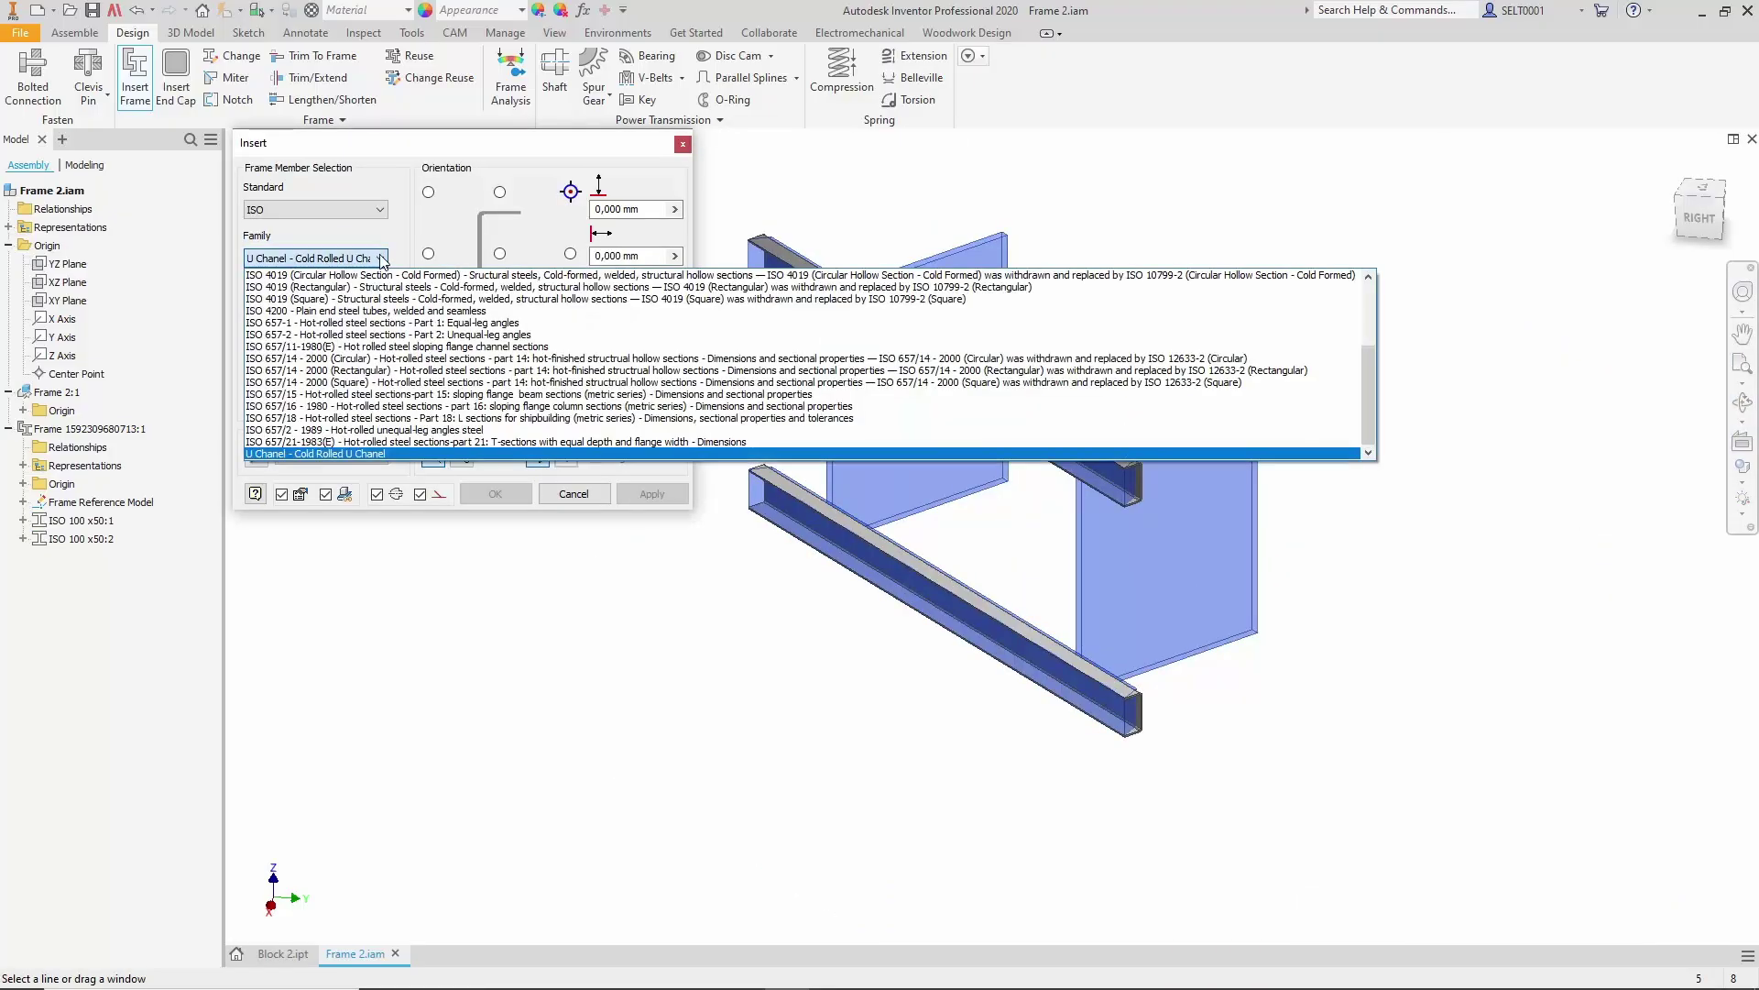
pyautogui.click(348, 286)
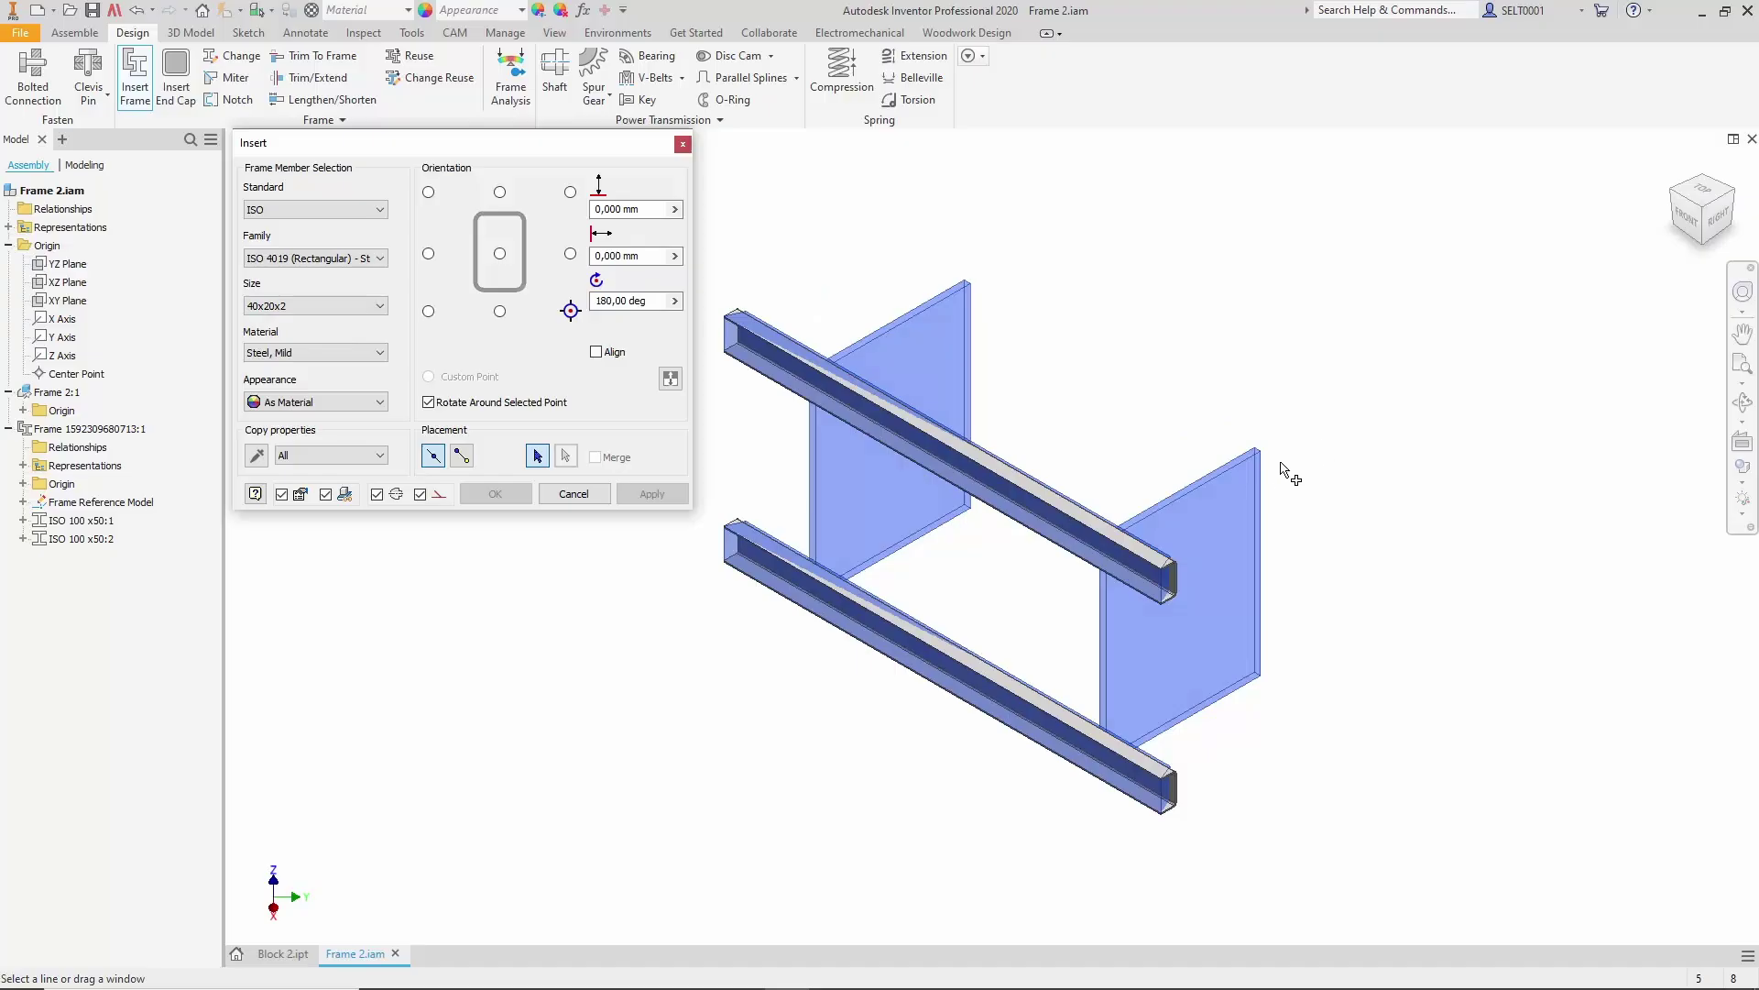
pyautogui.click(1217, 474)
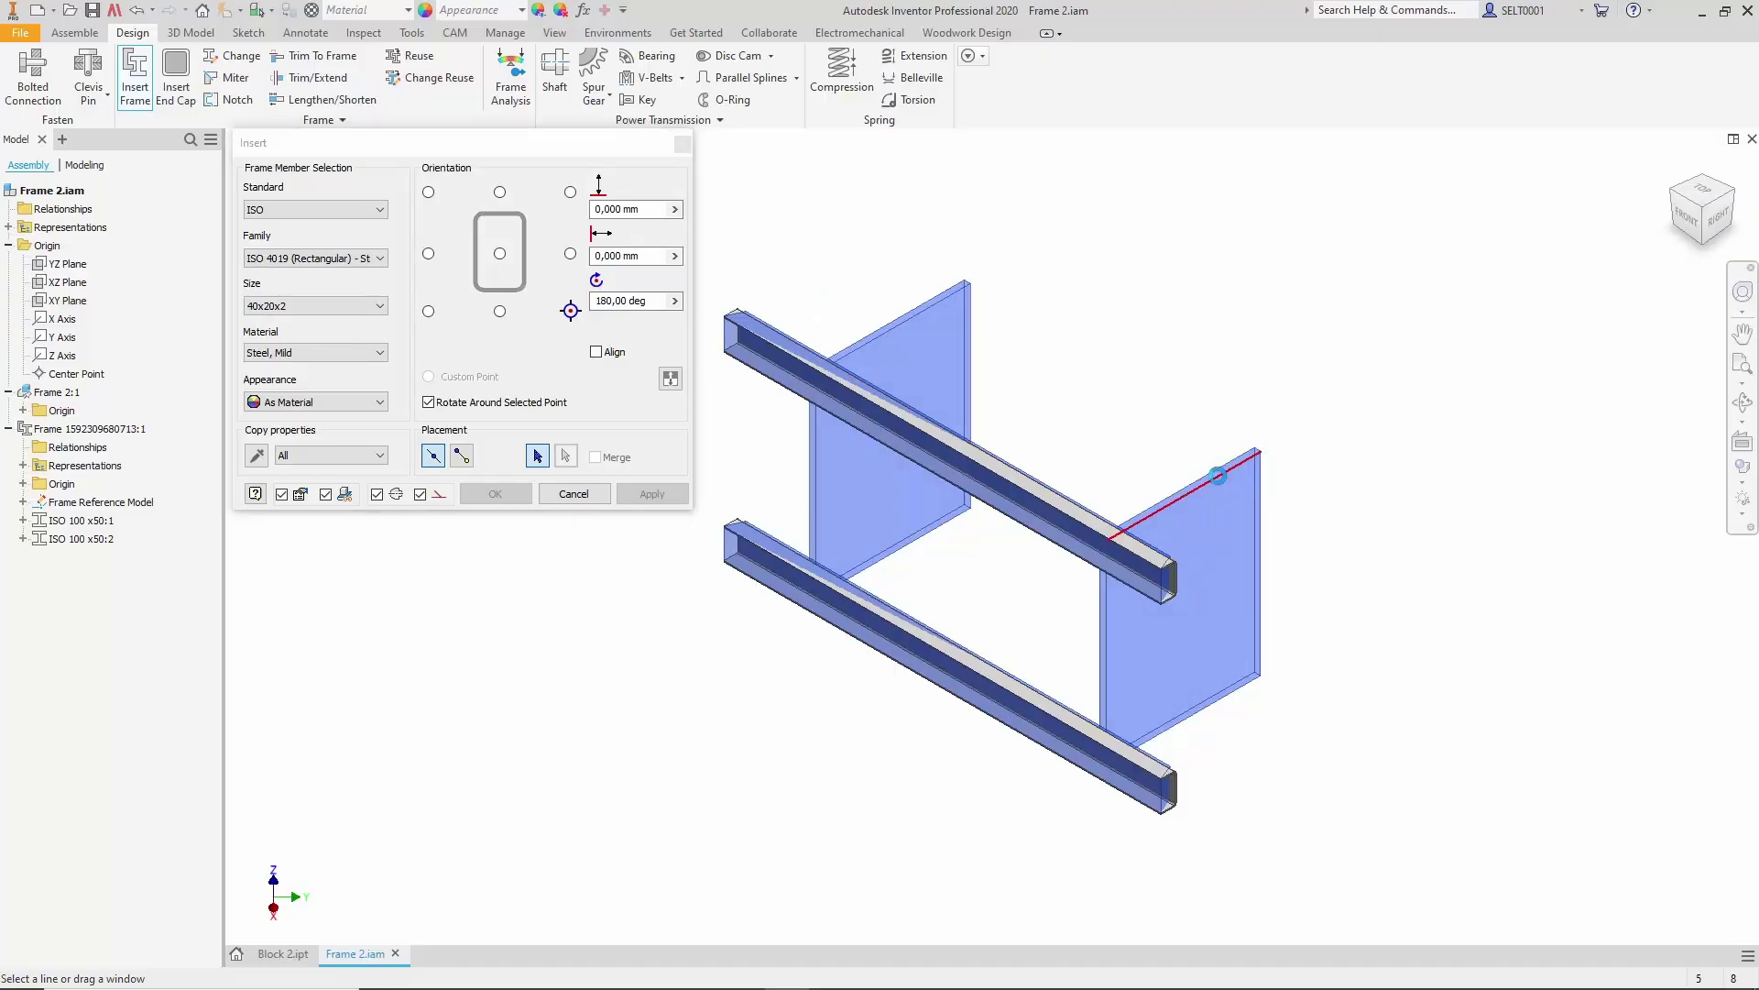
pyautogui.click(1218, 478)
pyautogui.scroll(5, 1191, 513)
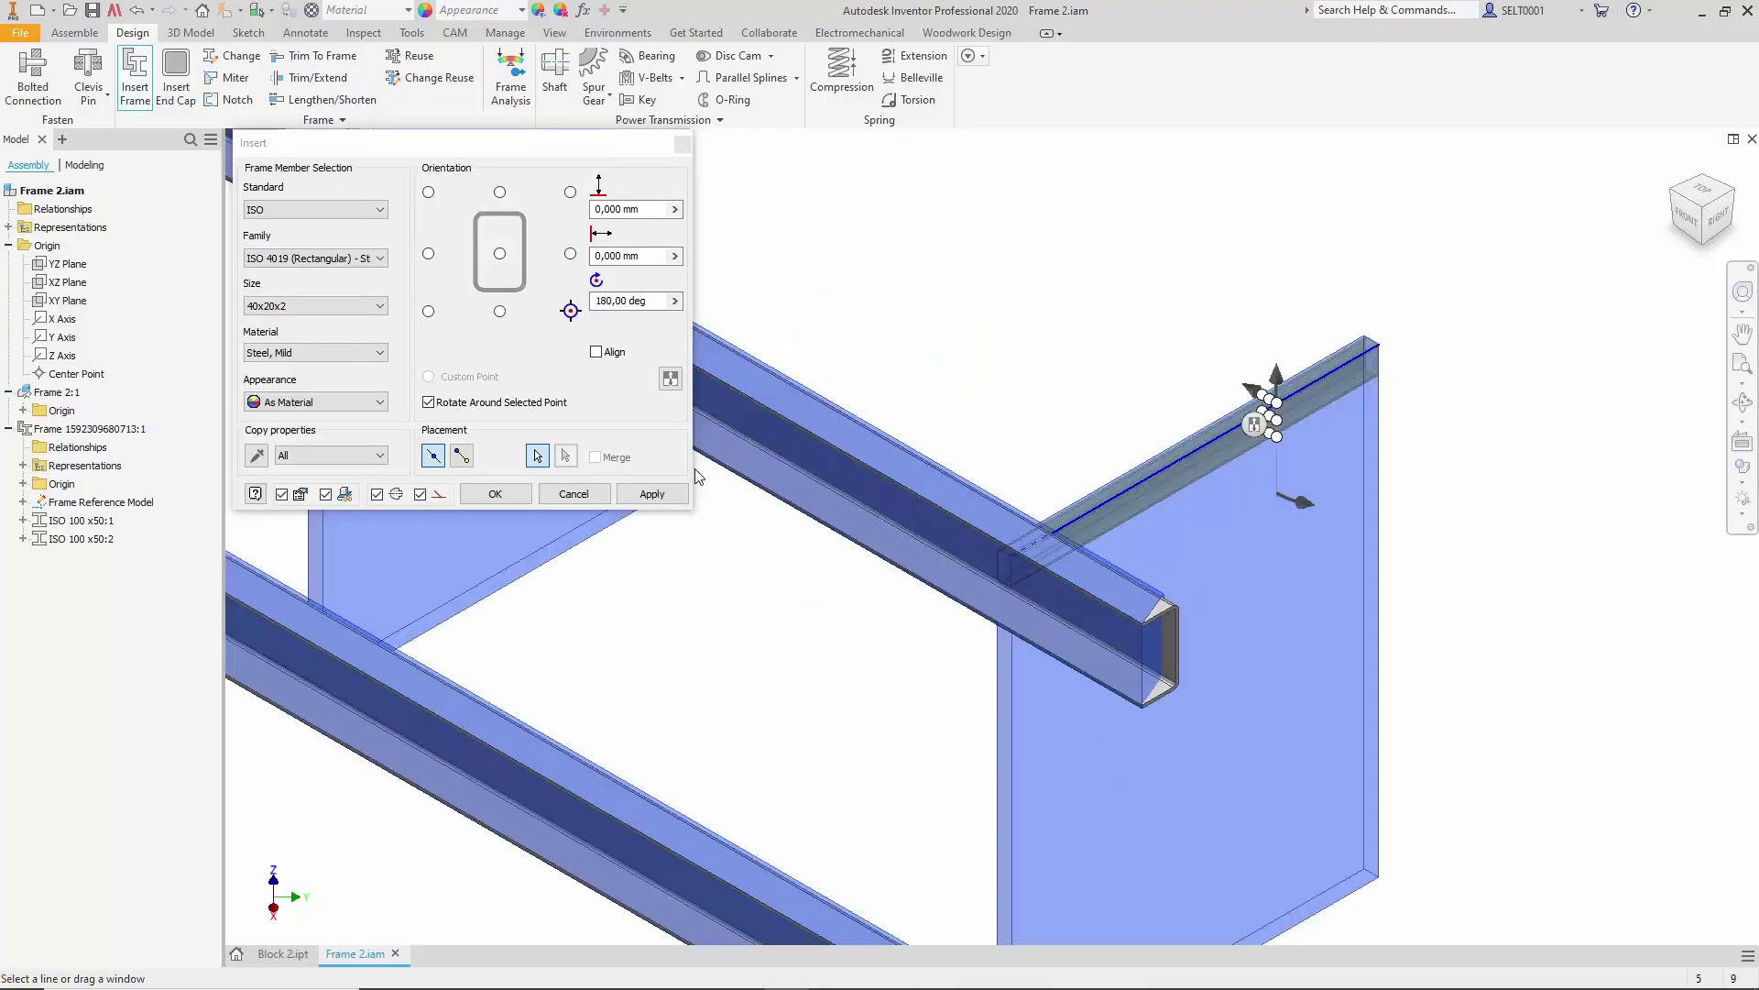
pyautogui.click(652, 493)
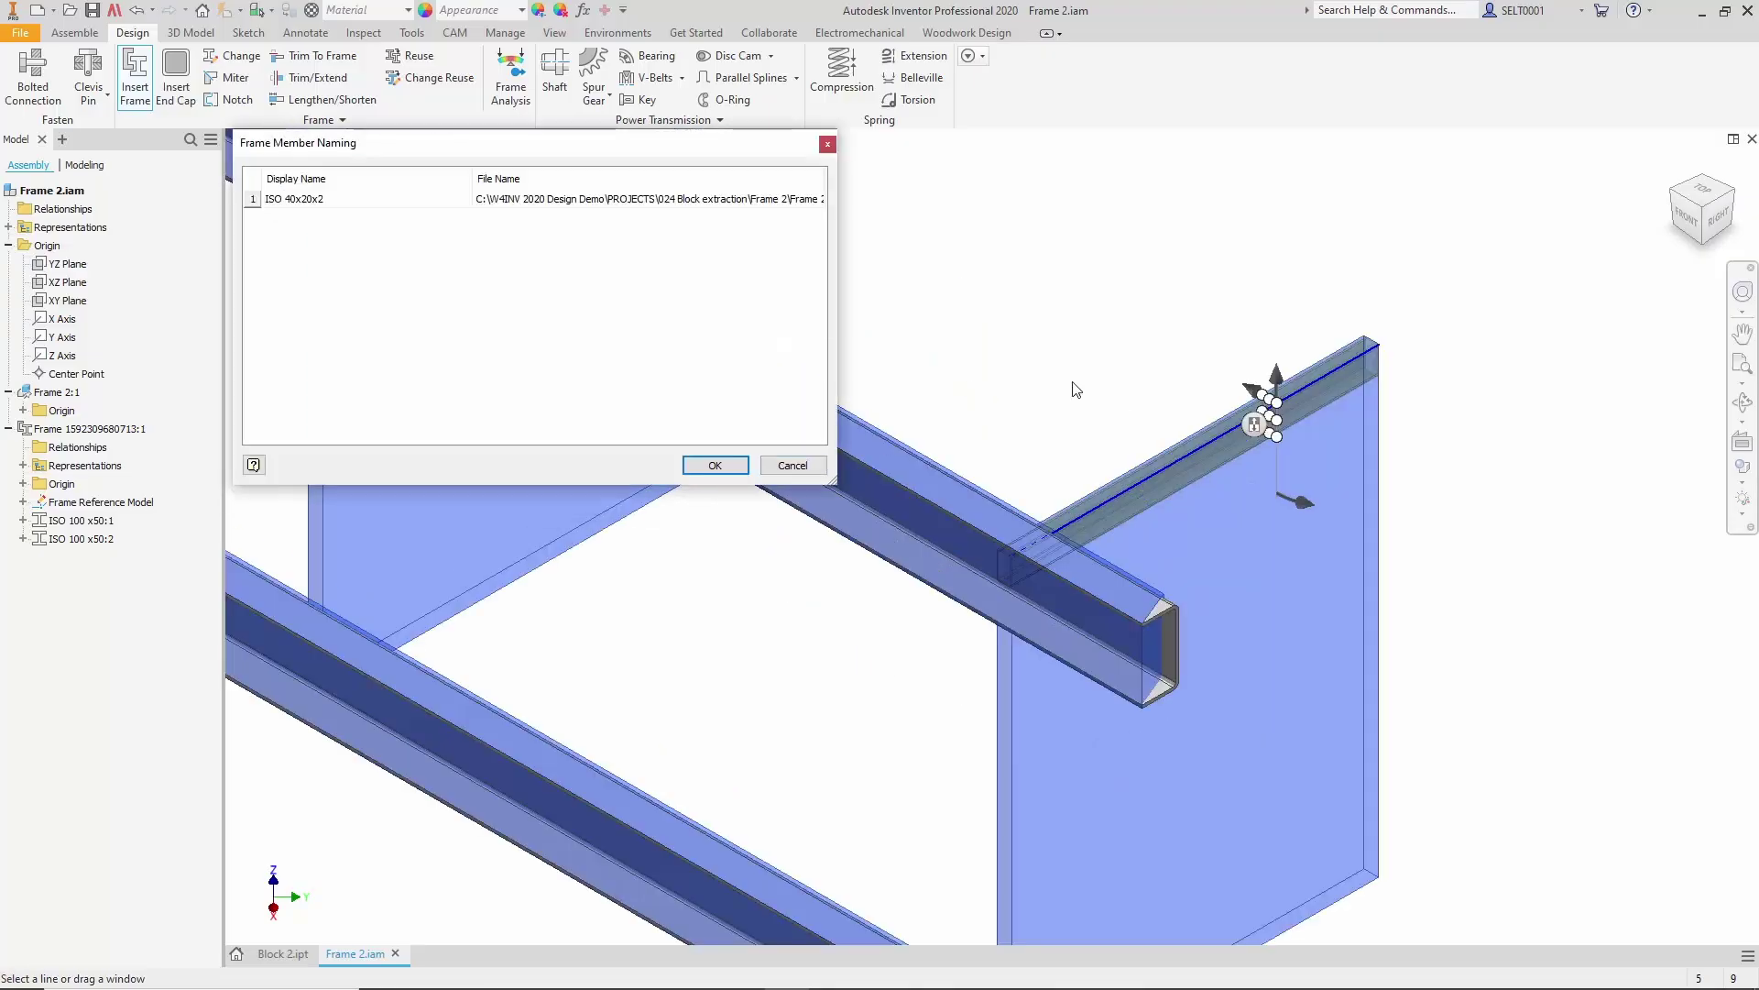
pyautogui.click(724, 467)
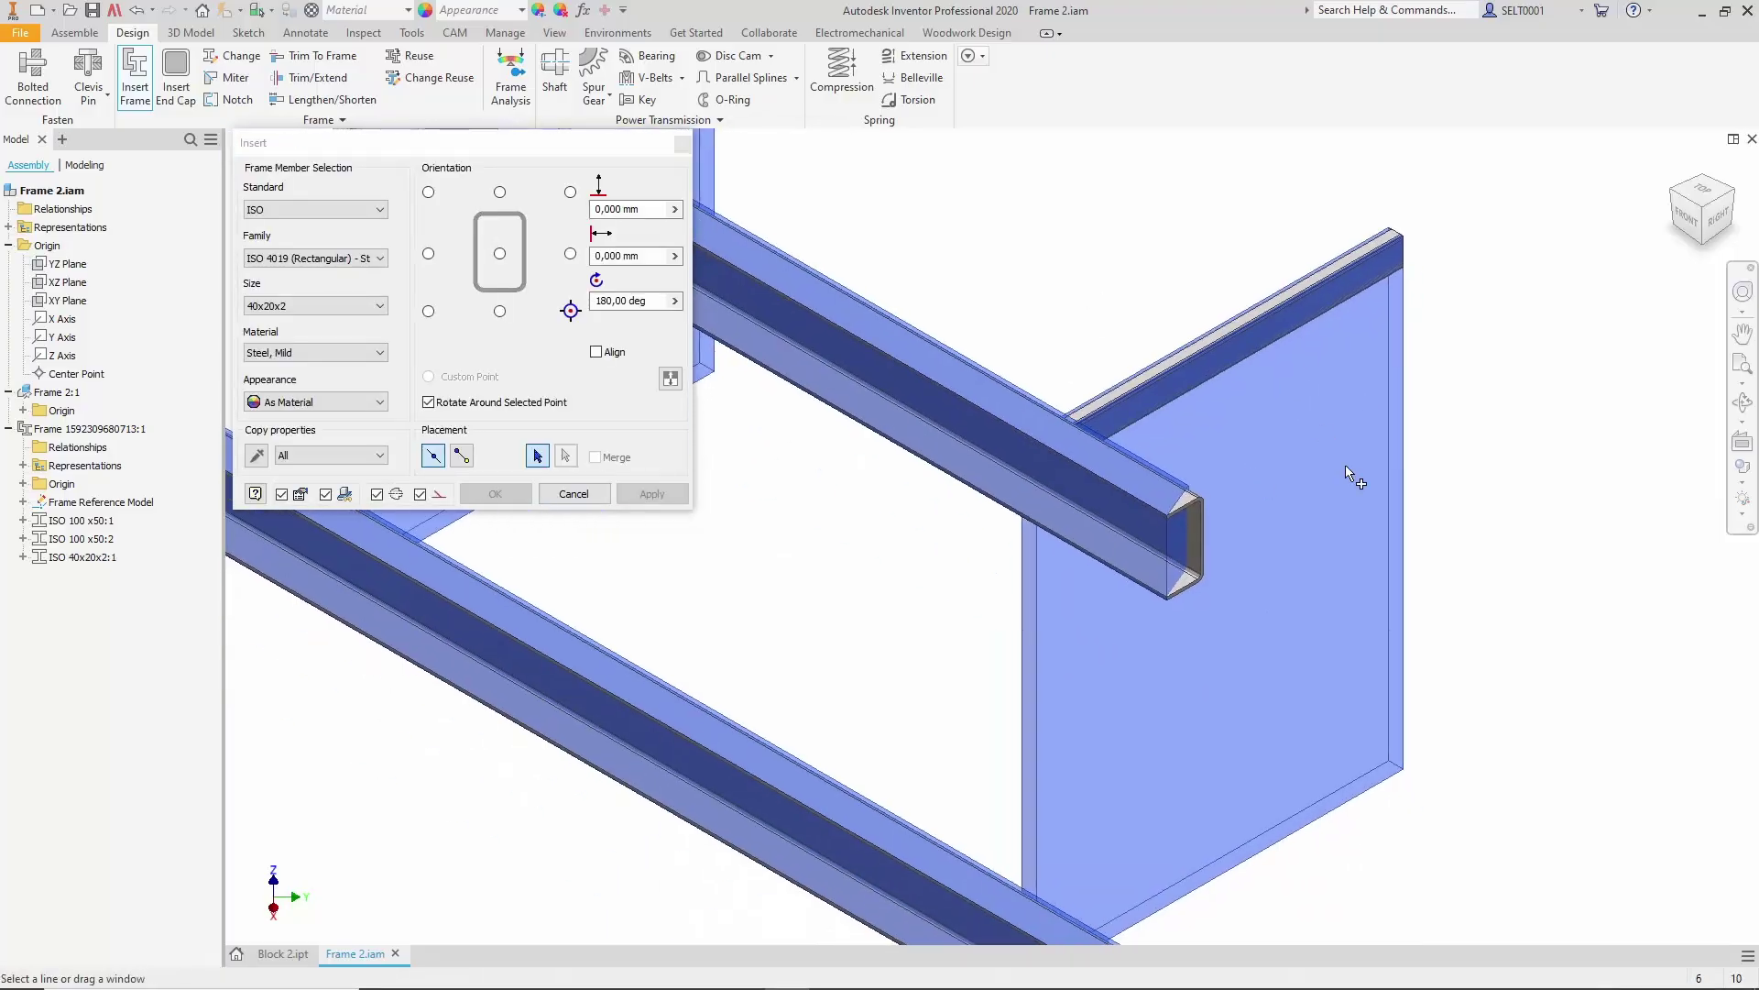
# - Insert 40x20x2 members along the right side panel's rear vertical edge and bottom edge, keeping the default names
pyautogui.click(1395, 366)
pyautogui.scroll(5, 1388, 366)
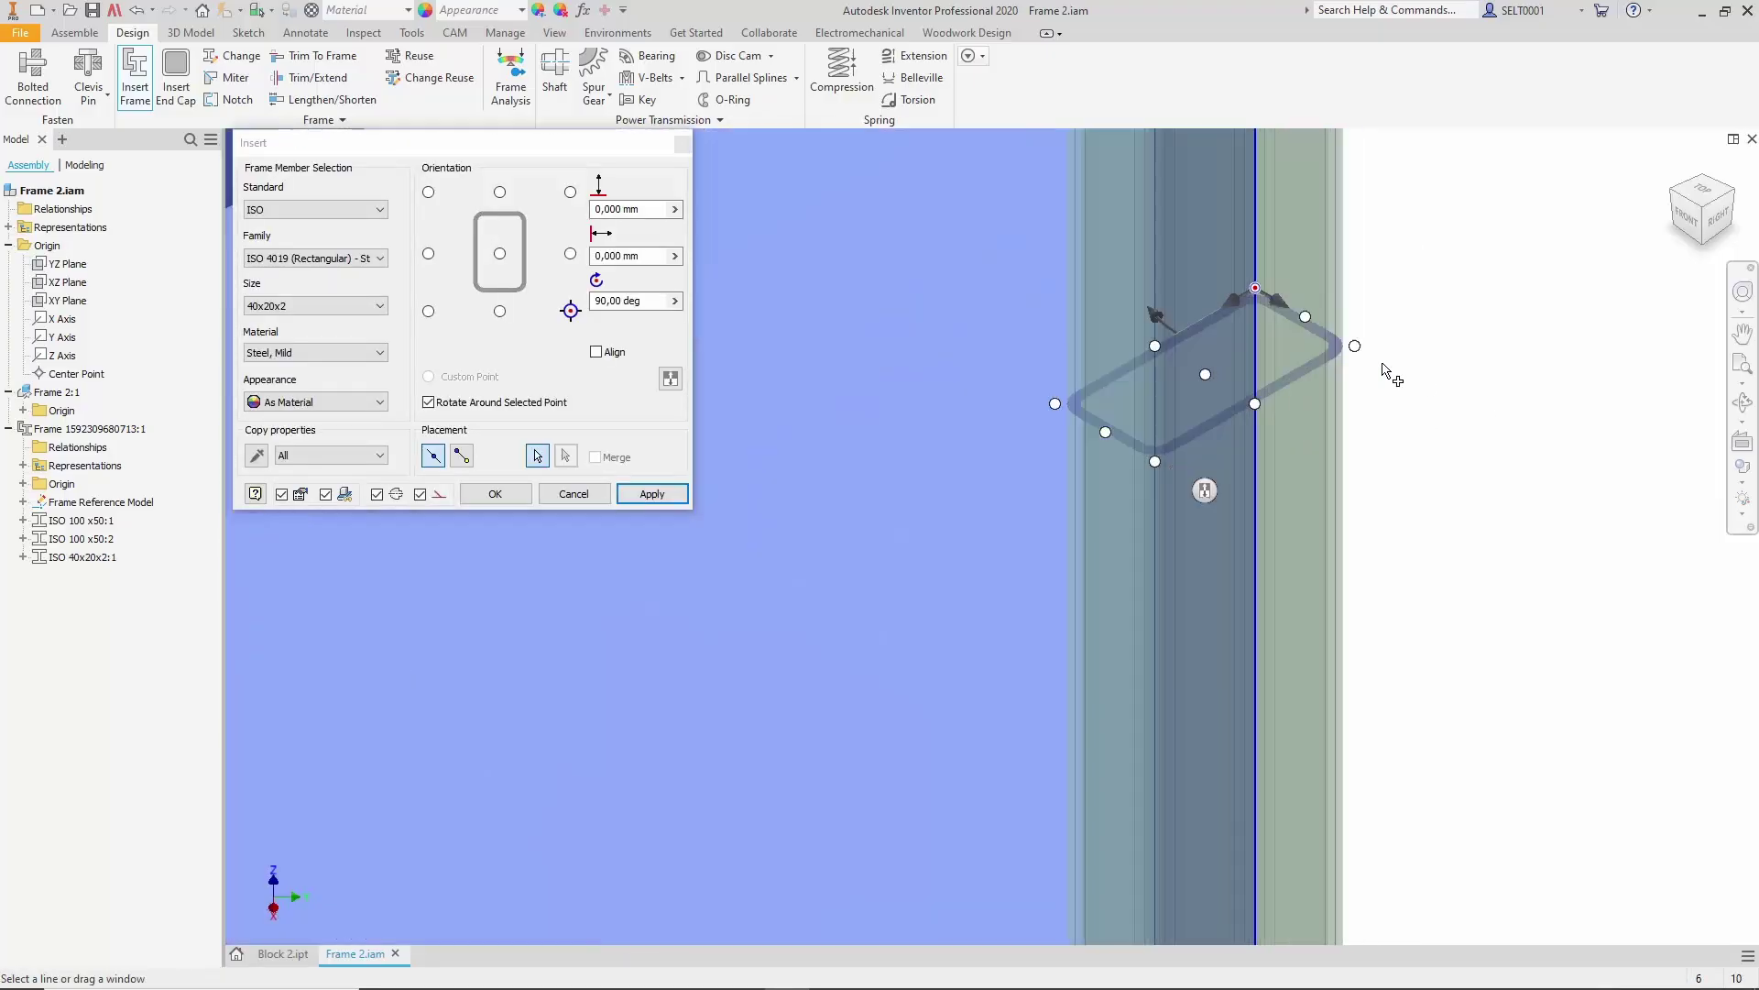
pyautogui.scroll(-5, 1384, 371)
pyautogui.click(652, 494)
pyautogui.click(720, 464)
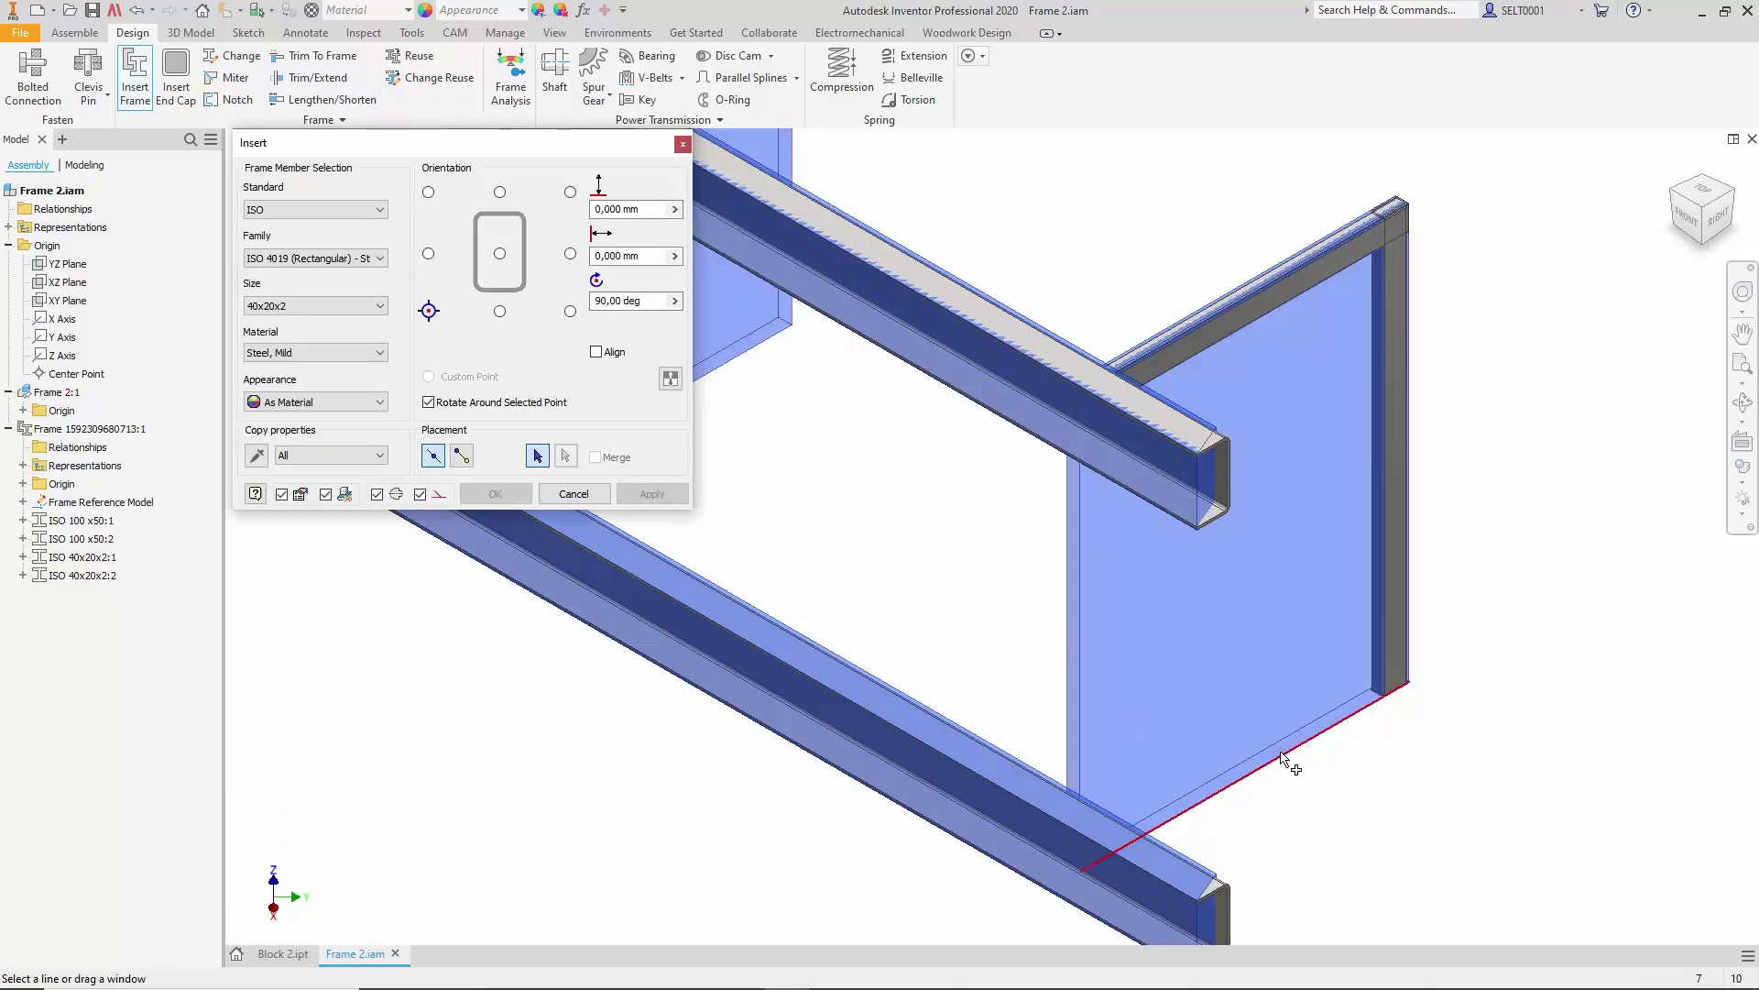
pyautogui.click(1281, 758)
pyautogui.click(652, 494)
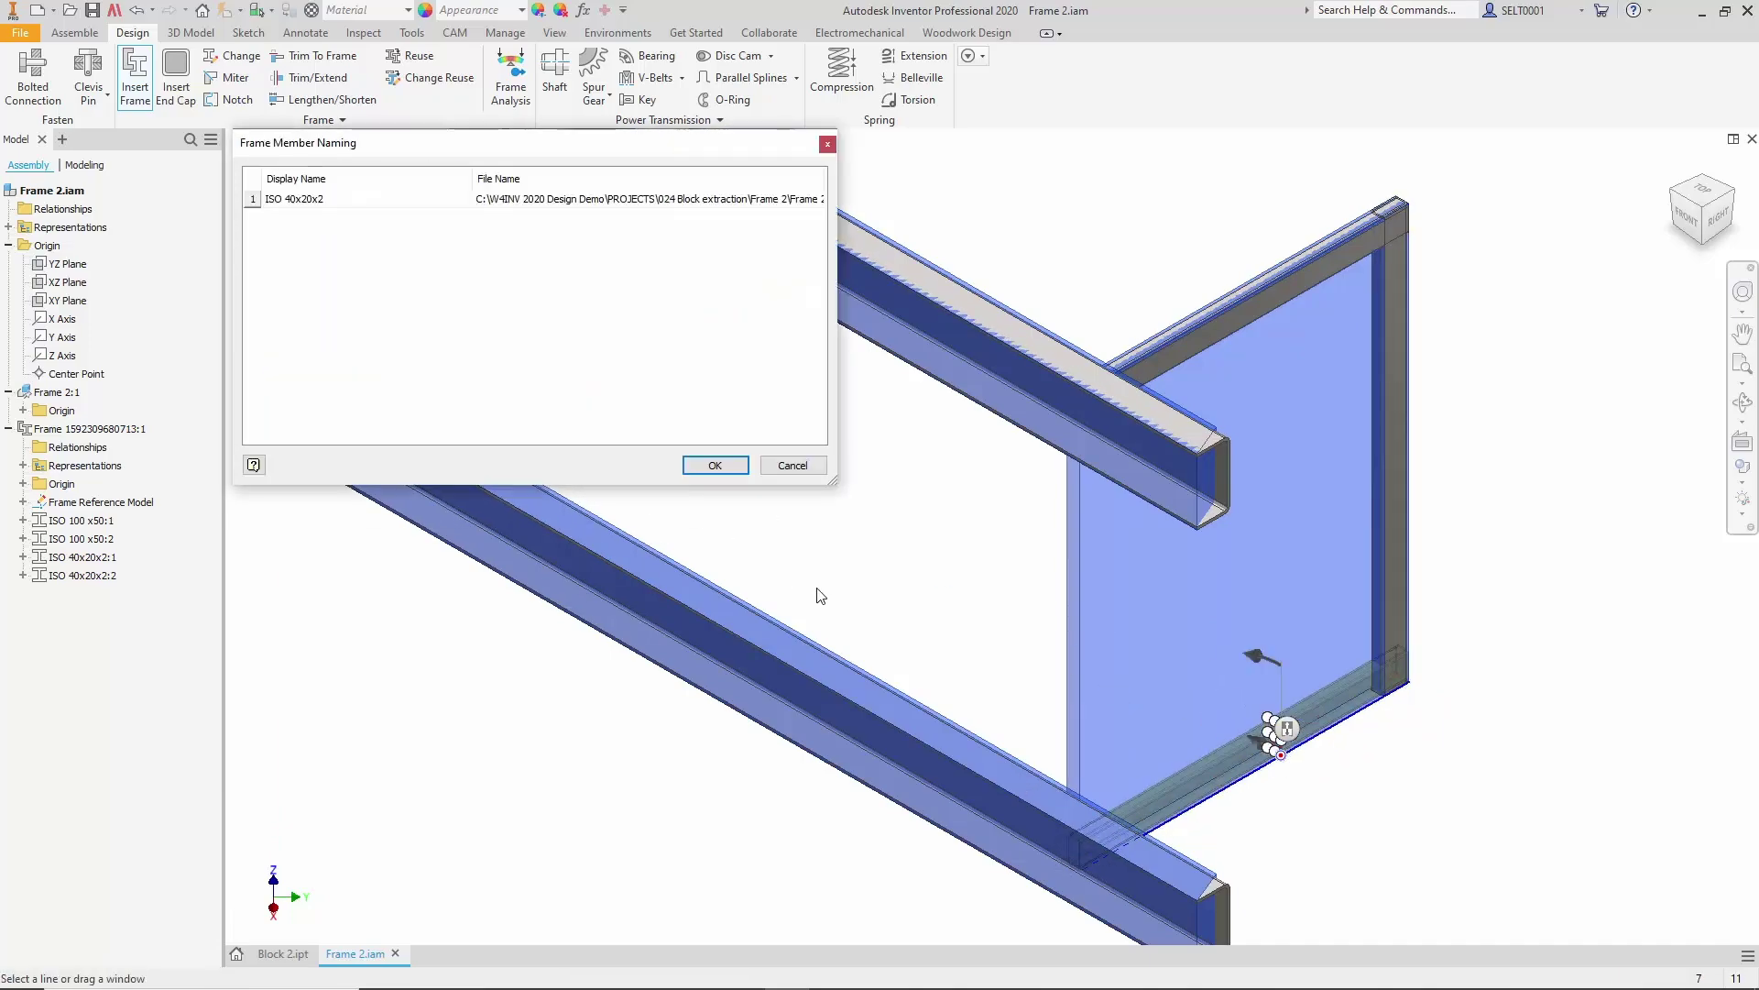
pyautogui.press('Return')
# - Insert a 40x20x2 member along the right side panel's front vertical edge, fitted inside the panel outline
pyautogui.click(1079, 609)
pyautogui.moveTo(1115, 613); pyautogui.dragTo(1168, 591)
pyautogui.scroll(5, 1133, 596)
pyautogui.click(1021, 536)
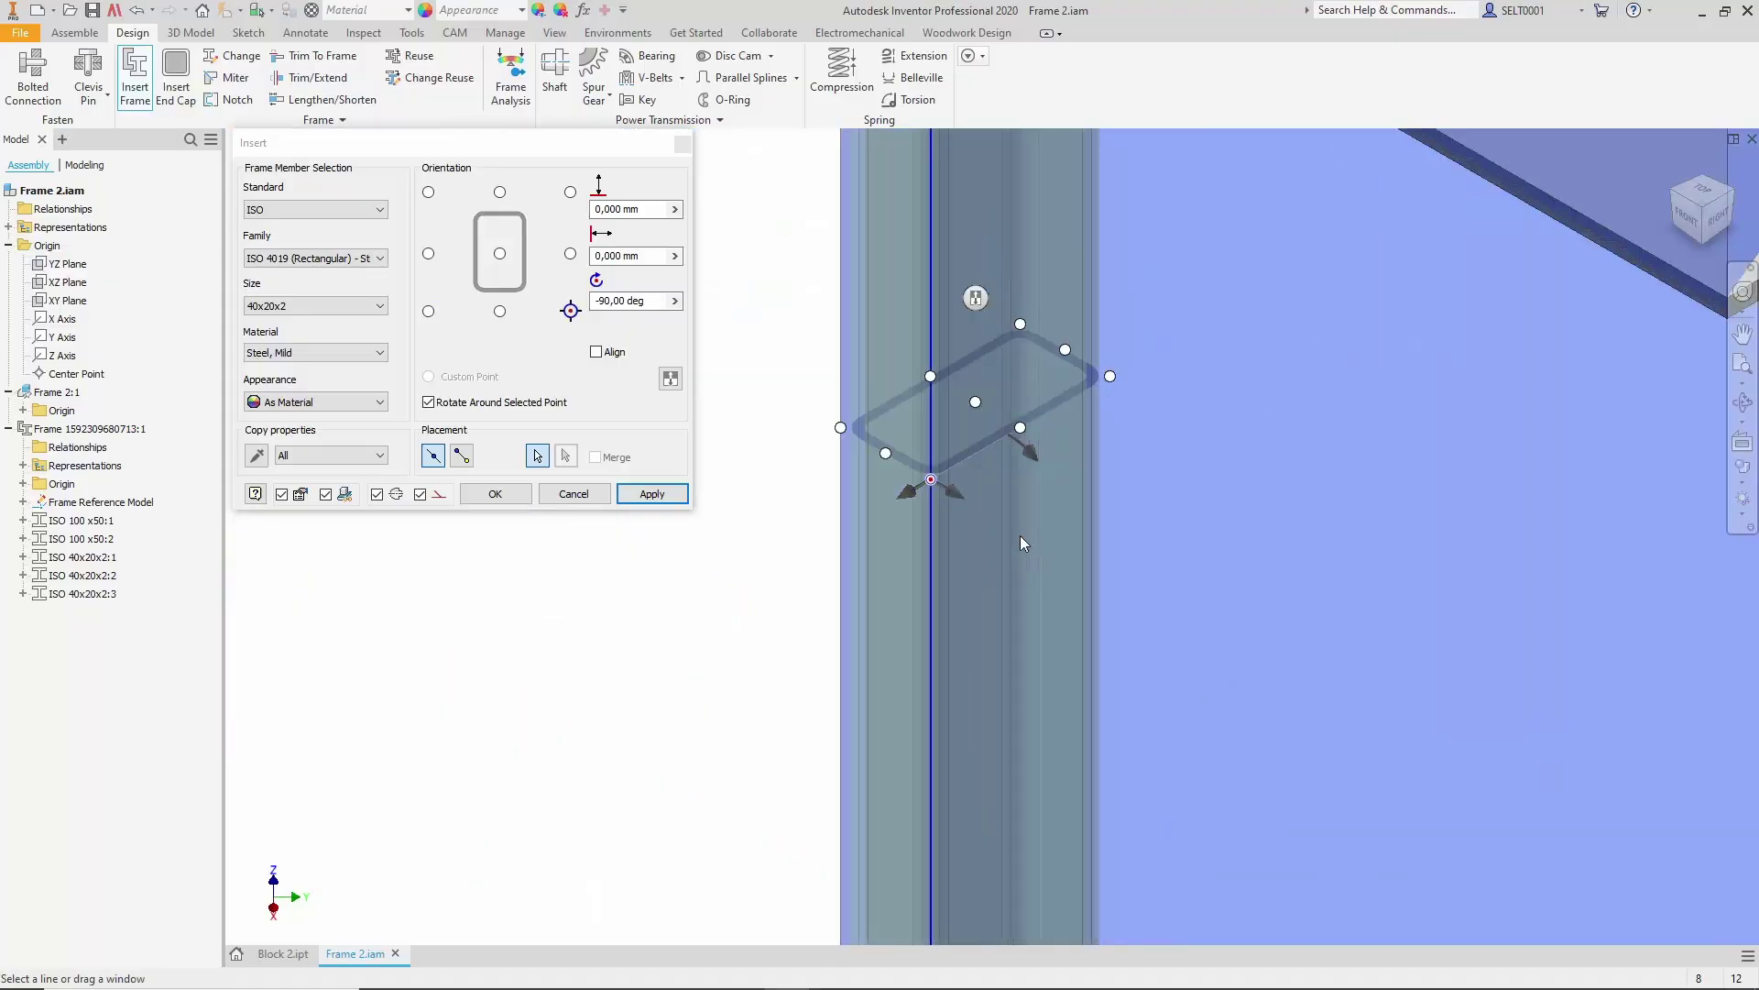
pyautogui.scroll(-6, 1023, 542)
pyautogui.press('Return')
pyautogui.press('Return')
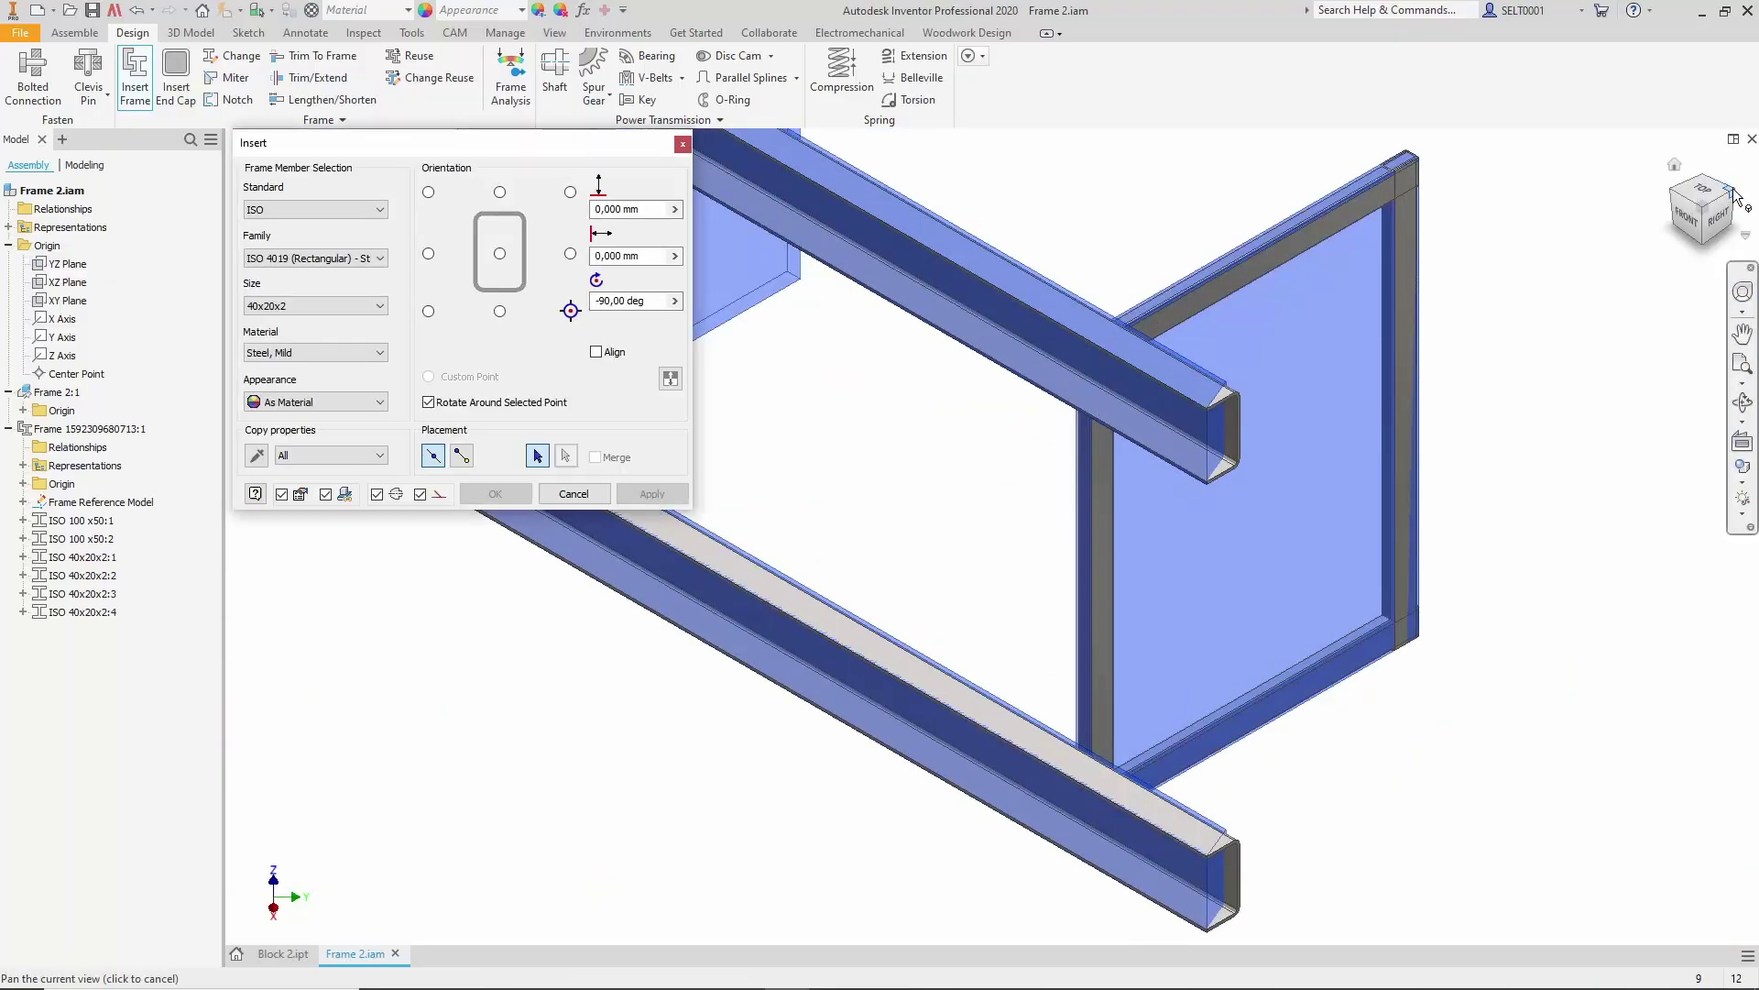
# - Insert 40x20x2 members along the top edge and rear vertical edge of the left side panel
pyautogui.click(1734, 192)
pyautogui.scroll(3, 1063, 394)
pyautogui.click(1063, 394)
pyautogui.scroll(5, 1099, 344)
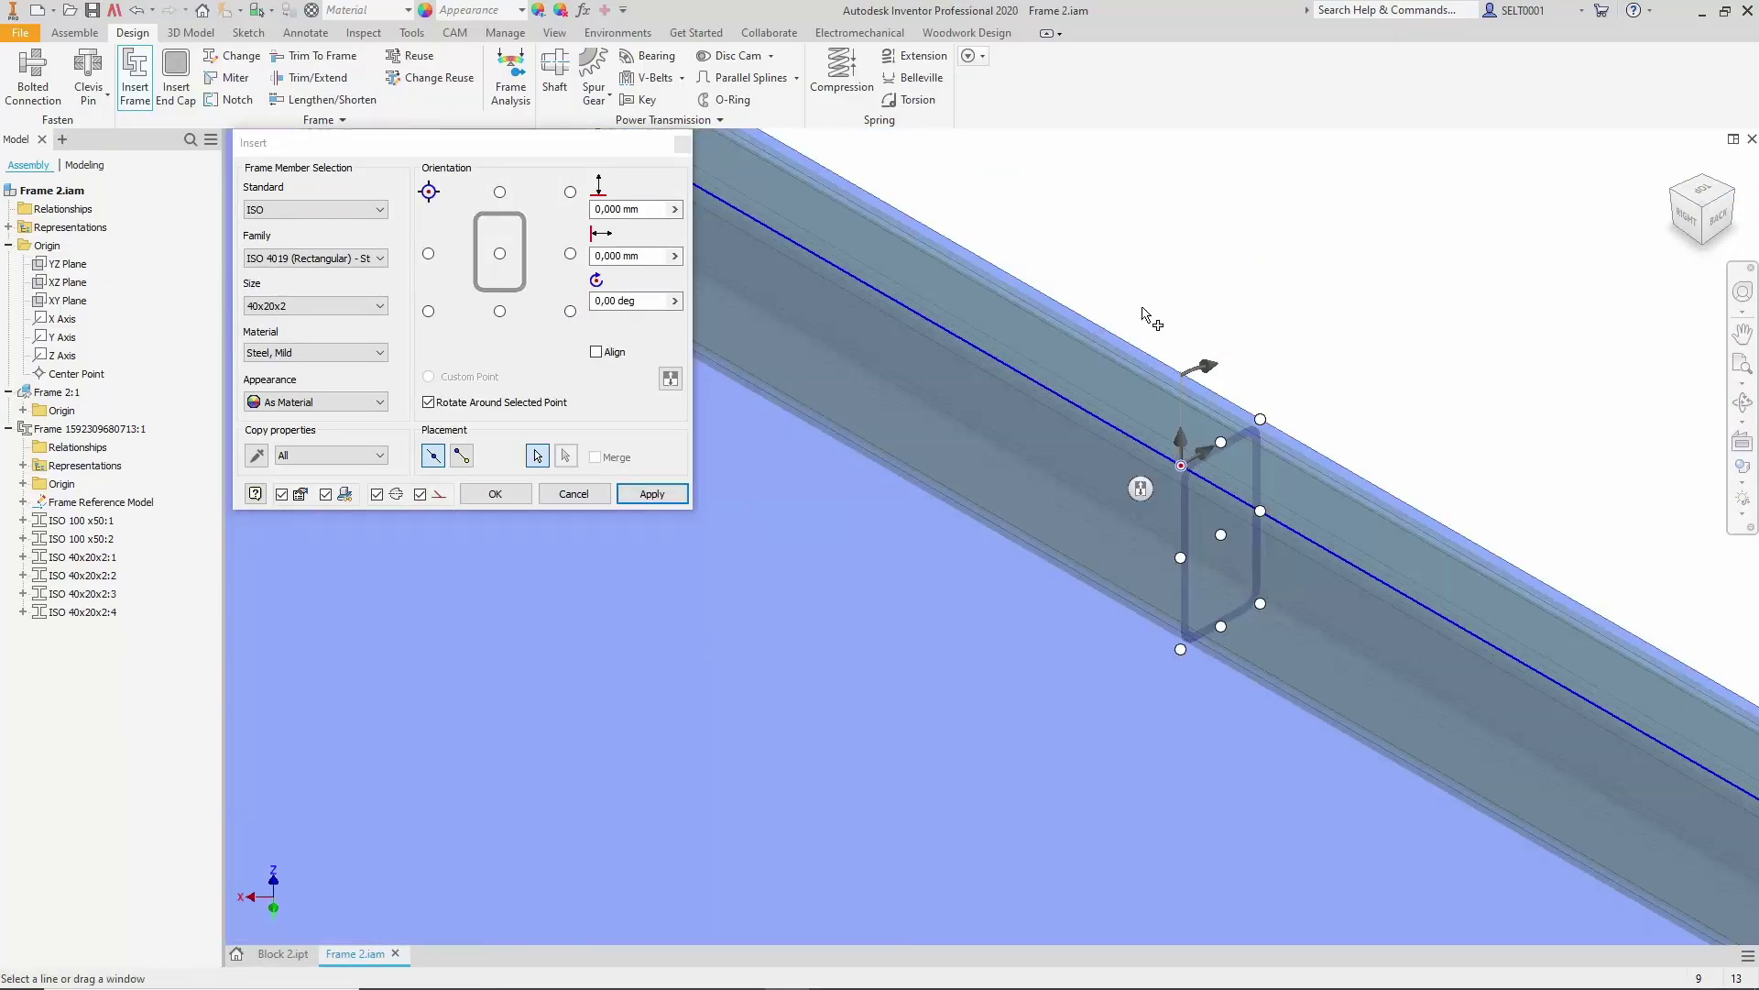
pyautogui.scroll(-6, 1108, 339)
pyautogui.click(1179, 412)
pyautogui.press('Return')
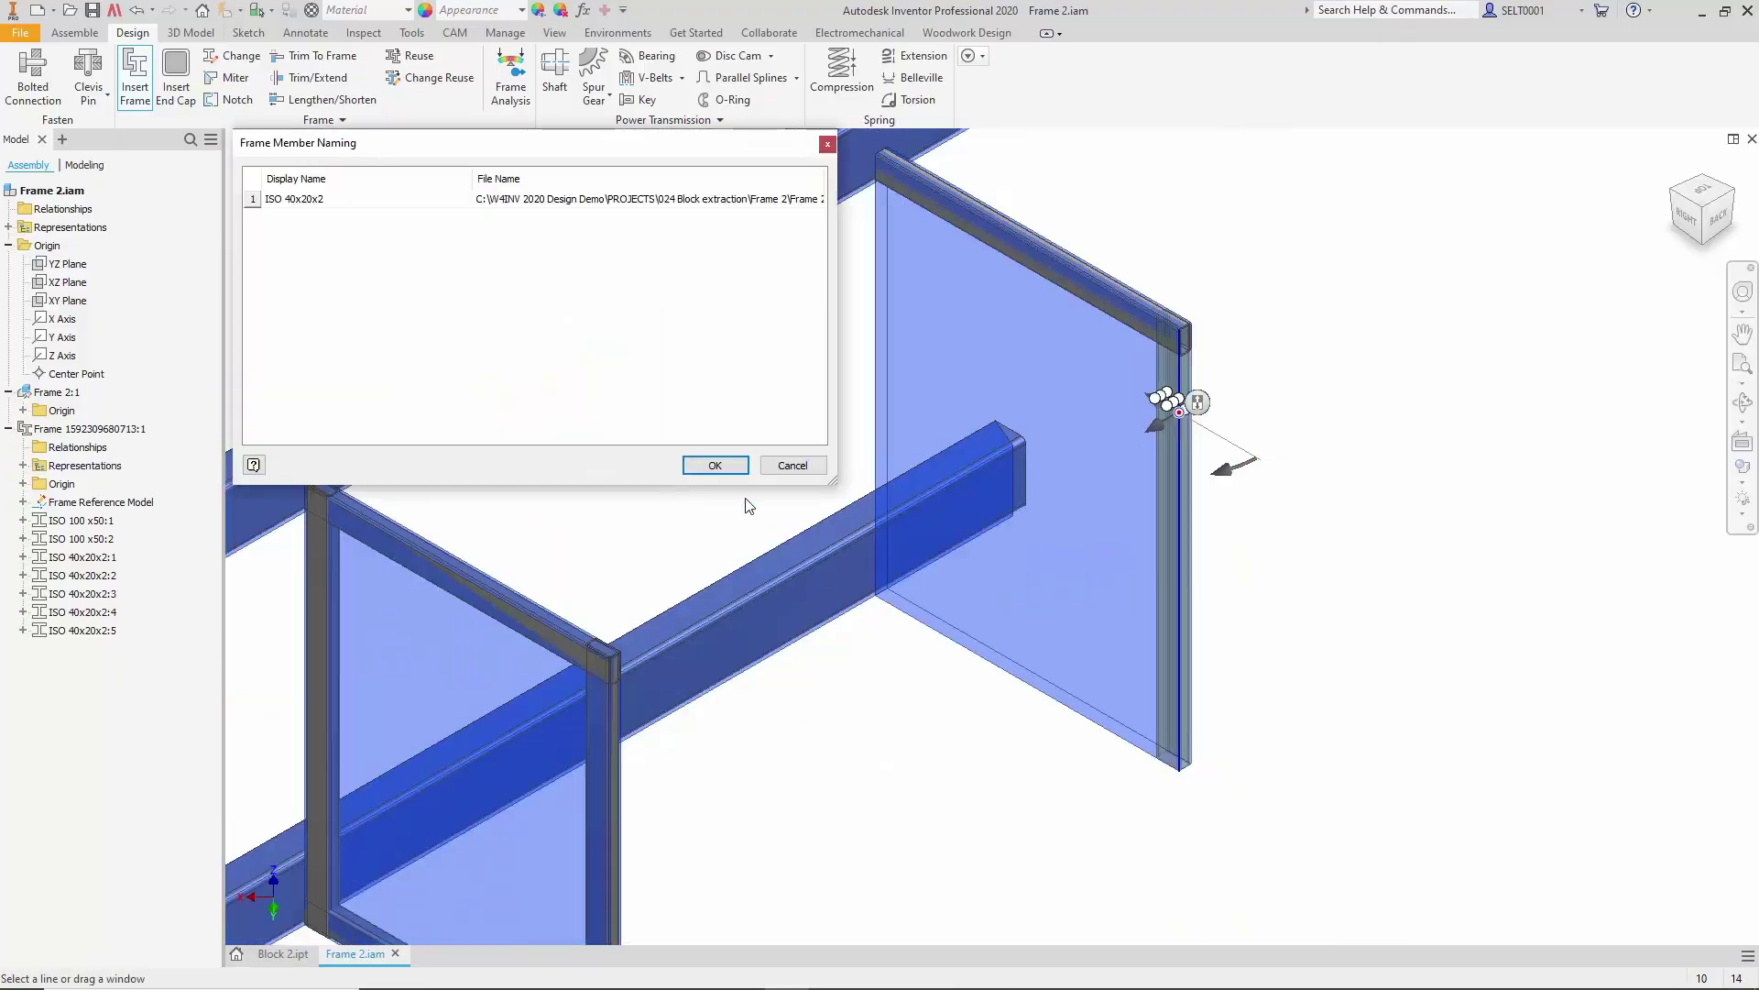
pyautogui.press('Return')
# - Insert a 40x20x2 member along the bottom edge of the left side panel with the default name
pyautogui.click(987, 660)
pyautogui.moveTo(915, 732); pyautogui.dragTo(1037, 800)
pyautogui.scroll(5, 990, 662)
pyautogui.click(921, 698)
pyautogui.press('Return')
pyautogui.press('Return')
pyautogui.scroll(-6, 1097, 734)
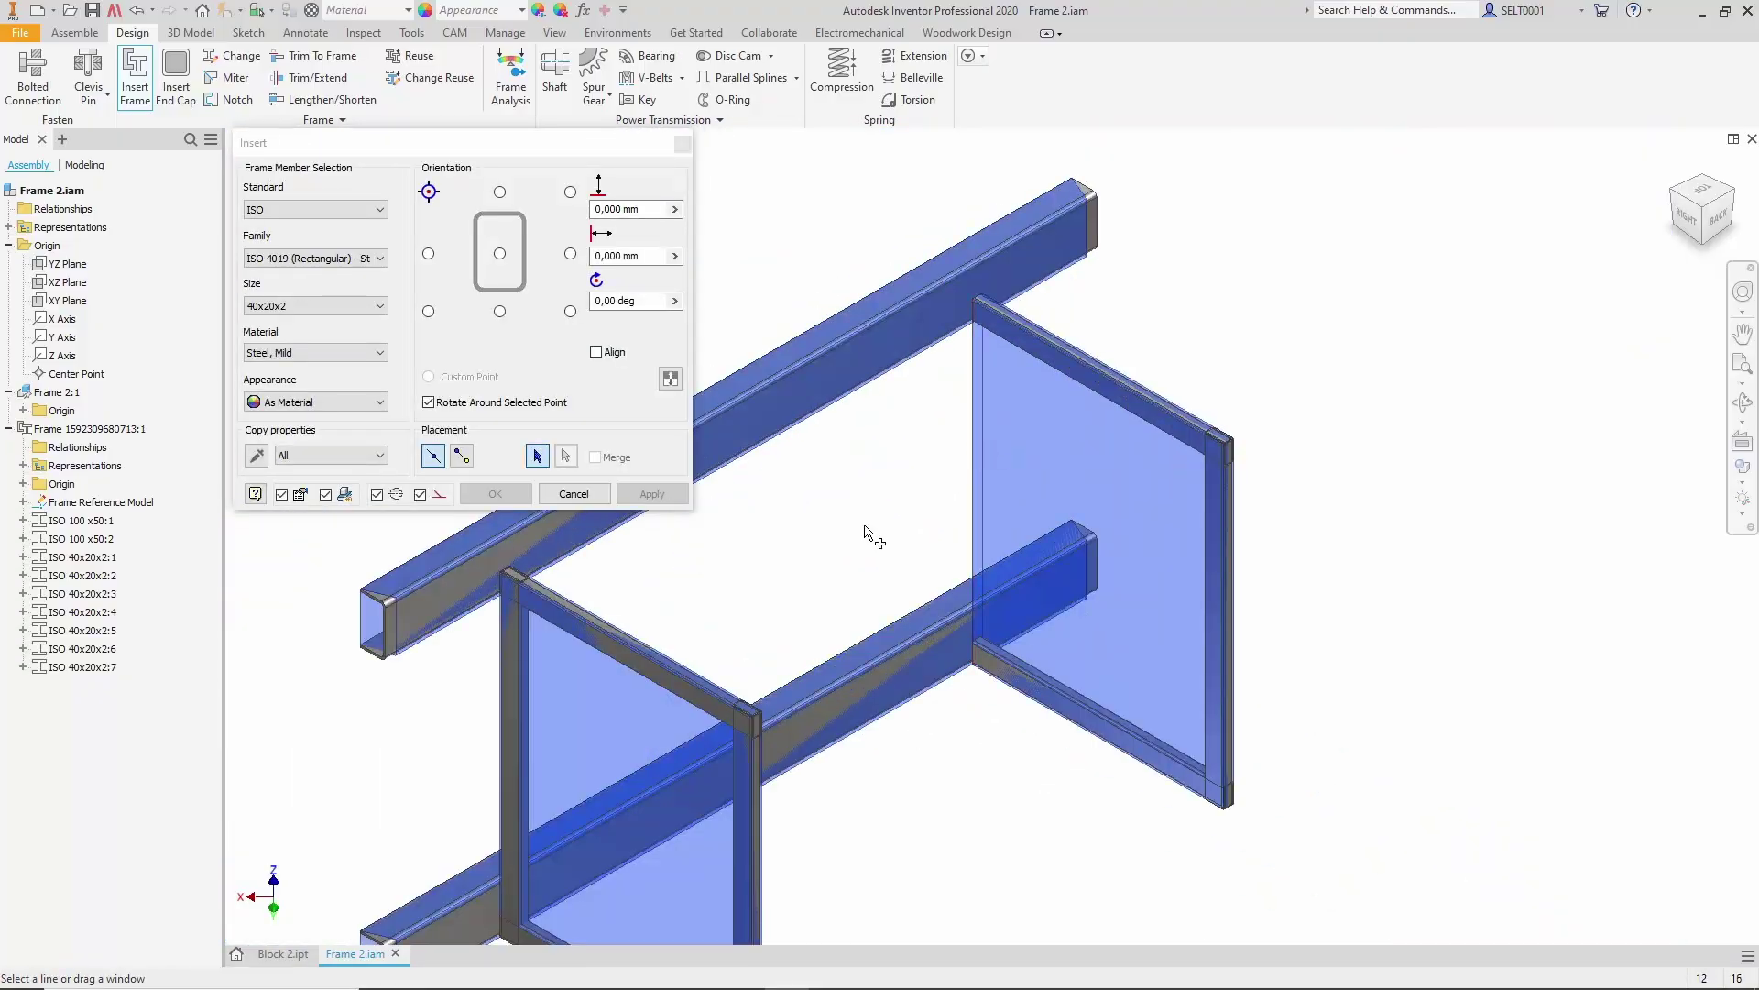
# - Insert the last 40x20x2 member along the left side panel's front vertical edge and finish inserting frame members
pyautogui.click(975, 456)
pyautogui.scroll(3, 970, 412)
pyautogui.click(919, 458)
pyautogui.press('Return')
pyautogui.press('Return')
pyautogui.press('Escape')
# - Hide the Frame 2 skeleton part so only the frame members show
pyautogui.scroll(-7, 935, 323)
pyautogui.moveTo(879, 374); pyautogui.dragTo(946, 394, button='middle')
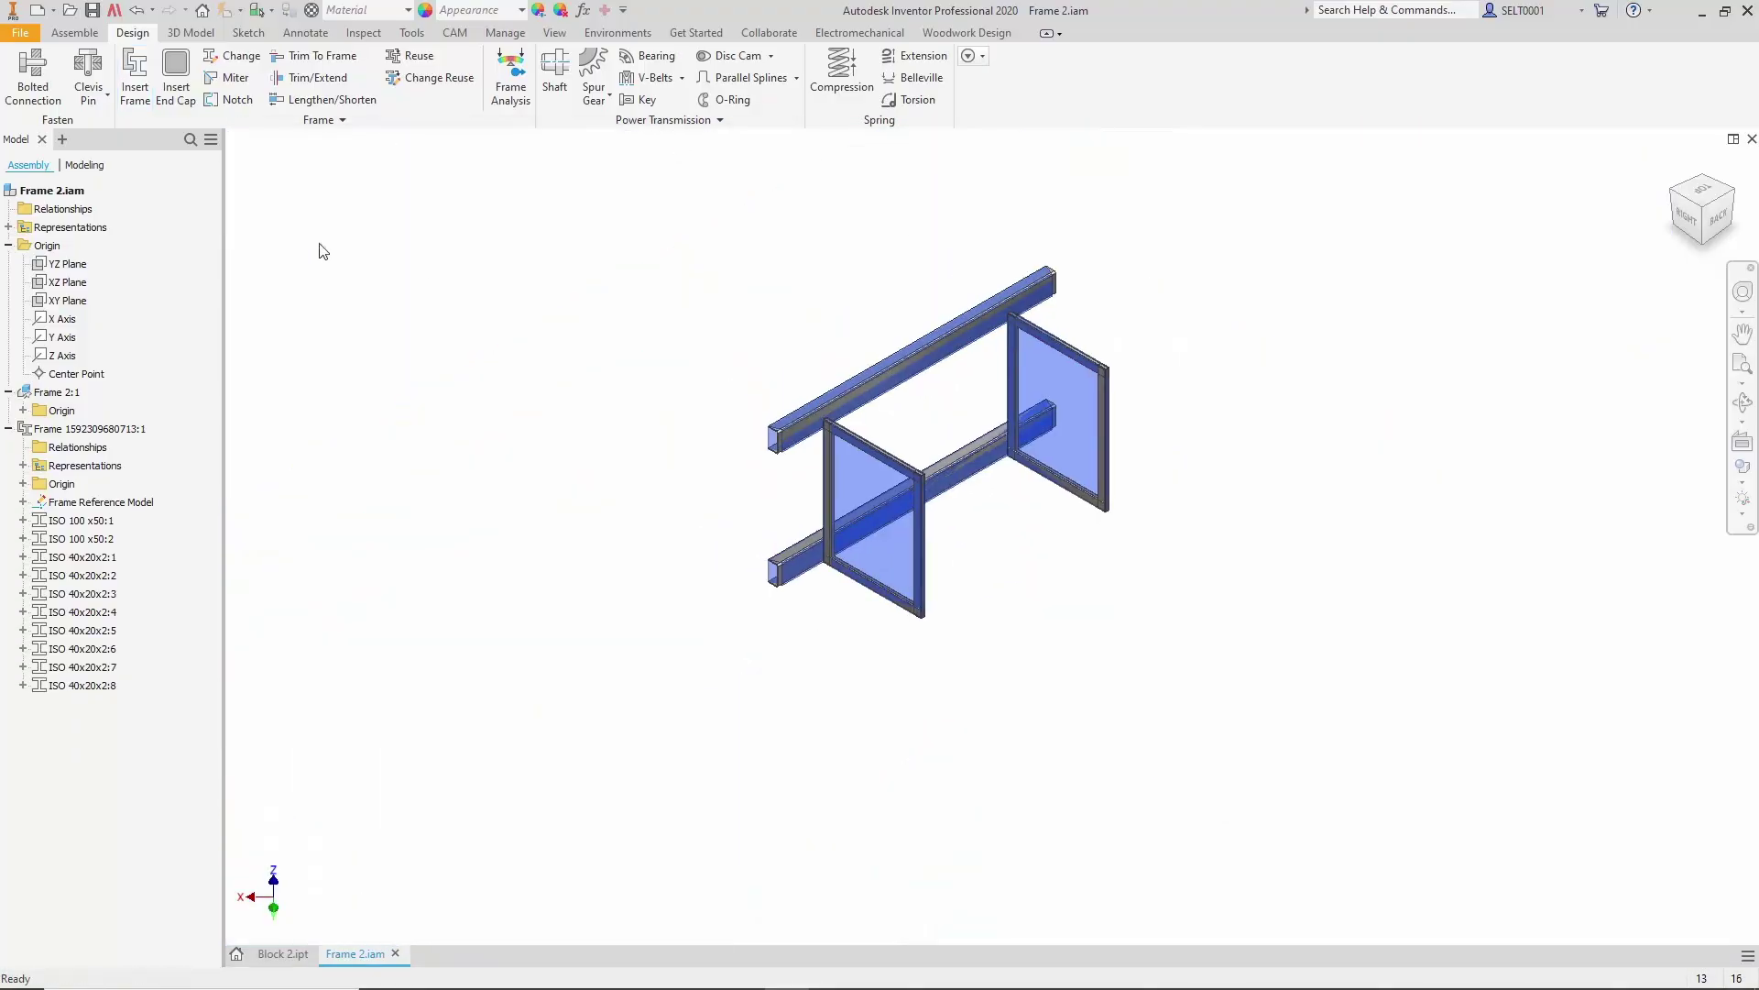
pyautogui.click(58, 393)
pyautogui.rightClick(58, 392)
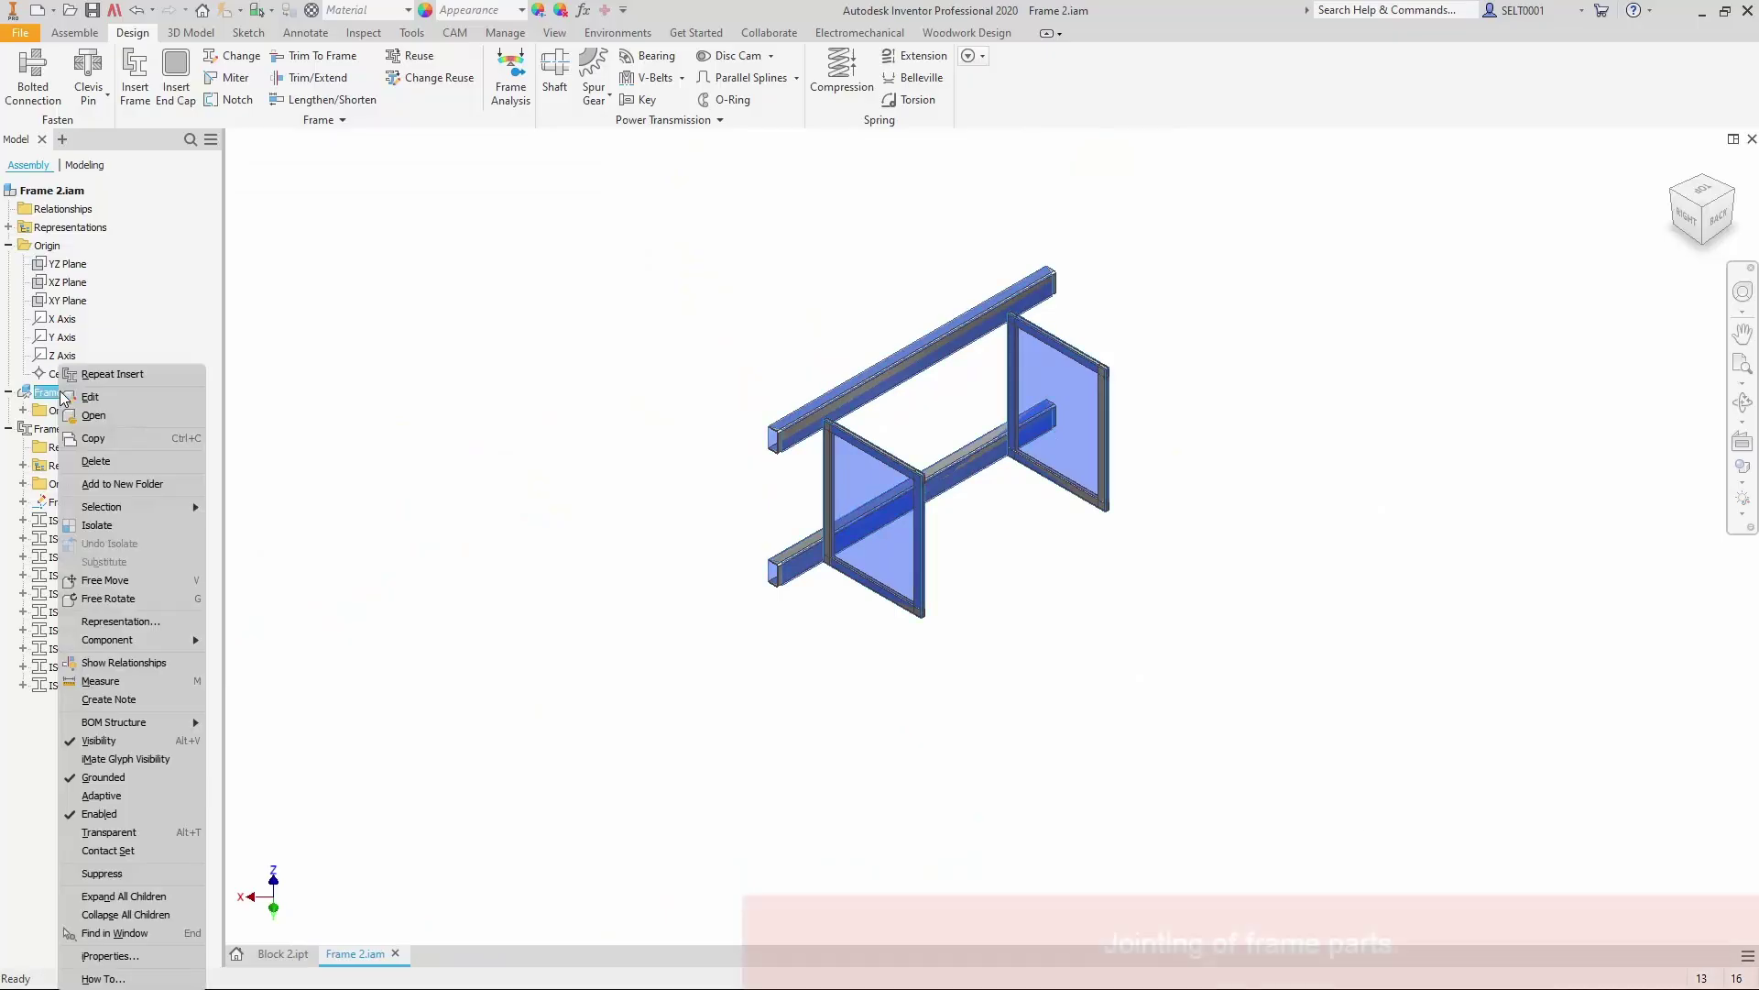
pyautogui.click(122, 742)
# - Miter the rear upper and rear lower corners of the right side frame with a 0 mm offset
pyautogui.moveTo(655, 441); pyautogui.dragTo(485, 415, button='middle')
pyautogui.scroll(3, 485, 416)
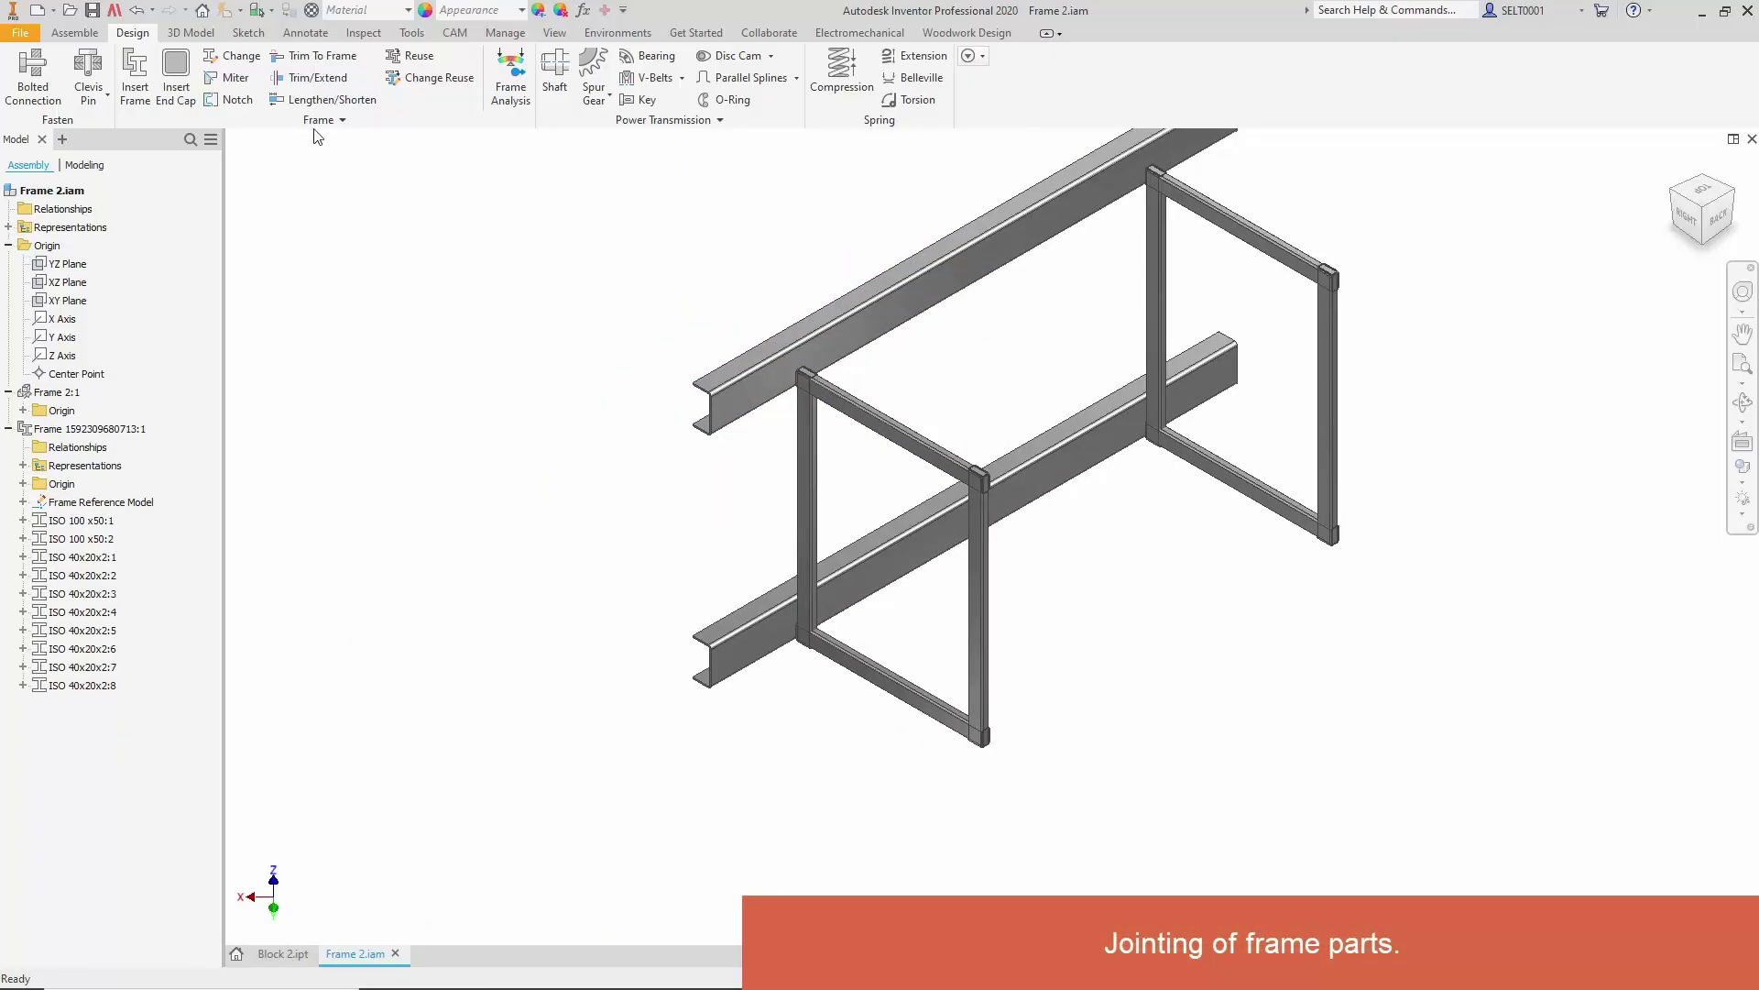
pyautogui.click(240, 78)
pyautogui.click(953, 471)
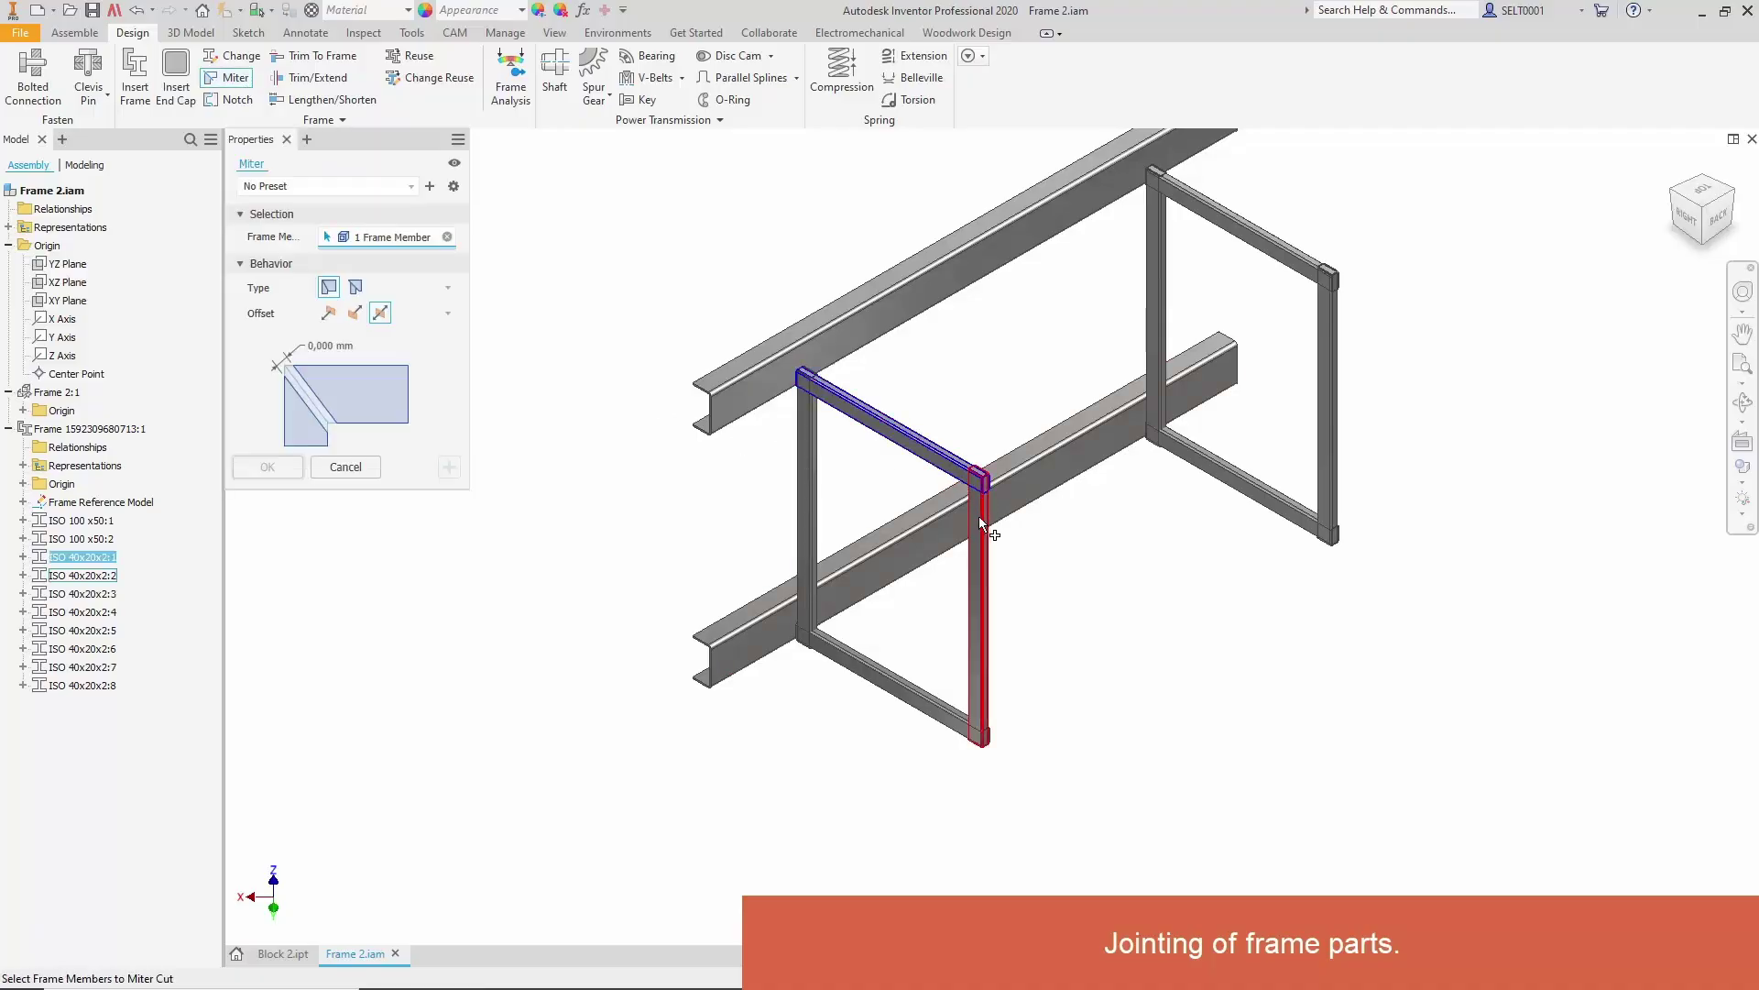
pyautogui.click(978, 515)
pyautogui.click(449, 466)
pyautogui.click(978, 697)
pyautogui.click(944, 716)
pyautogui.click(449, 466)
# - Miter the rear upper and rear lower corners of the left side frame, and finish the Miter command
pyautogui.click(1292, 261)
pyautogui.click(1328, 403)
pyautogui.click(449, 467)
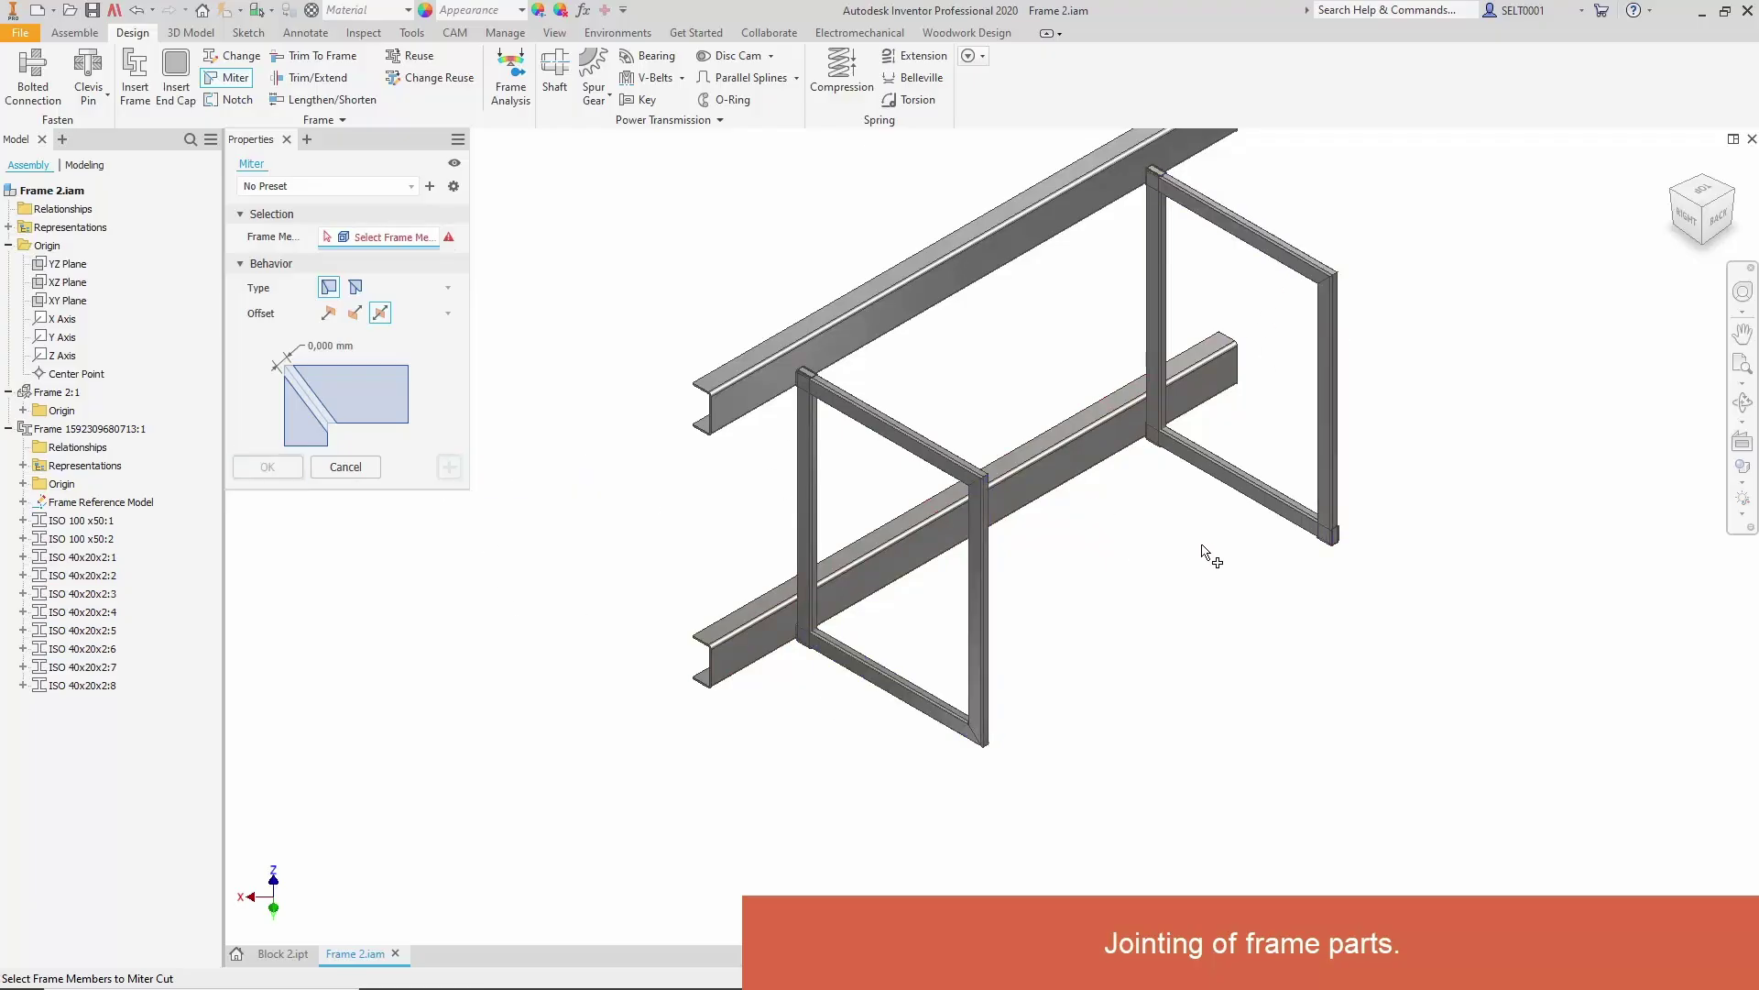
pyautogui.click(1223, 475)
pyautogui.click(1323, 490)
pyautogui.click(449, 466)
pyautogui.scroll(3, 770, 458)
pyautogui.click(345, 466)
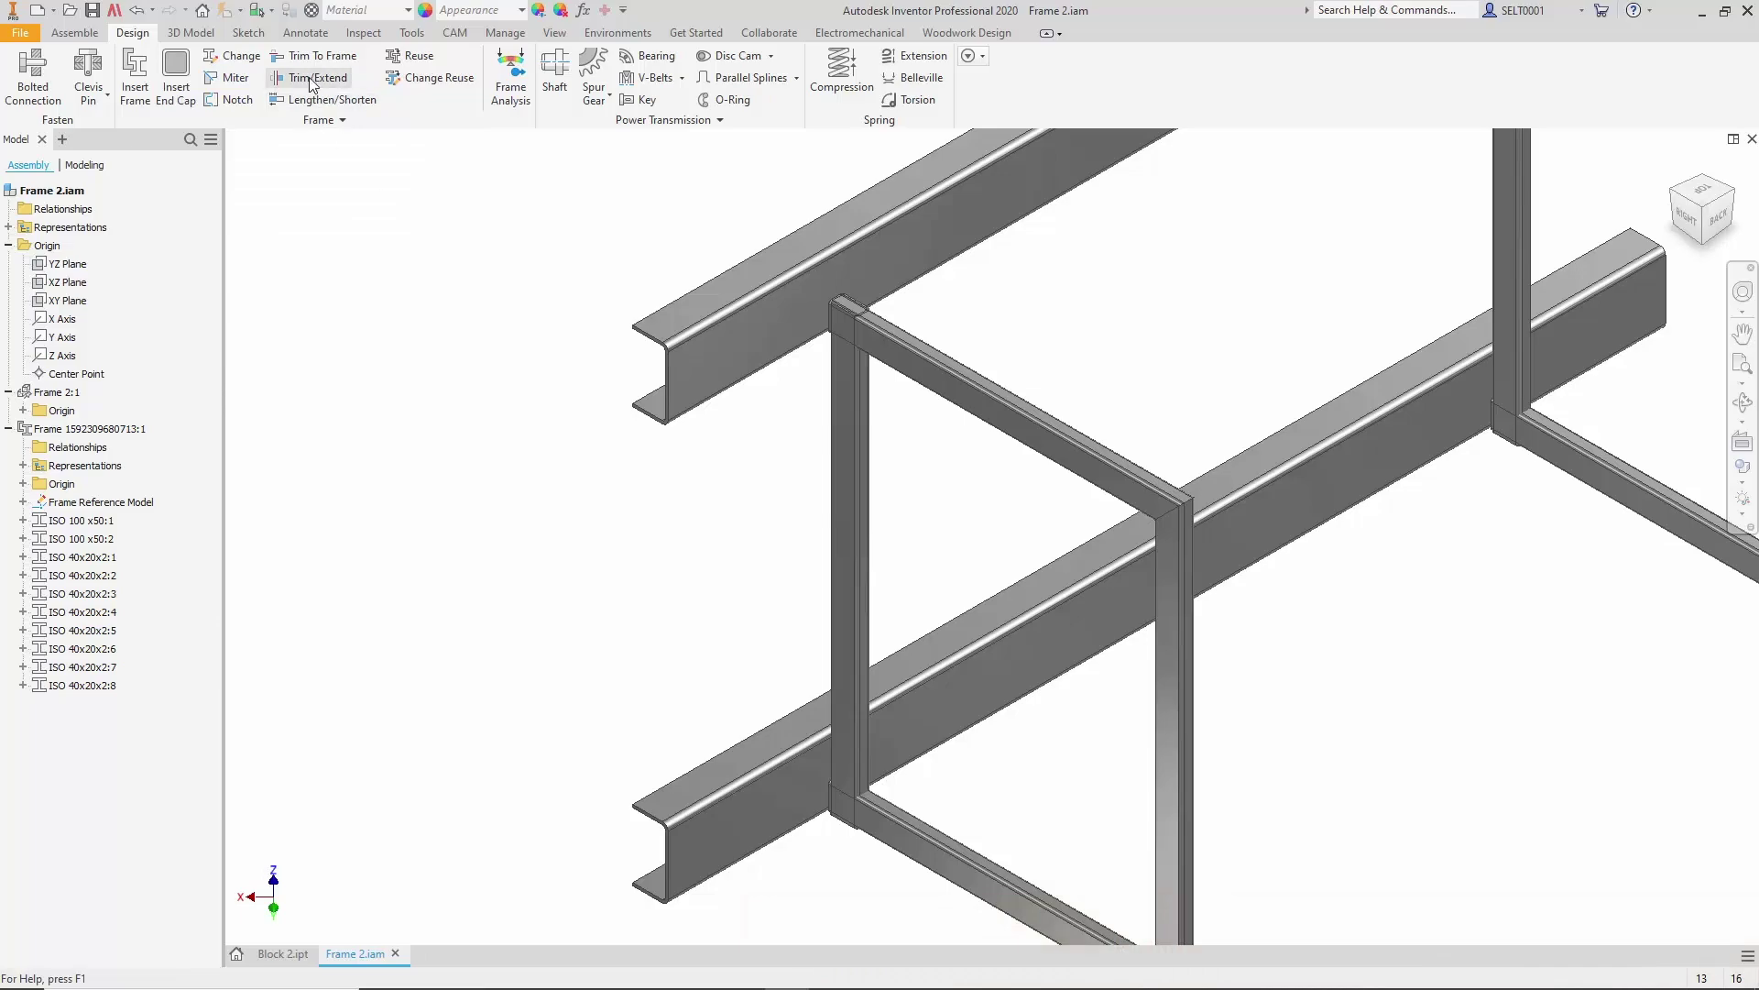
# - Trim the upper ends of both front uprights to the underside of the top side-frame member using Trim/Extend
pyautogui.click(312, 77)
pyautogui.click(838, 464)
pyautogui.click(1496, 242)
pyautogui.scroll(-3, 1029, 333)
pyautogui.moveTo(1029, 333)
pyautogui.keyDown('shift'); pyautogui.mouseDown(button='middle')
pyautogui.moveTo(1081, 268)
pyautogui.moveTo(1027, 367)
pyautogui.mouseUp(button='middle'); pyautogui.keyUp('shift')
pyautogui.click(267, 283)
pyautogui.scroll(6, 934, 283)
pyautogui.click(959, 209)
pyautogui.scroll(-5, 1079, 273)
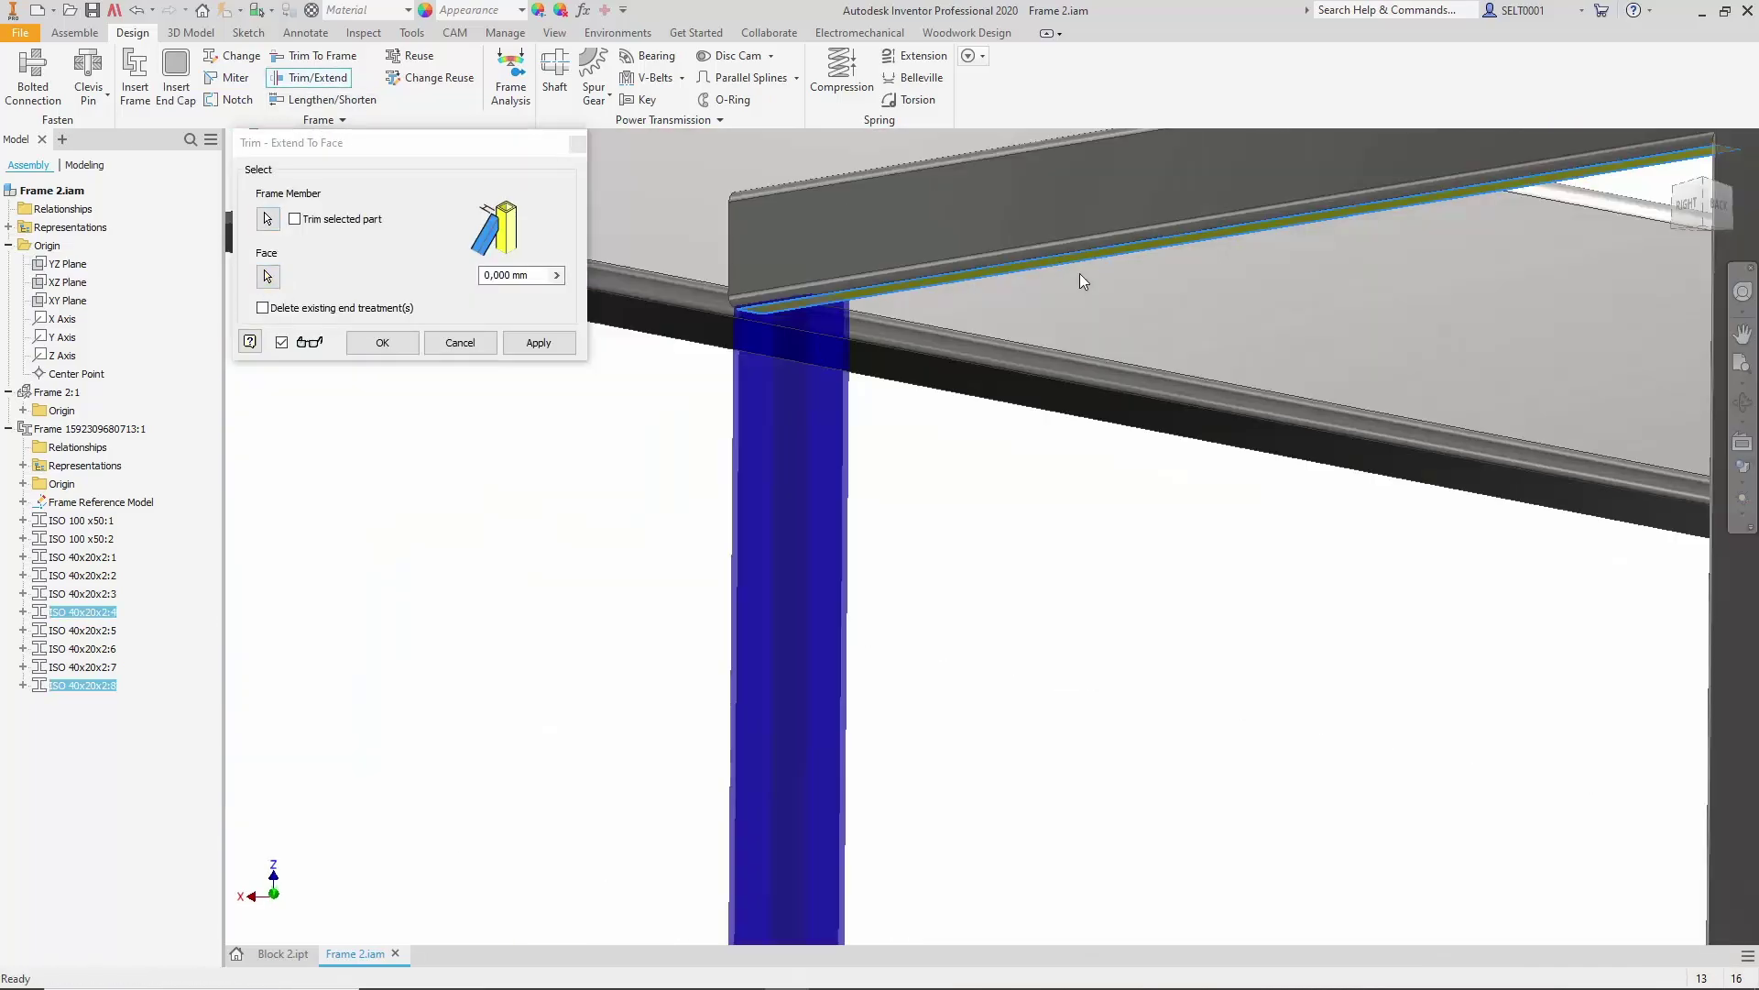
pyautogui.click(539, 342)
# - Trim the lower ends of both front uprights to the upper face of the bottom side-frame member
pyautogui.click(999, 503)
pyautogui.click(1652, 706)
pyautogui.keyDown('shift'); pyautogui.moveTo(1652, 705); pyautogui.dragTo(994, 673, button='middle'); pyautogui.keyUp('shift')
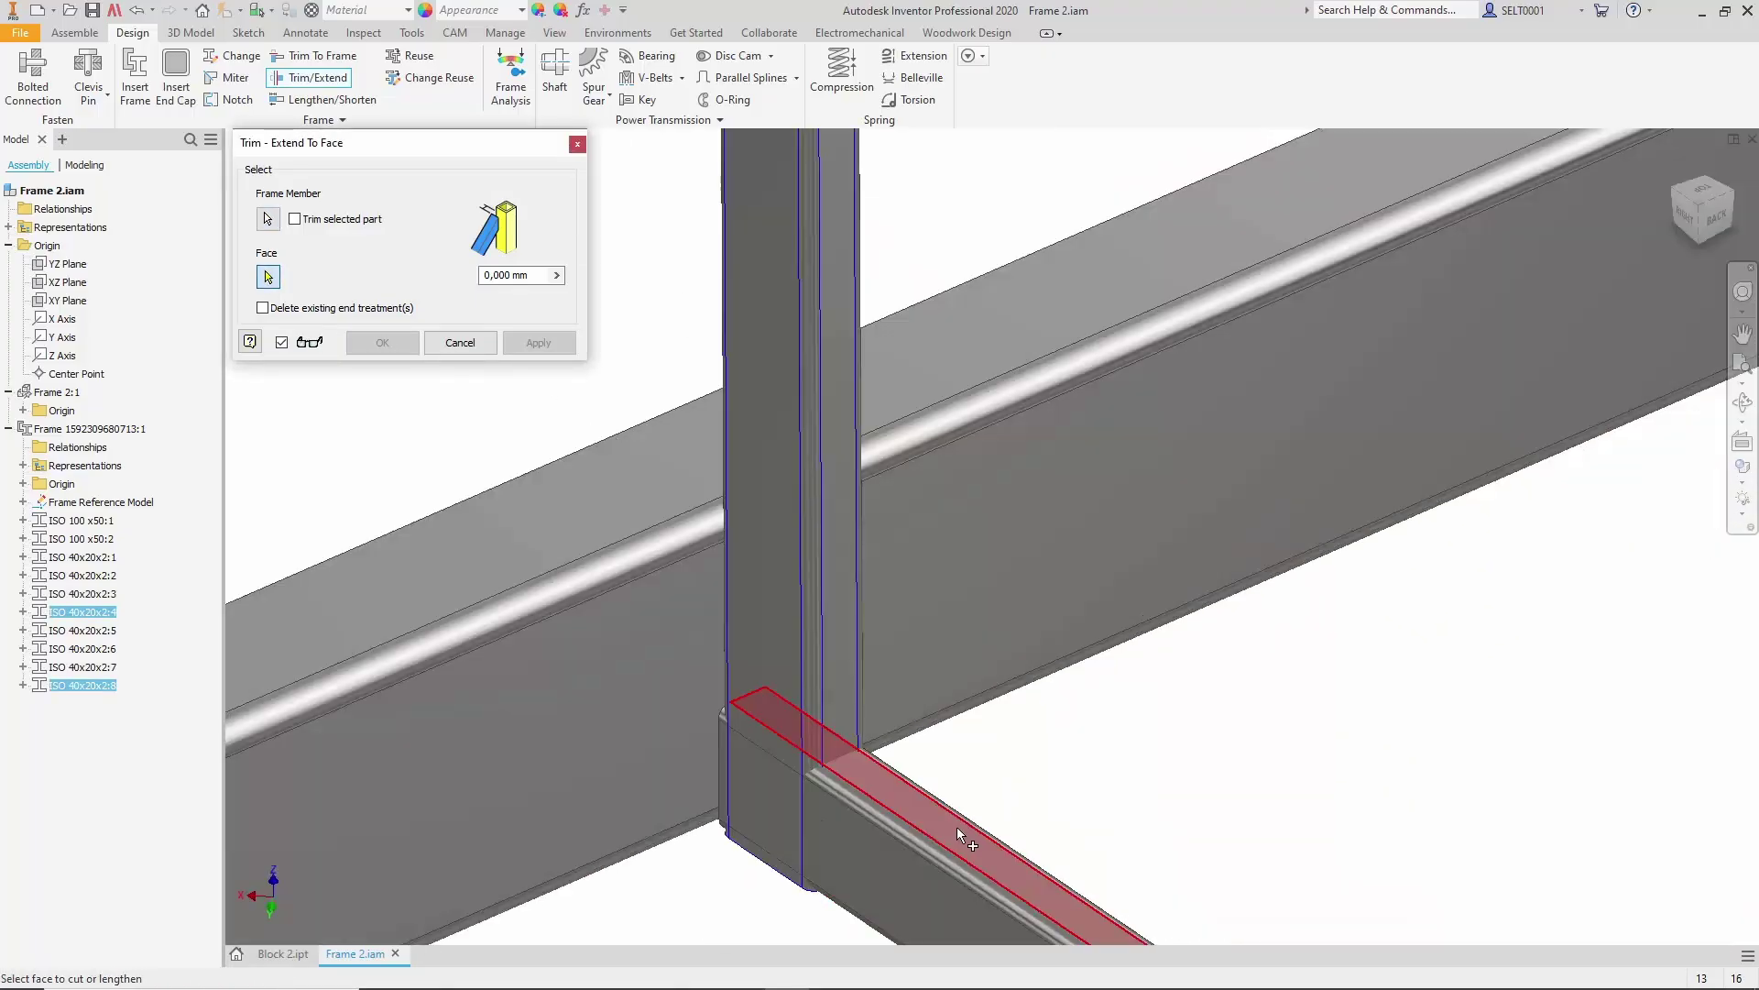
pyautogui.scroll(5, 956, 827)
pyautogui.click(957, 826)
pyautogui.press('Escape')
# - Make the Frame 2 skeleton part visible again
pyautogui.scroll(-6, 943, 424)
pyautogui.moveTo(953, 422); pyautogui.dragTo(815, 515, button='middle')
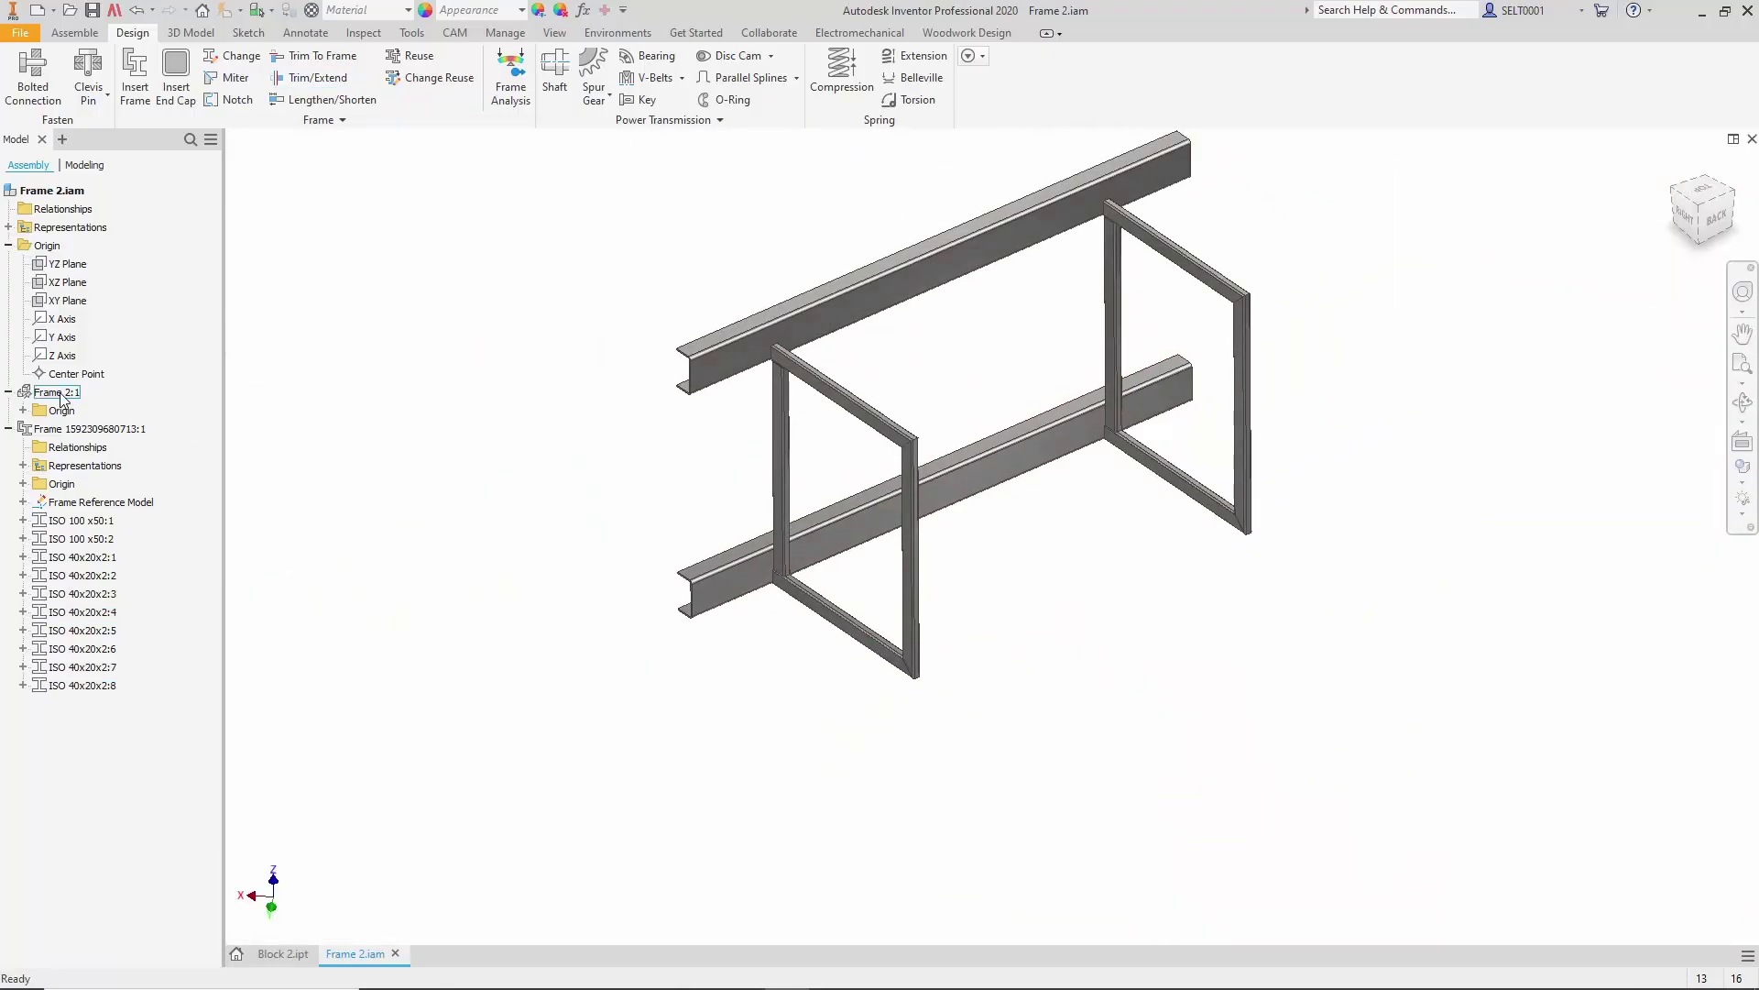
pyautogui.rightClick(58, 393)
pyautogui.click(111, 749)
# - Trim the right end of the upper 100 x50 channel to the skeleton beam's end face with Trim/Extend
pyautogui.scroll(5, 659, 401)
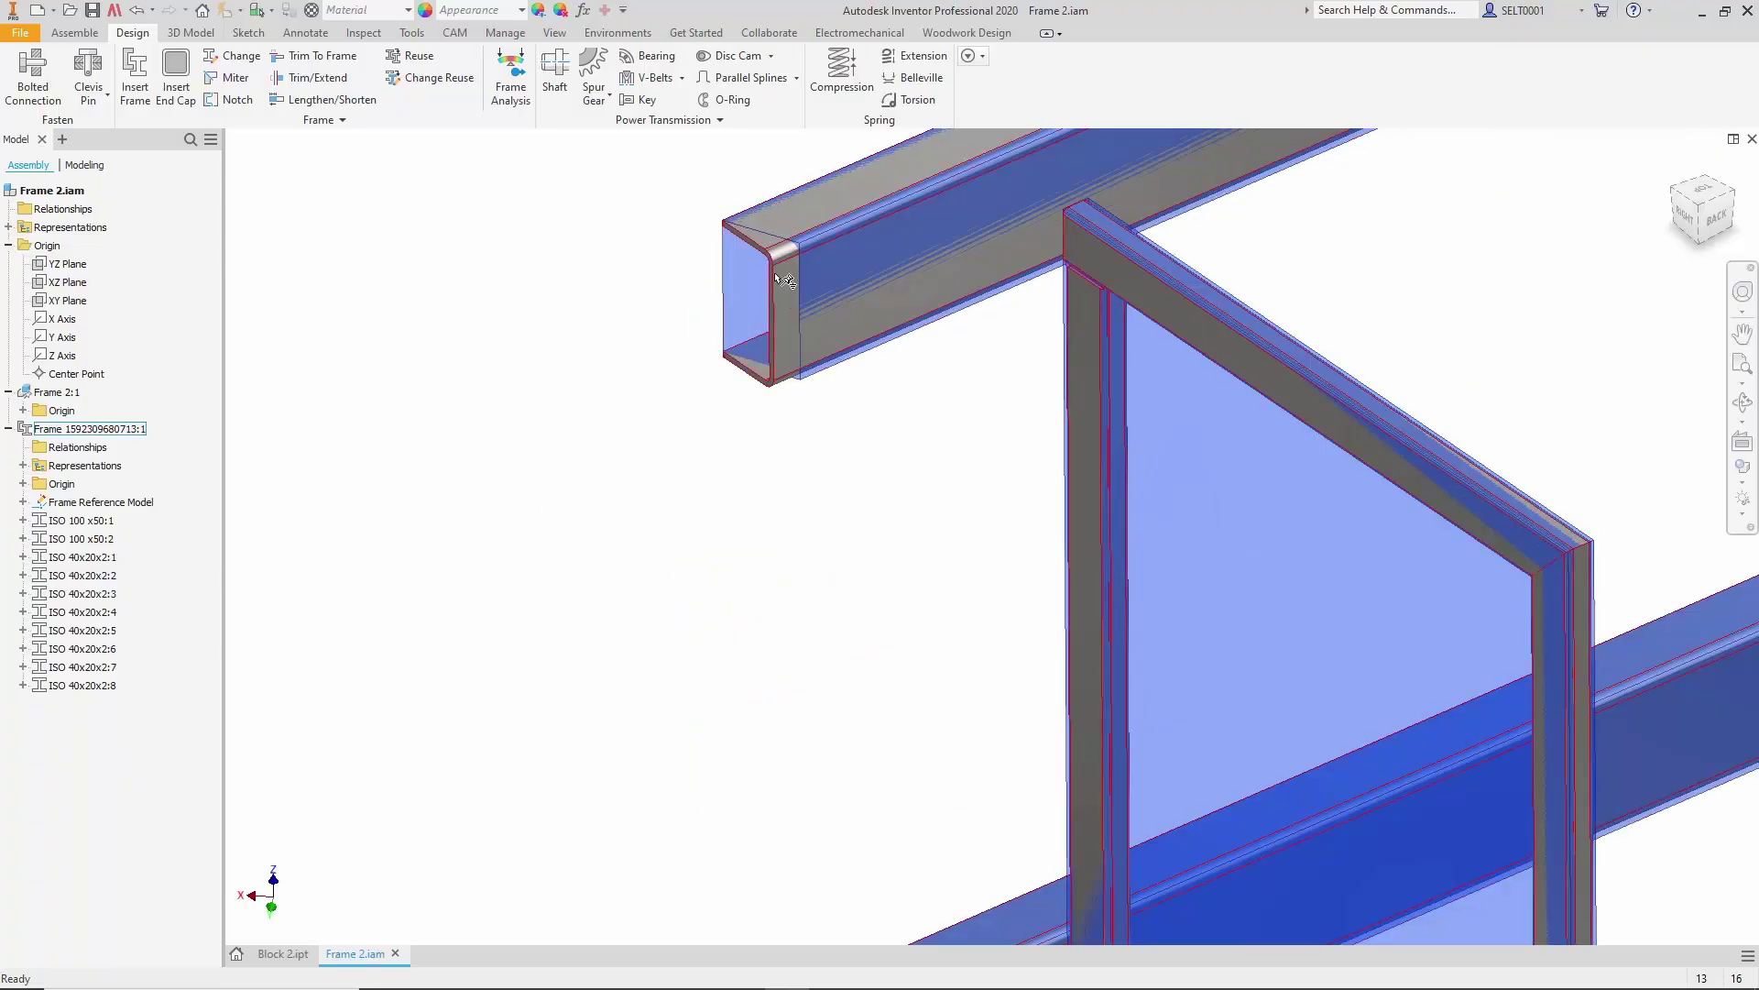
pyautogui.click(1677, 188)
pyautogui.scroll(1, 1268, 432)
pyautogui.moveTo(1182, 390); pyautogui.dragTo(1381, 267, button='middle')
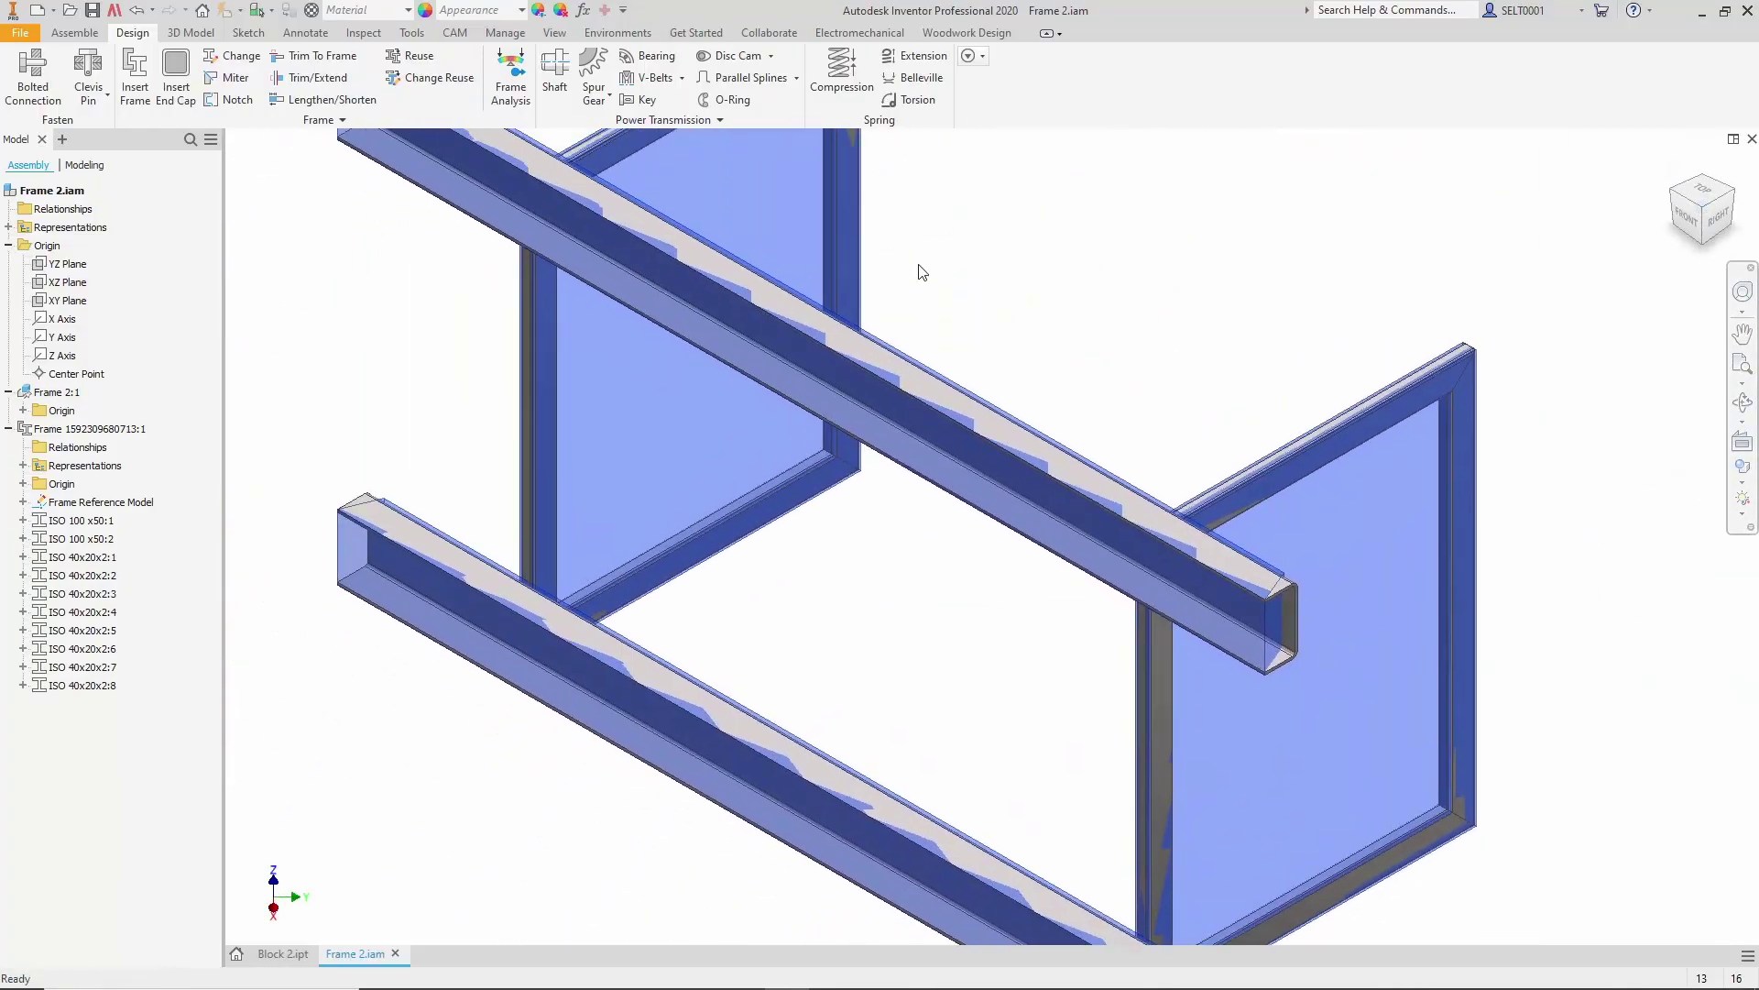
pyautogui.click(311, 77)
pyautogui.click(1131, 518)
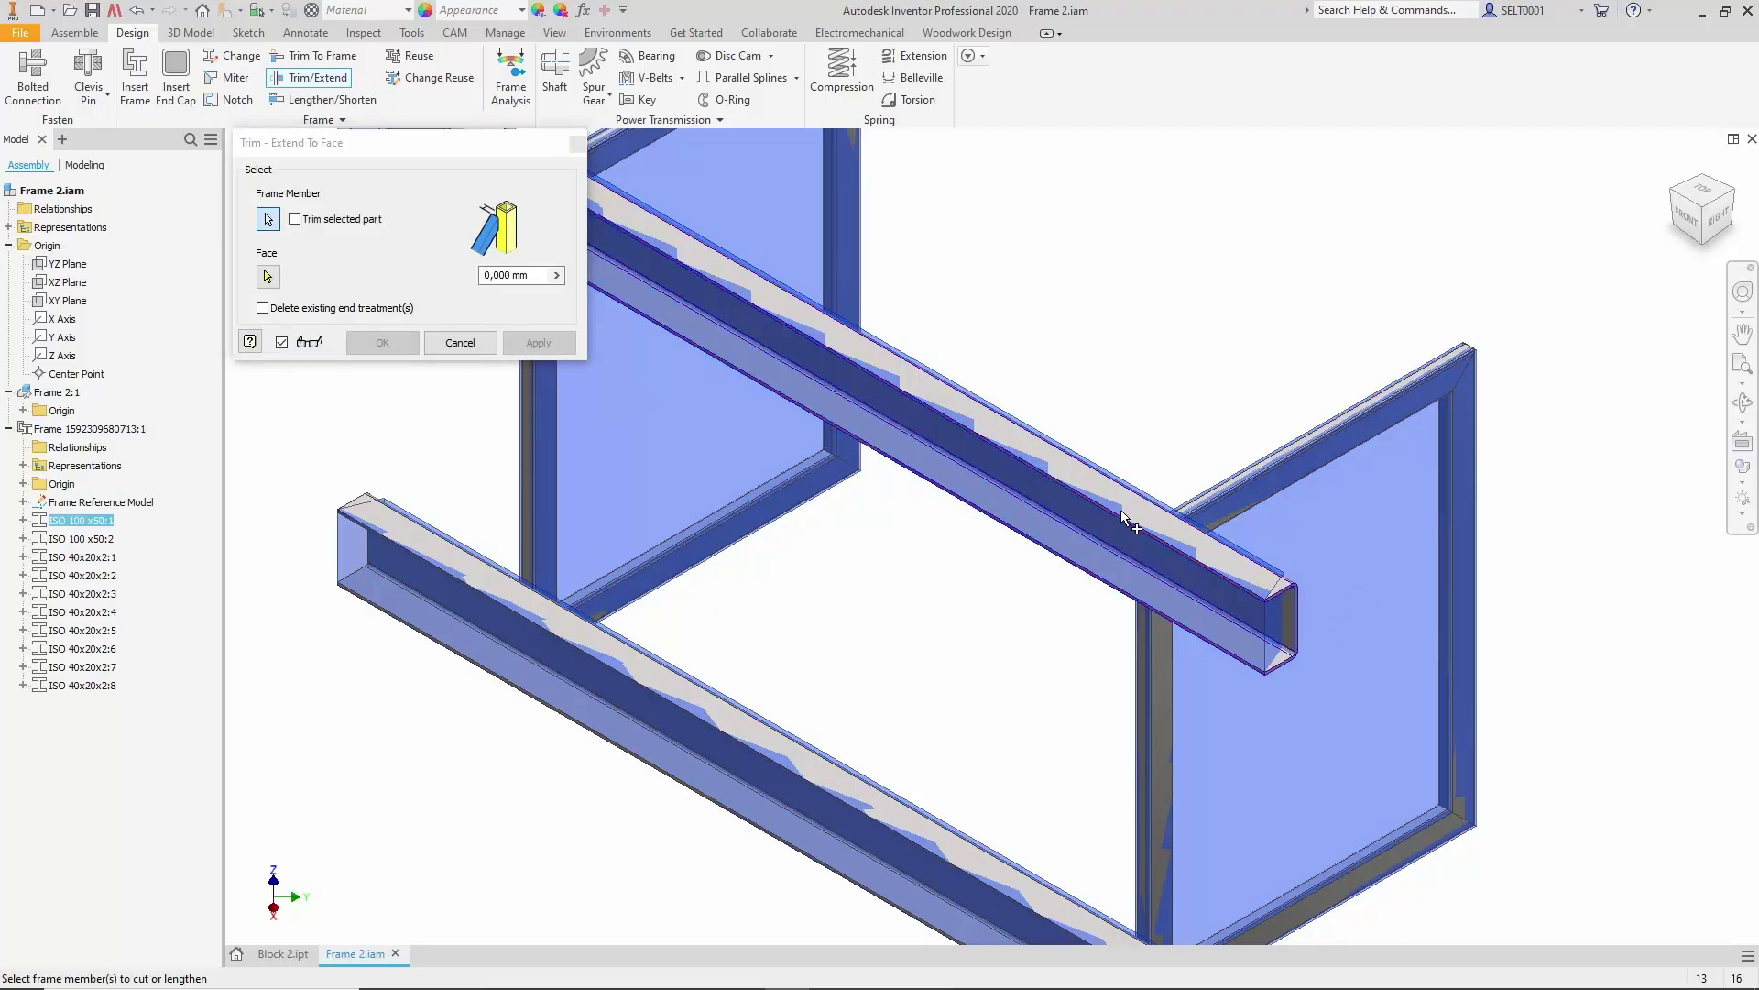
pyautogui.scroll(3, 751, 422)
pyautogui.click(267, 276)
pyautogui.scroll(-5, 887, 287)
pyautogui.scroll(3, 1213, 497)
pyautogui.click(1166, 451)
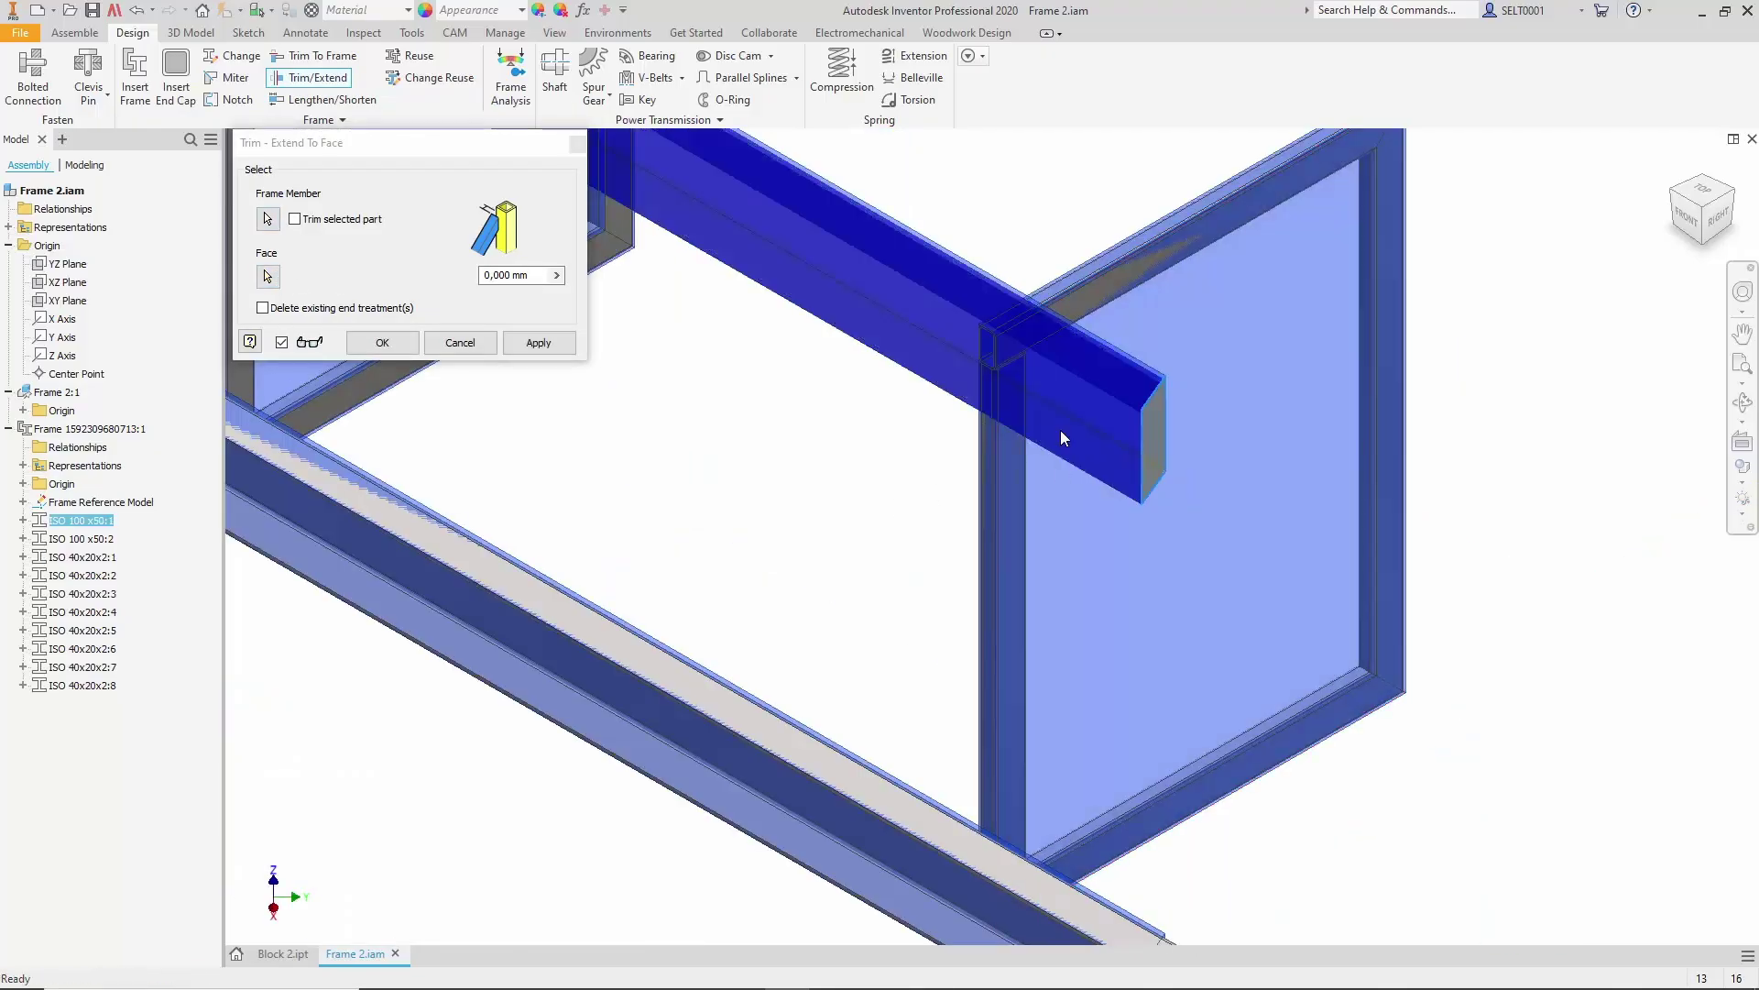
pyautogui.click(548, 350)
# - Trim the right end of the lower 100 x50 channel to the skeleton's right end face
pyautogui.scroll(-5, 1107, 265)
pyautogui.scroll(3, 1099, 443)
pyautogui.click(1068, 514)
pyautogui.click(268, 276)
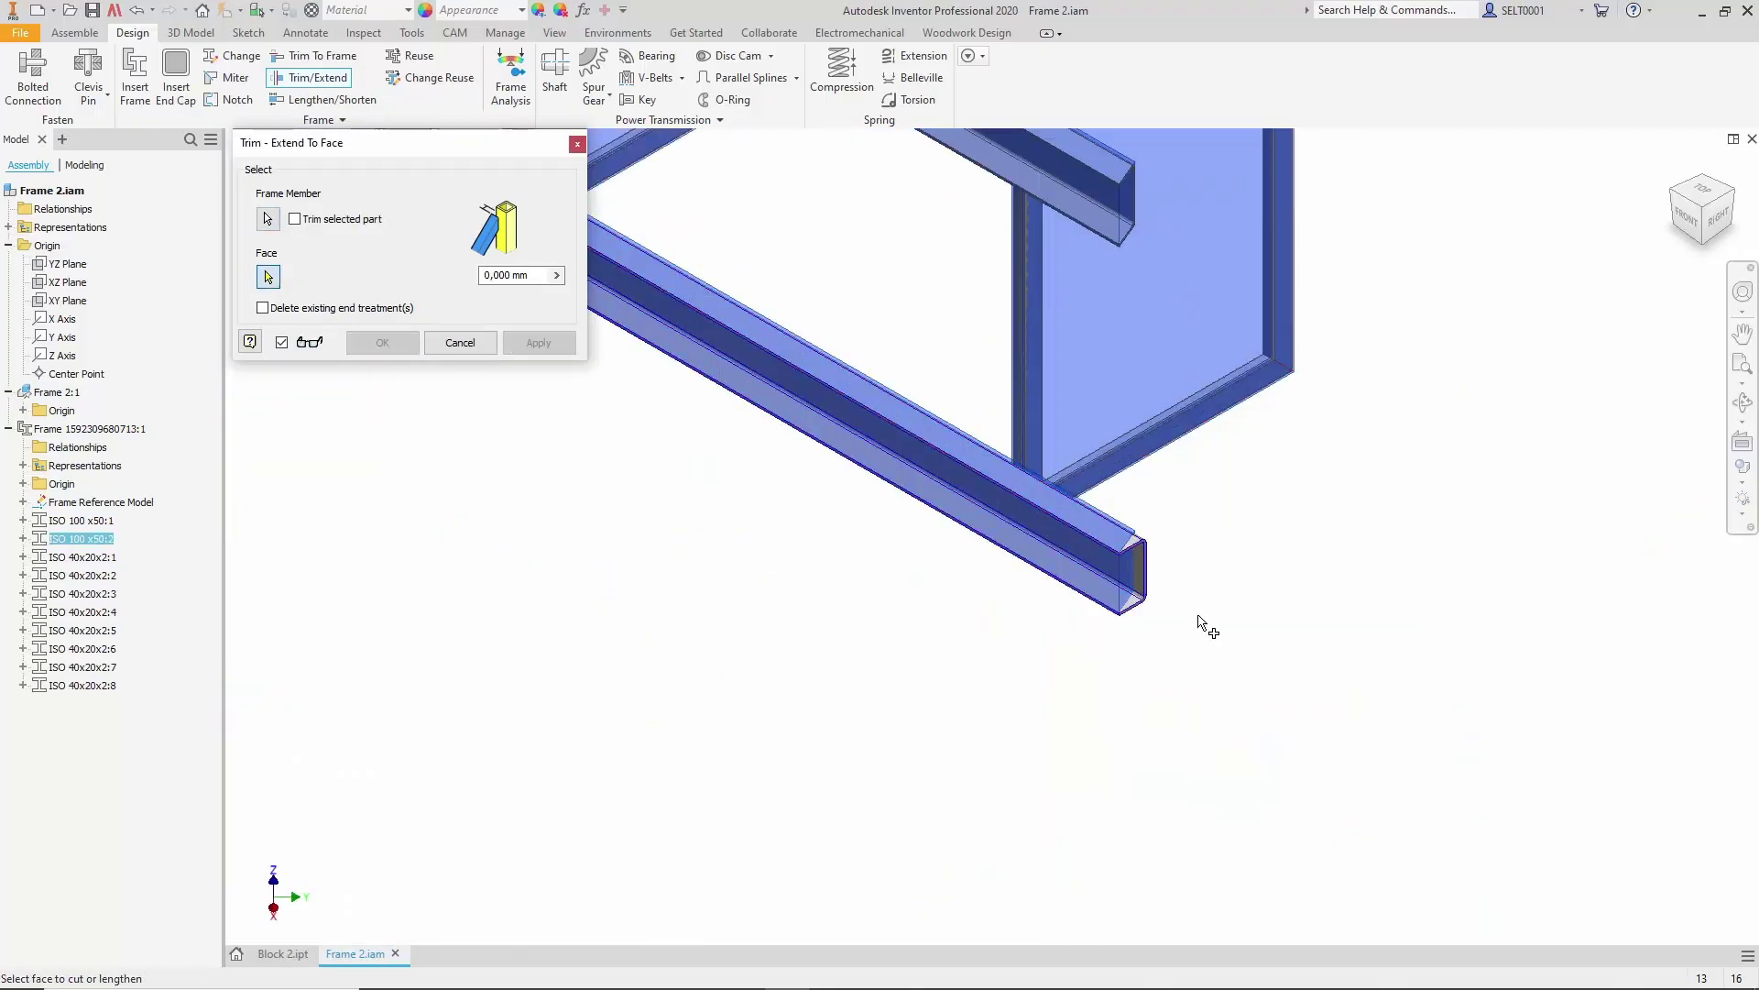
pyautogui.scroll(-1, 1278, 188)
pyautogui.click(1174, 468)
pyautogui.click(538, 342)
# - Trim the left ends of both 100 x50 channels to the skeleton's left end face, and hide the Frame 2 skeleton part
pyautogui.click(1670, 191)
pyautogui.scroll(3, 790, 628)
pyautogui.click(836, 557)
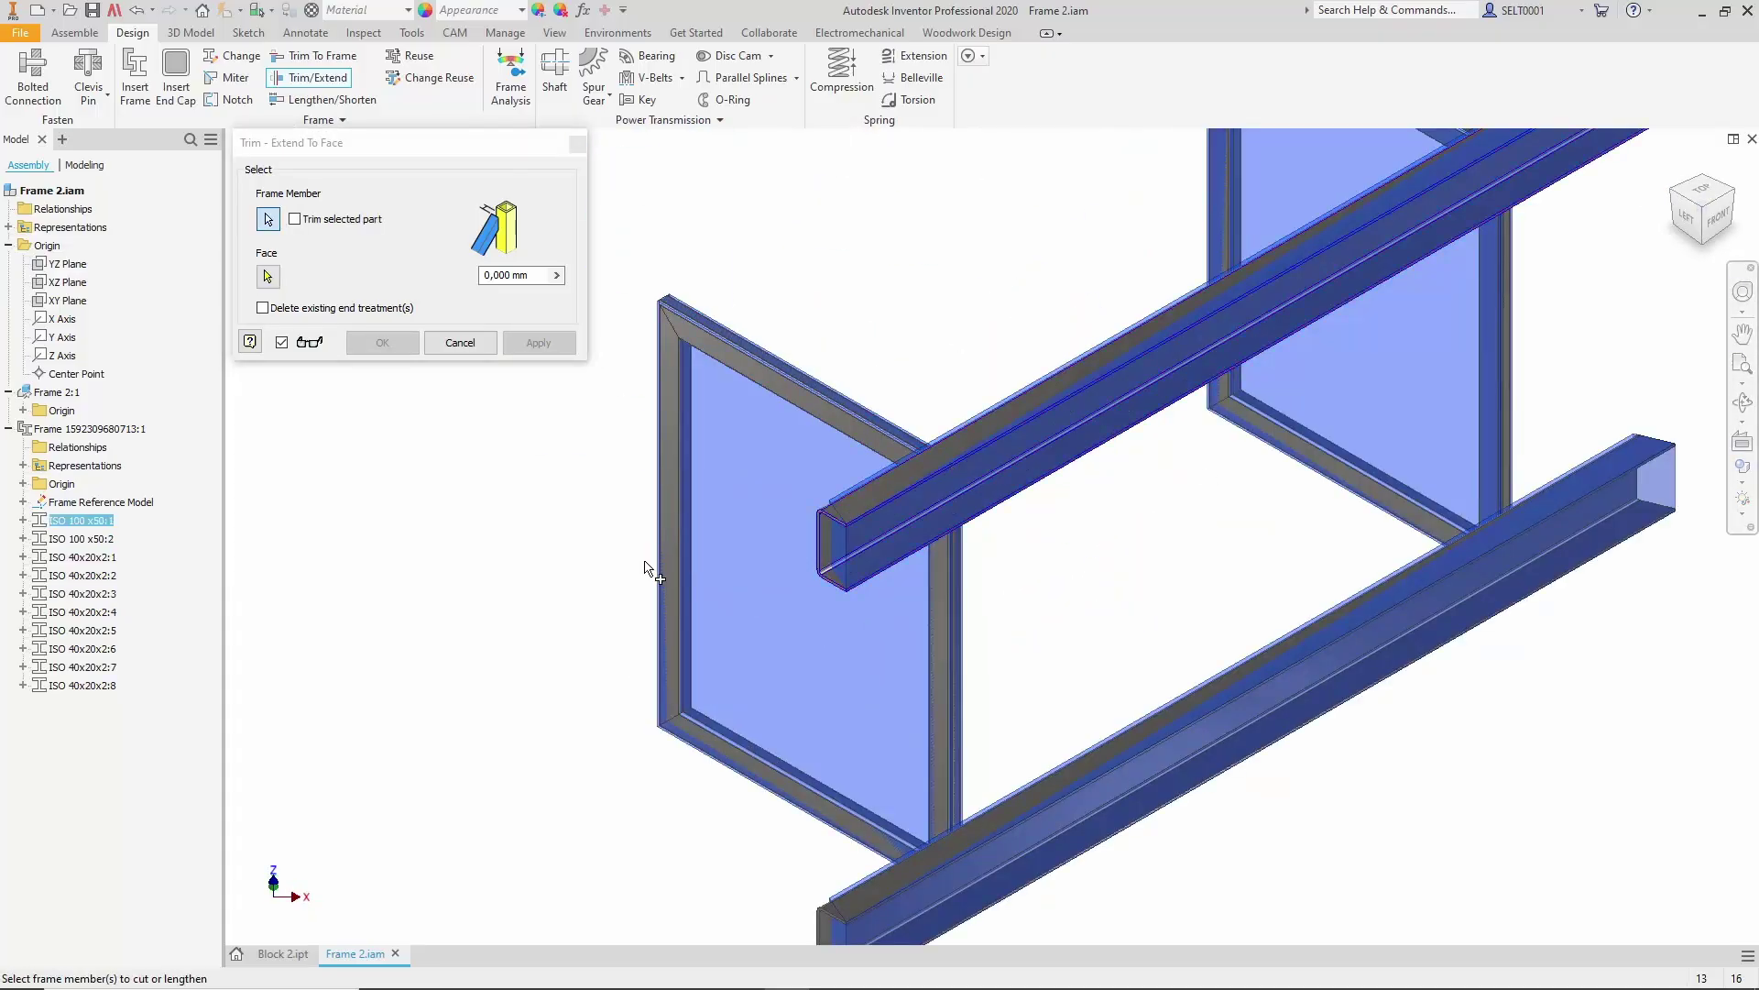
pyautogui.click(1116, 761)
pyautogui.scroll(-2, 1100, 565)
pyautogui.click(267, 276)
pyautogui.scroll(4, 924, 548)
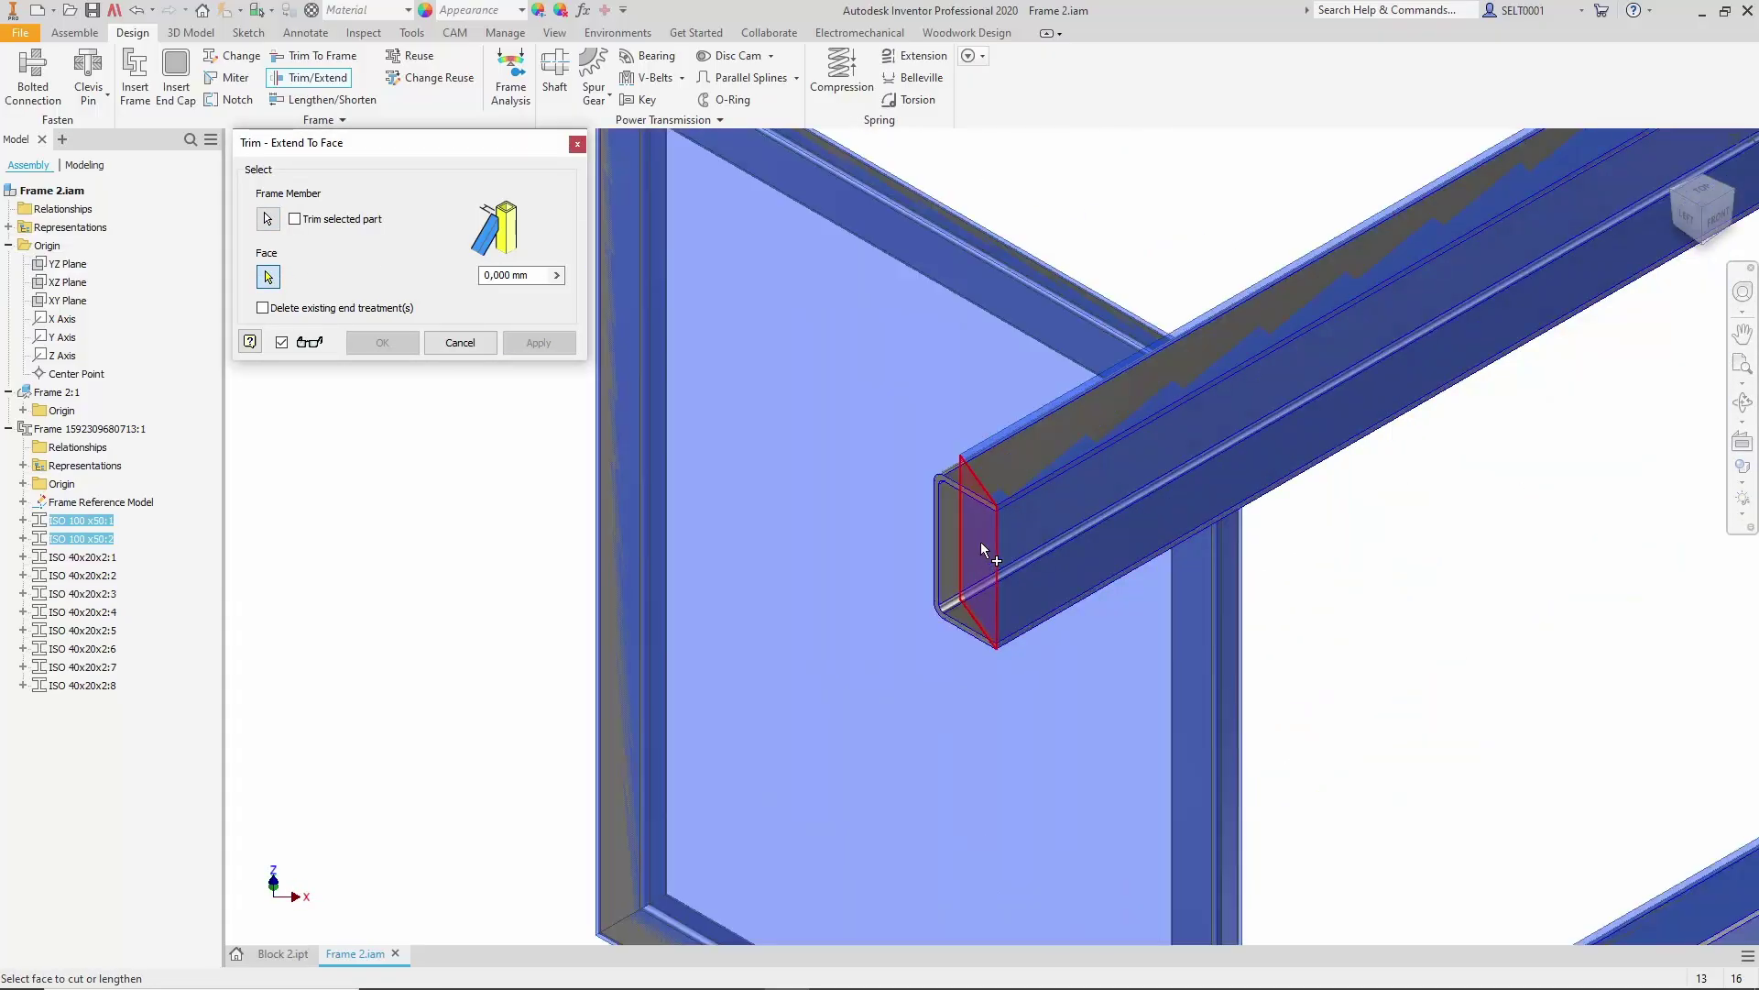
pyautogui.click(980, 541)
pyautogui.scroll(-4, 907, 385)
pyautogui.press('Return')
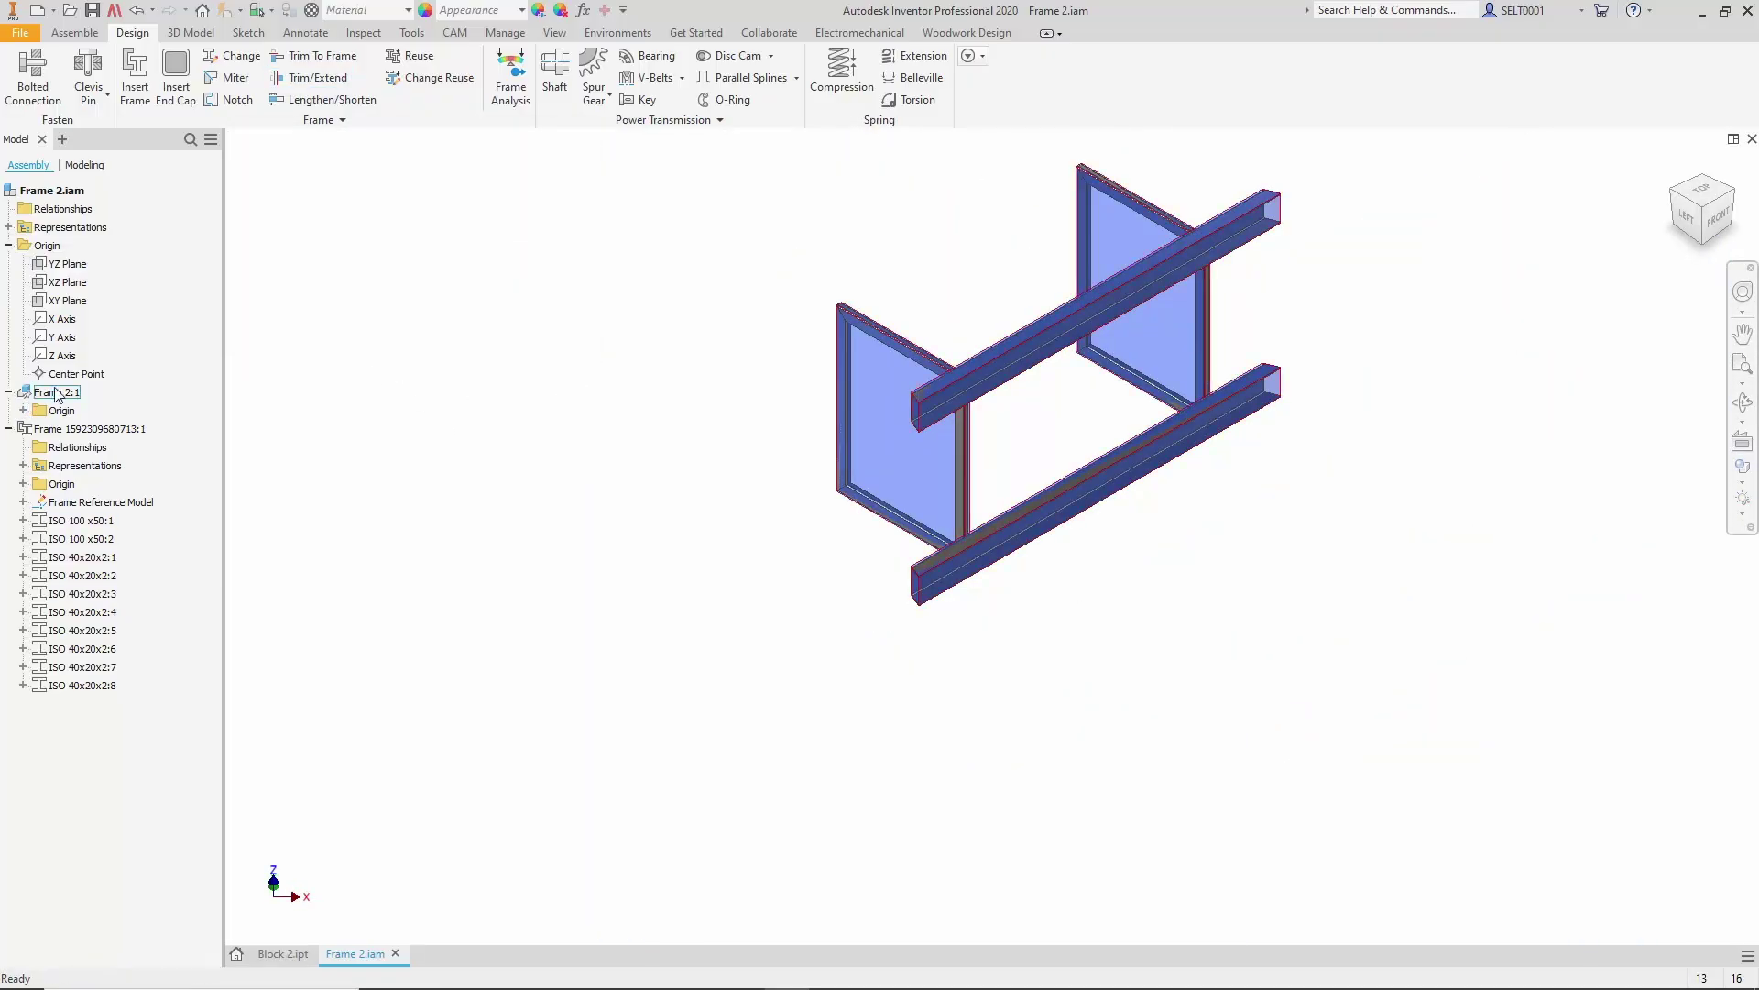
pyautogui.rightClick(55, 391)
pyautogui.click(101, 748)
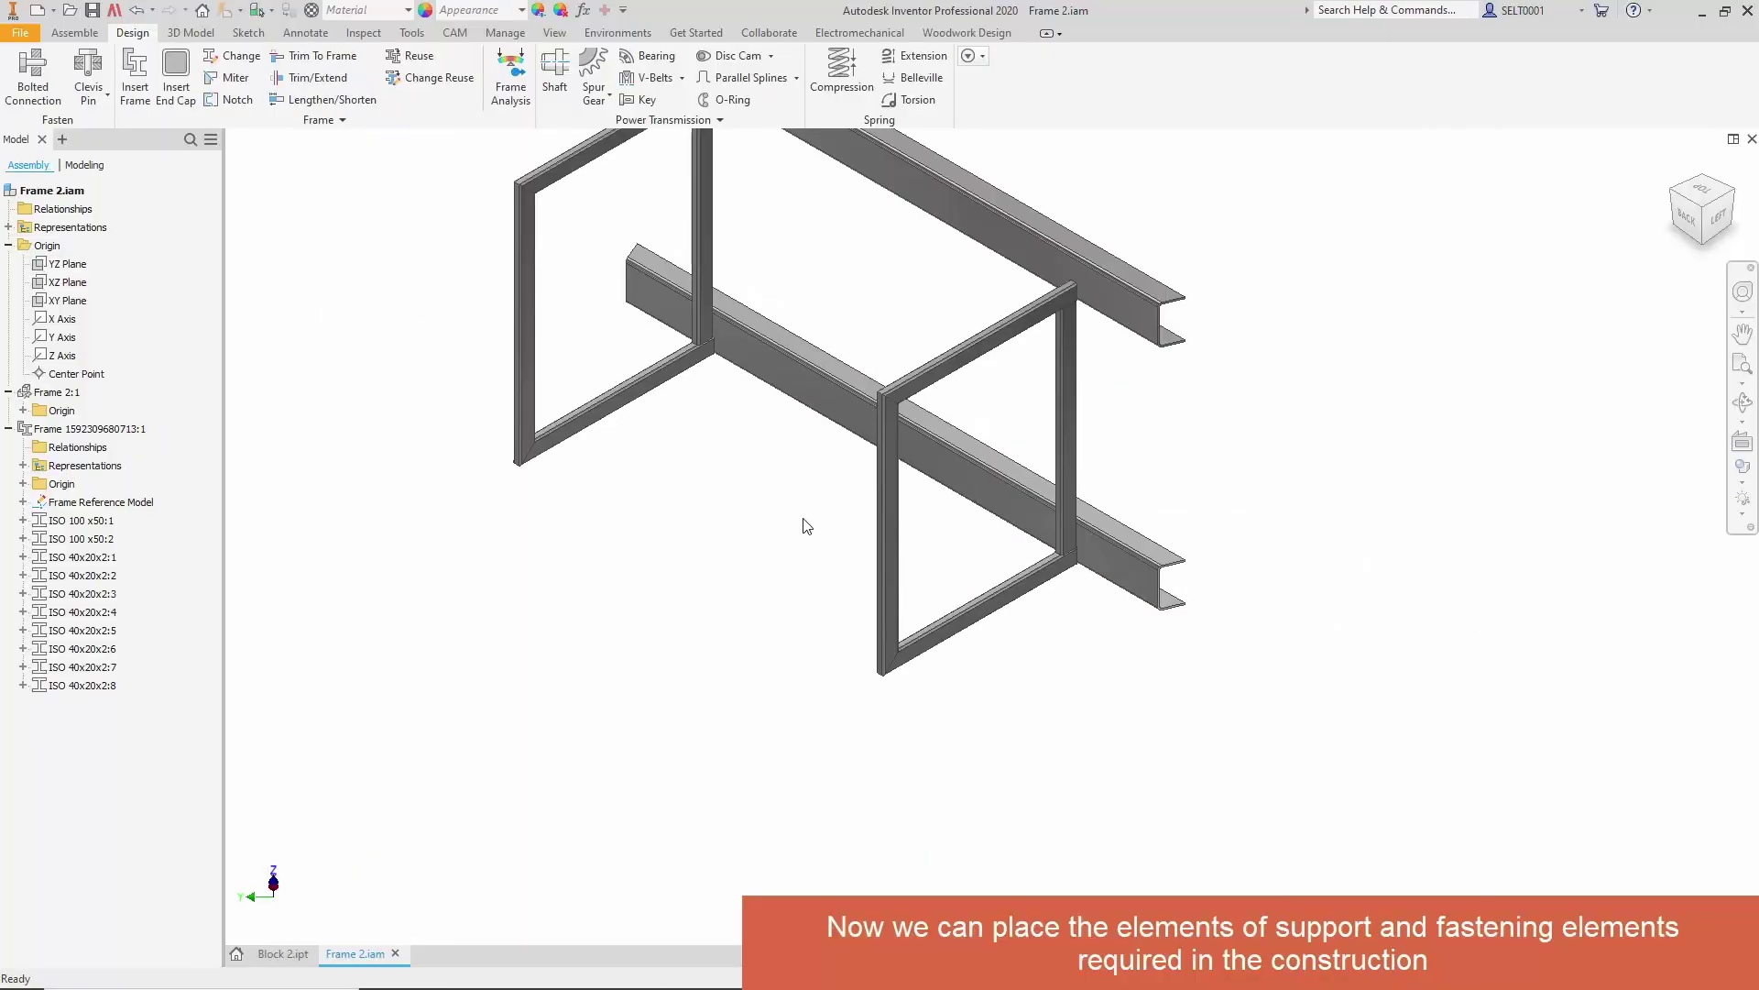
# - Create a work plane offset -60 mm from the outer face of the side frame's upright opposite the channels
pyautogui.click(74, 32)
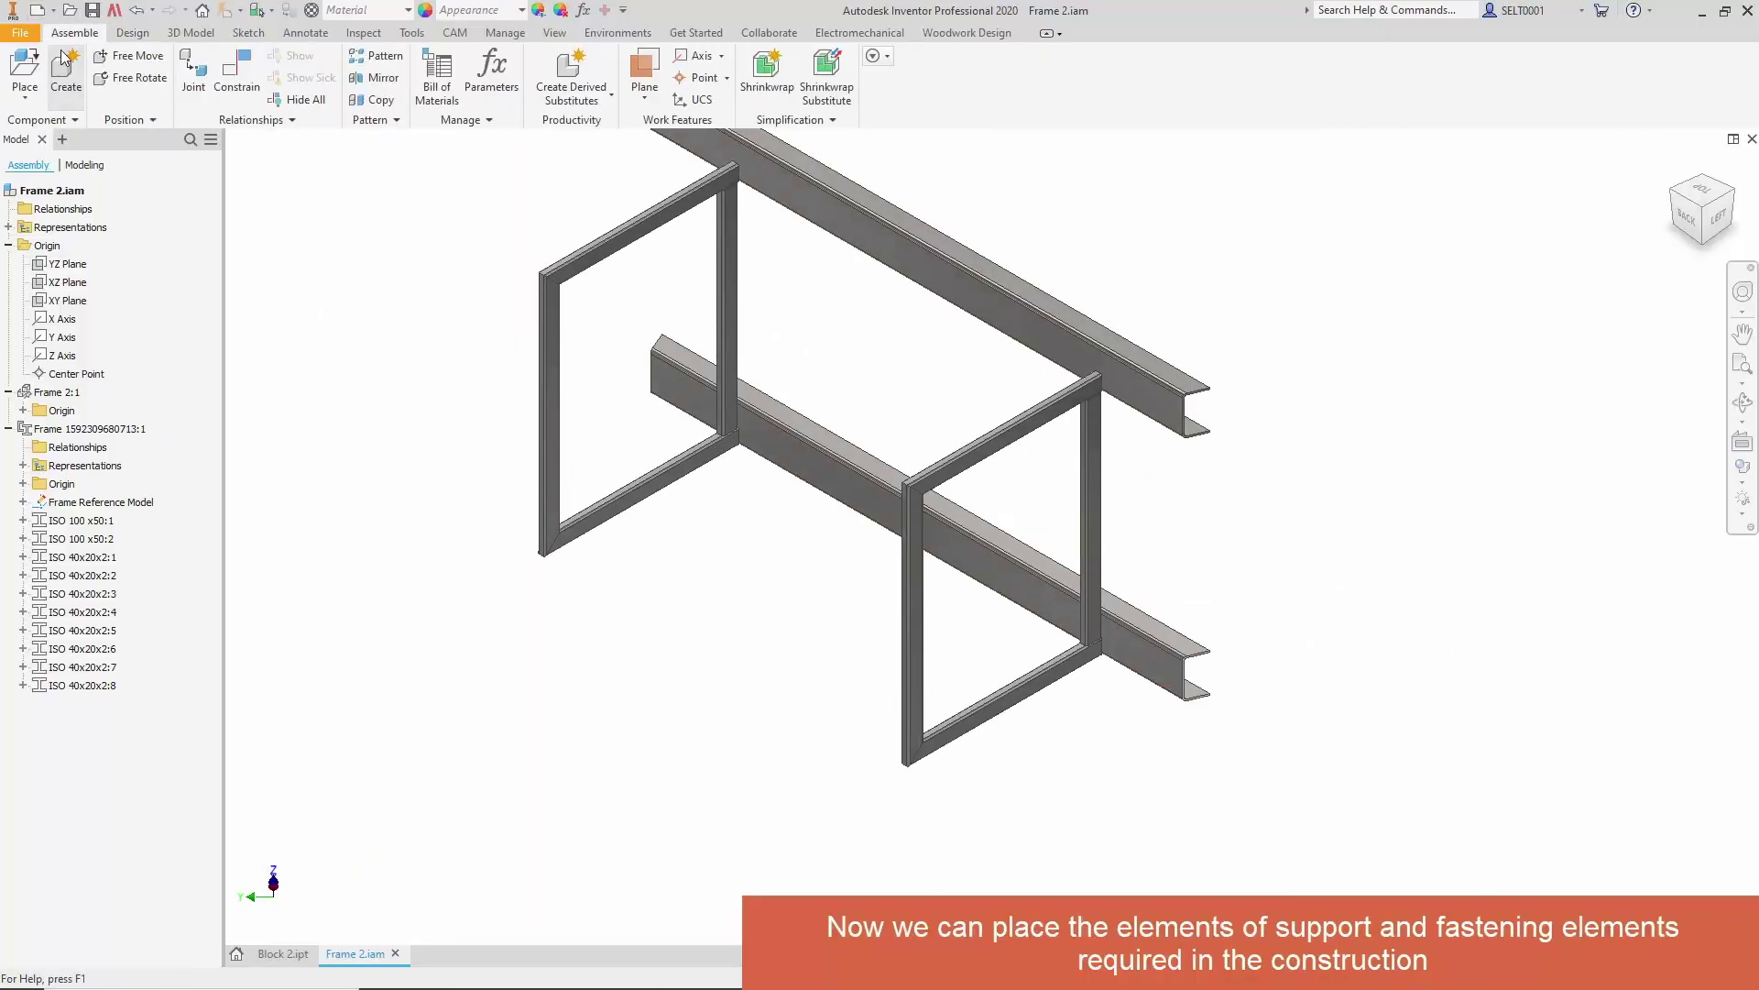
pyautogui.scroll(5, 893, 775)
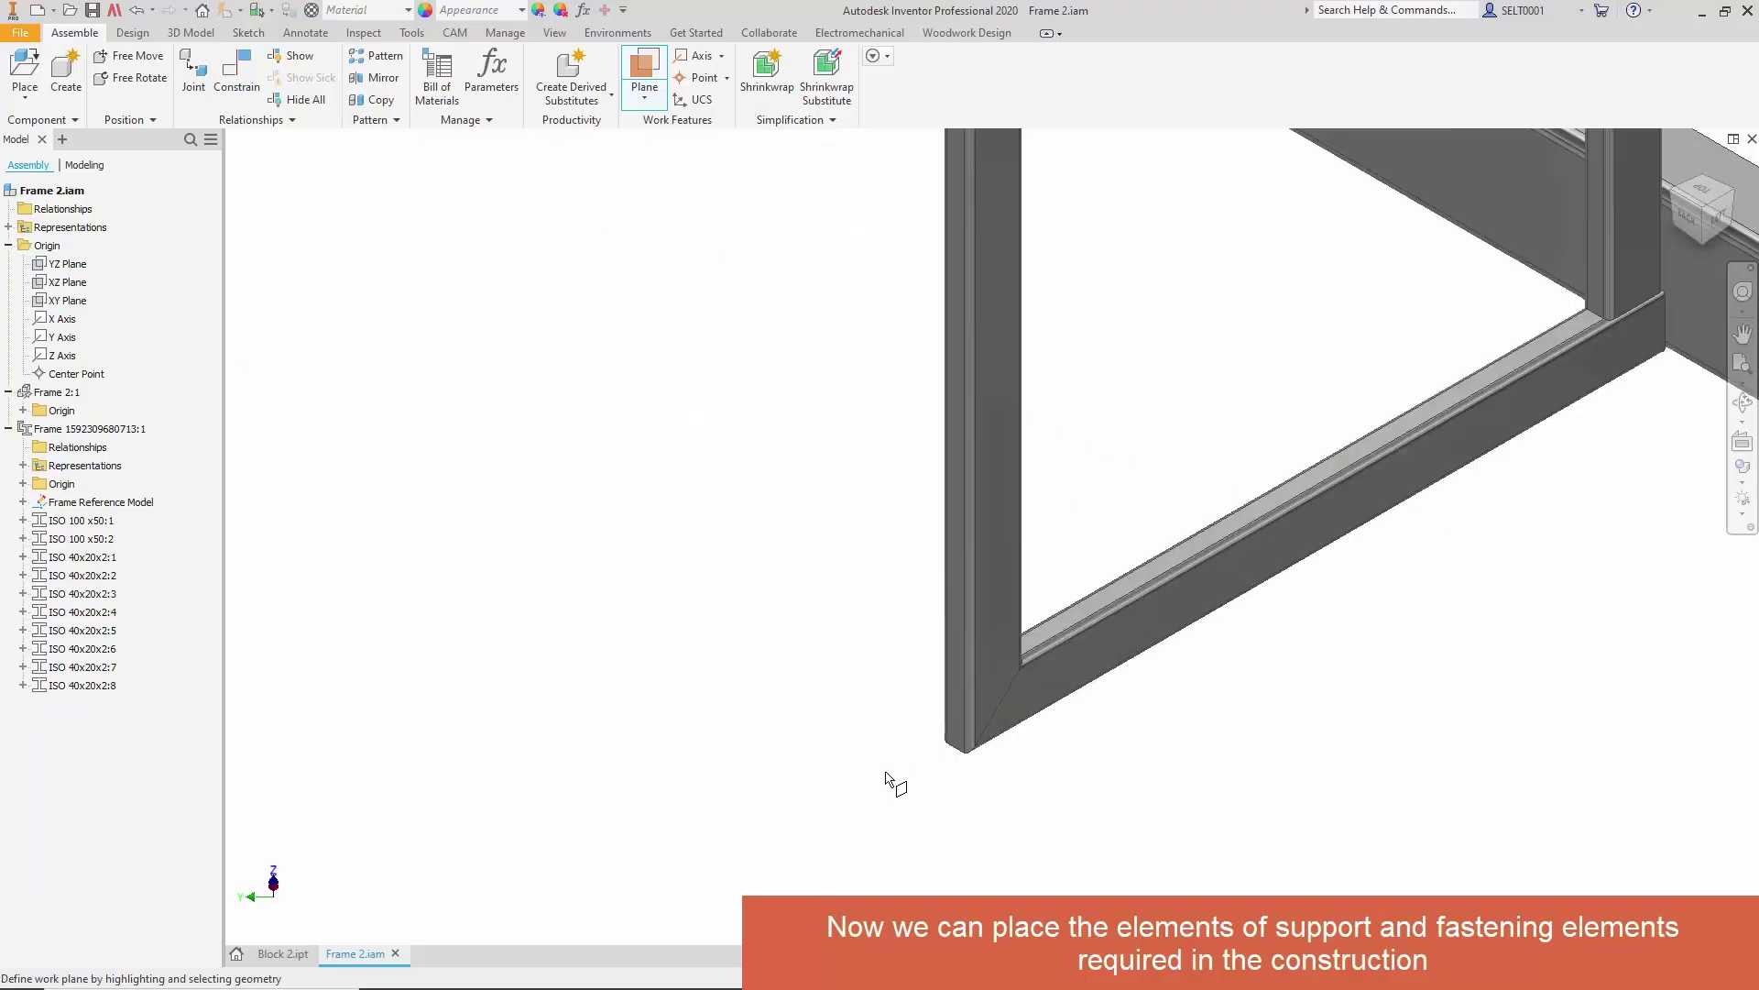
pyautogui.moveTo(954, 658); pyautogui.dragTo(1054, 614)
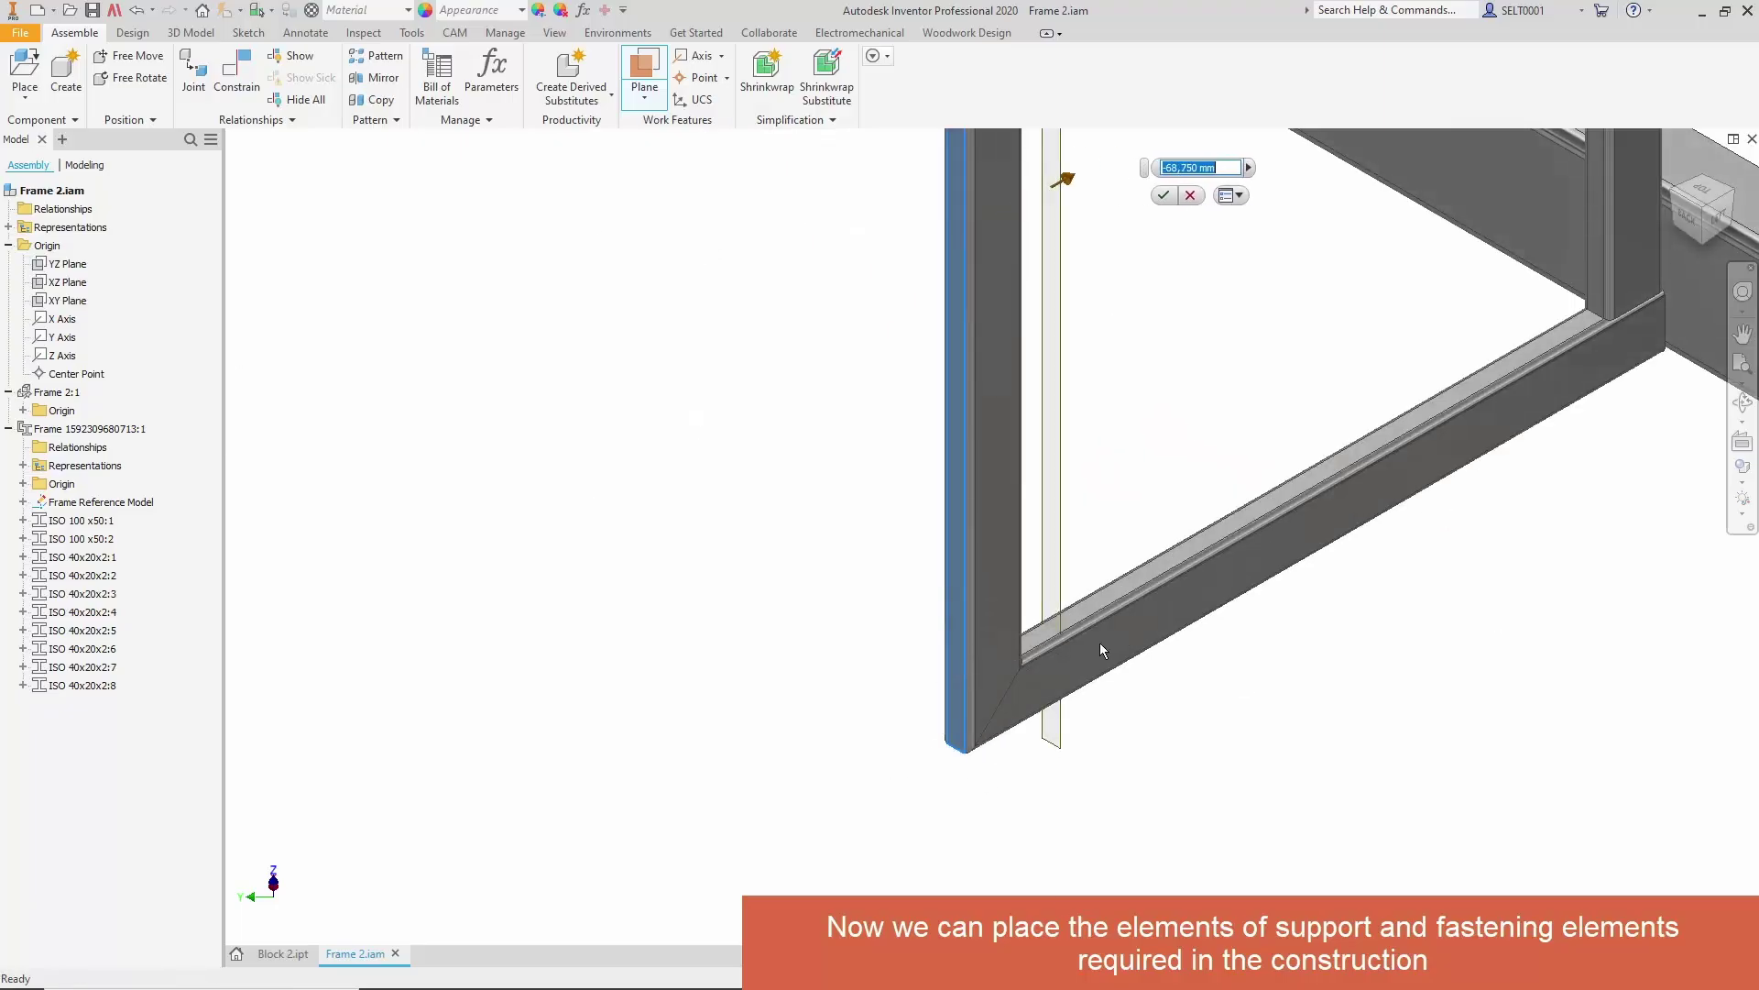
pyautogui.write('-60')
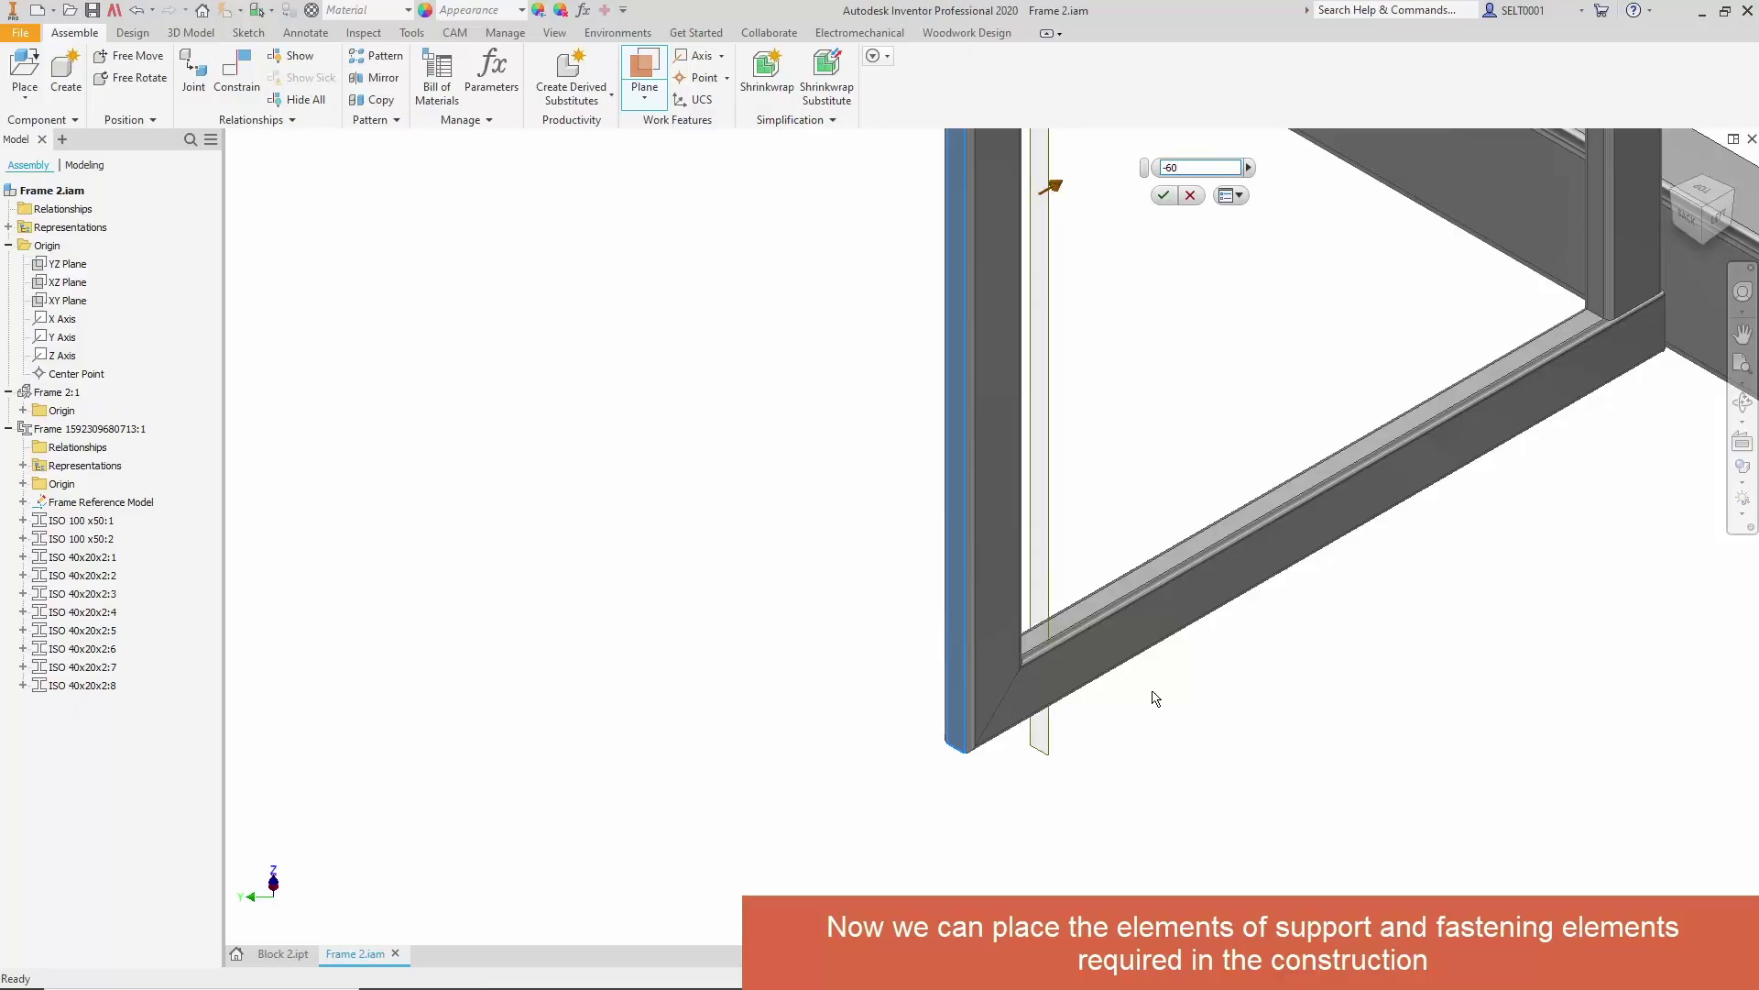
pyautogui.press('Return')
pyautogui.scroll(-5, 1127, 719)
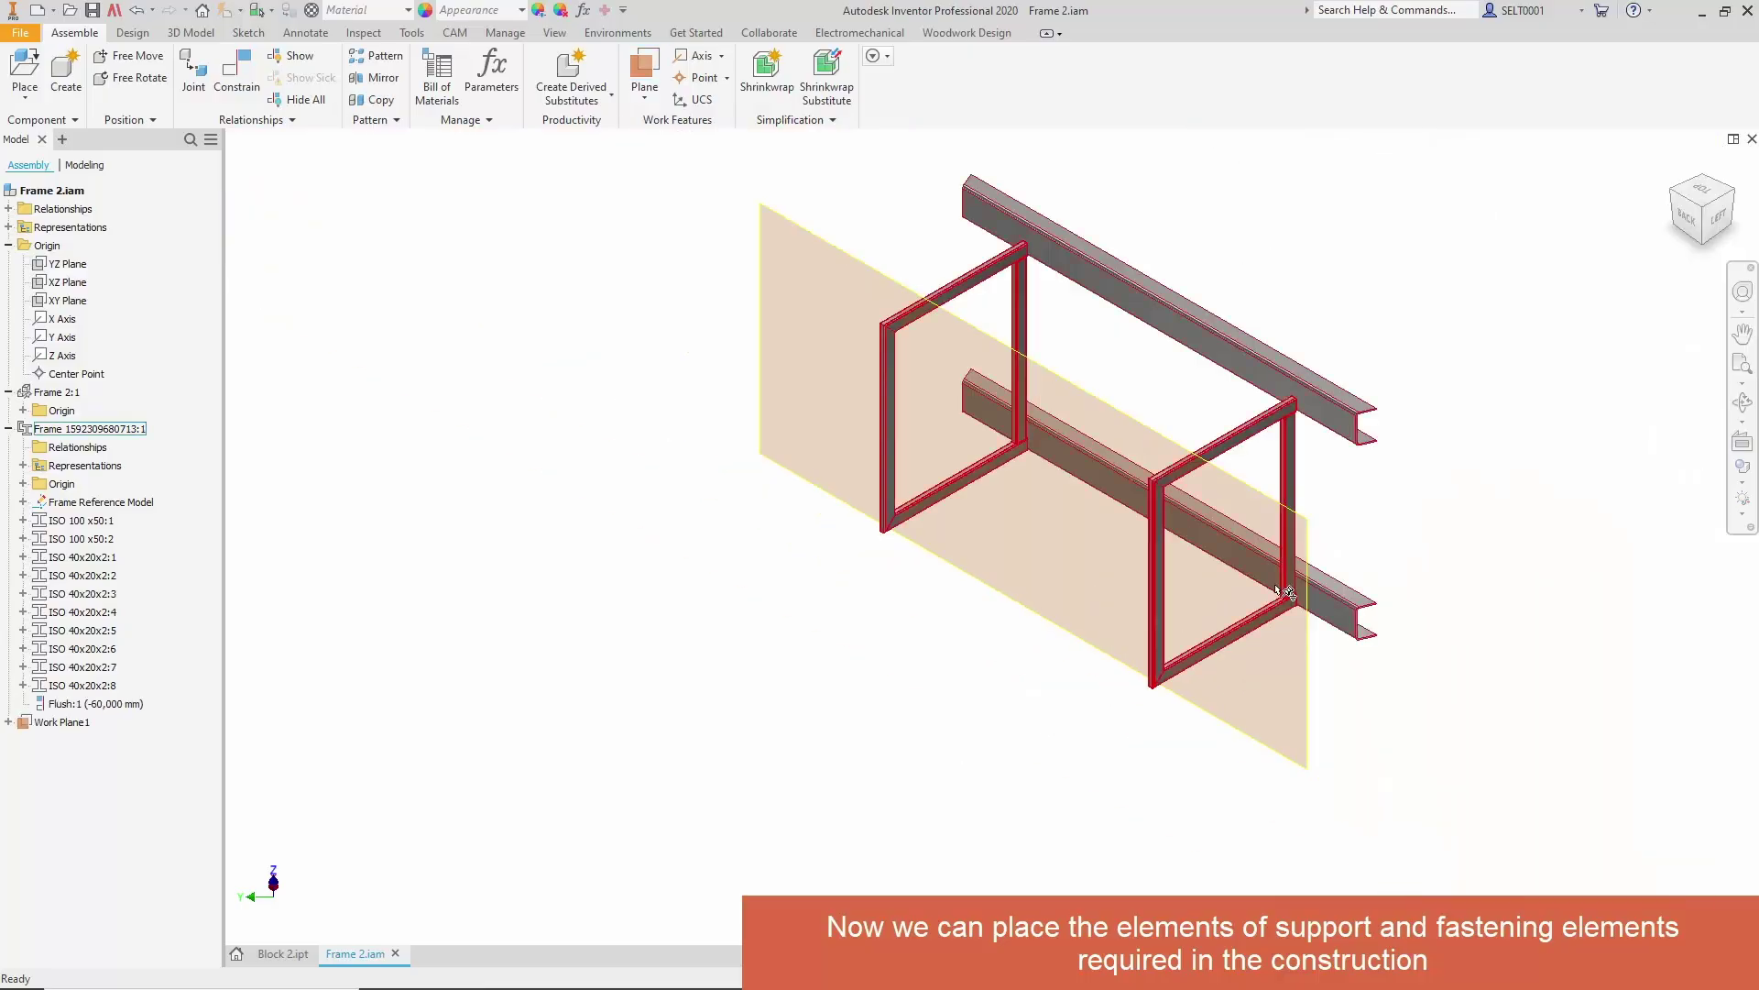
# - Create a second work plane offset -60 mm from the outer face of the upright on the channel side
pyautogui.click(1734, 187)
pyautogui.scroll(3, 1045, 614)
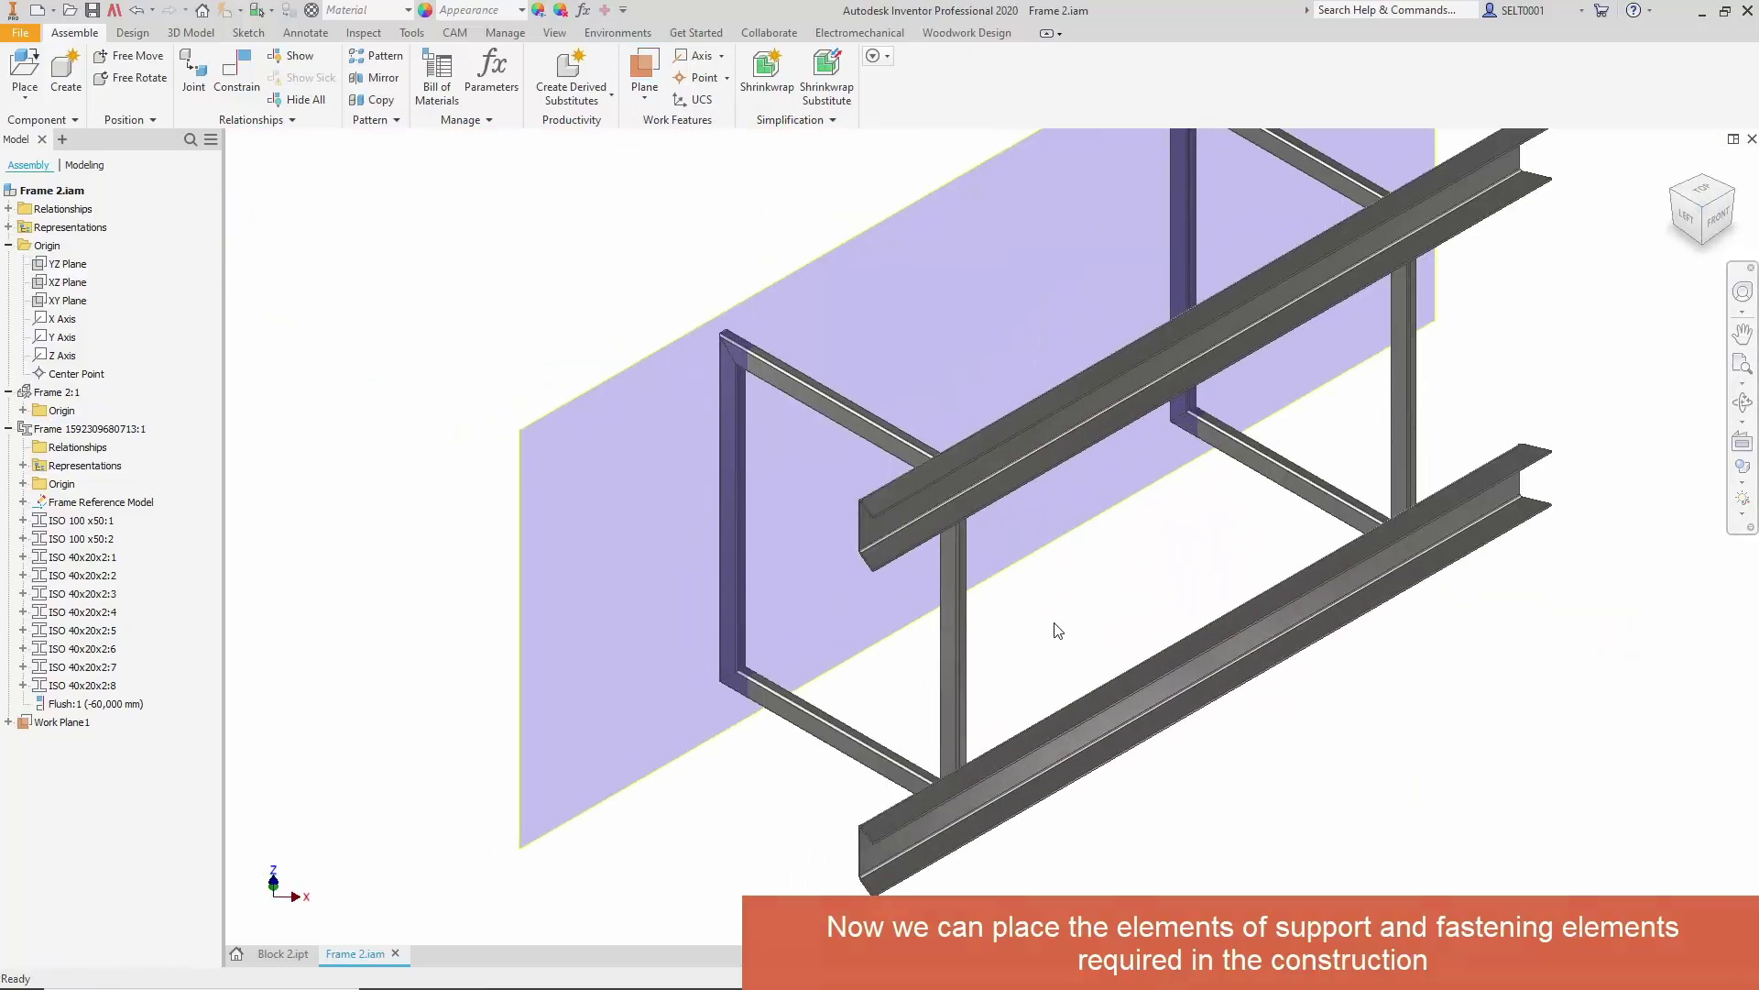
pyautogui.click(654, 75)
pyautogui.scroll(6, 904, 706)
pyautogui.moveTo(1122, 642); pyautogui.dragTo(931, 624)
pyautogui.press('Return')
pyautogui.scroll(-6, 1008, 708)
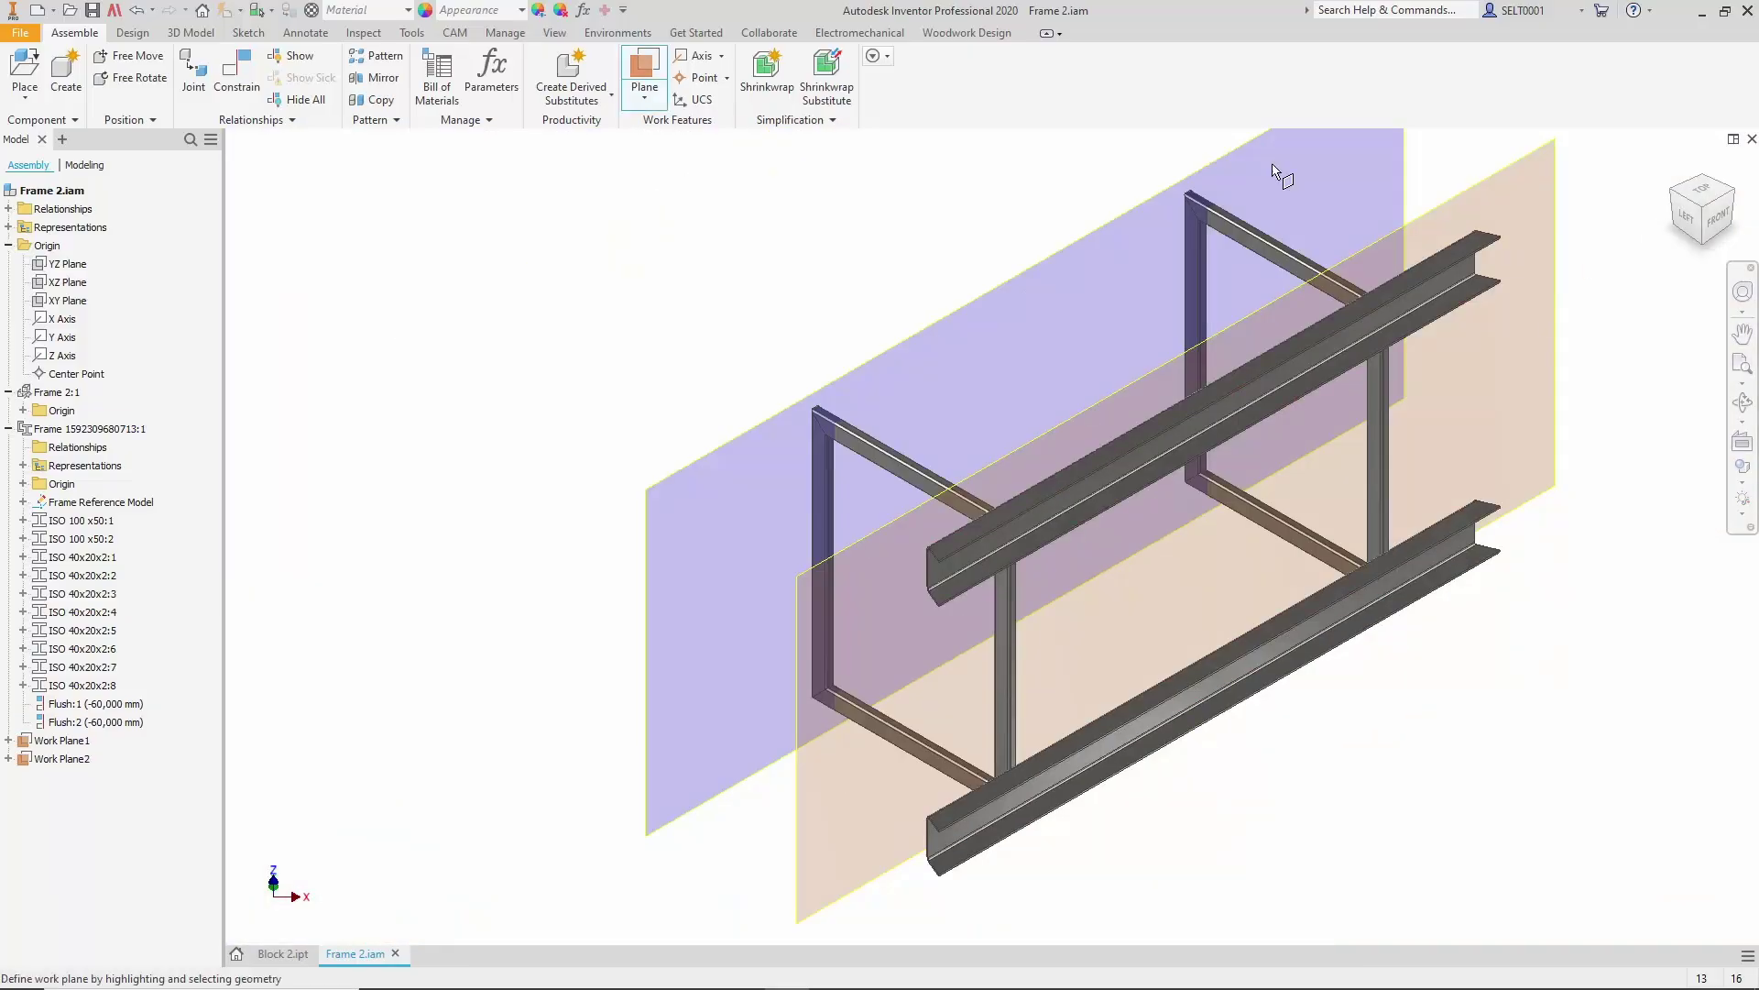
# - Start Attach and load Adjustable Support.iam from the Common Parts folder of the Stall project
pyautogui.click(1679, 199)
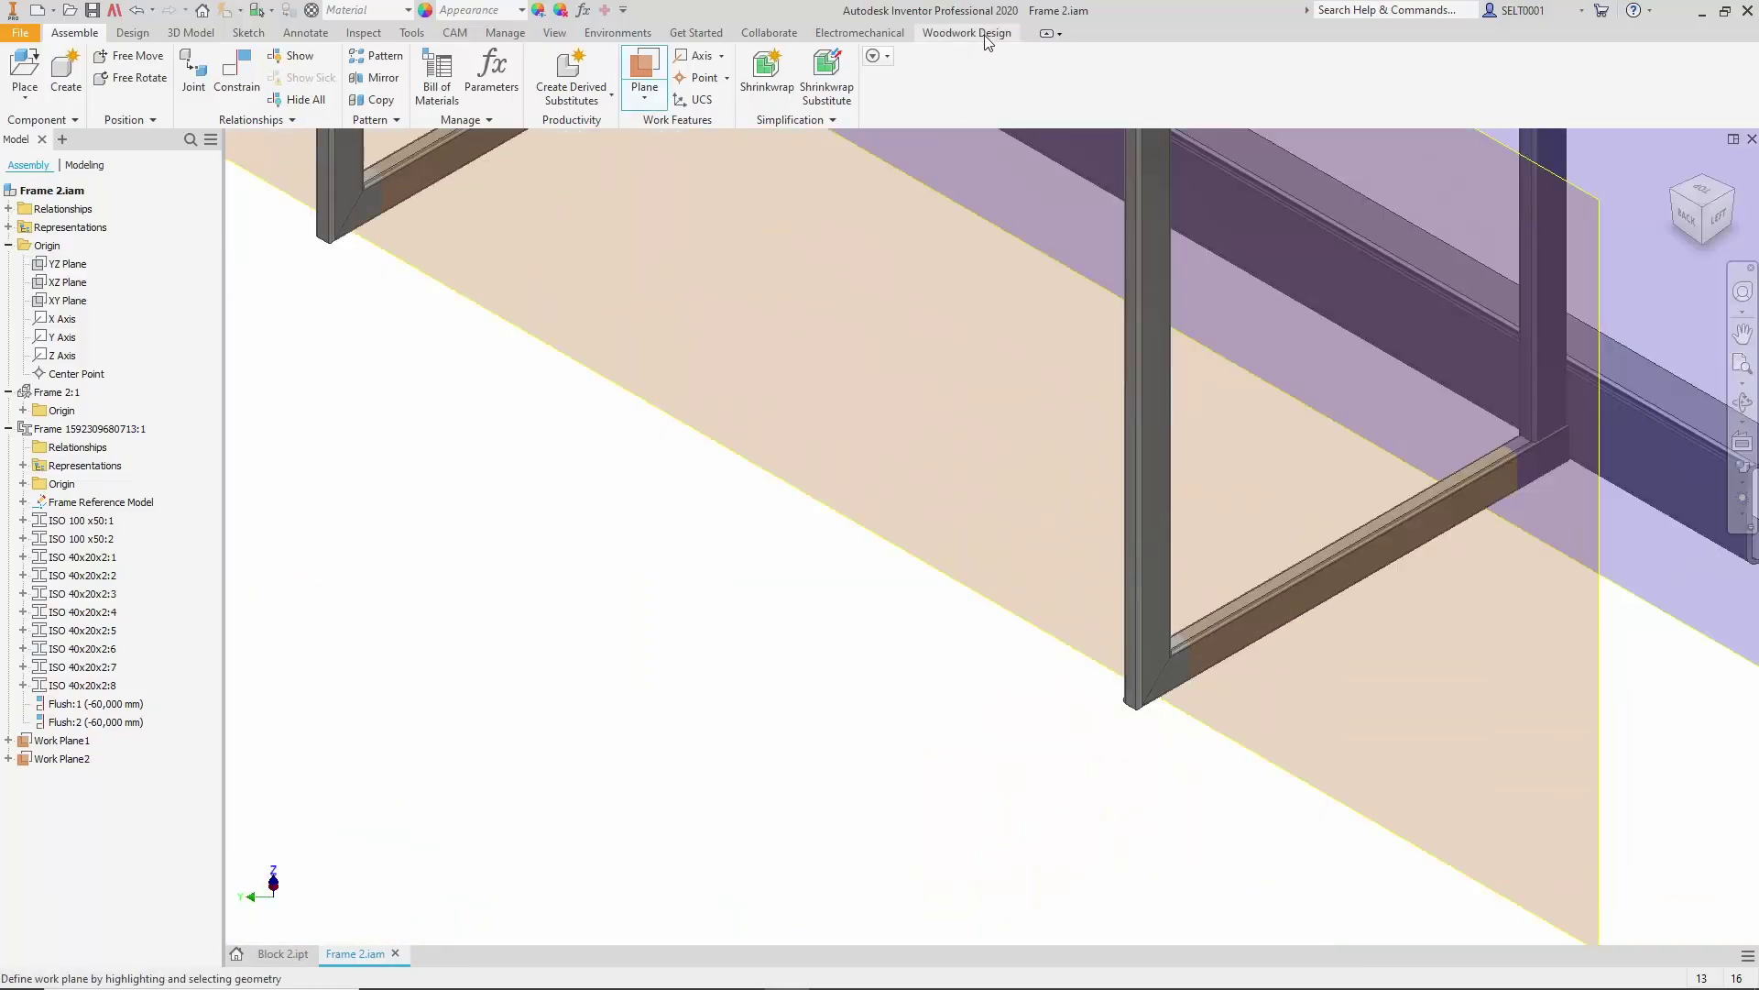
pyautogui.click(987, 36)
pyautogui.click(351, 73)
pyautogui.click(1008, 535)
pyautogui.press('Return')
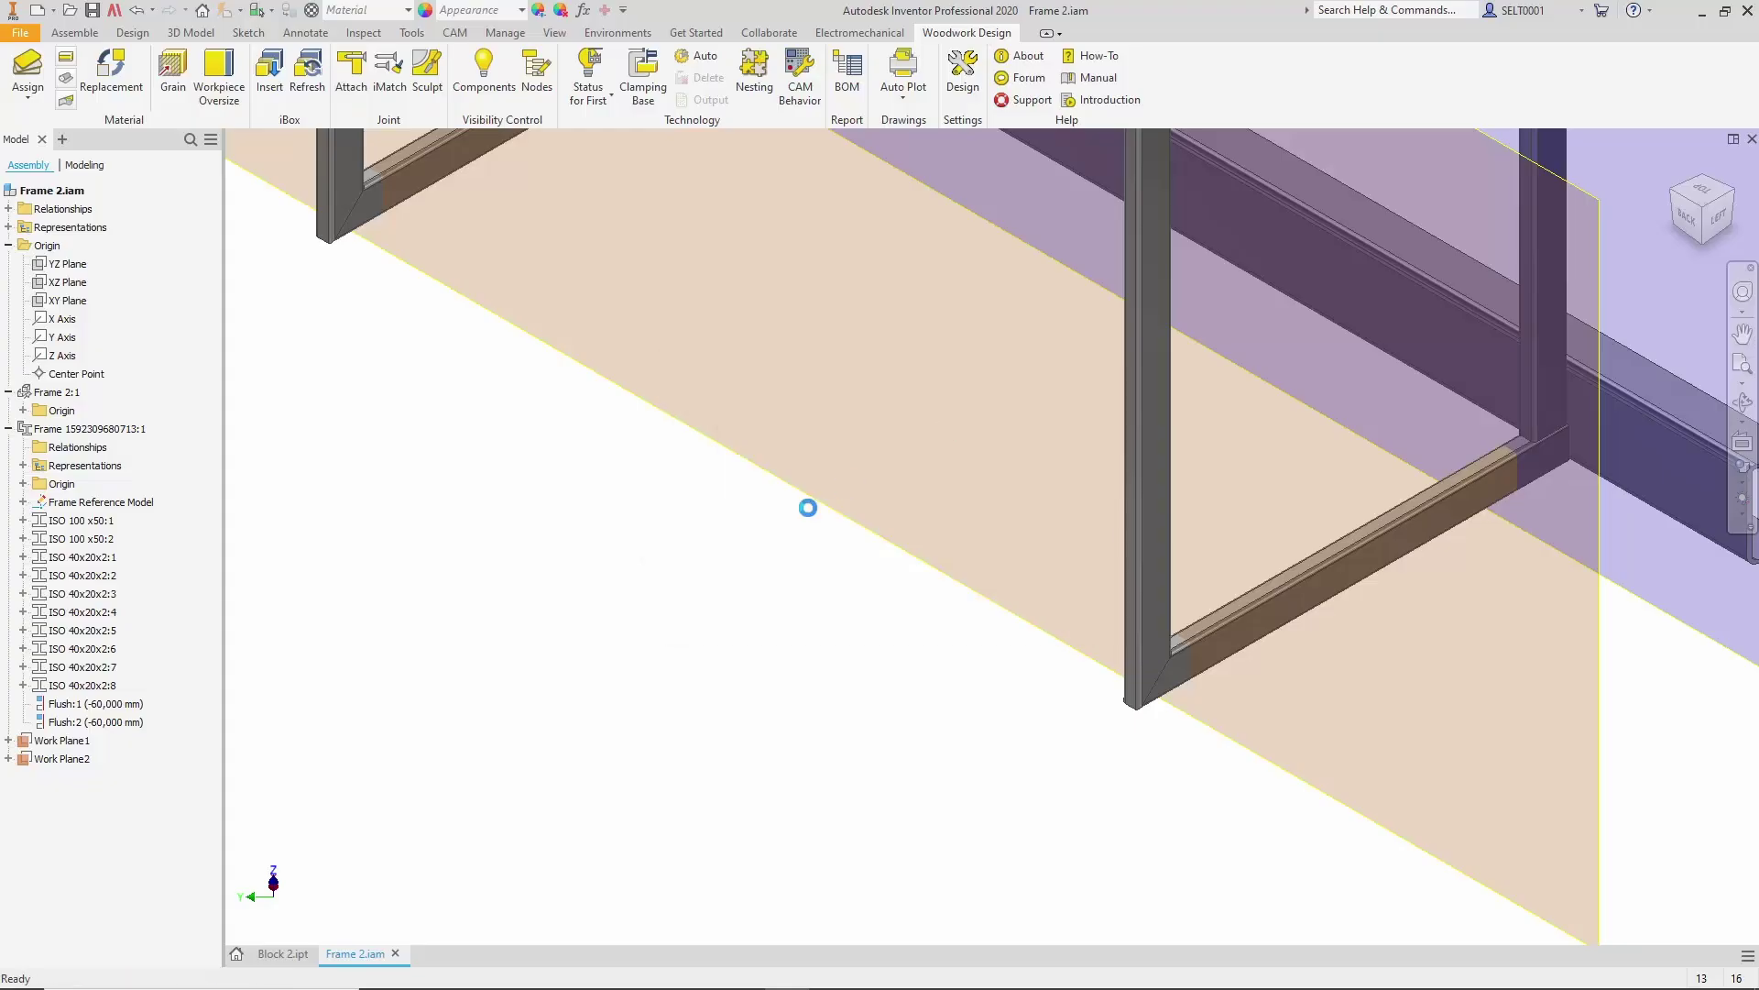
pyautogui.click(166, 374)
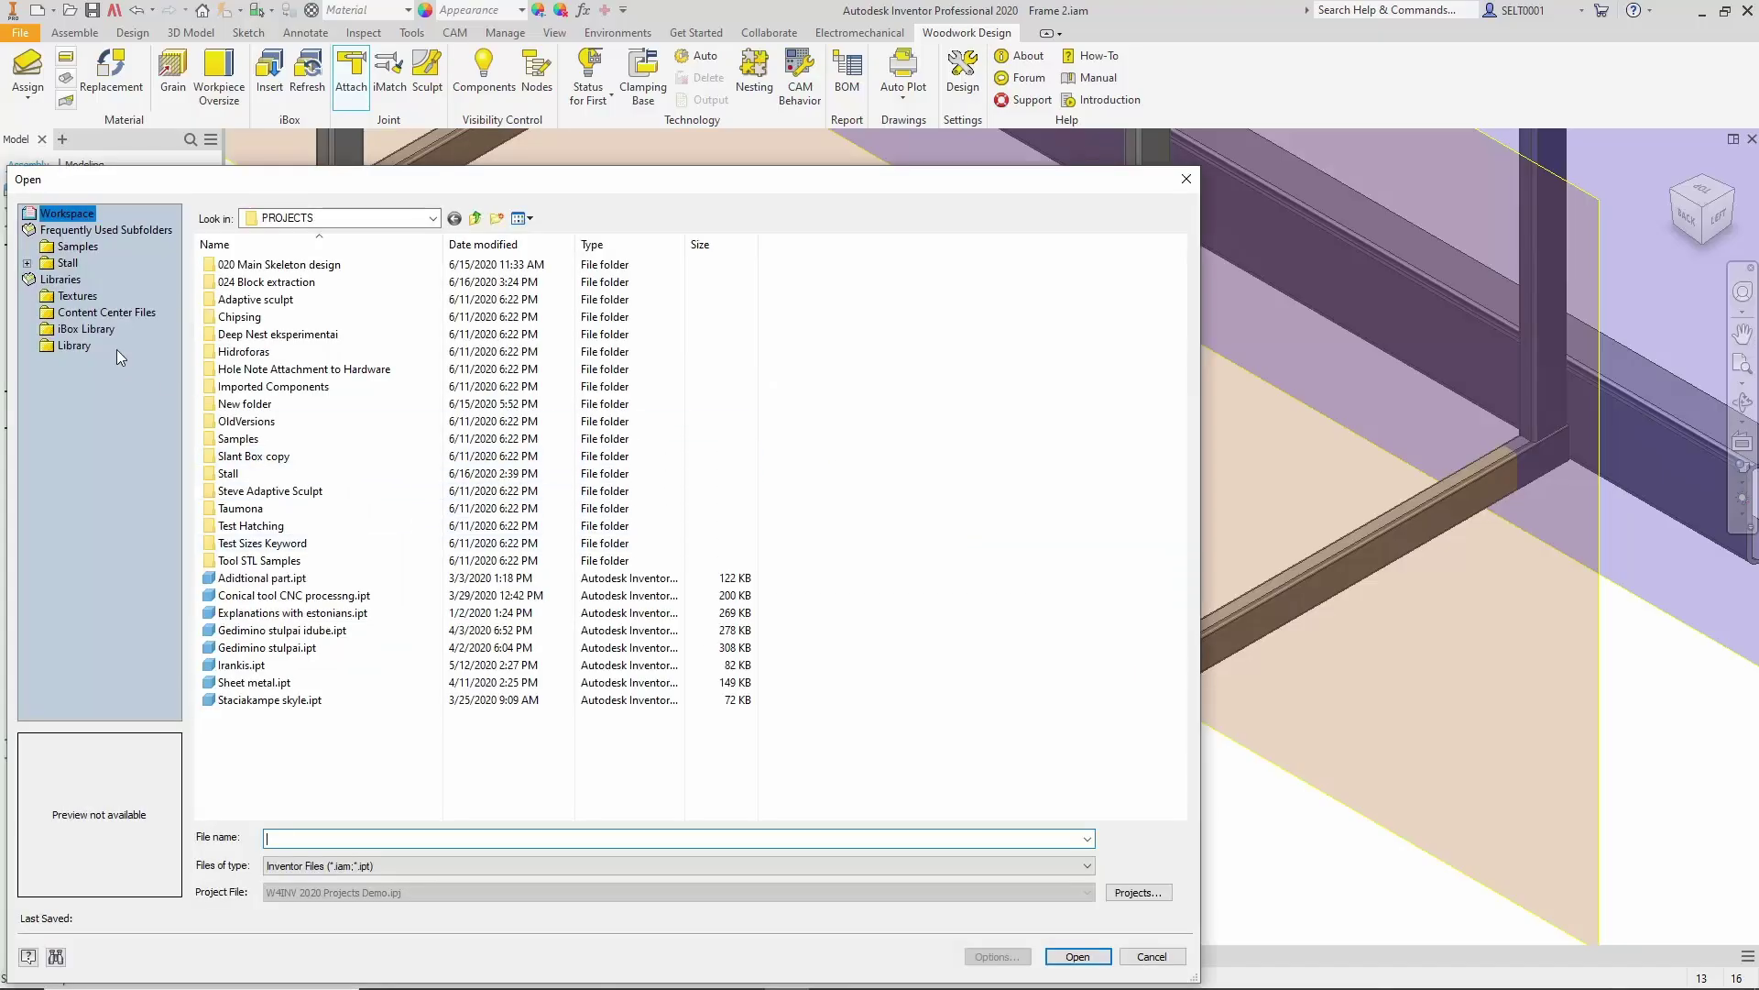
pyautogui.click(26, 263)
pyautogui.click(101, 279)
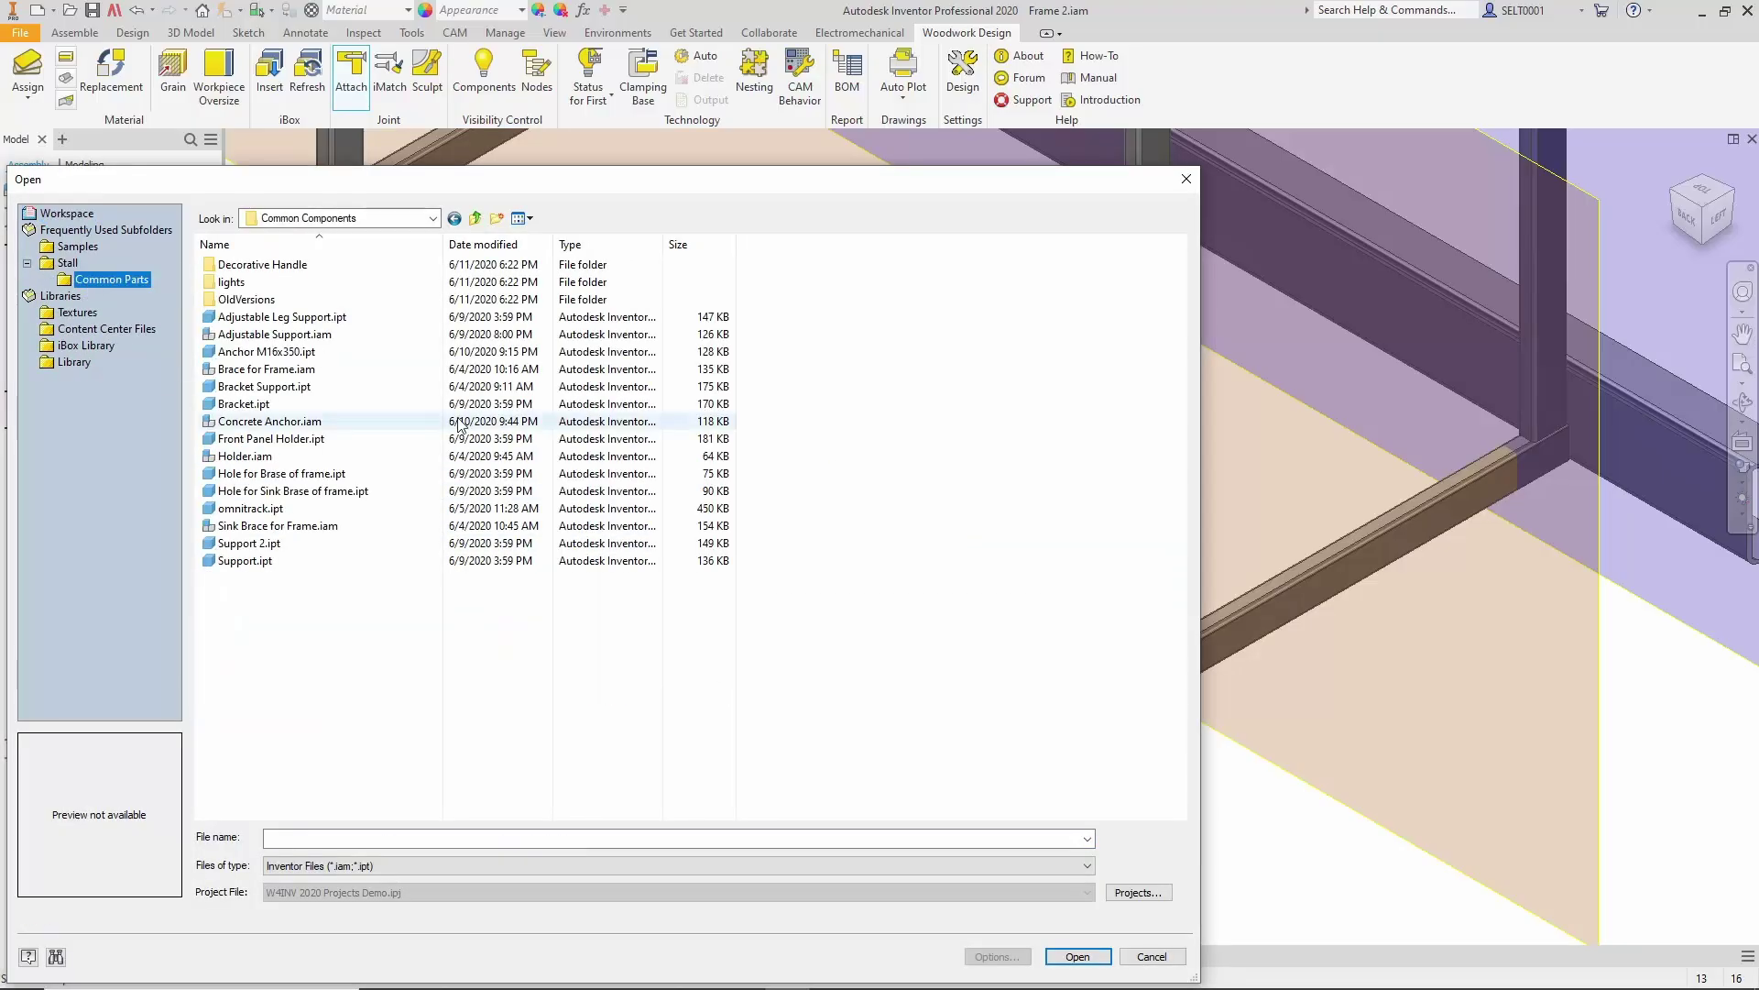
pyautogui.click(275, 333)
pyautogui.click(1083, 959)
# - Switch Attach to multiple placement and assign the Support Surface to the undersides of the side frames' lower rails
pyautogui.moveTo(1014, 797); pyautogui.dragTo(1027, 523, button='middle')
pyautogui.scroll(-3, 1013, 698)
pyautogui.click(381, 380)
pyautogui.scroll(3, 1027, 523)
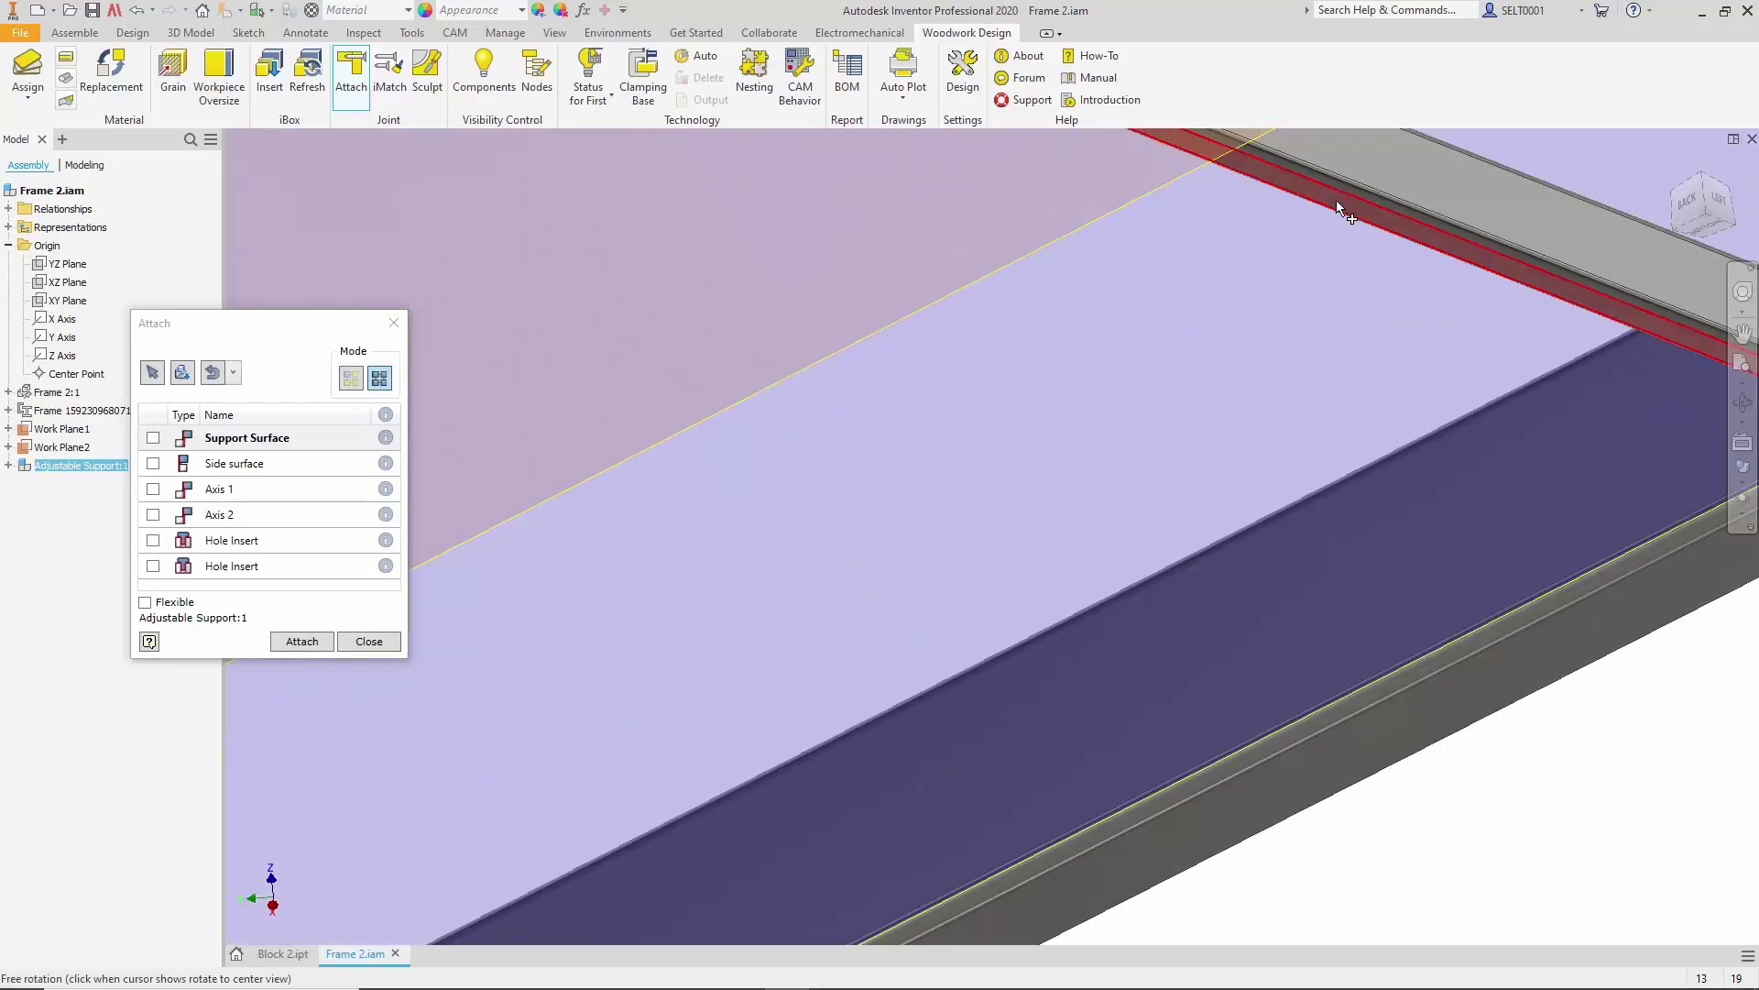
pyautogui.click(1334, 196)
pyautogui.scroll(-3, 1237, 330)
pyautogui.keyDown('shift'); pyautogui.moveTo(1179, 326); pyautogui.dragTo(1182, 447, button='middle'); pyautogui.keyUp('shift')
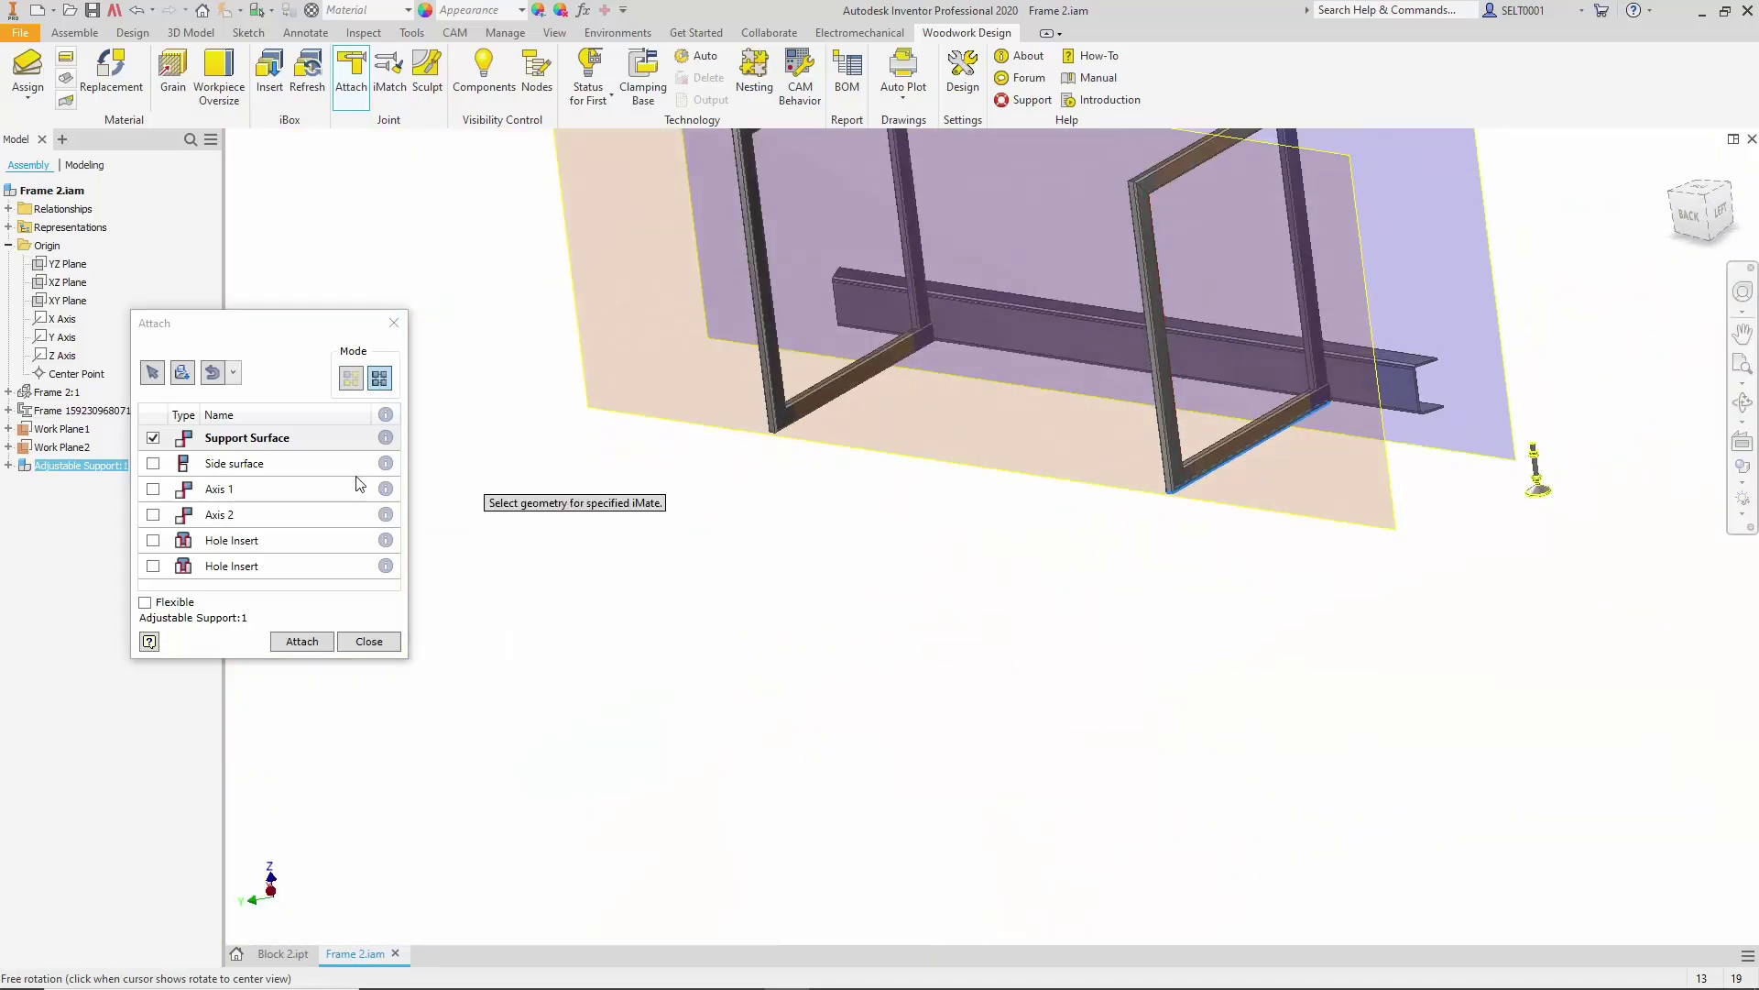
# - Assign the support's Side surface to the side faces of both lower frame rails
pyautogui.click(286, 464)
pyautogui.scroll(3, 1189, 483)
pyautogui.click(1239, 459)
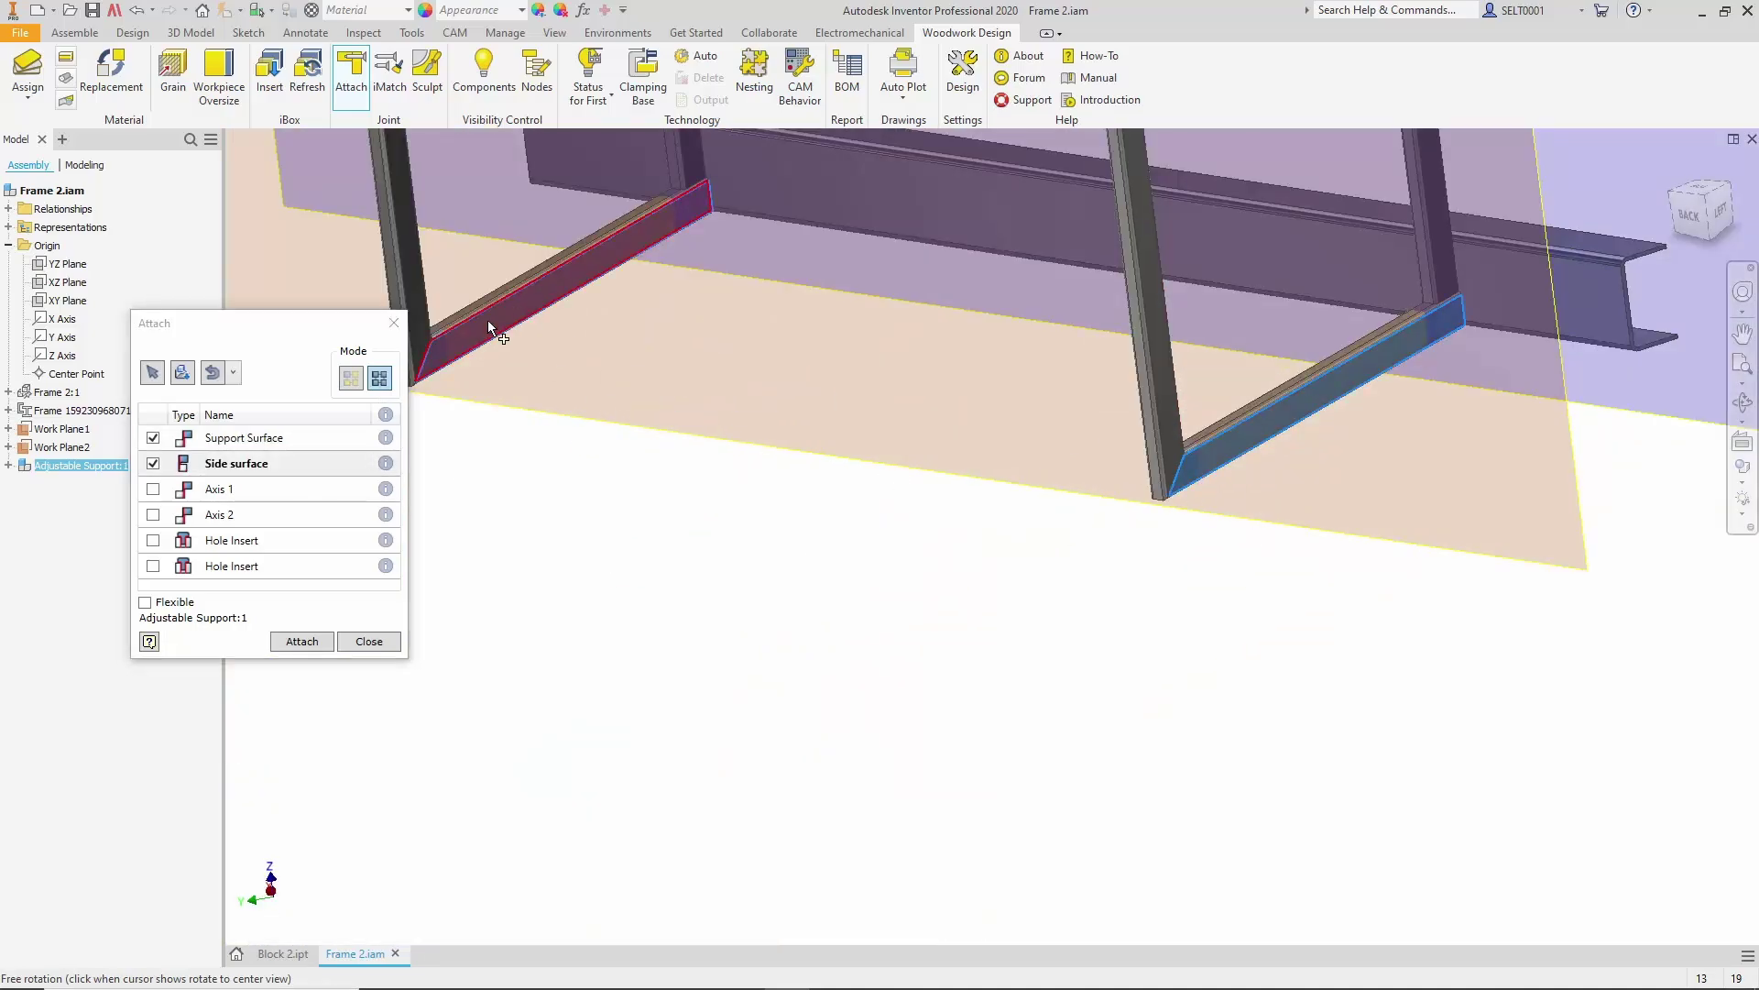
# - Assign Axis 1 to both work planes and finish attaching the adjustable supports
pyautogui.click(231, 489)
pyautogui.click(1577, 486)
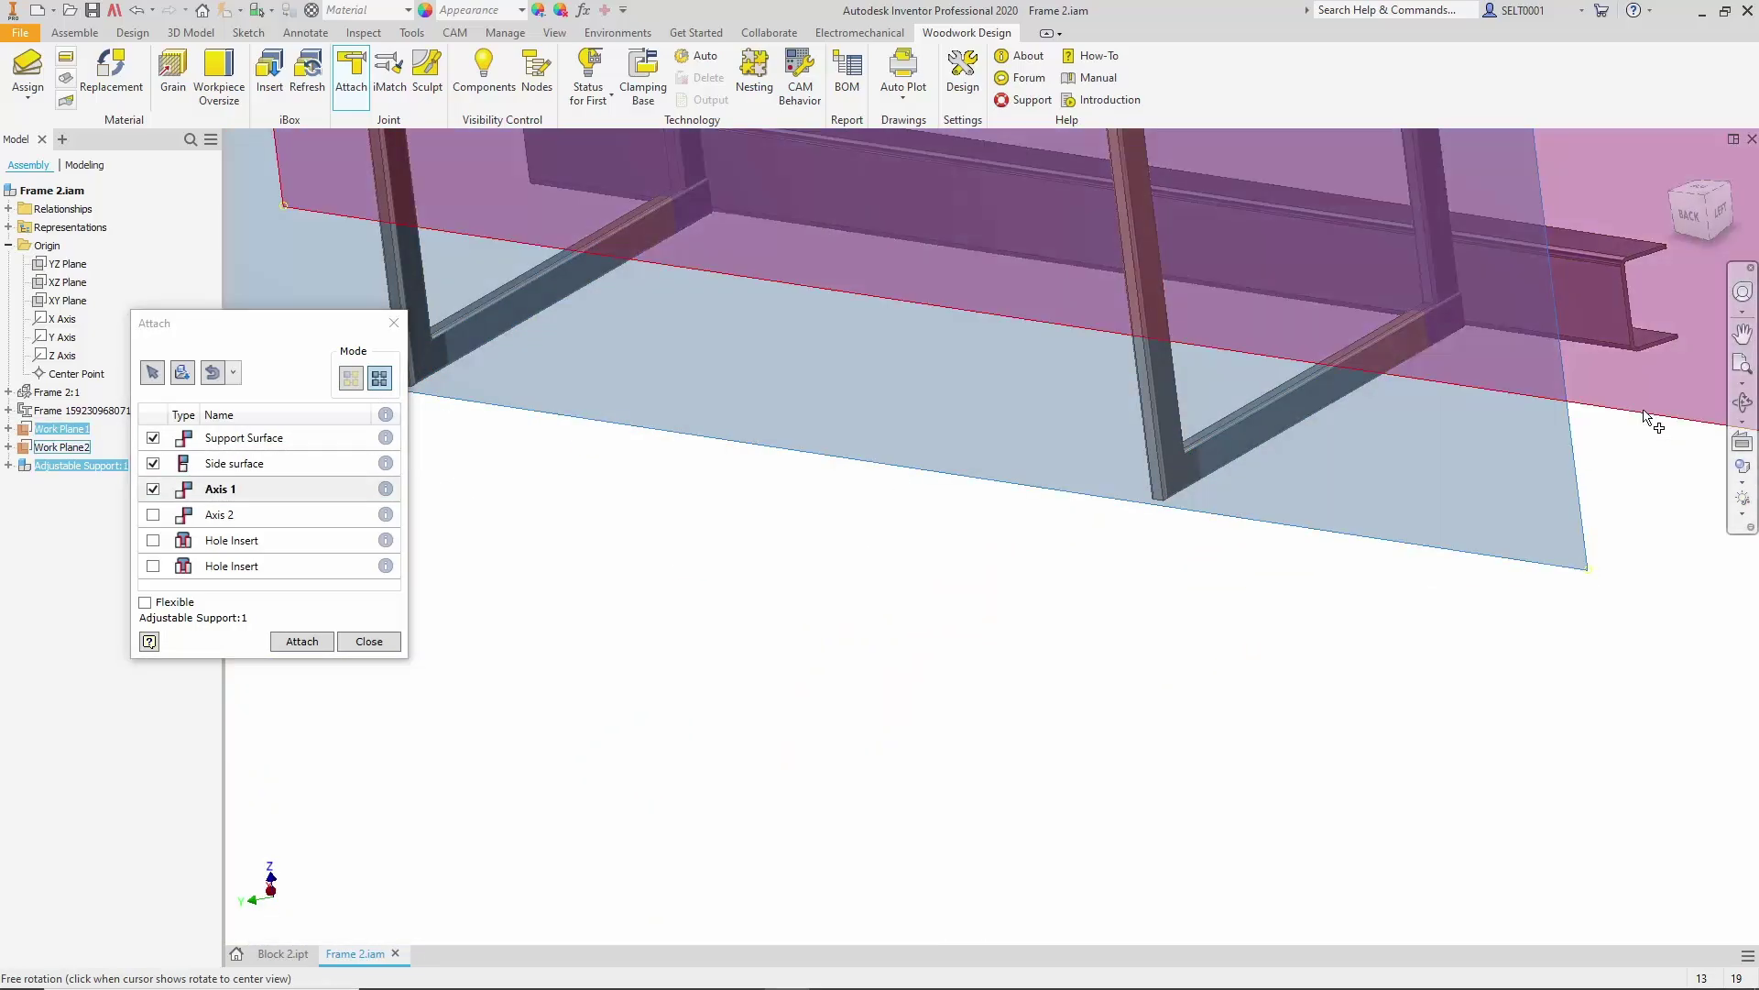
pyautogui.click(391, 651)
pyautogui.scroll(4, 774, 628)
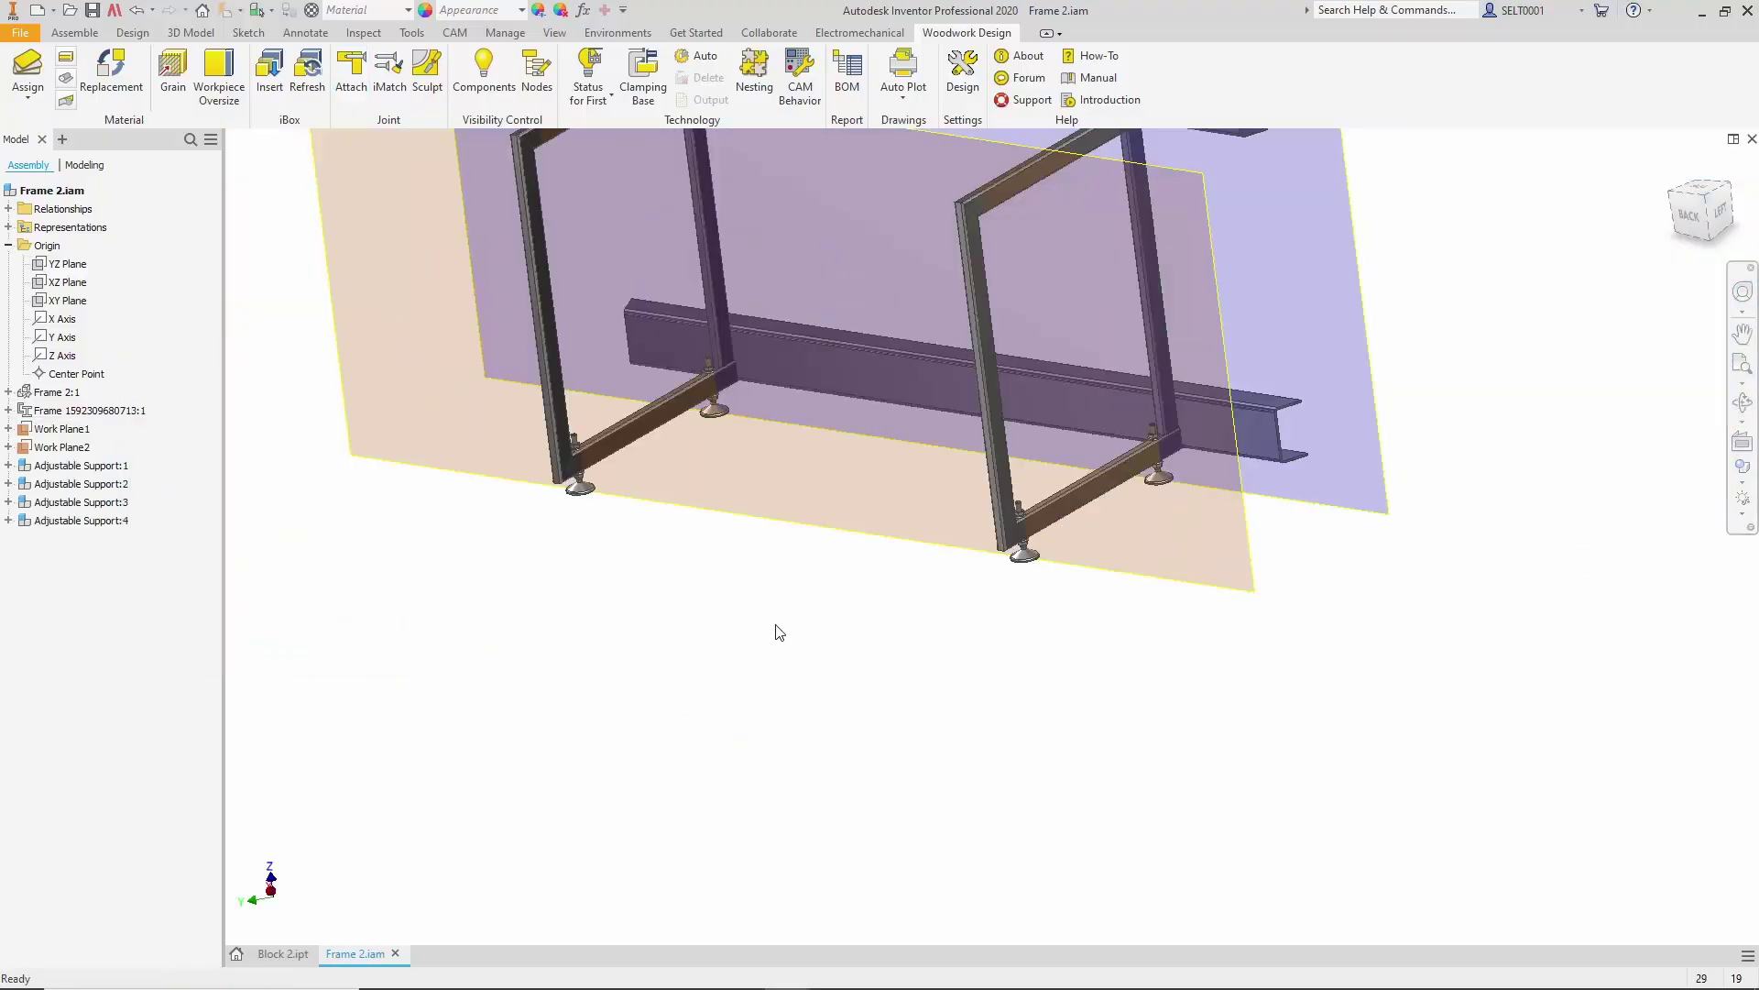
# - Set the offset of Work Plane1 to -120 mm
pyautogui.press('F6')
pyautogui.moveTo(919, 672); pyautogui.dragTo(859, 574, button='middle')
pyautogui.scroll(-3, 1190, 730)
pyautogui.scroll(2, 1152, 692)
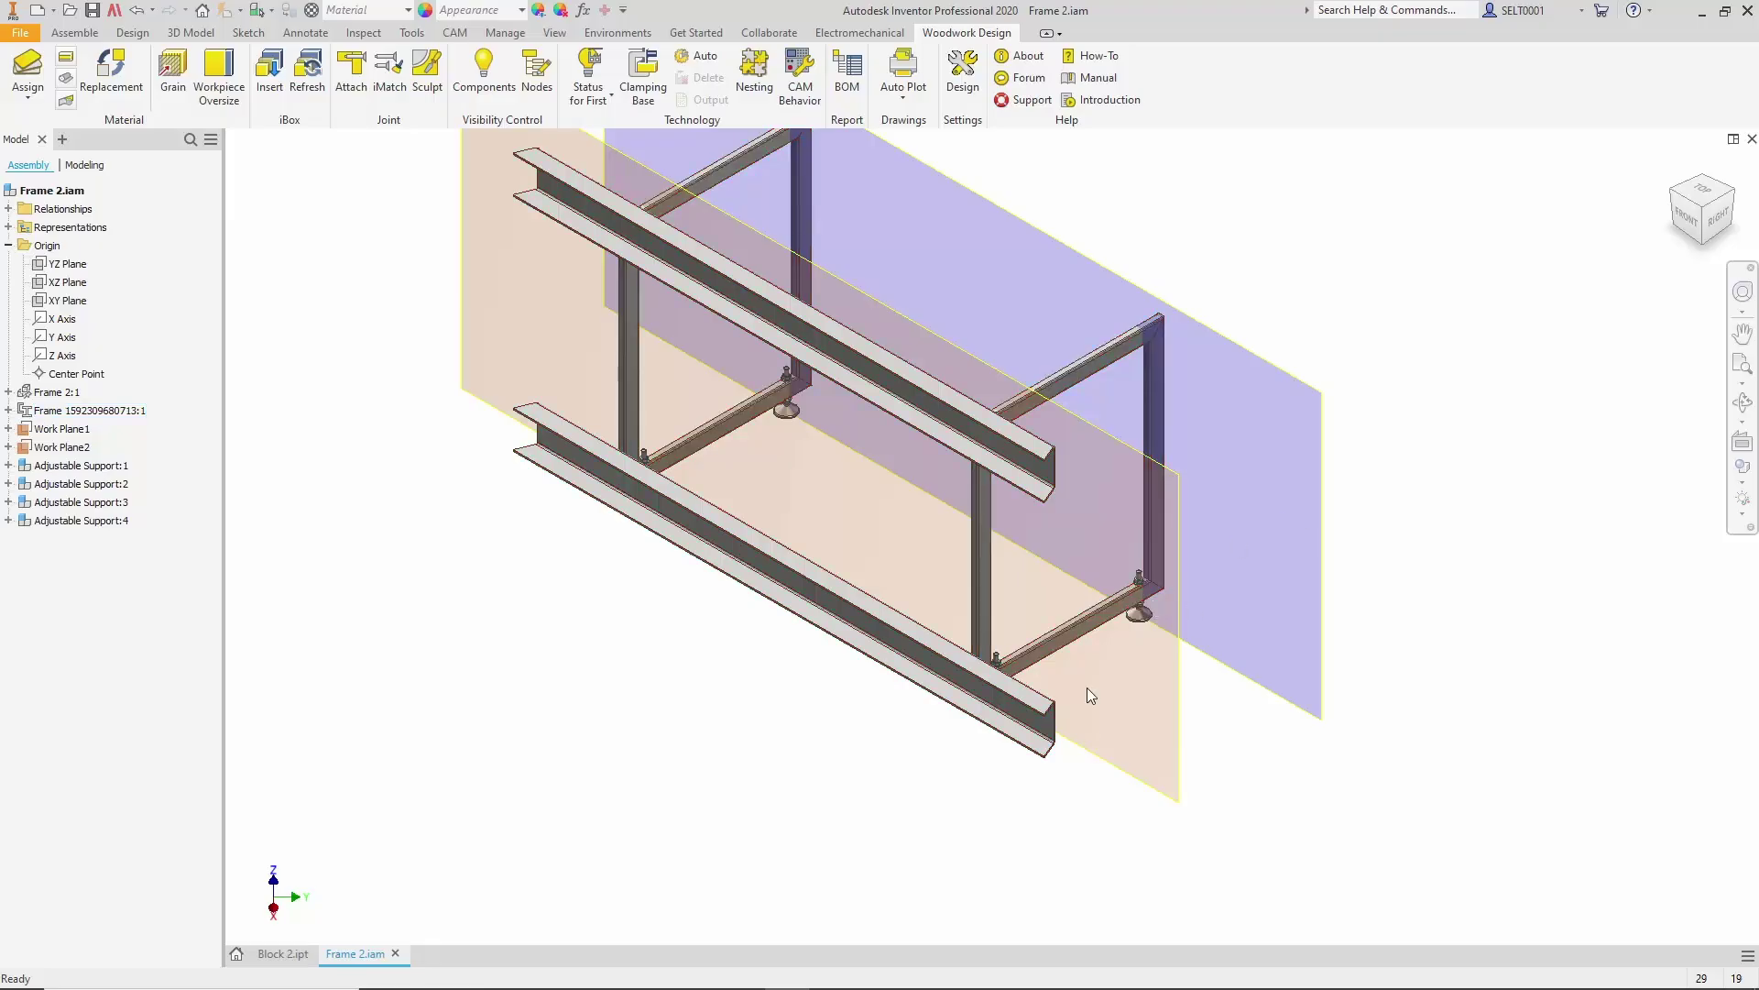
pyautogui.doubleClick(55, 430)
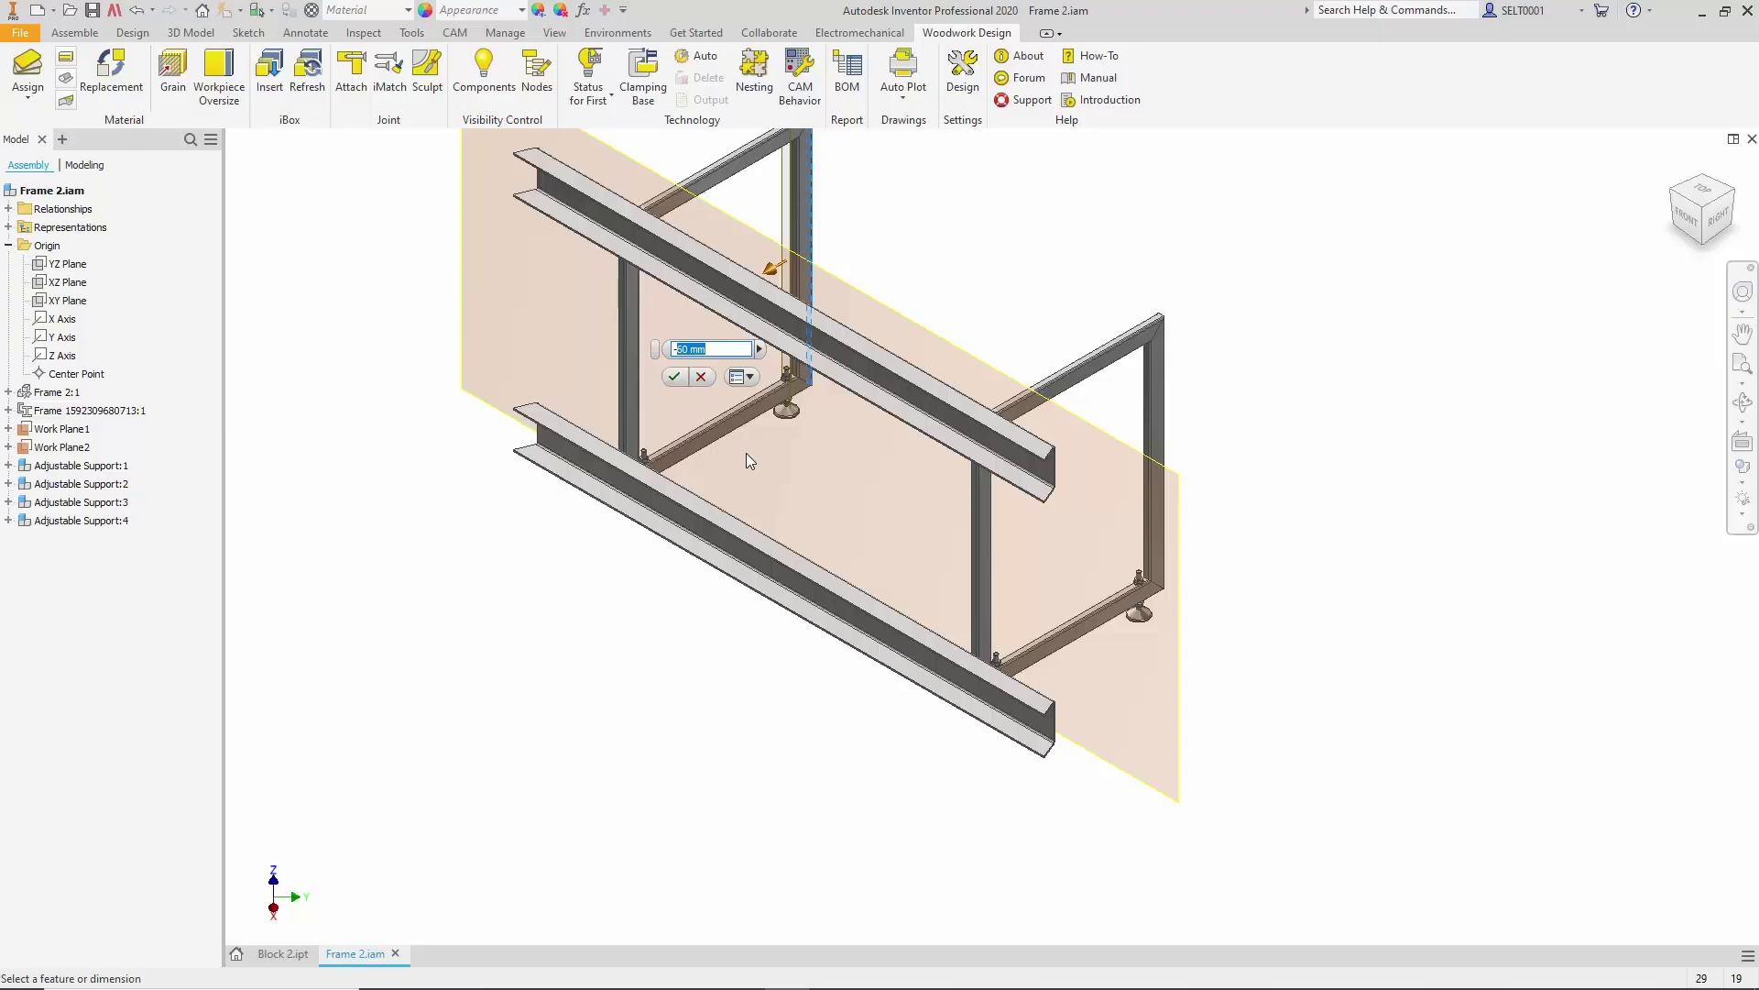
pyautogui.write('-120')
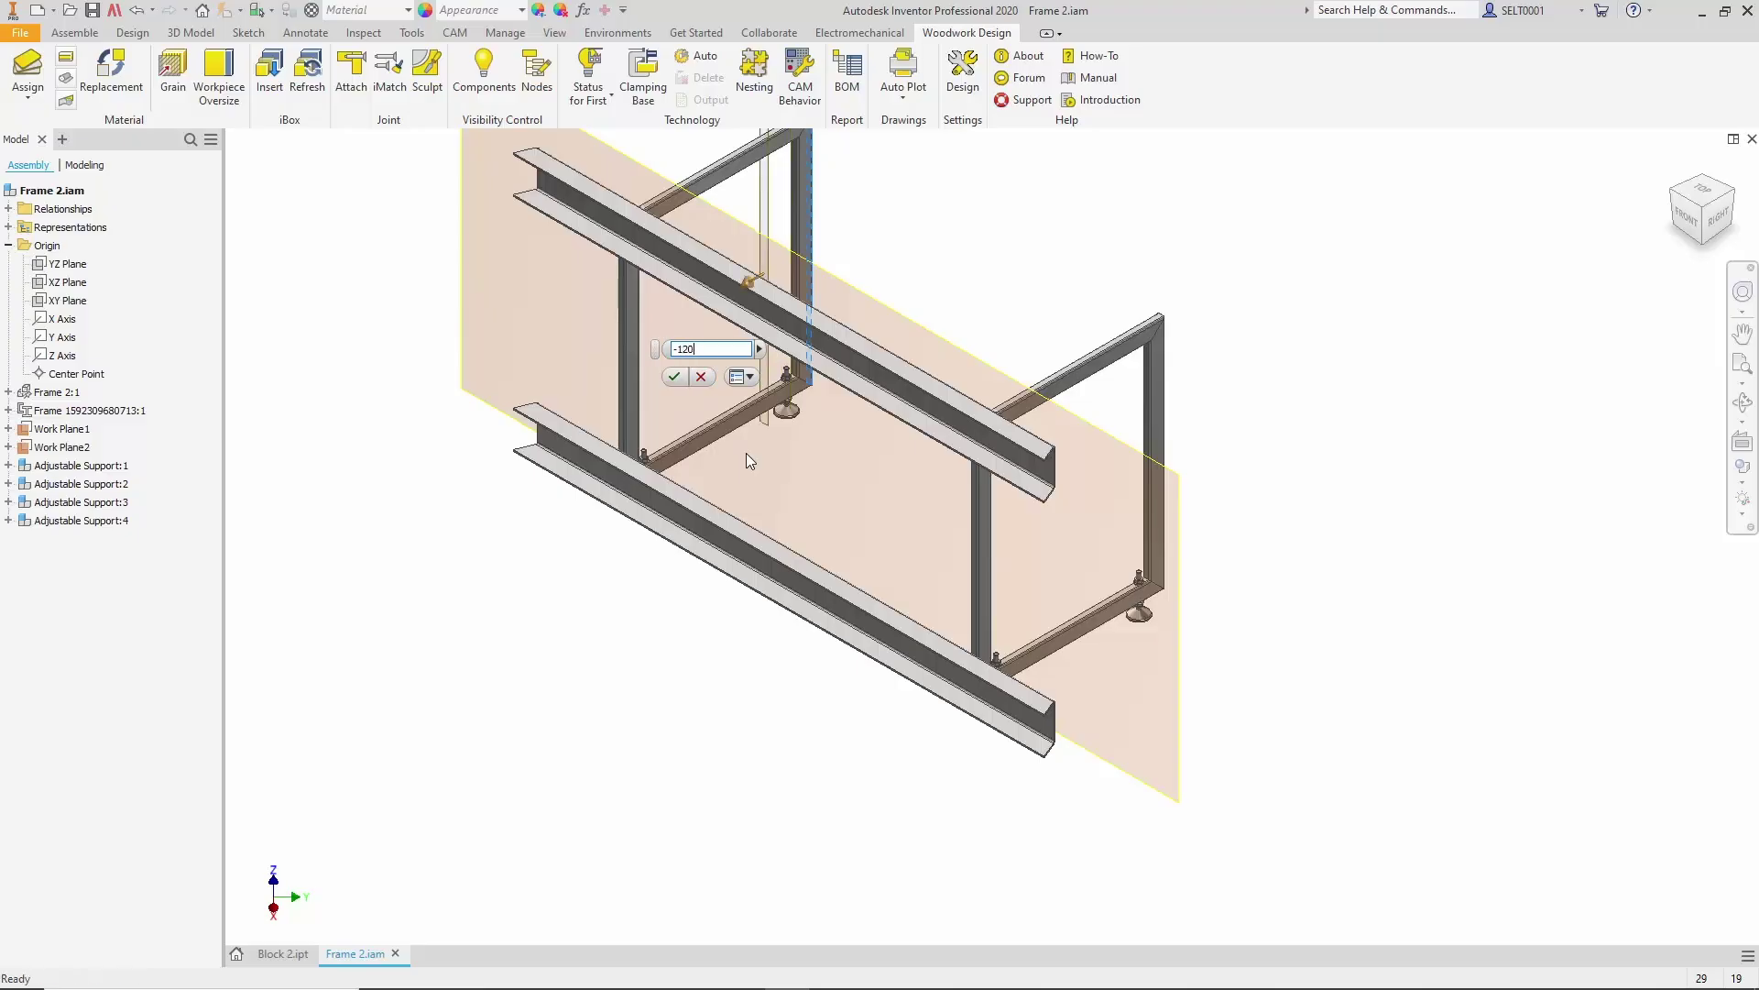
pyautogui.press('Return')
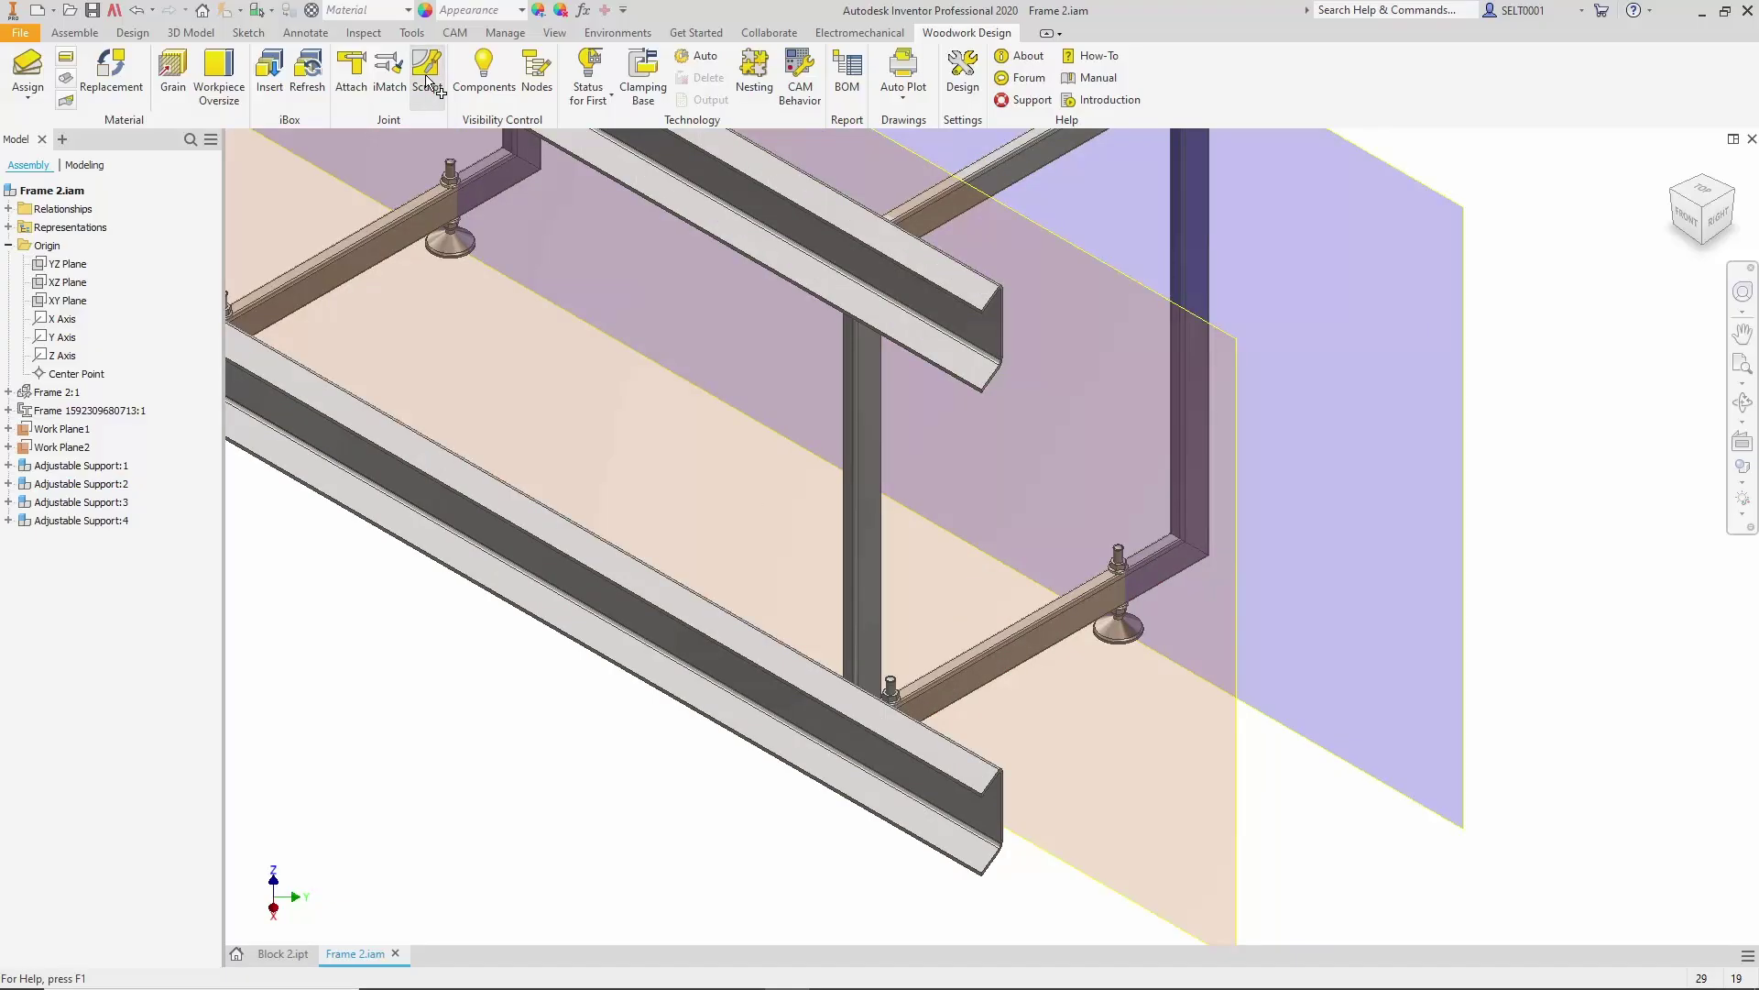
# - Sculpt the lower rails of both side frames for the adjustable supports with the Associative option
pyautogui.click(427, 74)
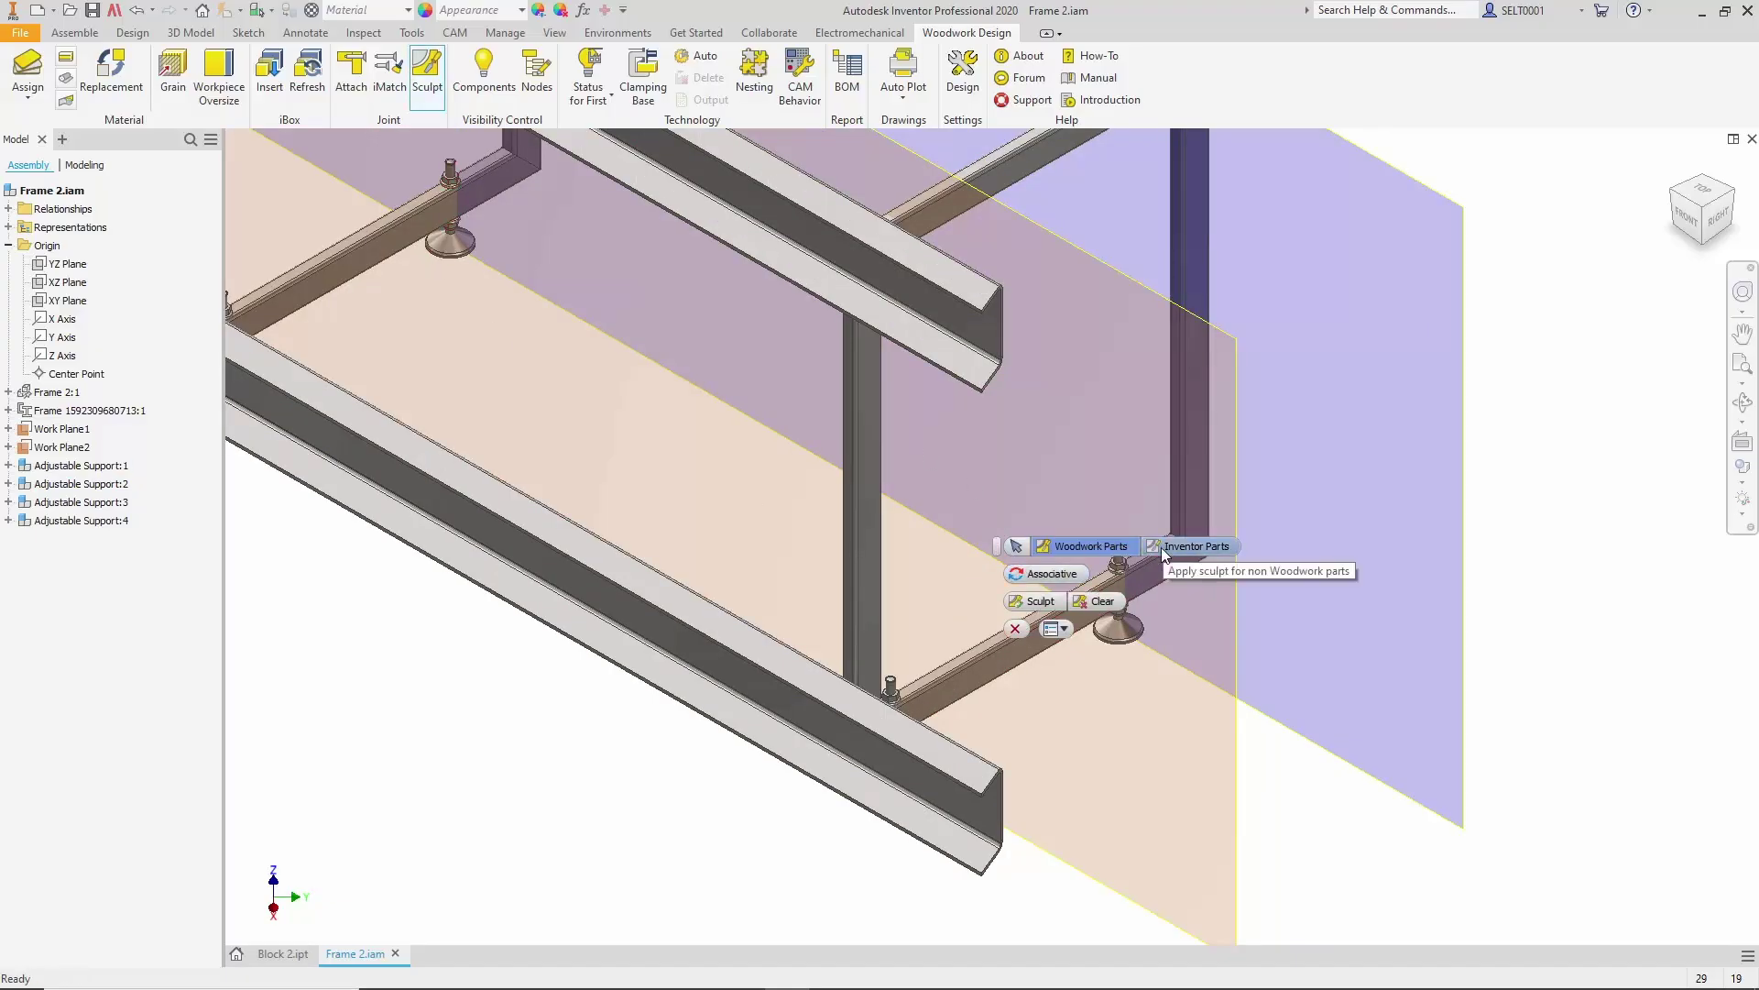
pyautogui.click(1016, 547)
pyautogui.click(399, 240)
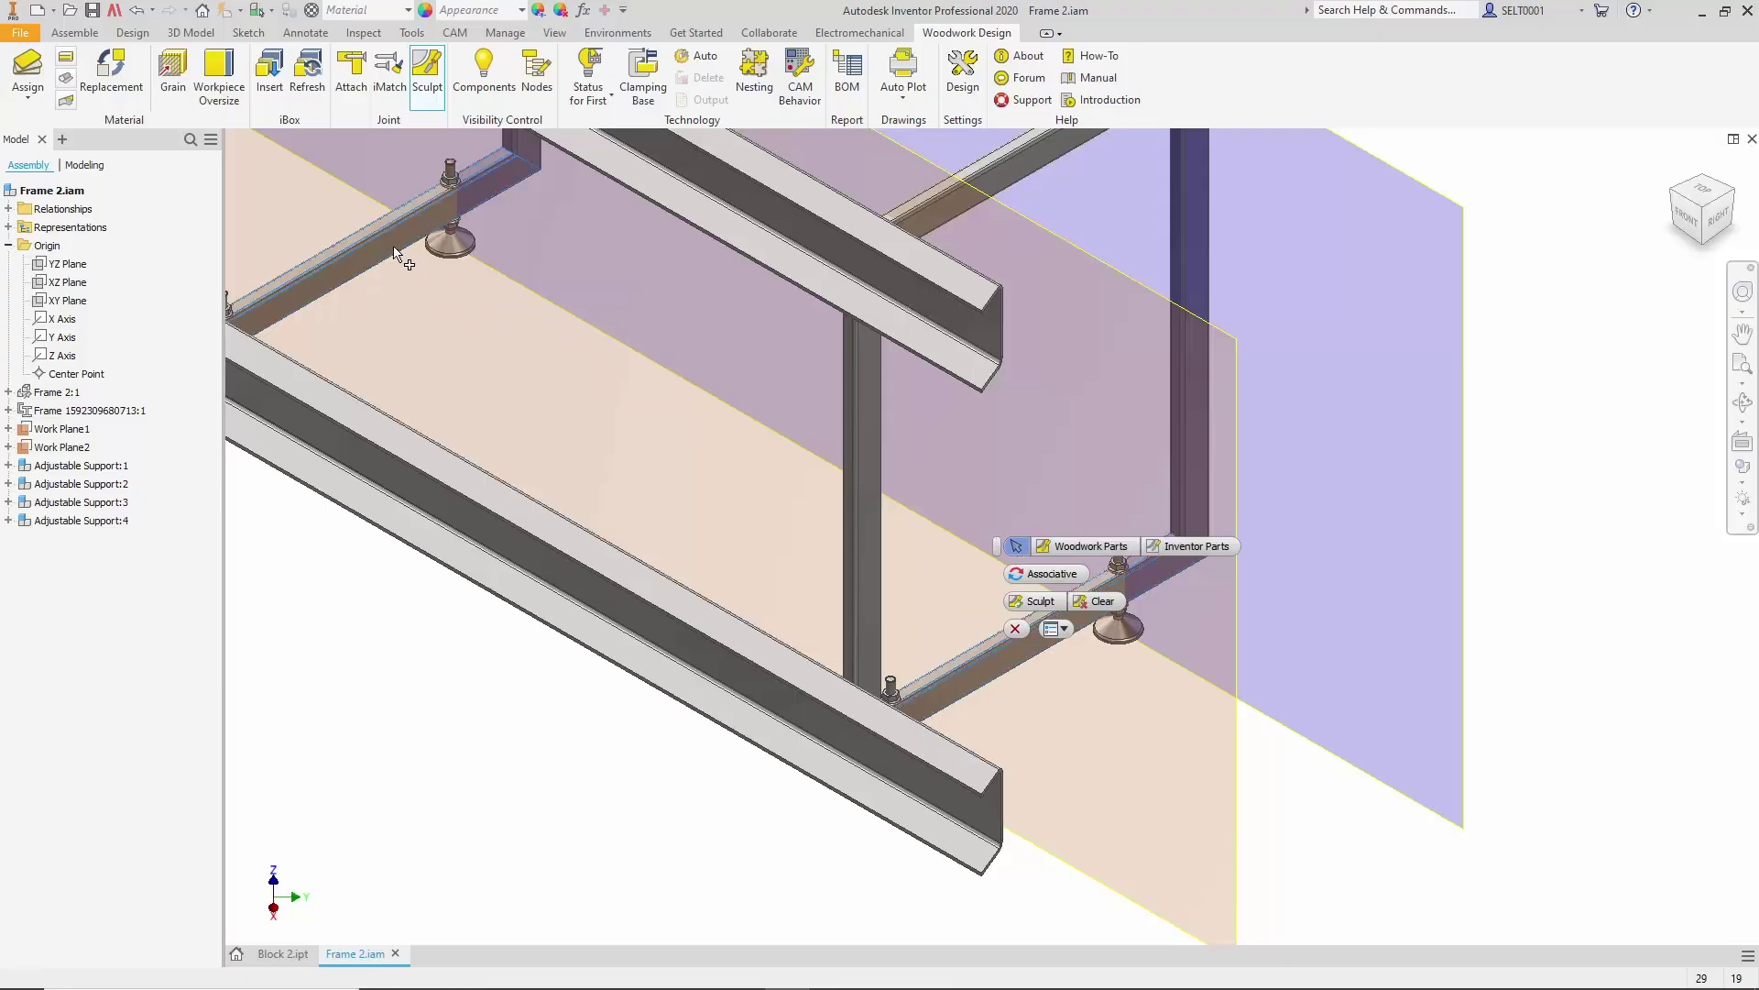
pyautogui.click(1038, 601)
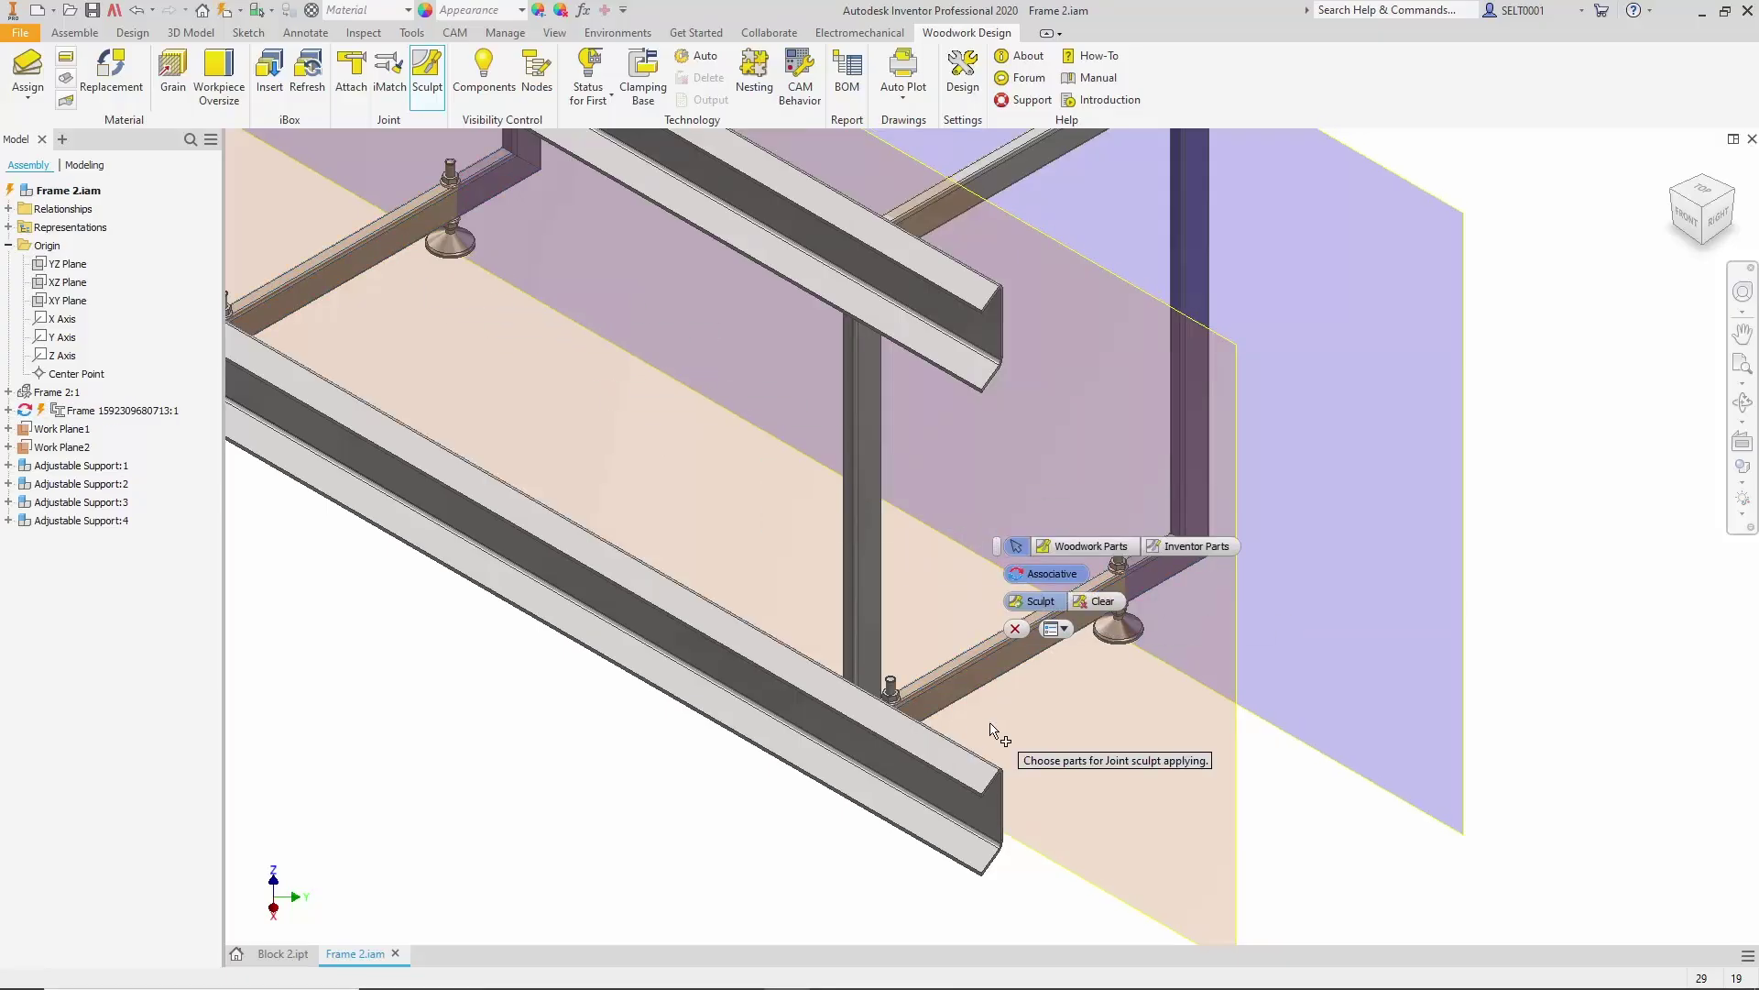
pyautogui.click(1016, 630)
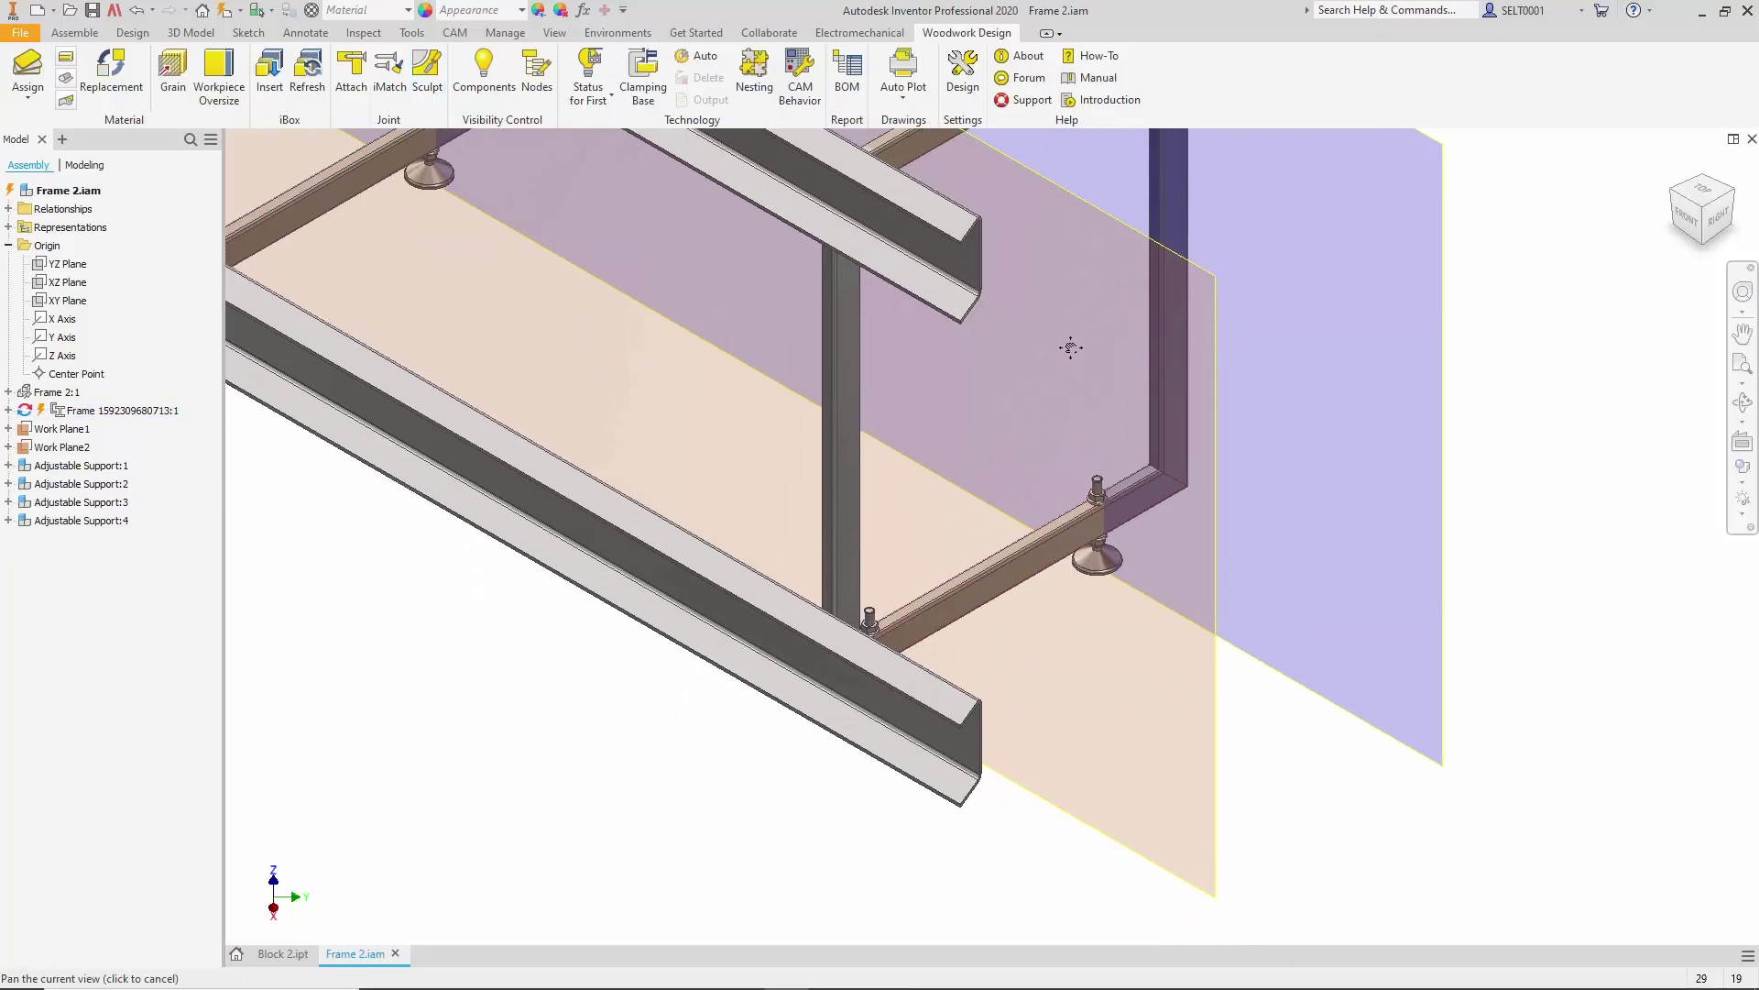
# - Hide the adjustable support near the rear corner of the right side frame and examine the lower rail there
pyautogui.rightClick(1102, 492)
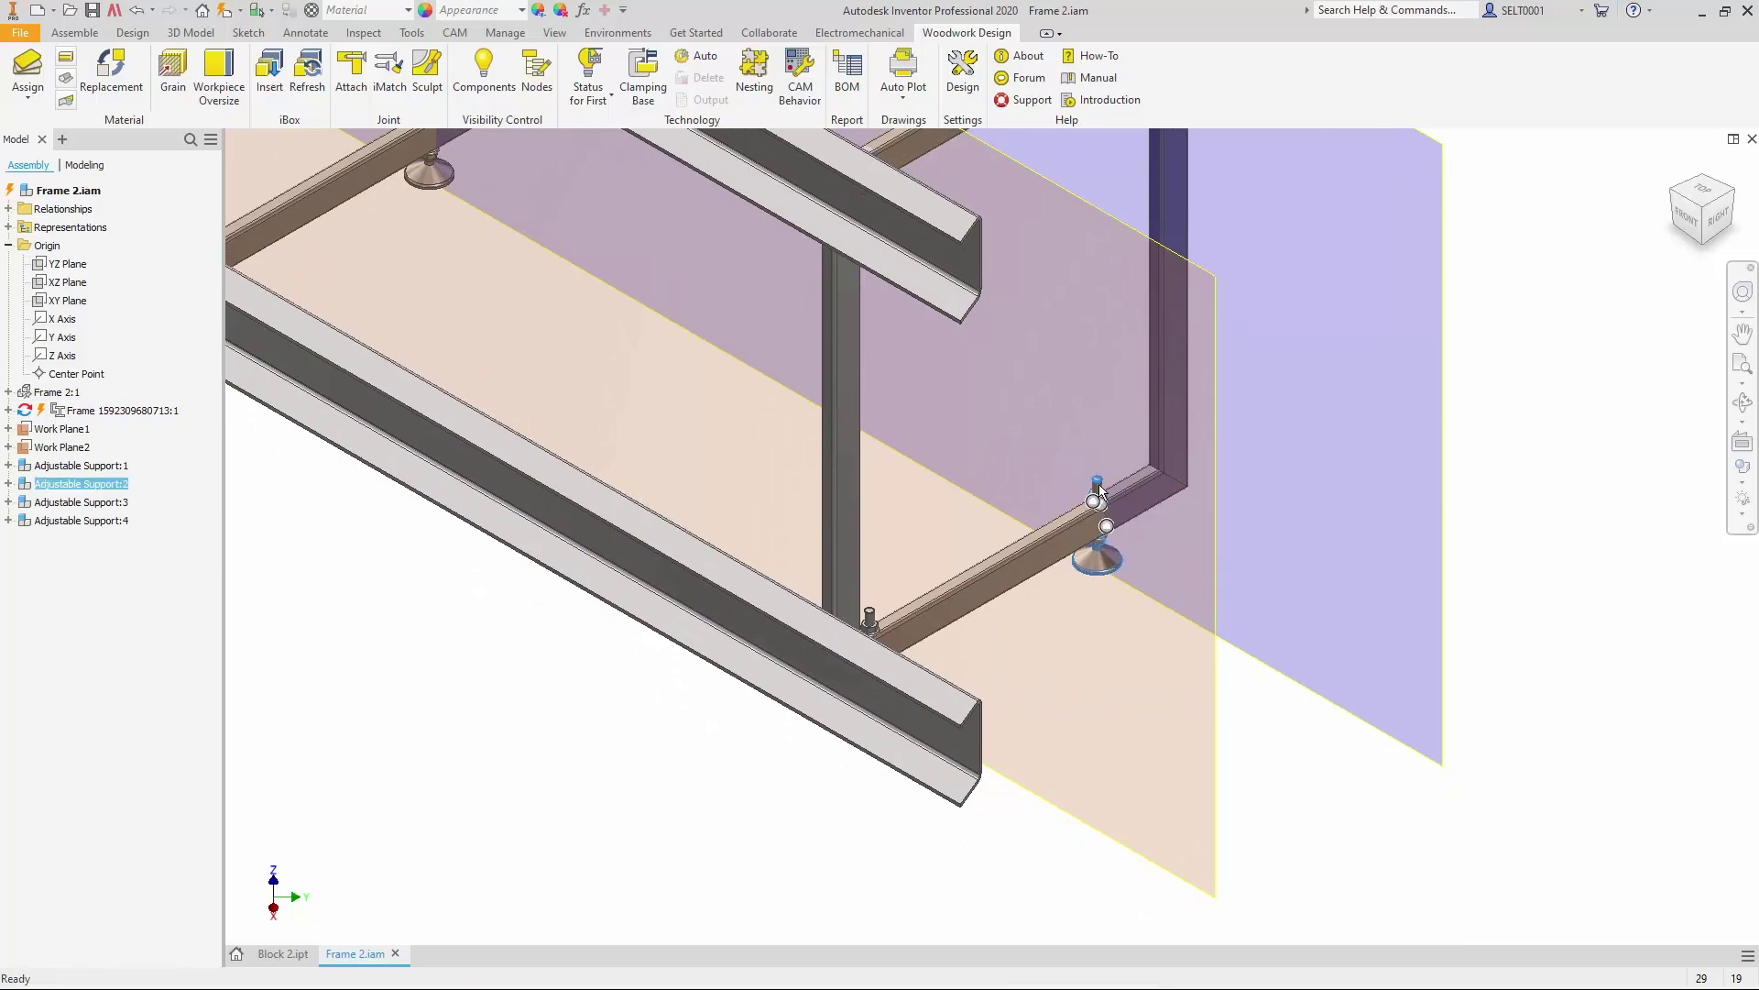
pyautogui.click(1172, 438)
pyautogui.scroll(-5, 1103, 517)
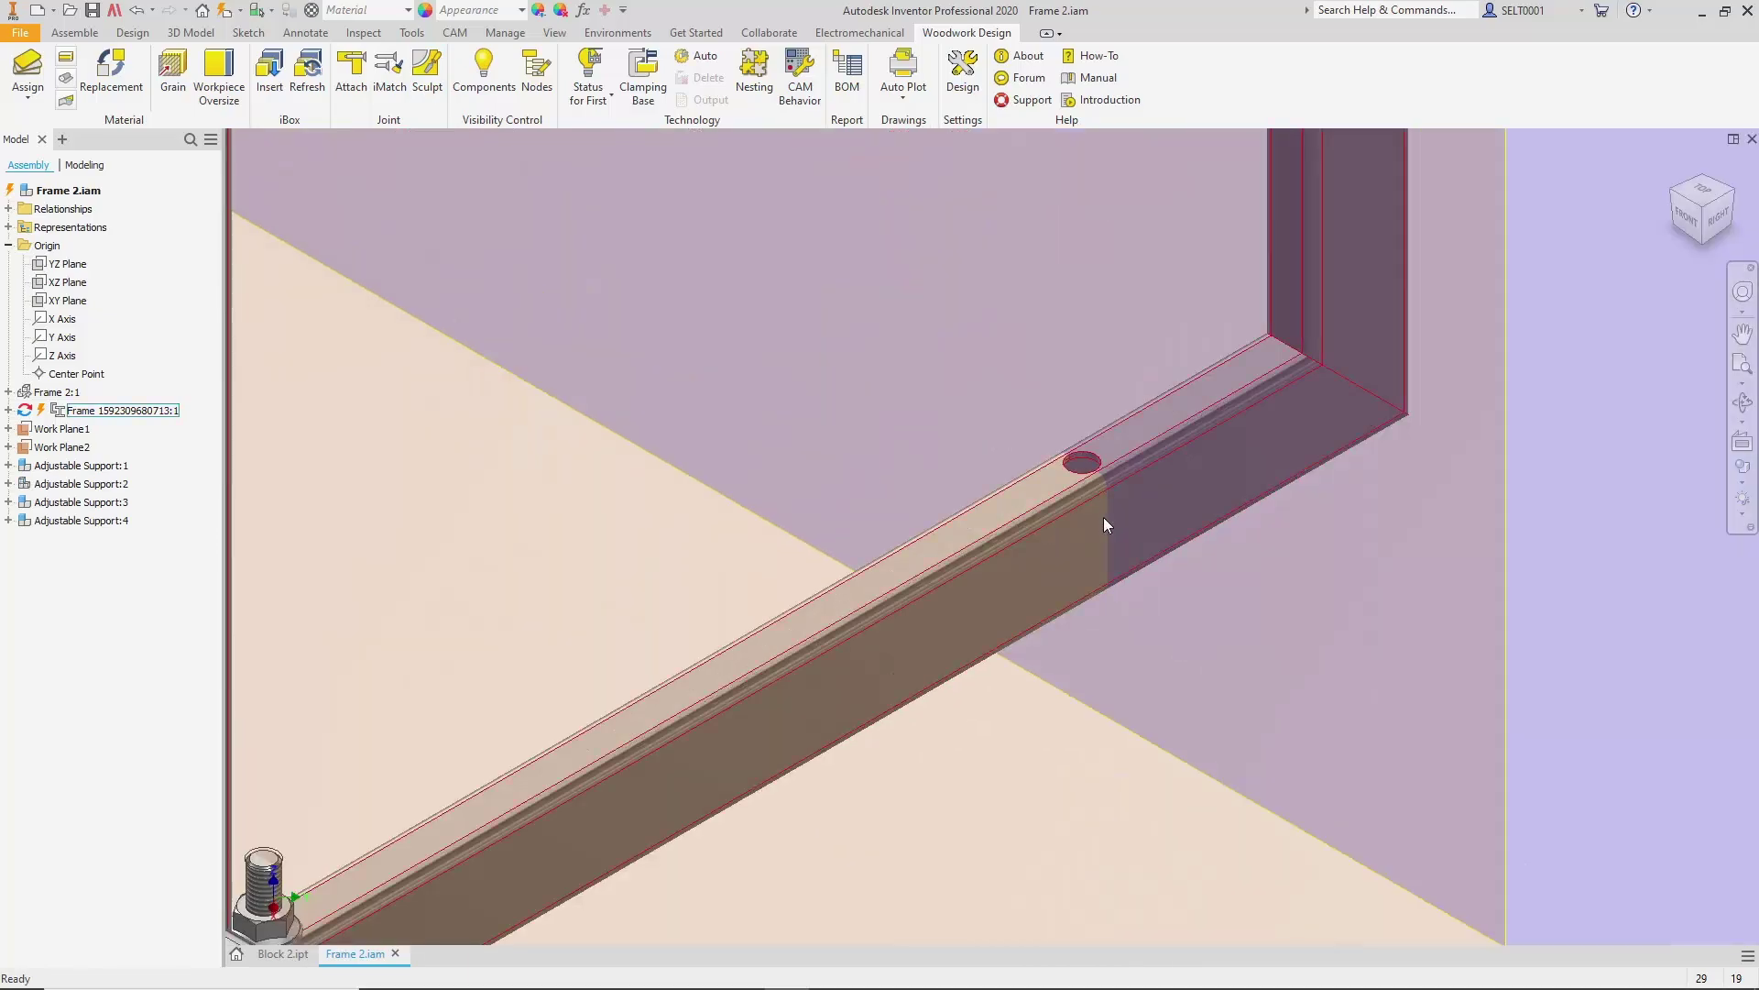
pyautogui.scroll(5, 1096, 467)
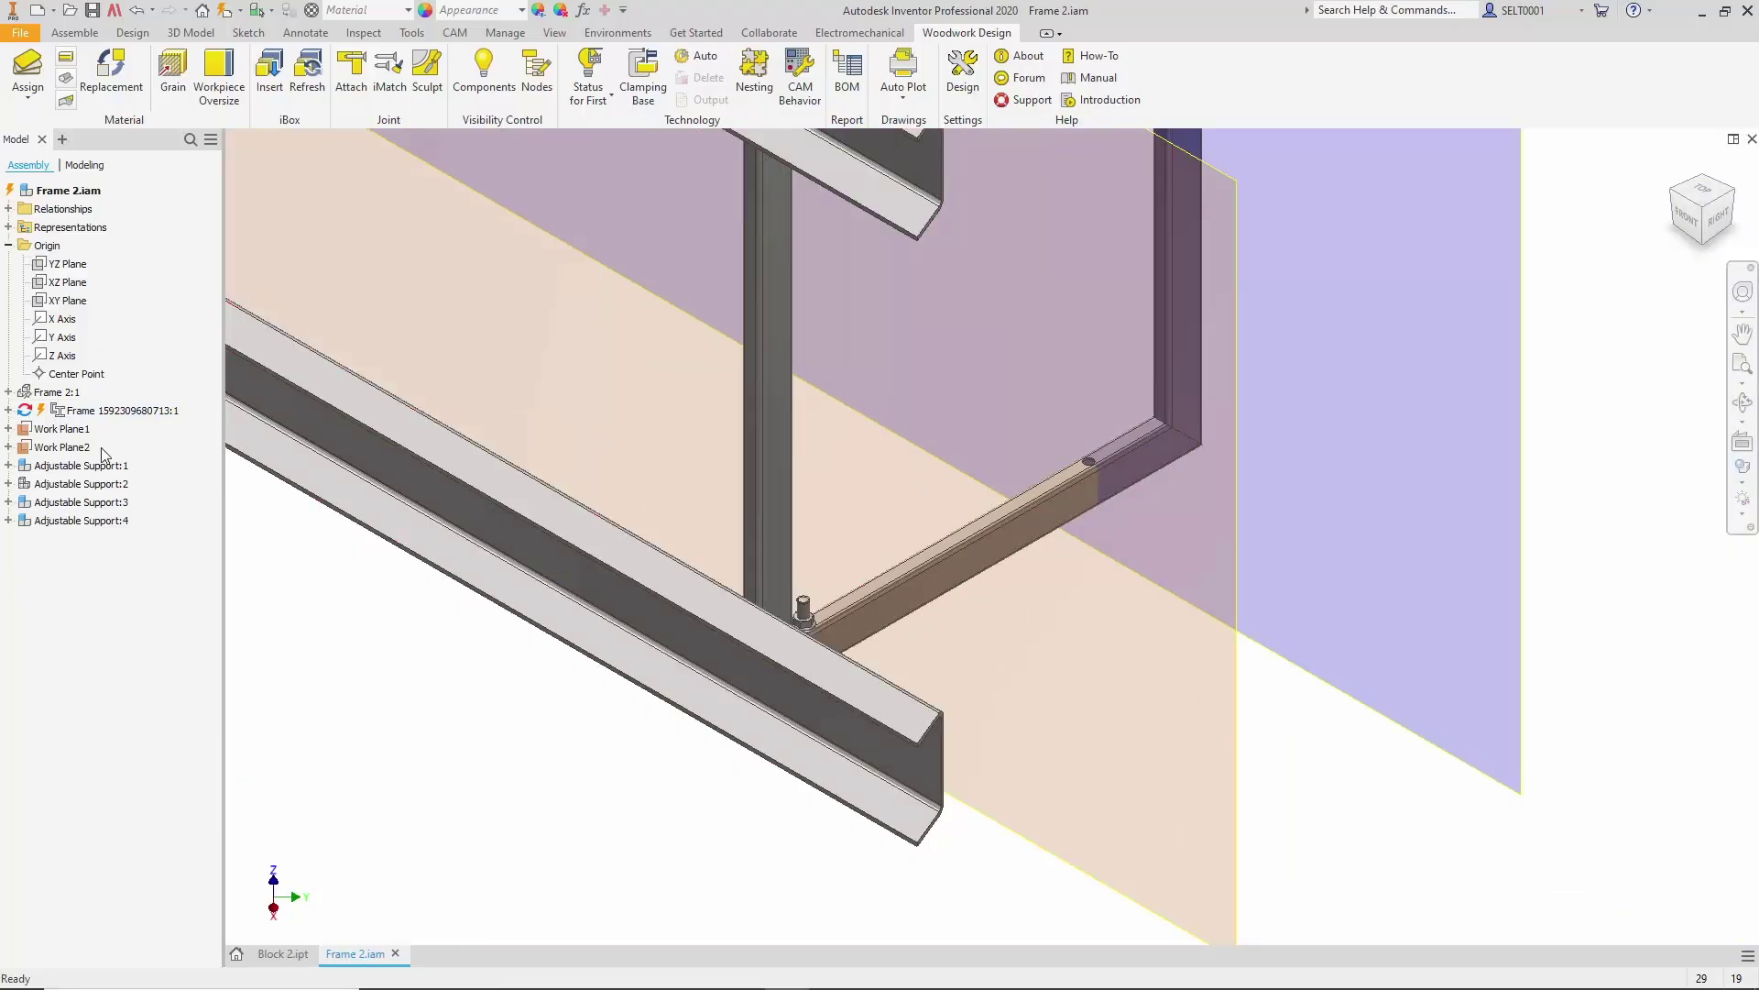
# - Set the flush offset of Work Plane1 to -60 mm
pyautogui.click(9, 428)
pyautogui.doubleClick(96, 446)
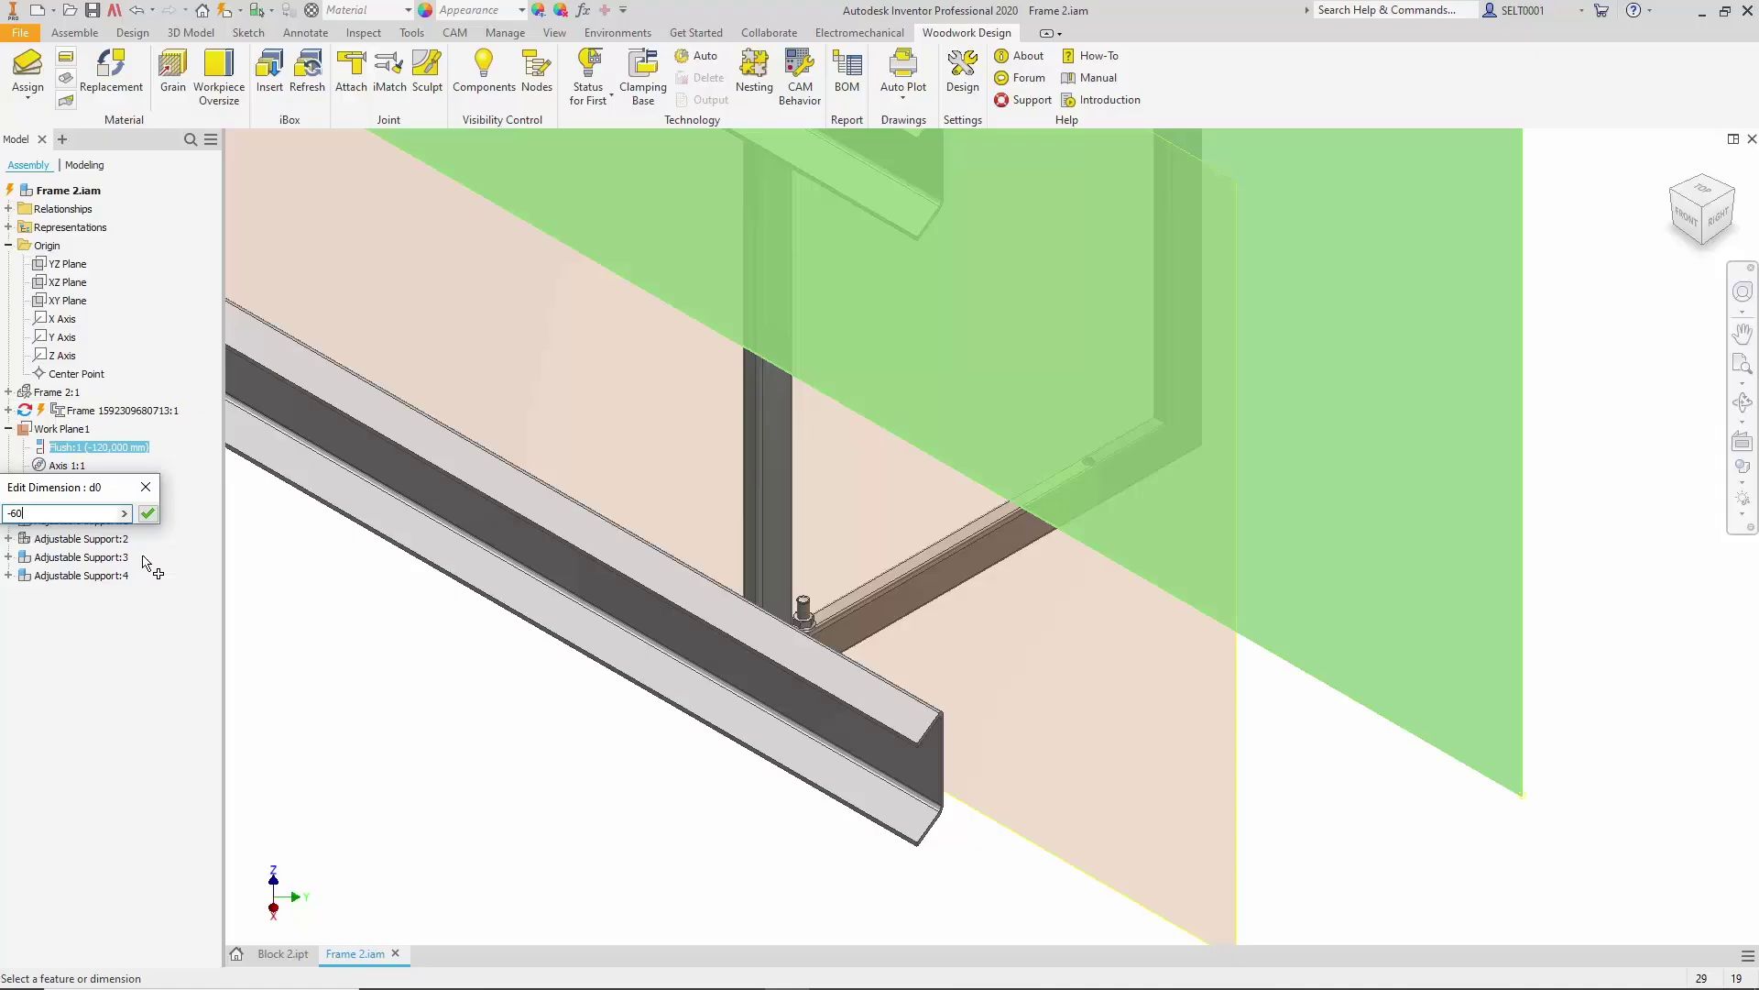
pyautogui.write('-60')
pyautogui.press('Return')
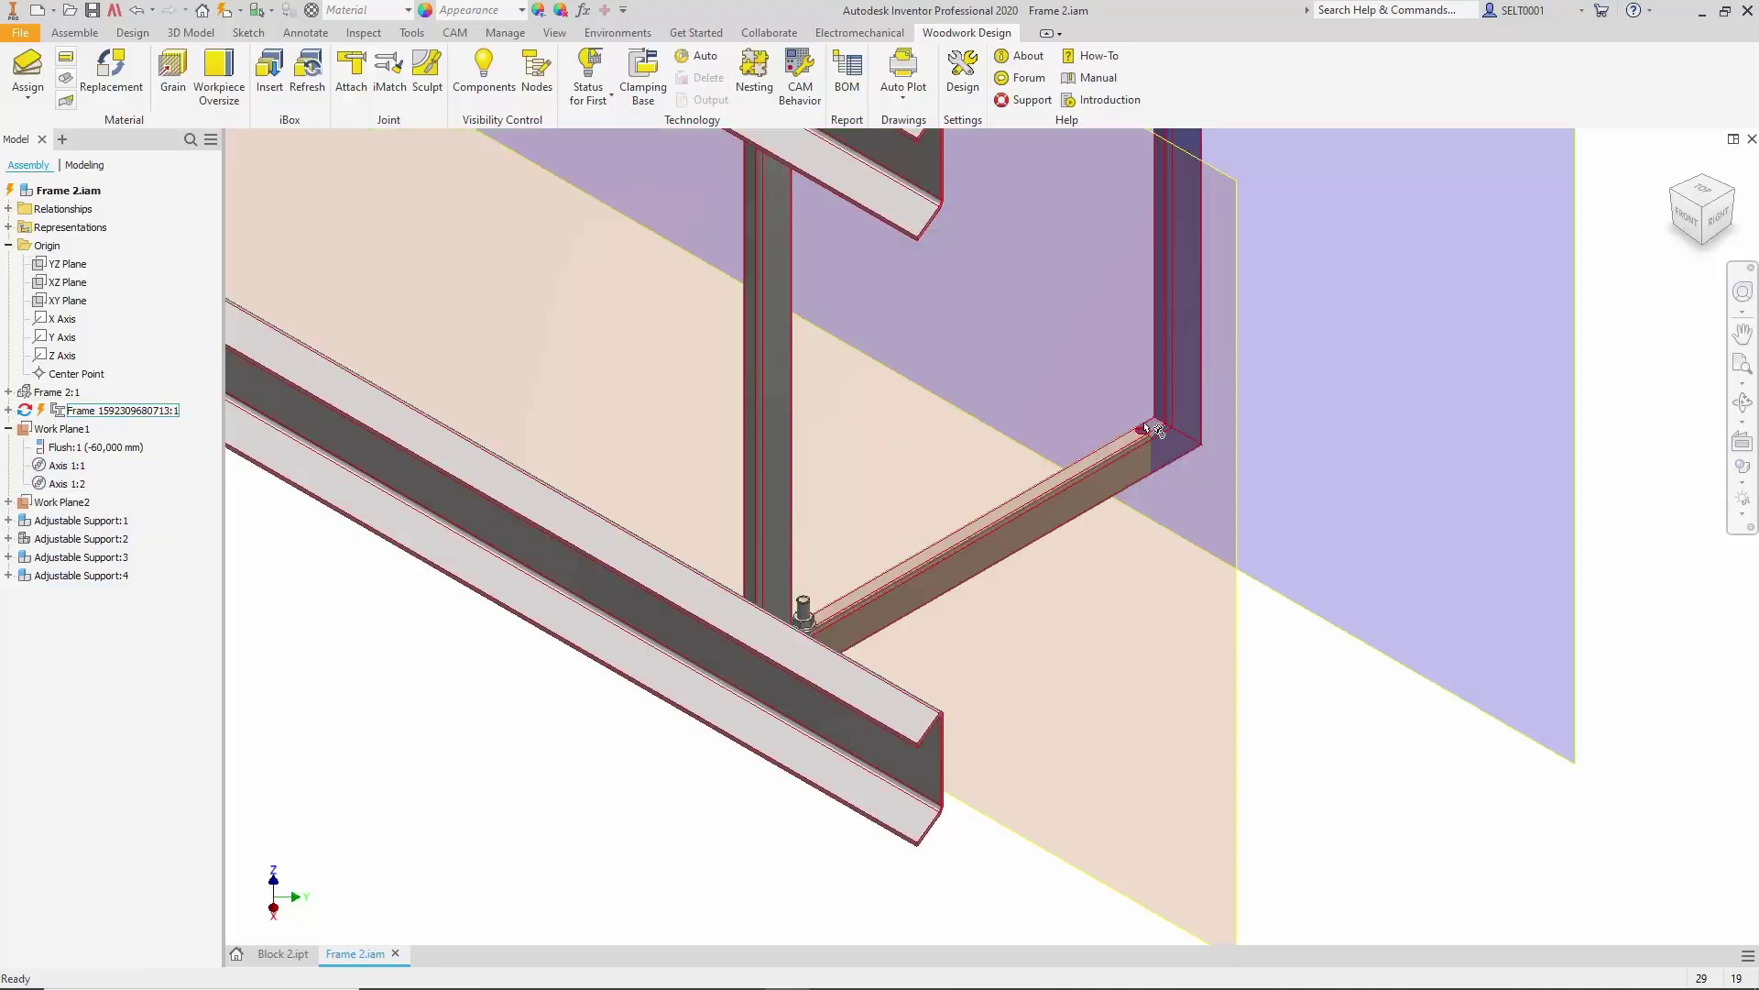